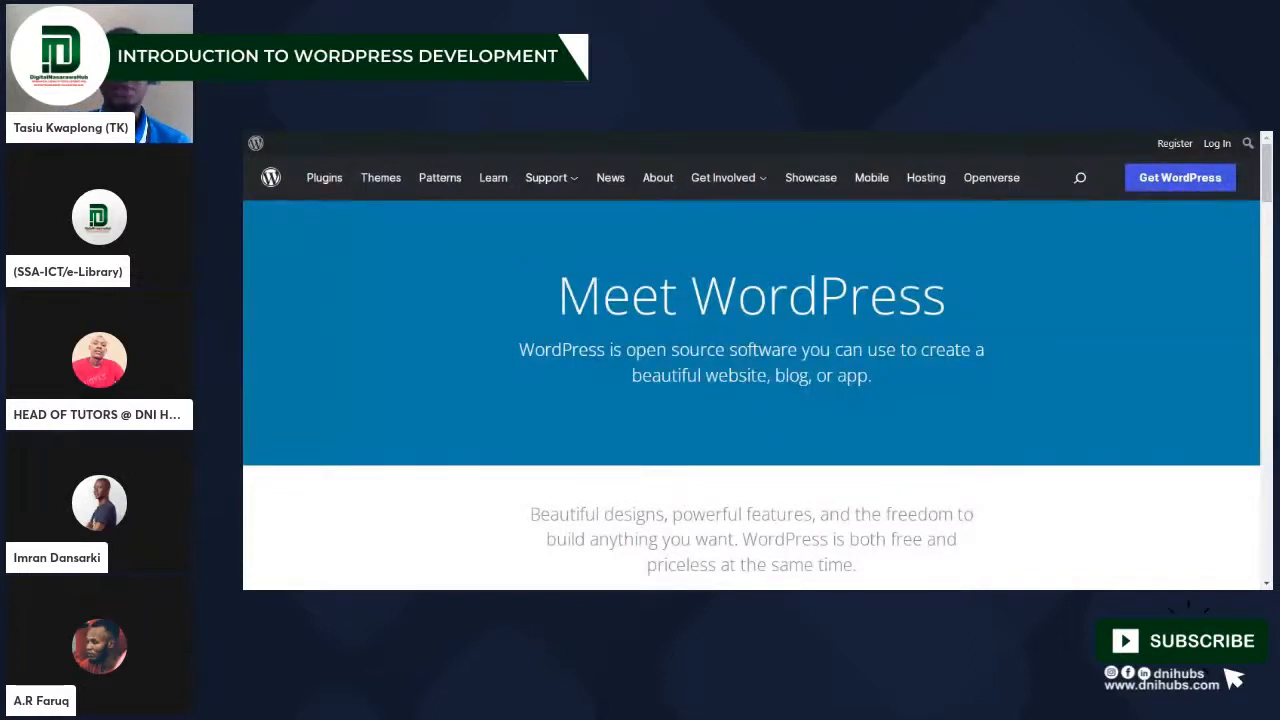
# Look over the WordPress.org account registration page, then return to the homepage.
pyautogui.scroll(-1, 751, 400)
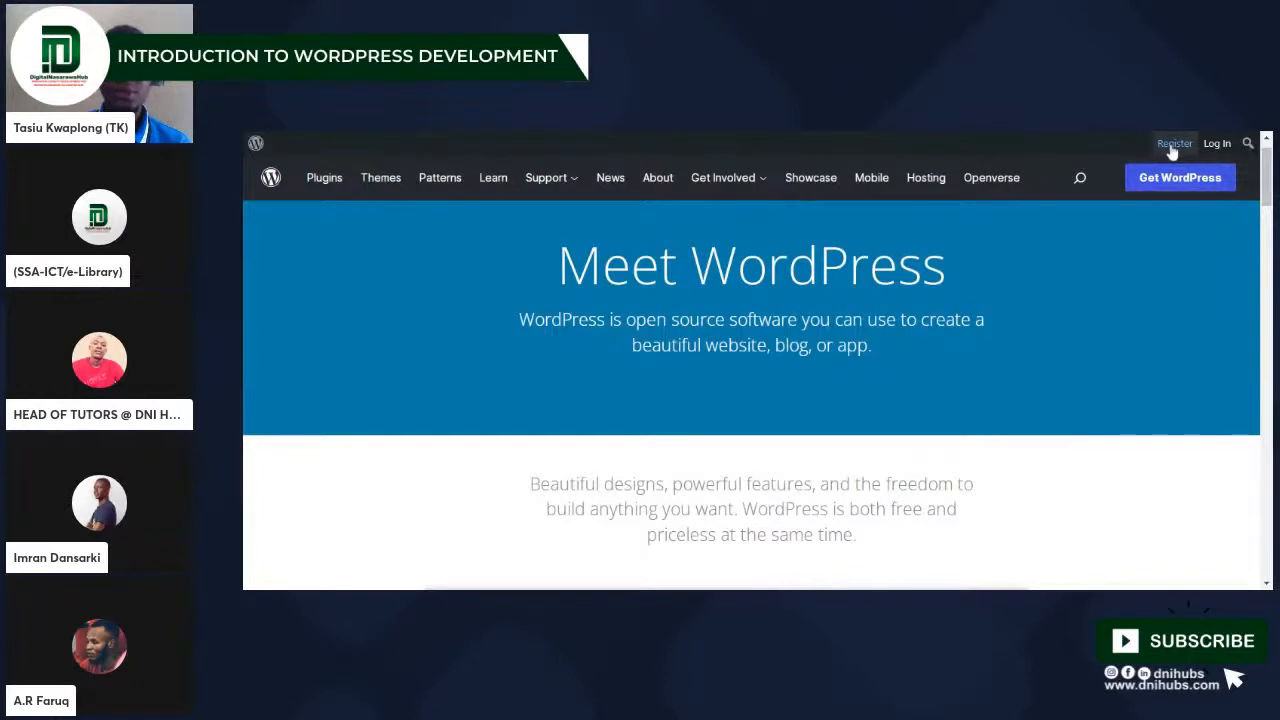
pyautogui.click(1172, 145)
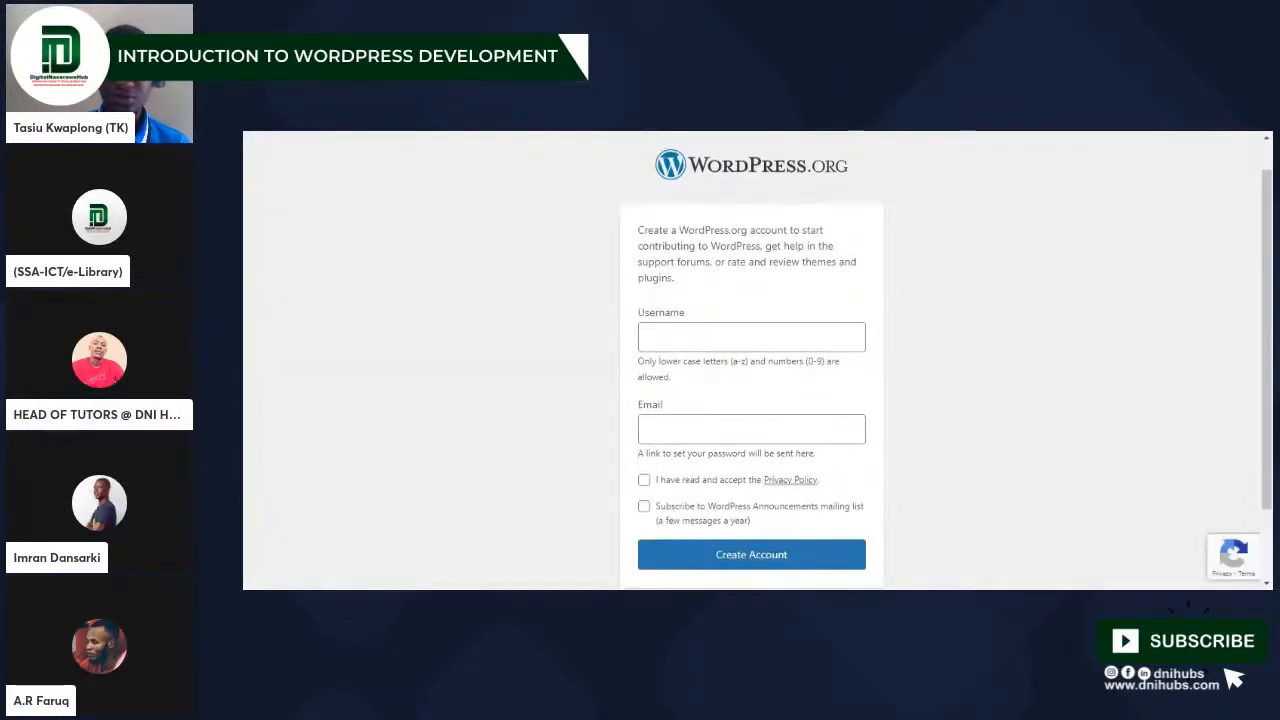
pyautogui.scroll(-2, 752, 360)
pyautogui.scroll(2, 752, 360)
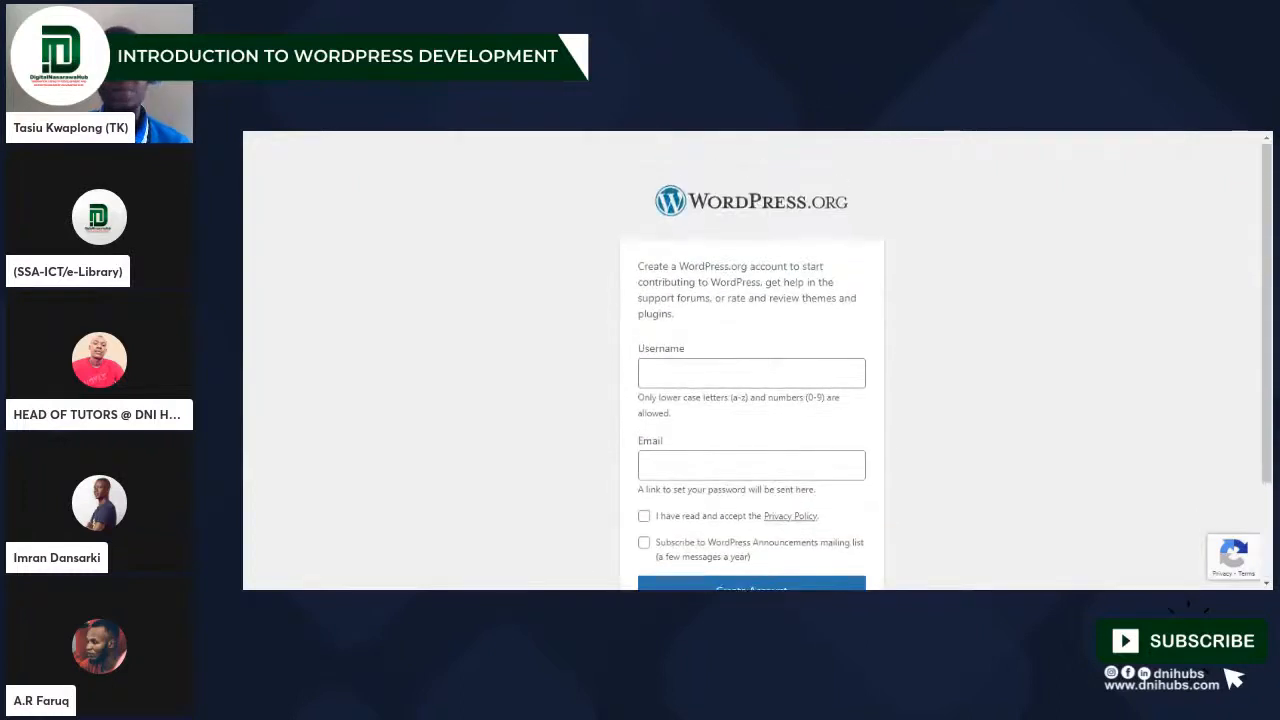
pyautogui.hotkey('alt', 'Left')
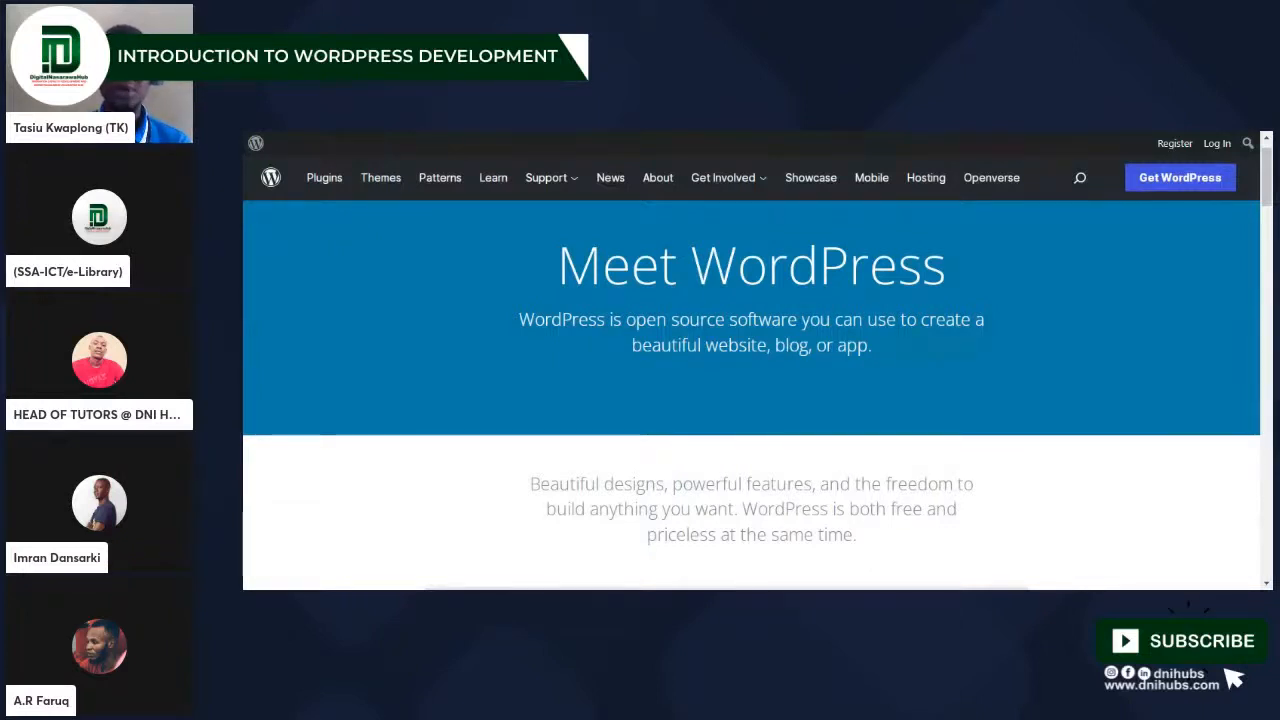
# Scroll down through the WordPress.org homepage content and partway back up.
pyautogui.scroll(-5, 752, 395)
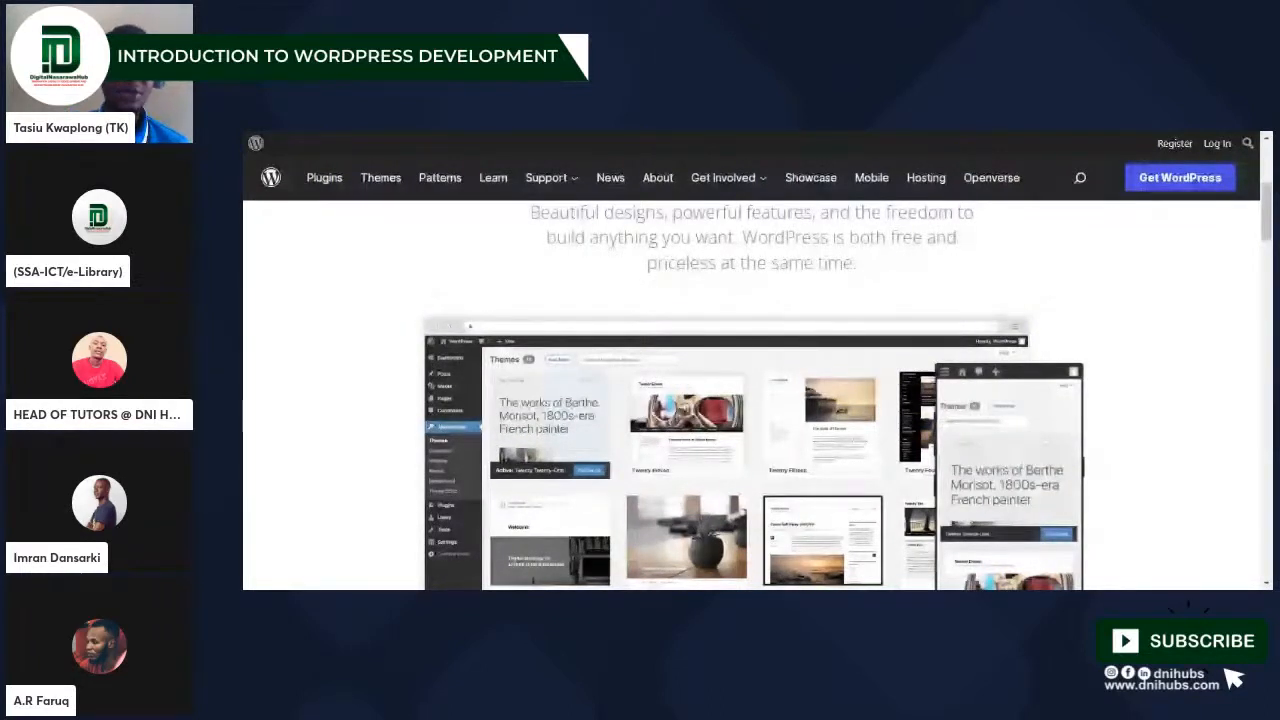
pyautogui.scroll(-3, 757, 395)
pyautogui.scroll(-1, 757, 395)
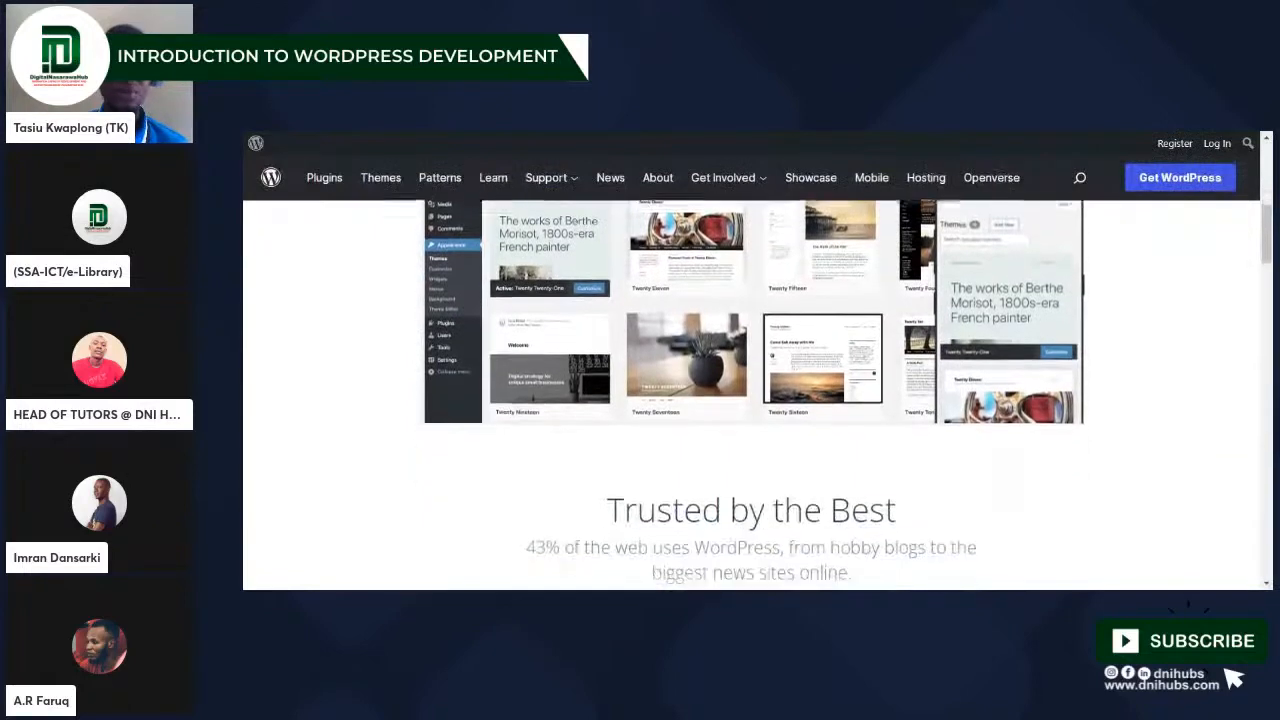
pyautogui.scroll(-5, 757, 395)
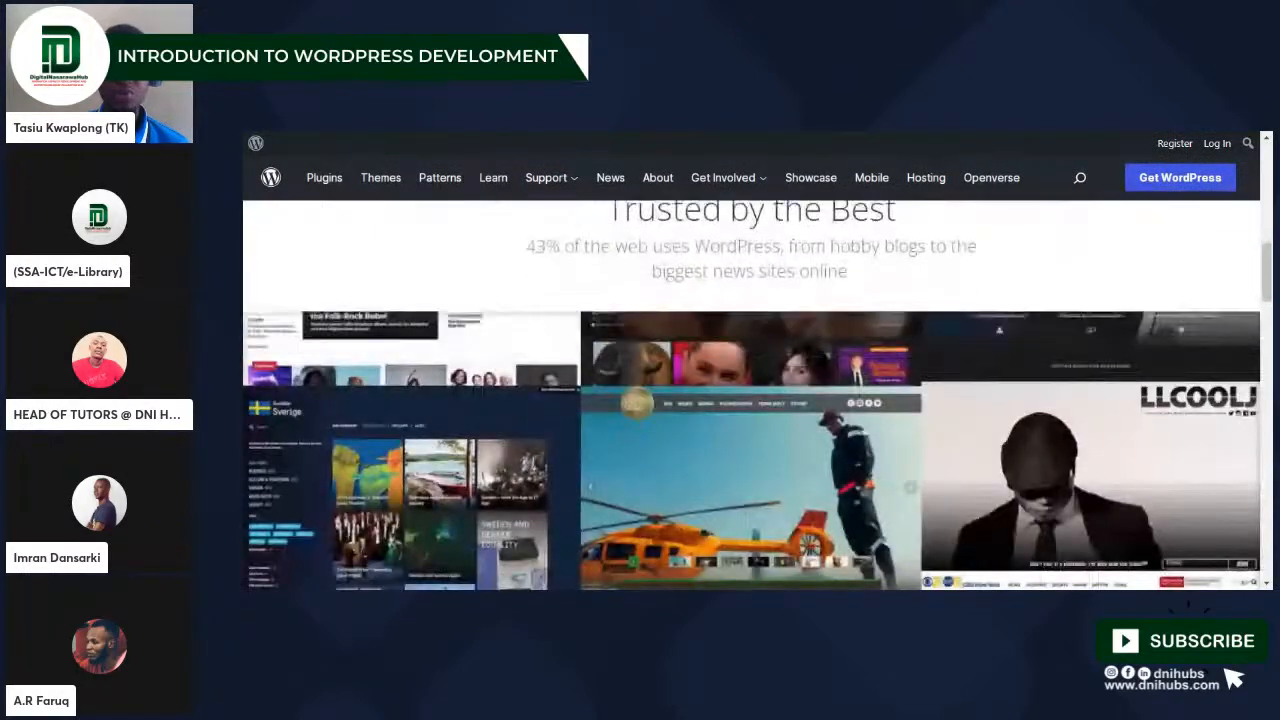
pyautogui.scroll(-3, 757, 395)
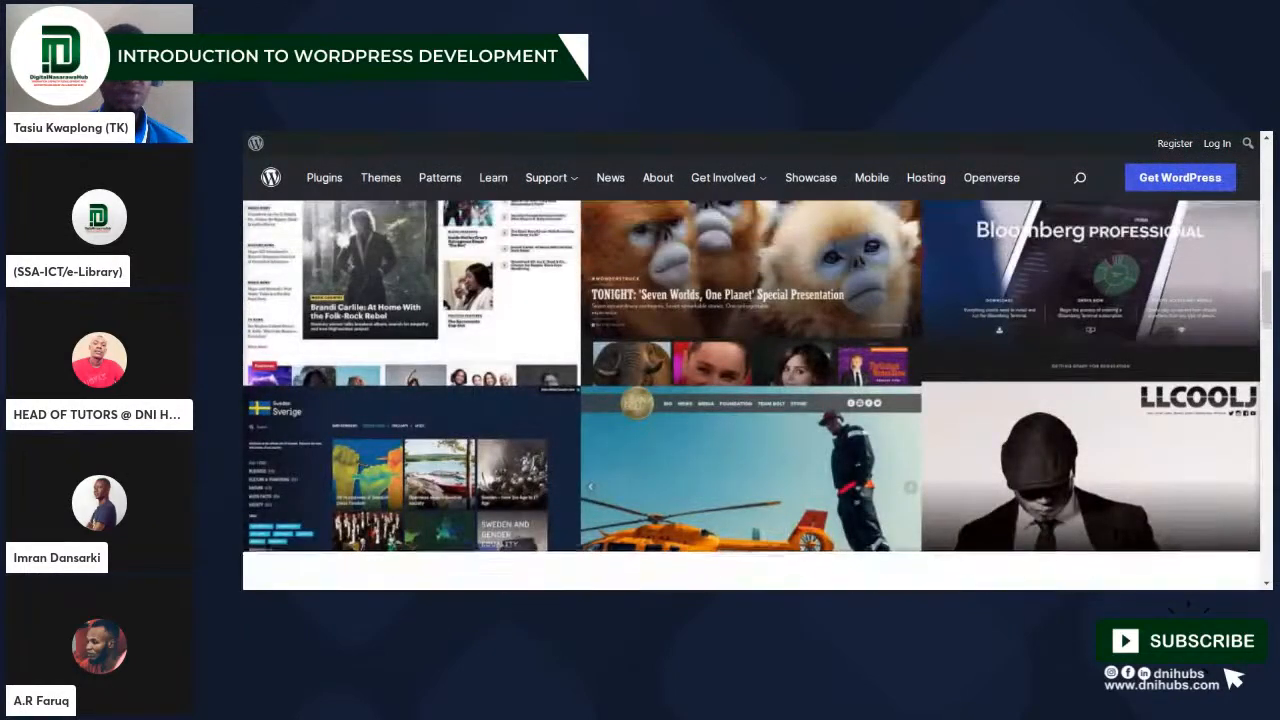
pyautogui.scroll(-3, 843, 400)
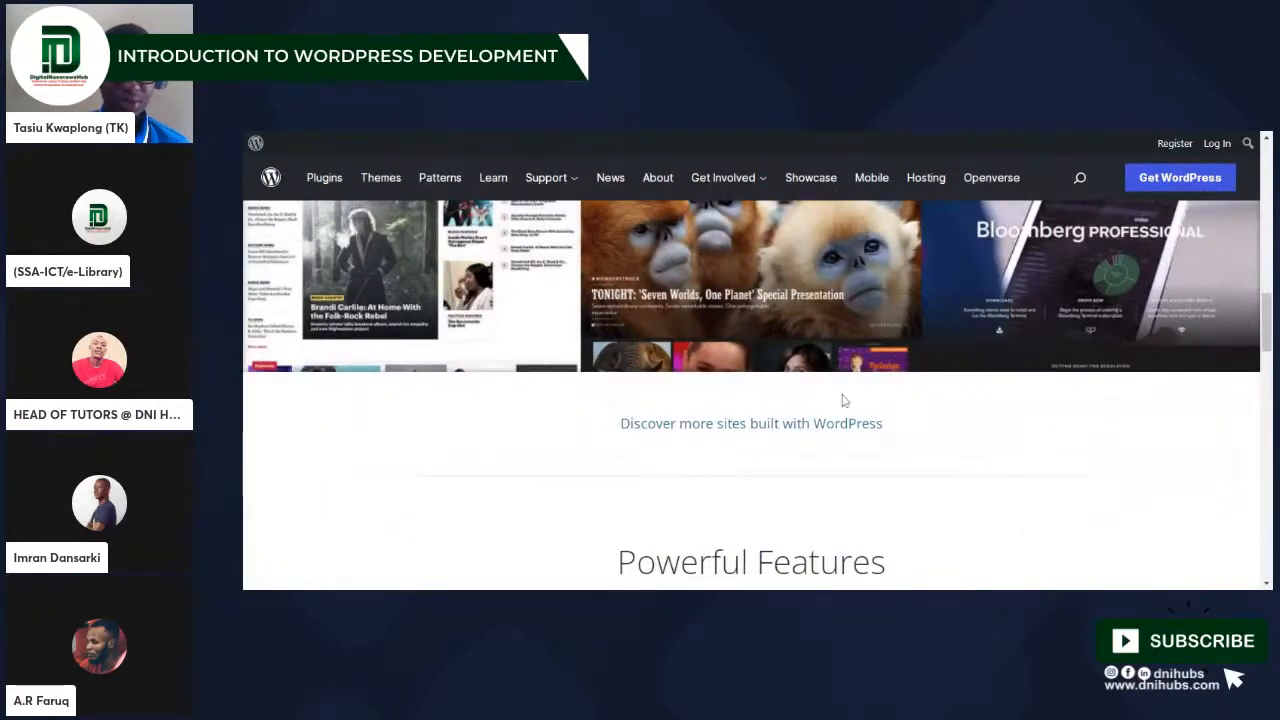
pyautogui.scroll(-5, 843, 400)
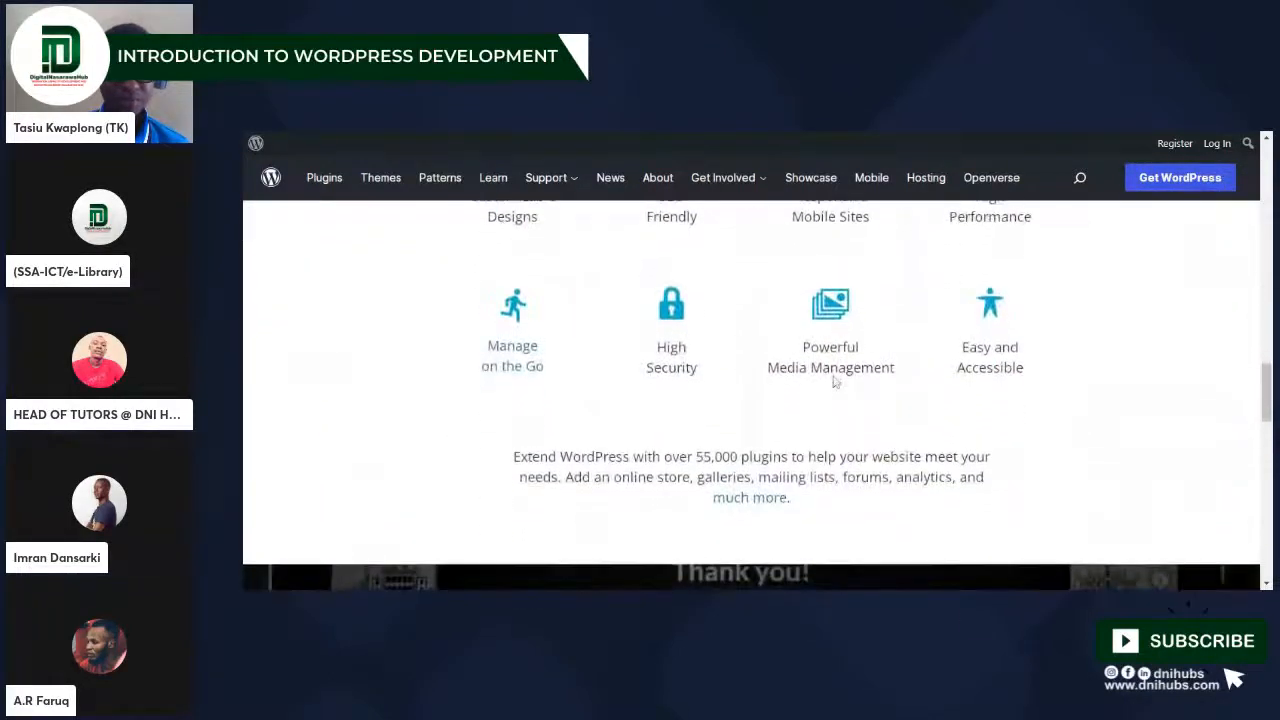
pyautogui.scroll(-3, 835, 381)
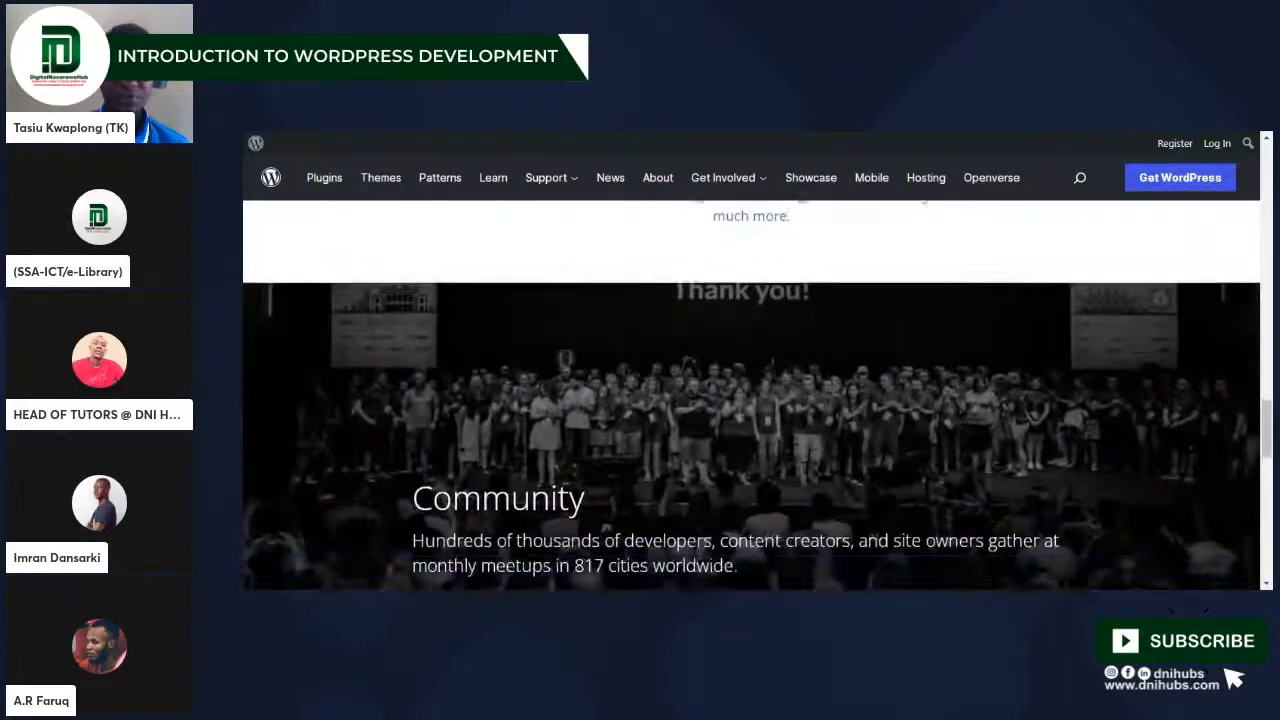
pyautogui.scroll(-3, 835, 381)
pyautogui.scroll(-5, 835, 381)
pyautogui.scroll(-5, 835, 375)
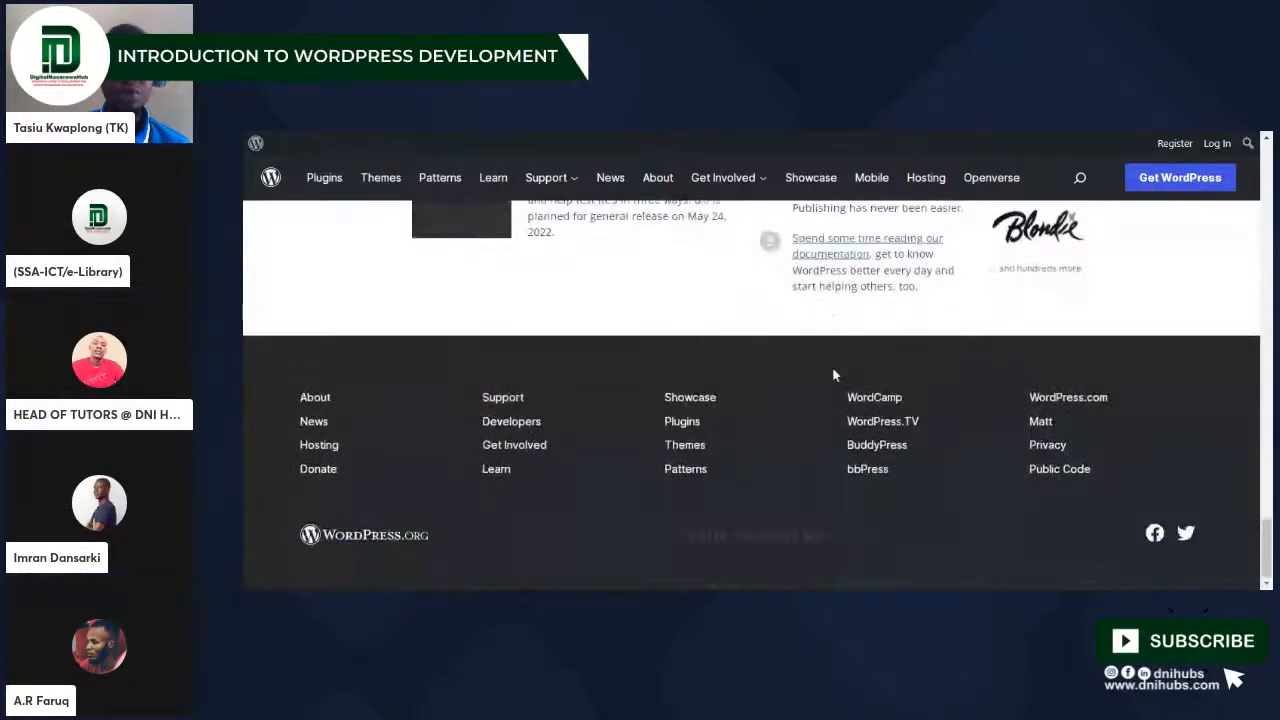
pyautogui.scroll(3, 833, 372)
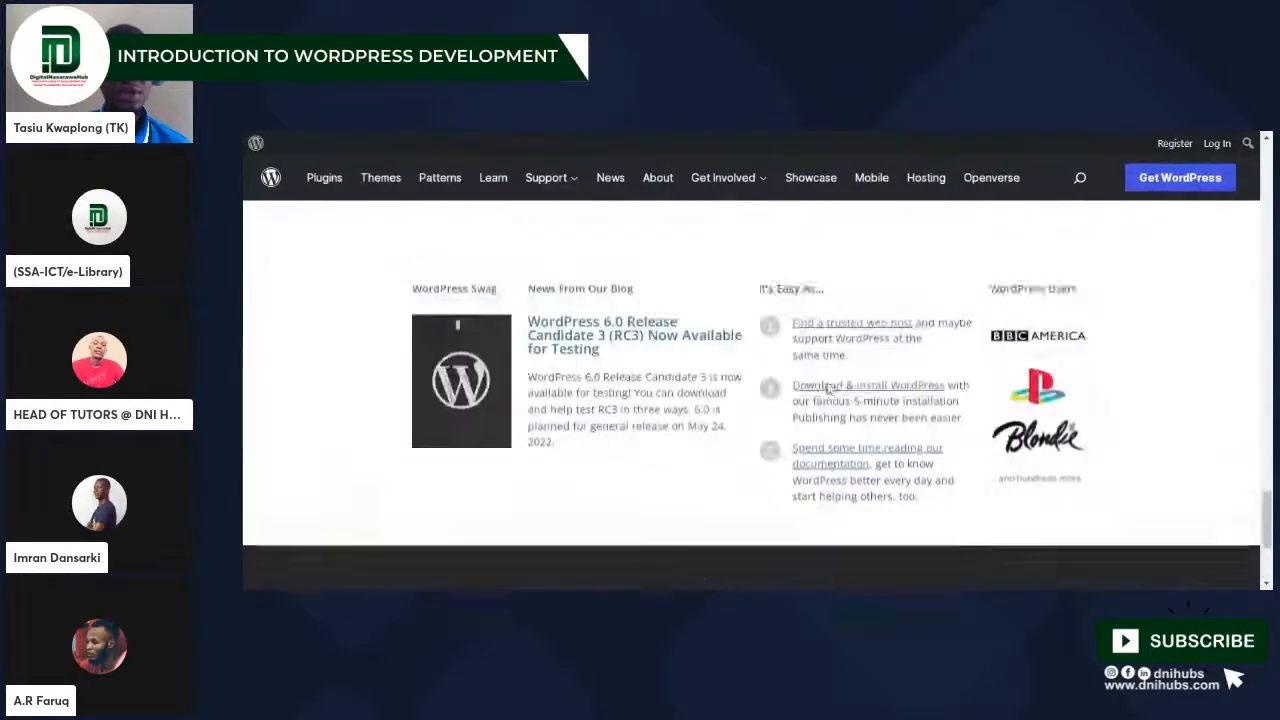
pyautogui.scroll(6, 828, 390)
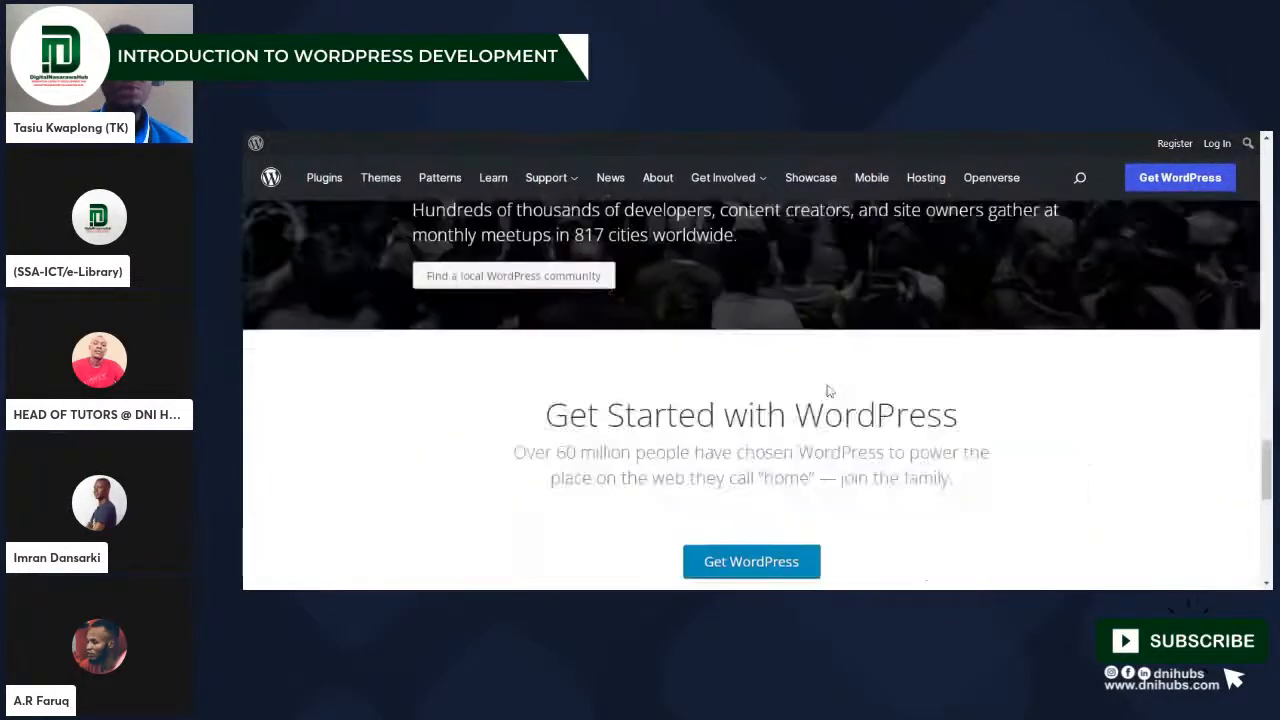
pyautogui.scroll(8, 828, 390)
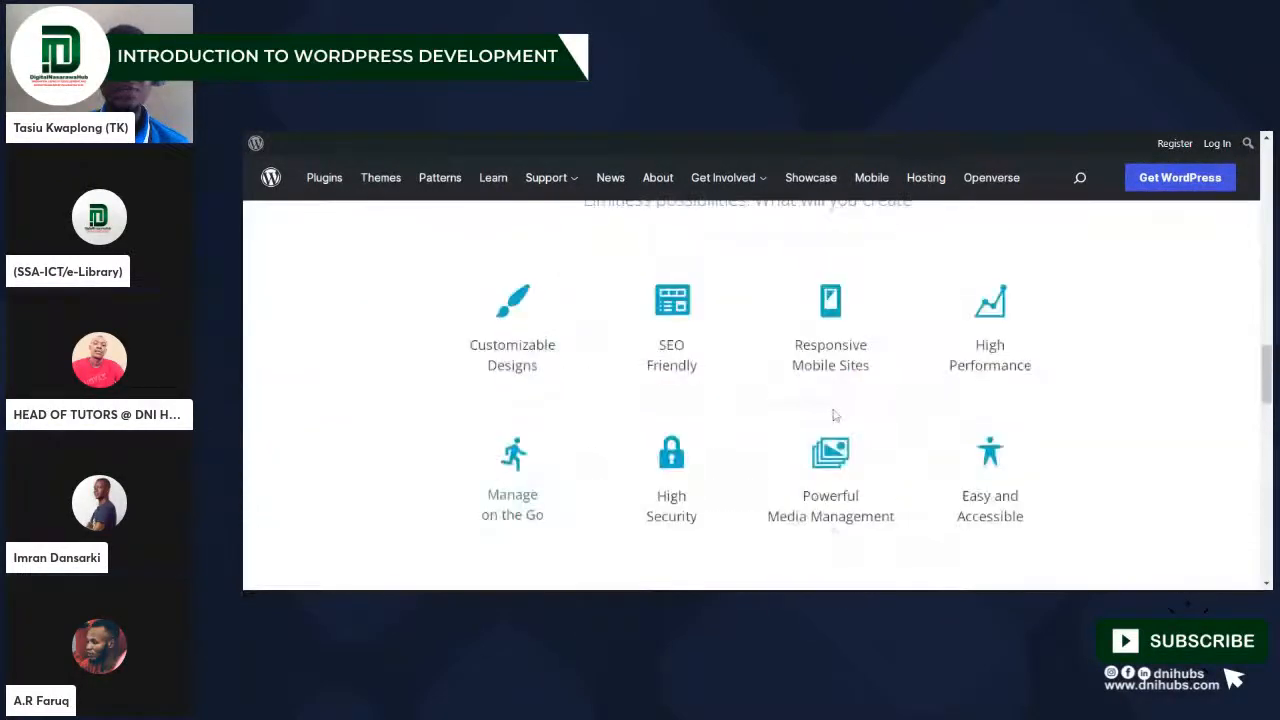
pyautogui.scroll(5, 832, 418)
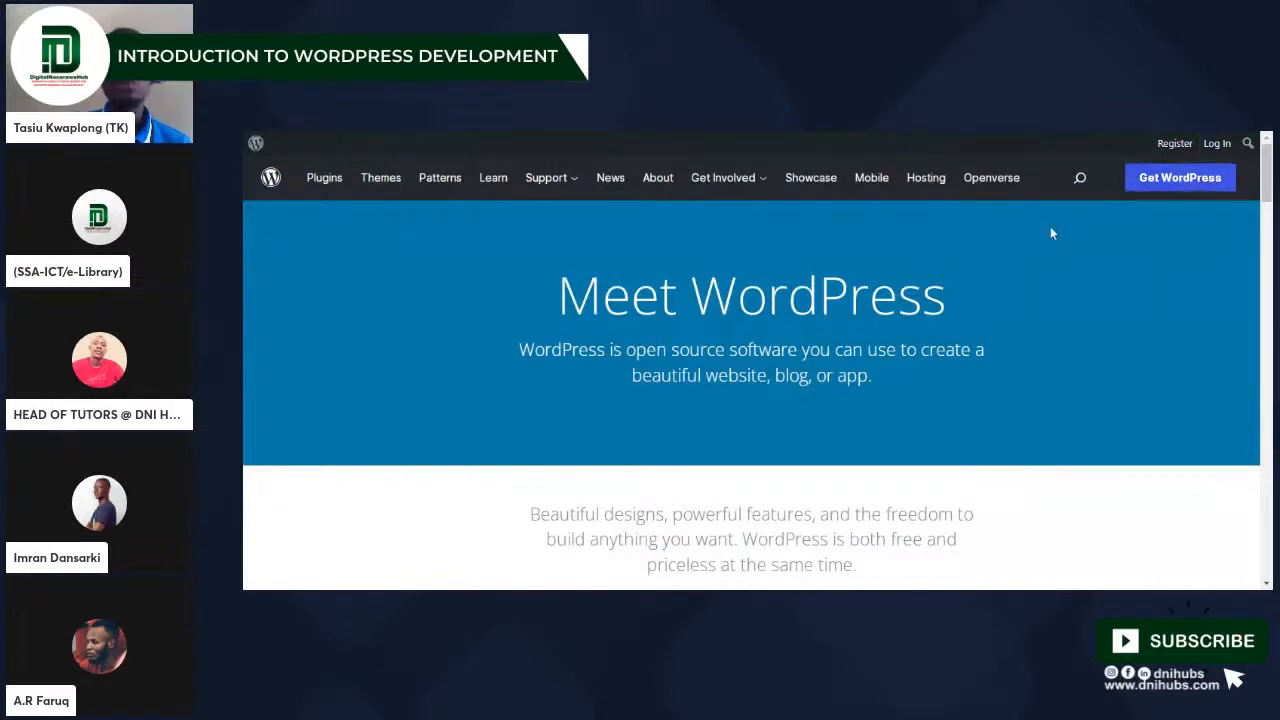
# Open the Get WordPress page and browse its WordPress Hosting section.
pyautogui.click(1169, 190)
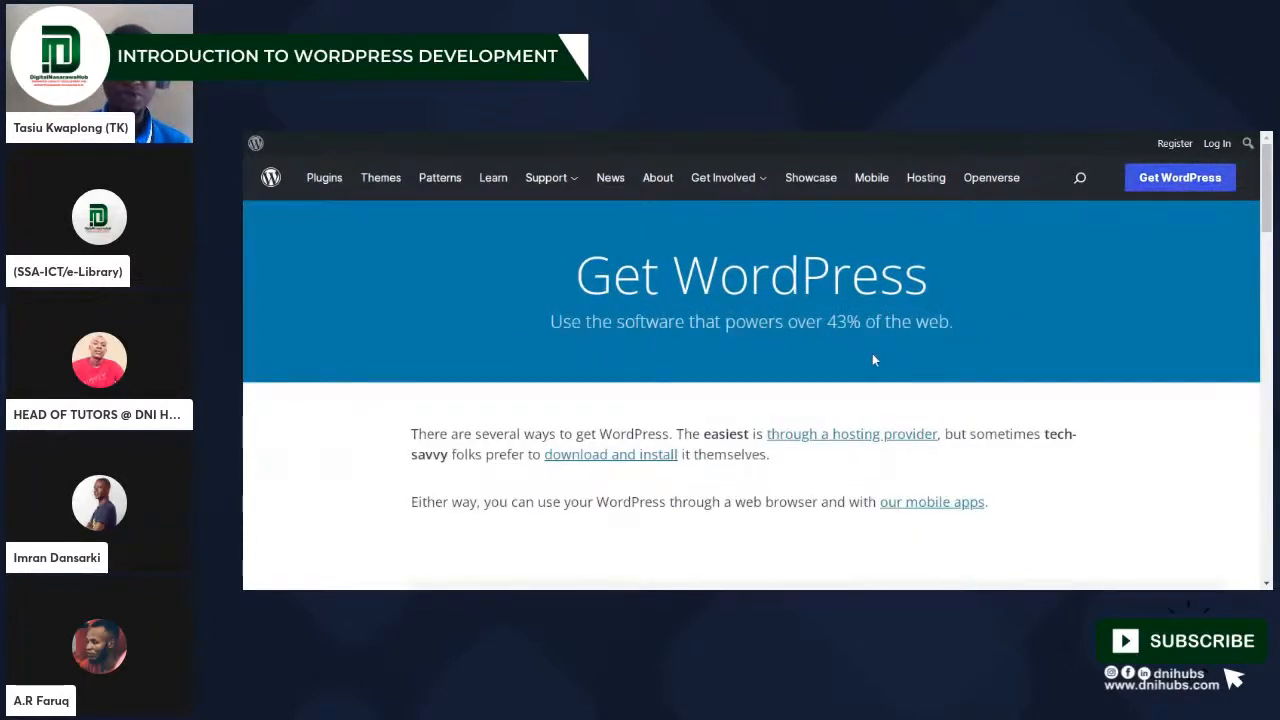
pyautogui.scroll(-3, 872, 359)
pyautogui.scroll(-3, 872, 359)
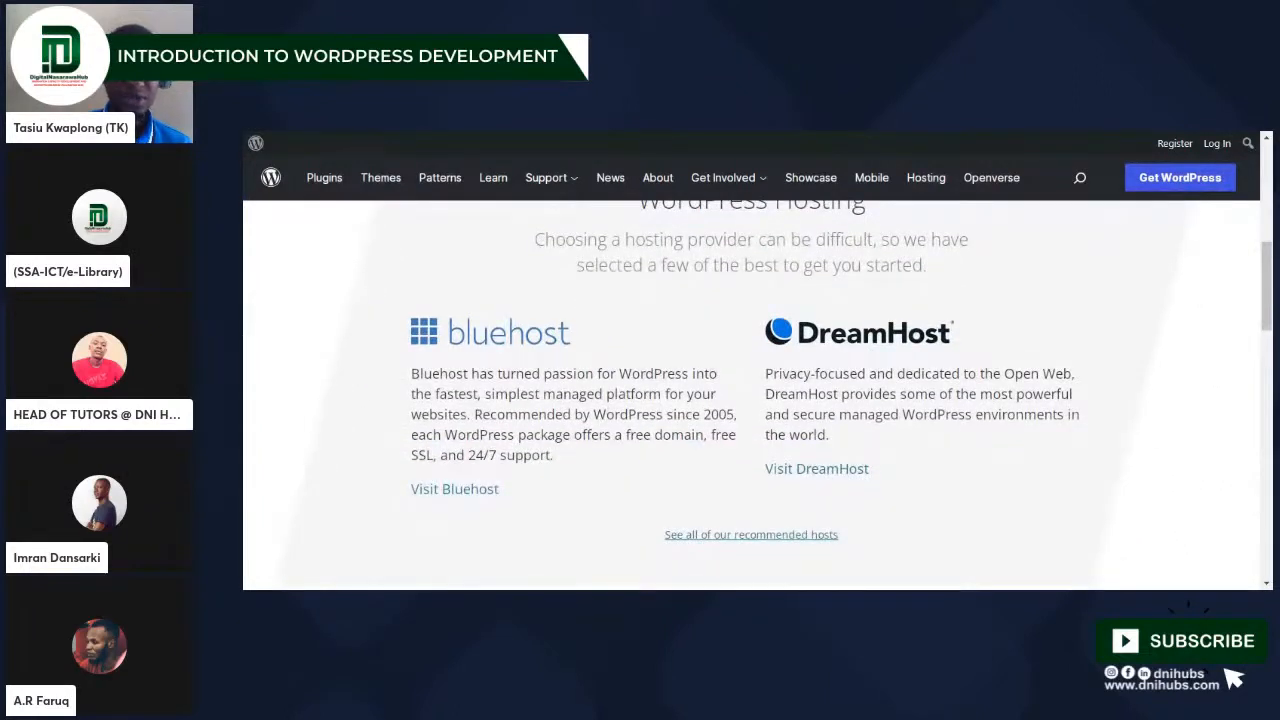
pyautogui.scroll(3, 872, 359)
pyautogui.scroll(2, 872, 359)
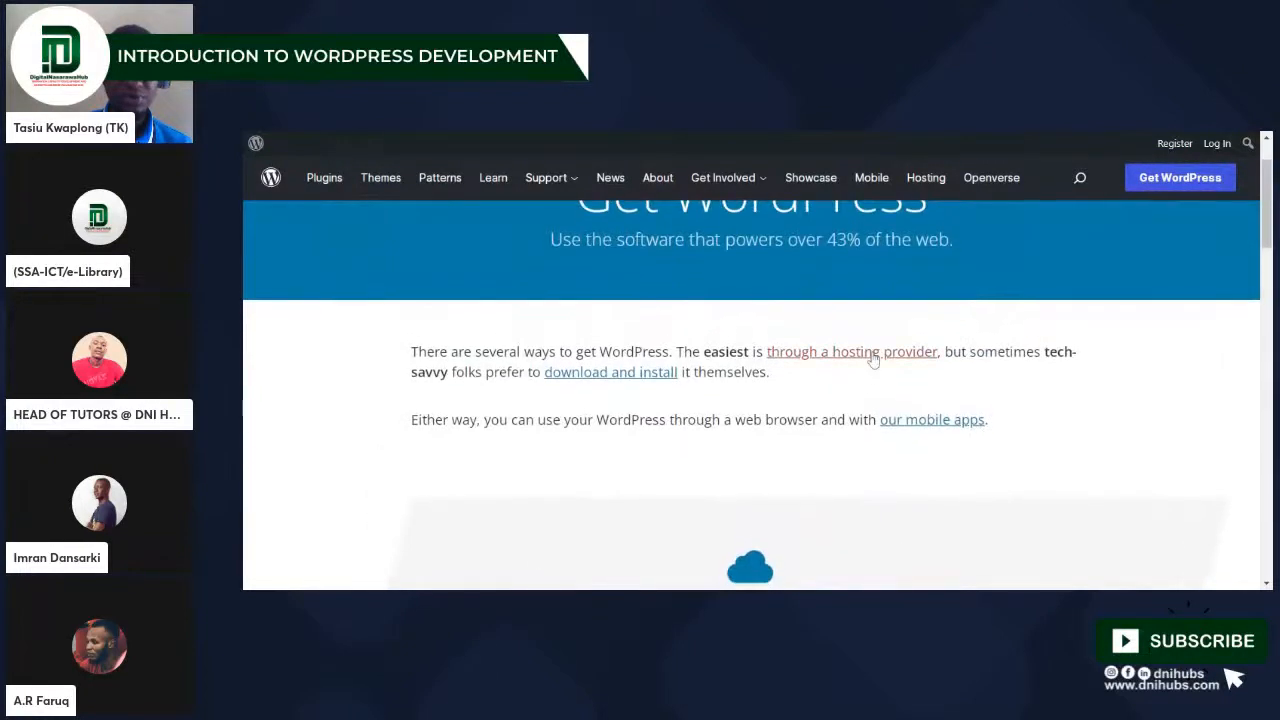
pyautogui.scroll(-5, 873, 359)
pyautogui.scroll(1, 873, 359)
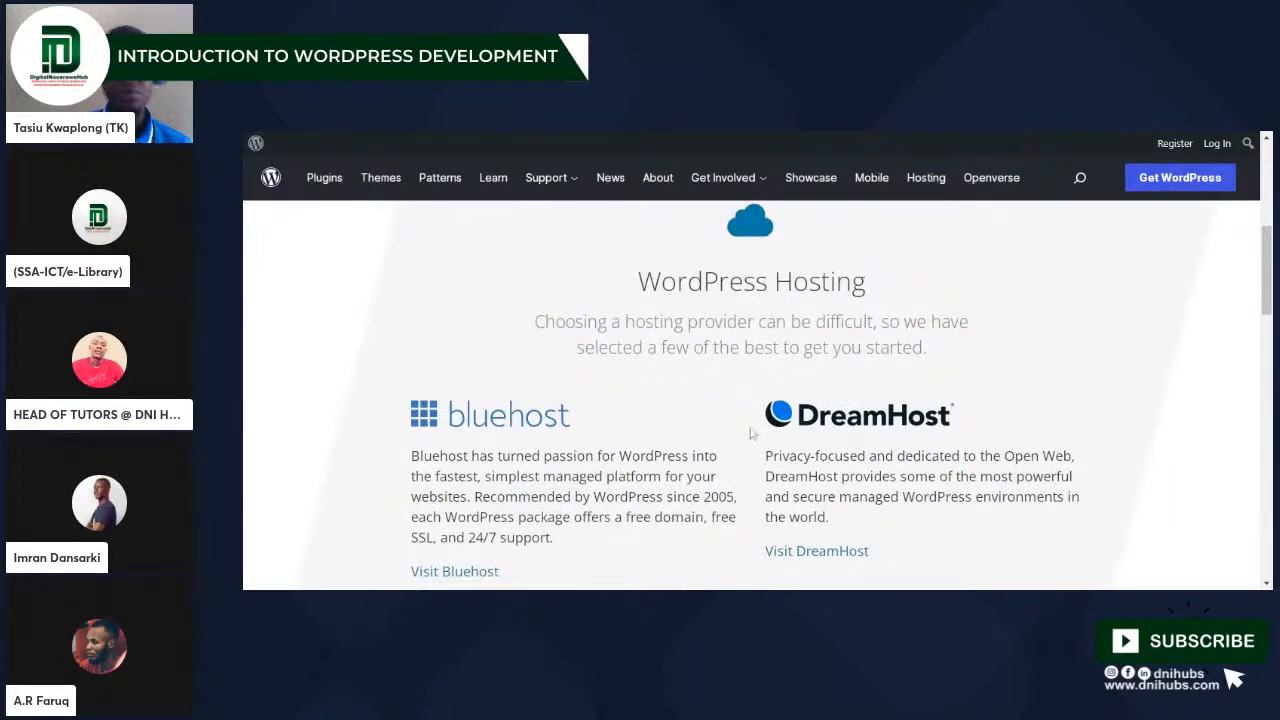
pyautogui.scroll(3, 820, 427)
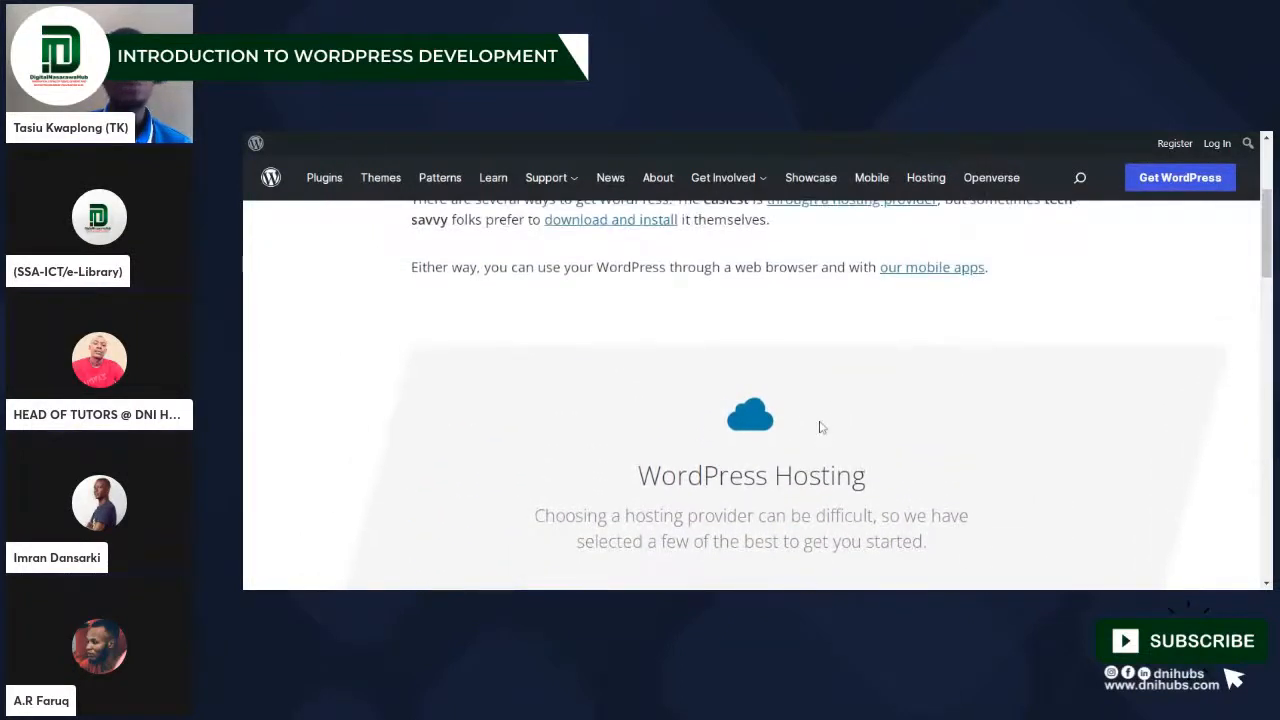
pyautogui.scroll(3, 820, 427)
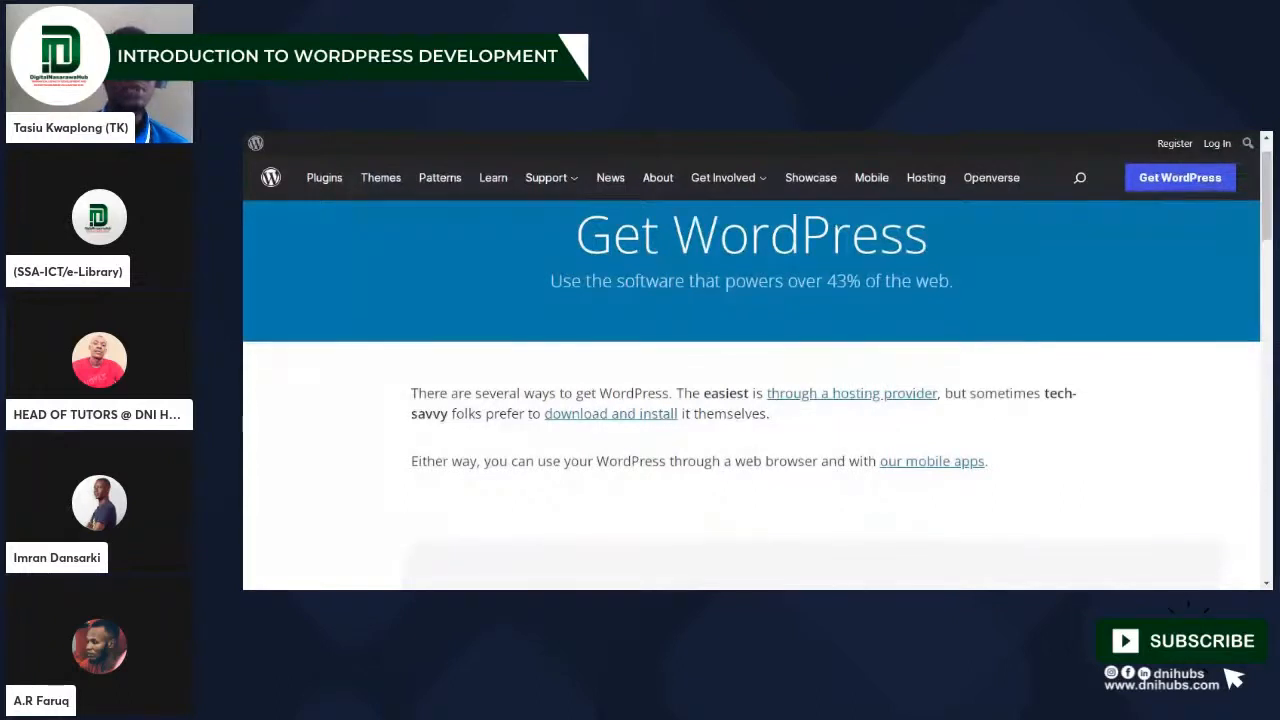
# Switch to the Google search results for xampp.
pyautogui.press('Return')
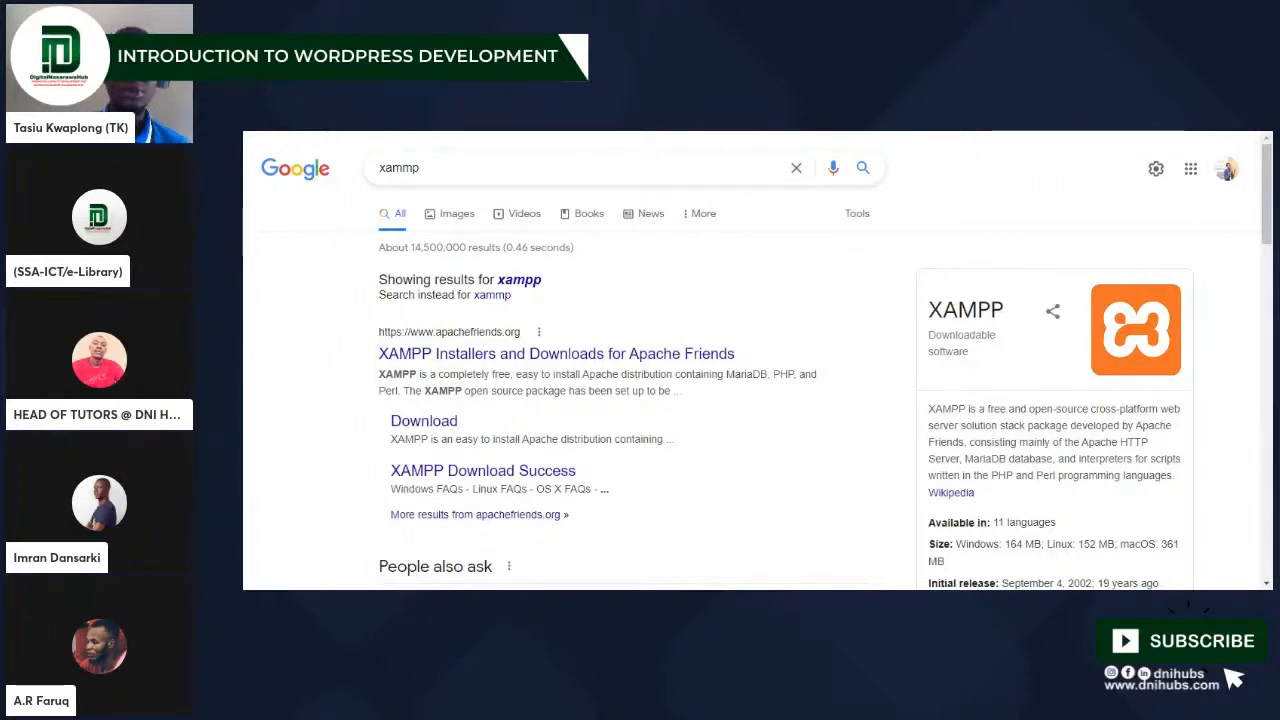
# Switch to the tab with the local Stand Blog site's WordPress 5.9 dashboard.
pyautogui.hotkey('ctrl', 'Tab')
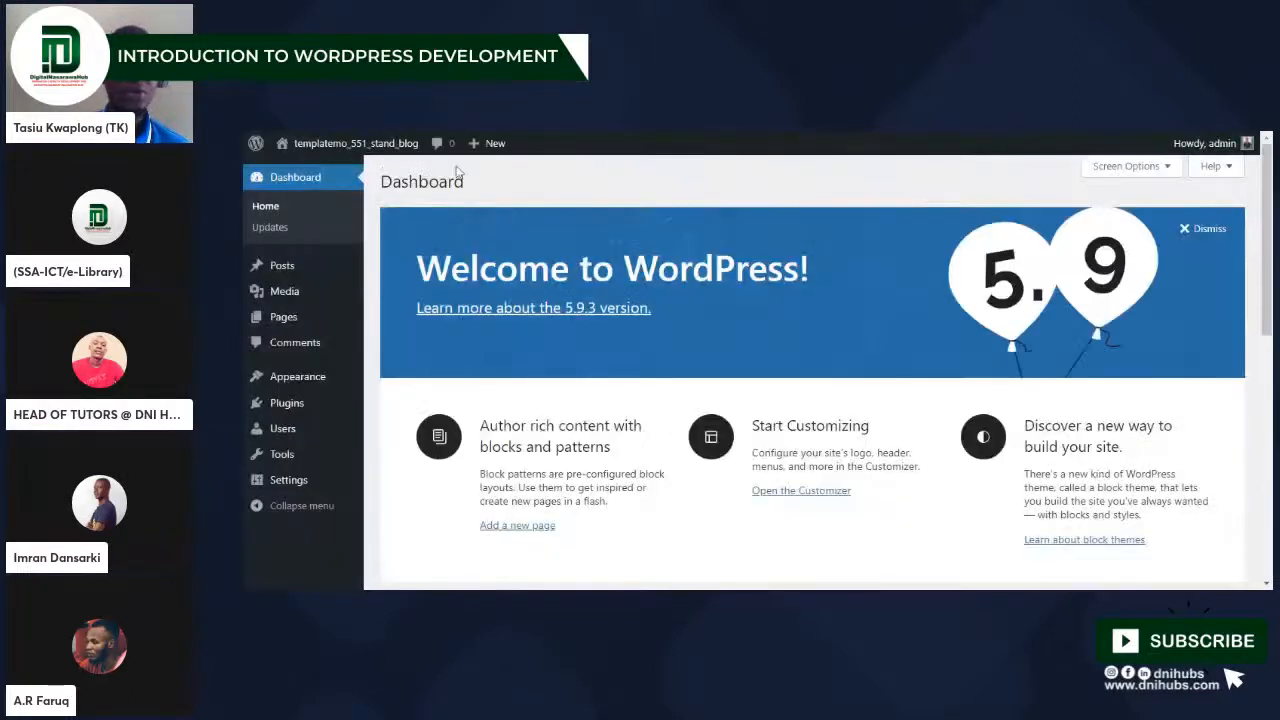
# Activate the Twenty Twenty theme under Appearance > Themes, then open the Posts list.
pyautogui.moveTo(291, 440)
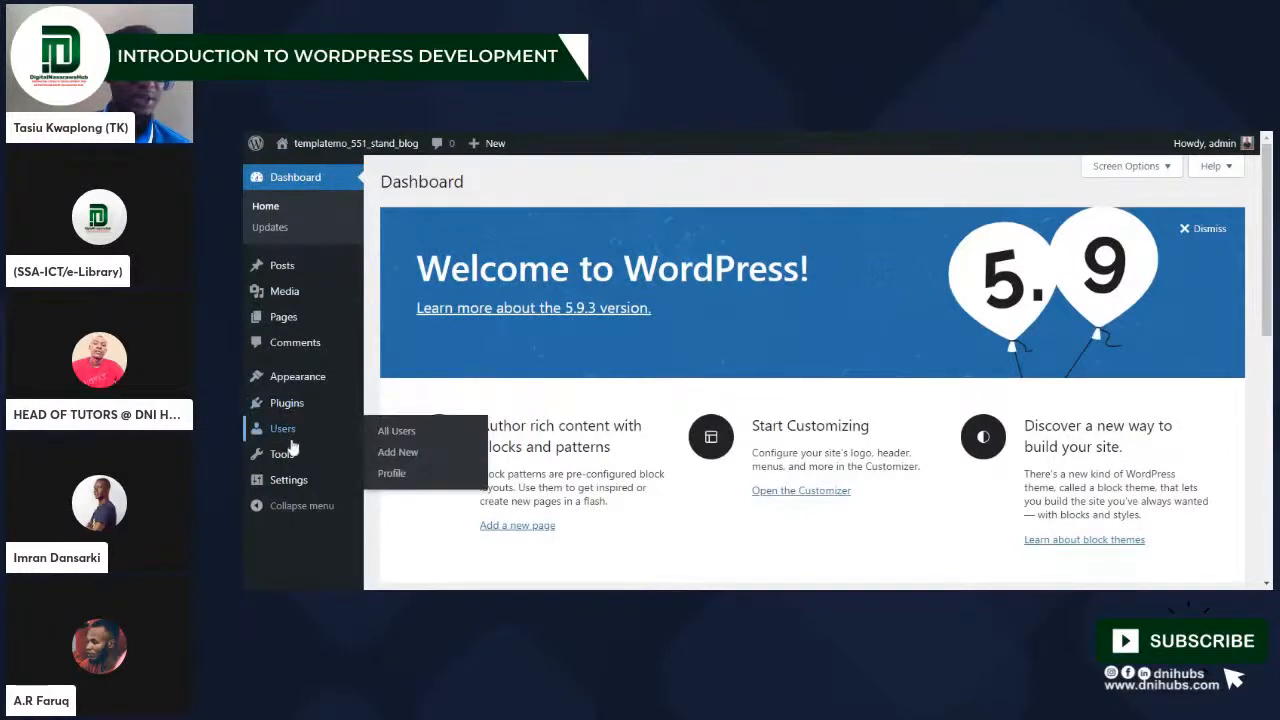
pyautogui.moveTo(286, 414)
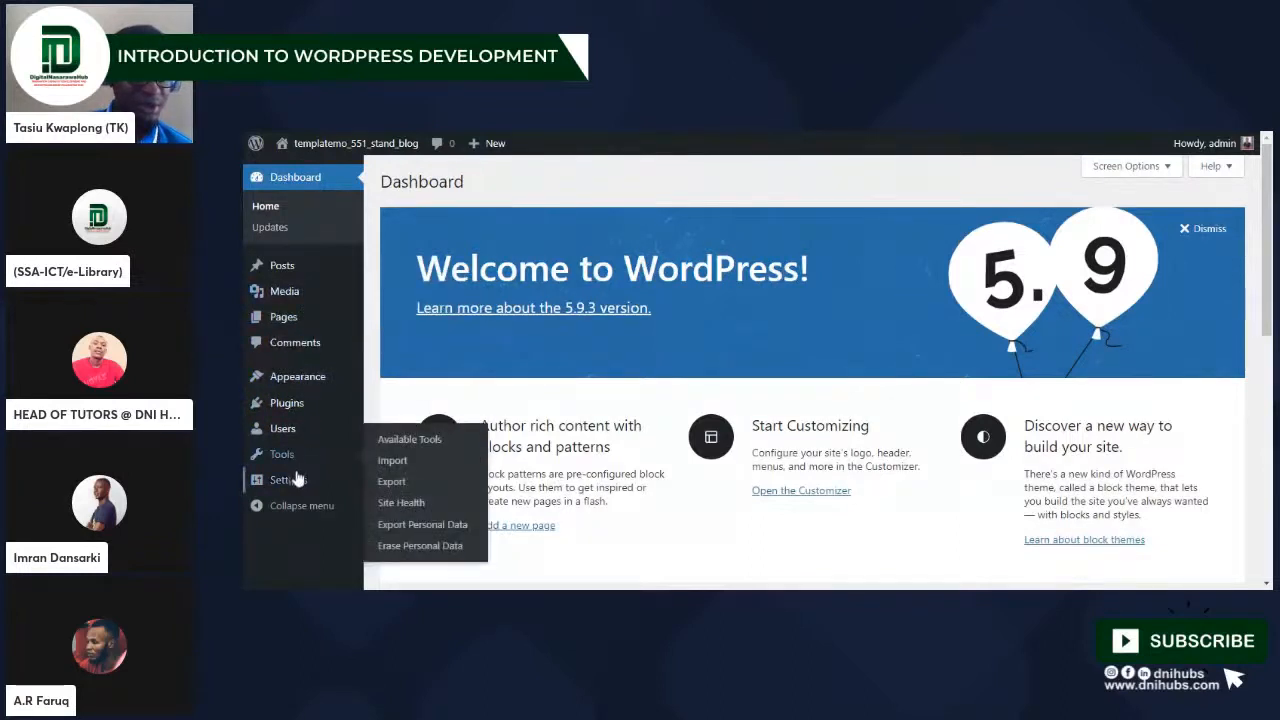
pyautogui.moveTo(314, 382)
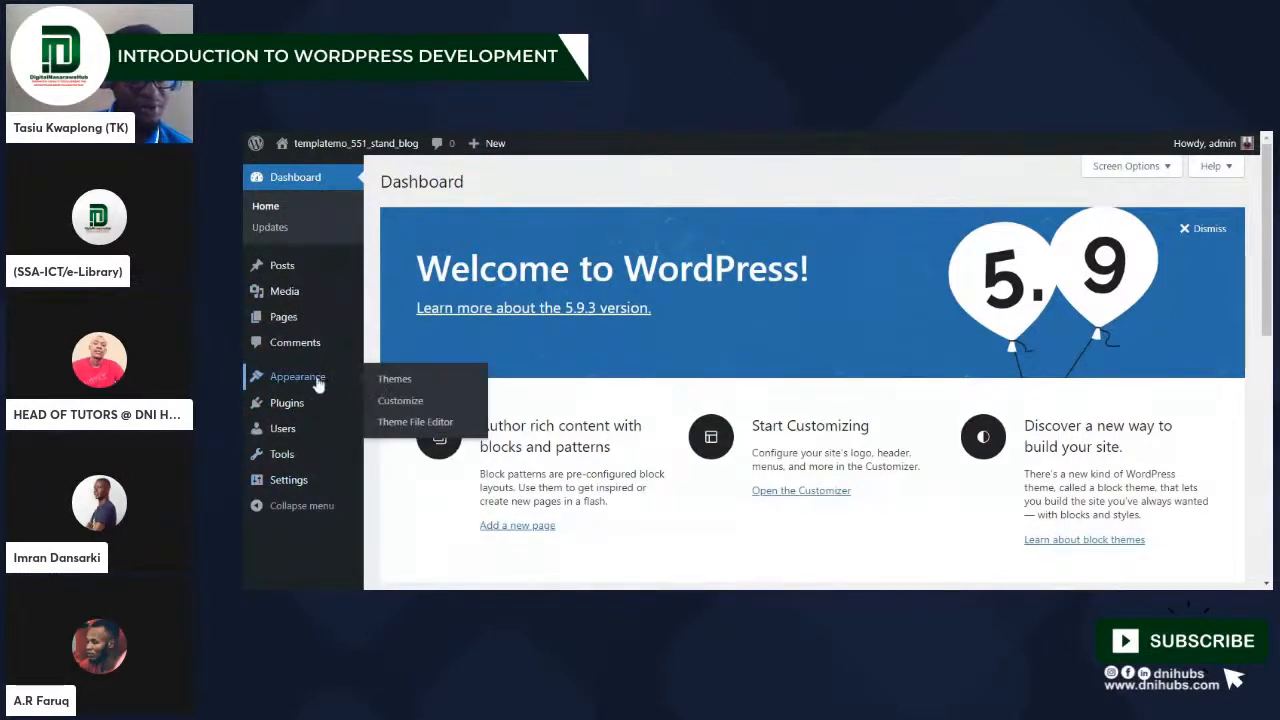
pyautogui.click(380, 380)
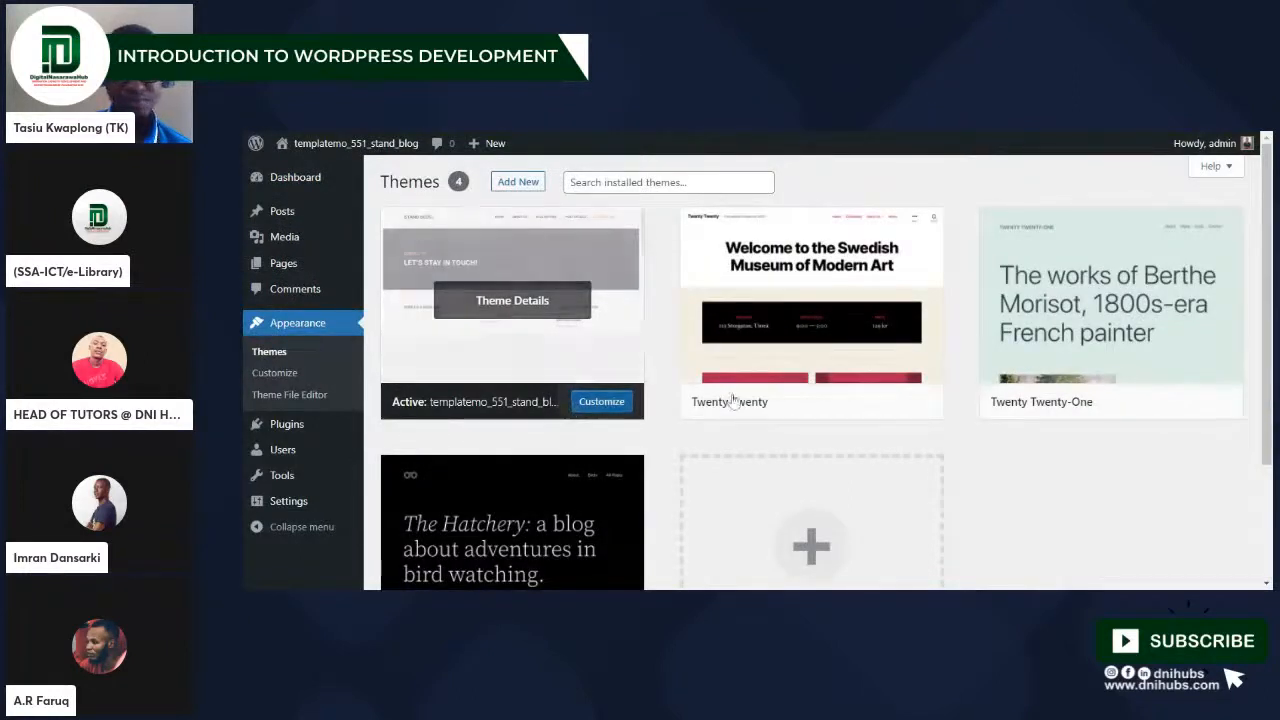
pyautogui.moveTo(787, 388)
pyautogui.click(828, 401)
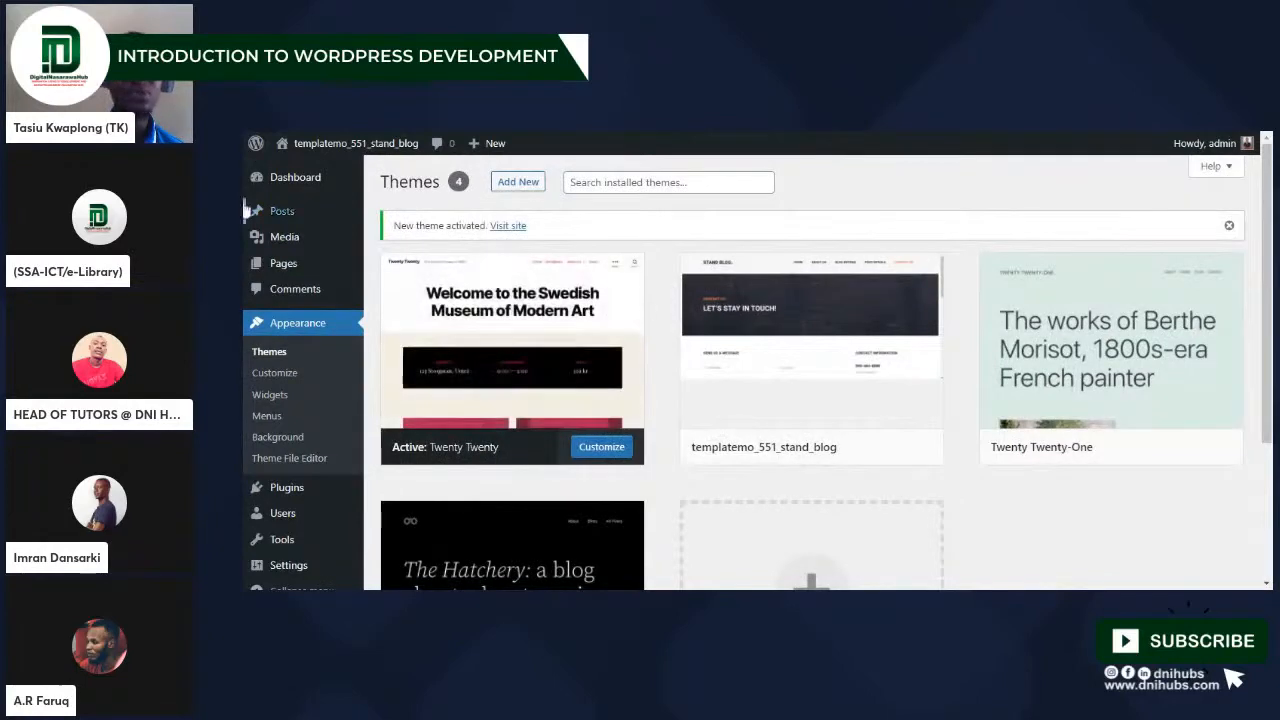
pyautogui.moveTo(300, 213)
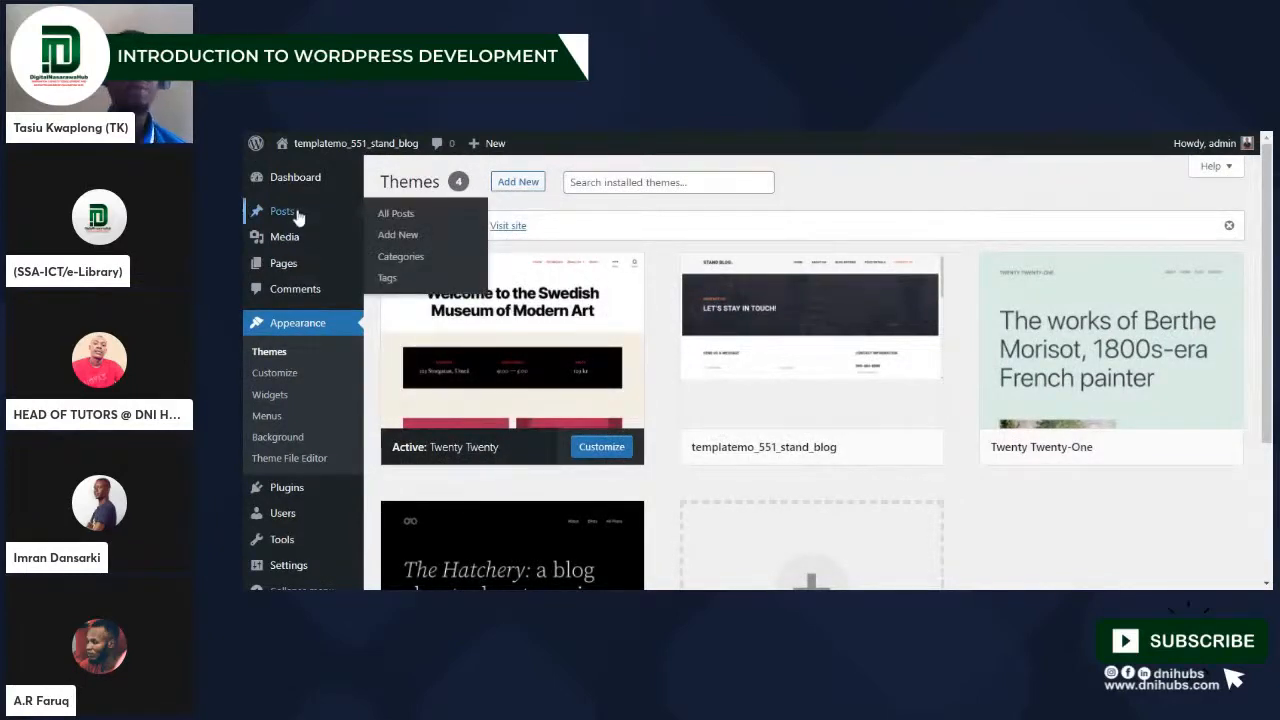
pyautogui.click(298, 213)
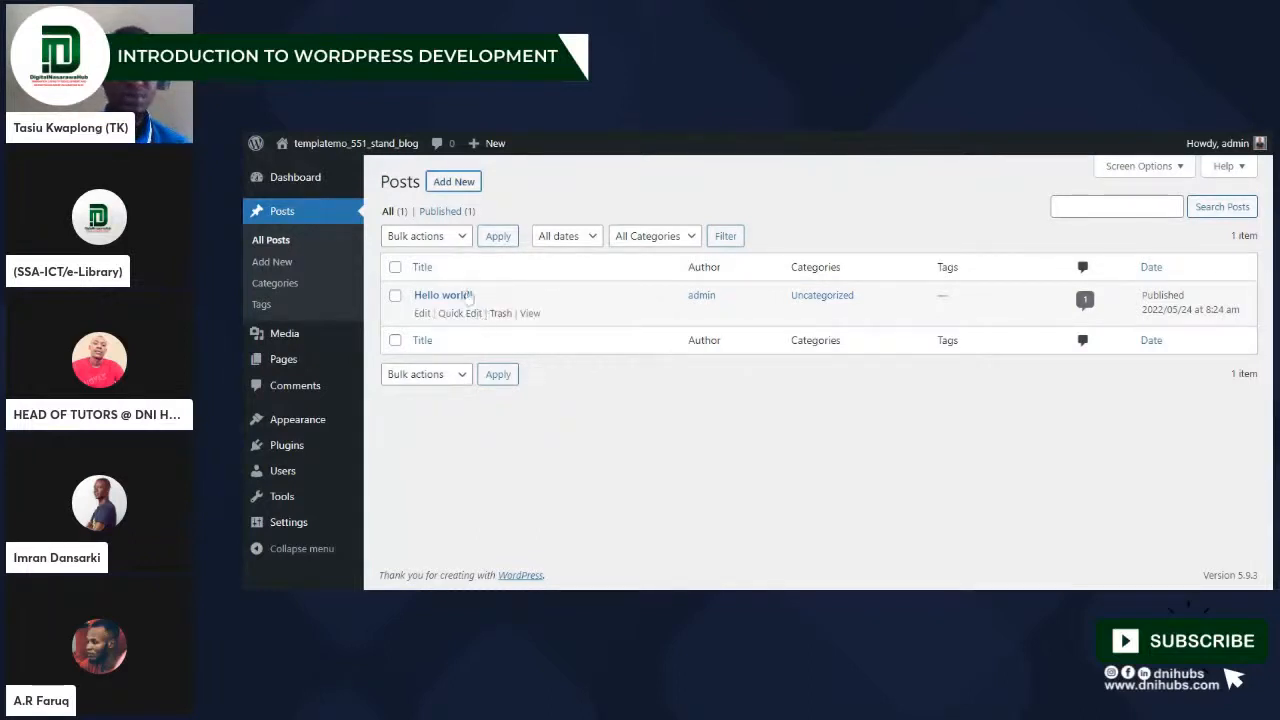
# Start a post titled 'Learning wordpress today' with body 'We are learnig wordpress today using a custom theme created by'.
pyautogui.click(456, 182)
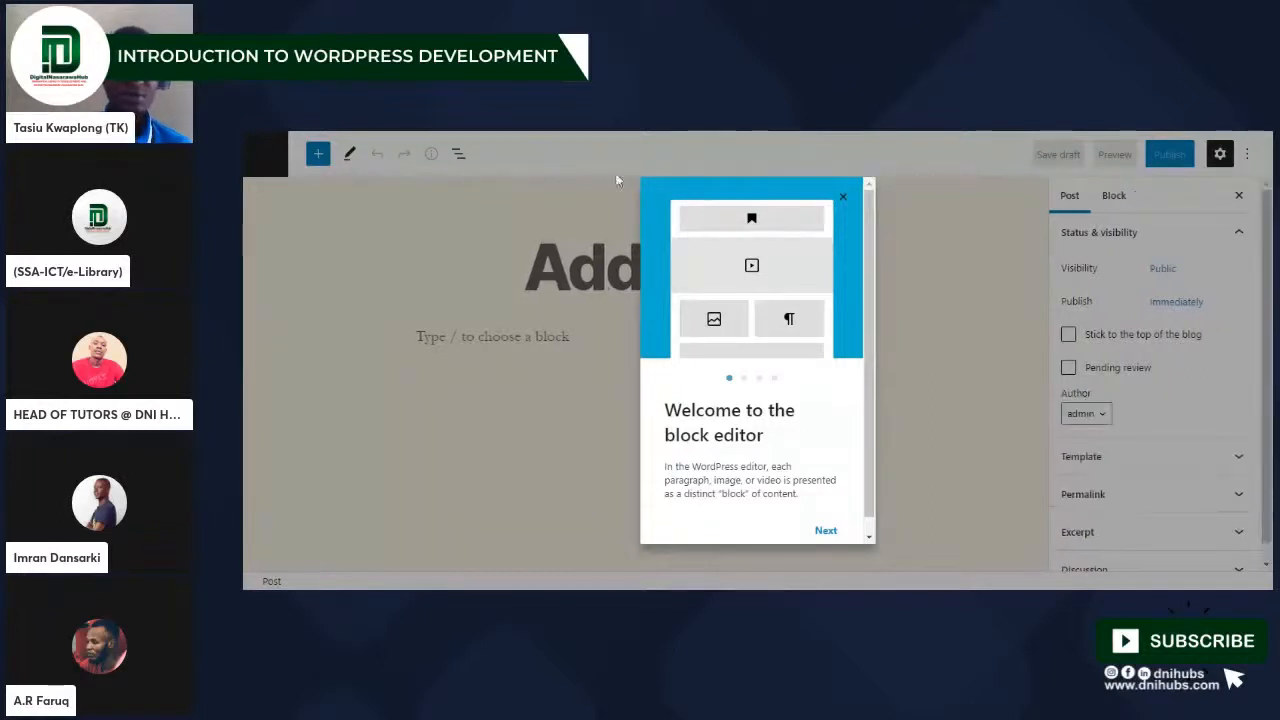
pyautogui.click(845, 200)
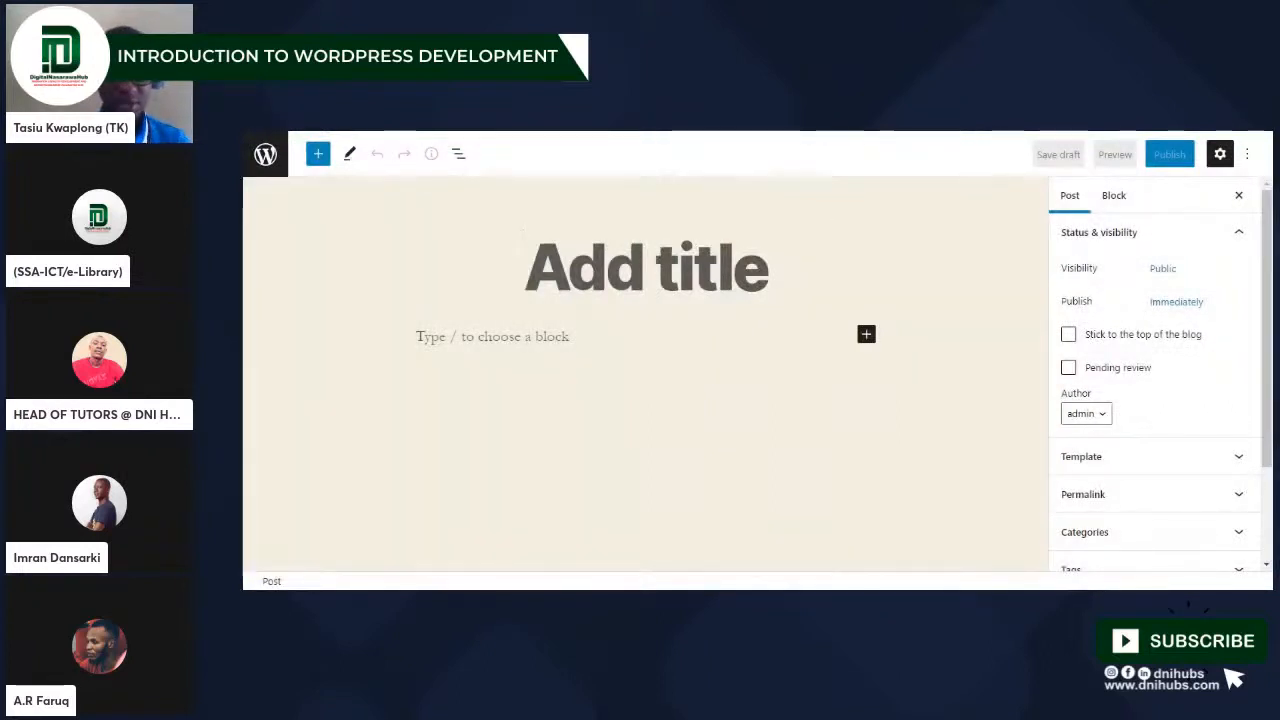
pyautogui.write('Learning wordpress today')
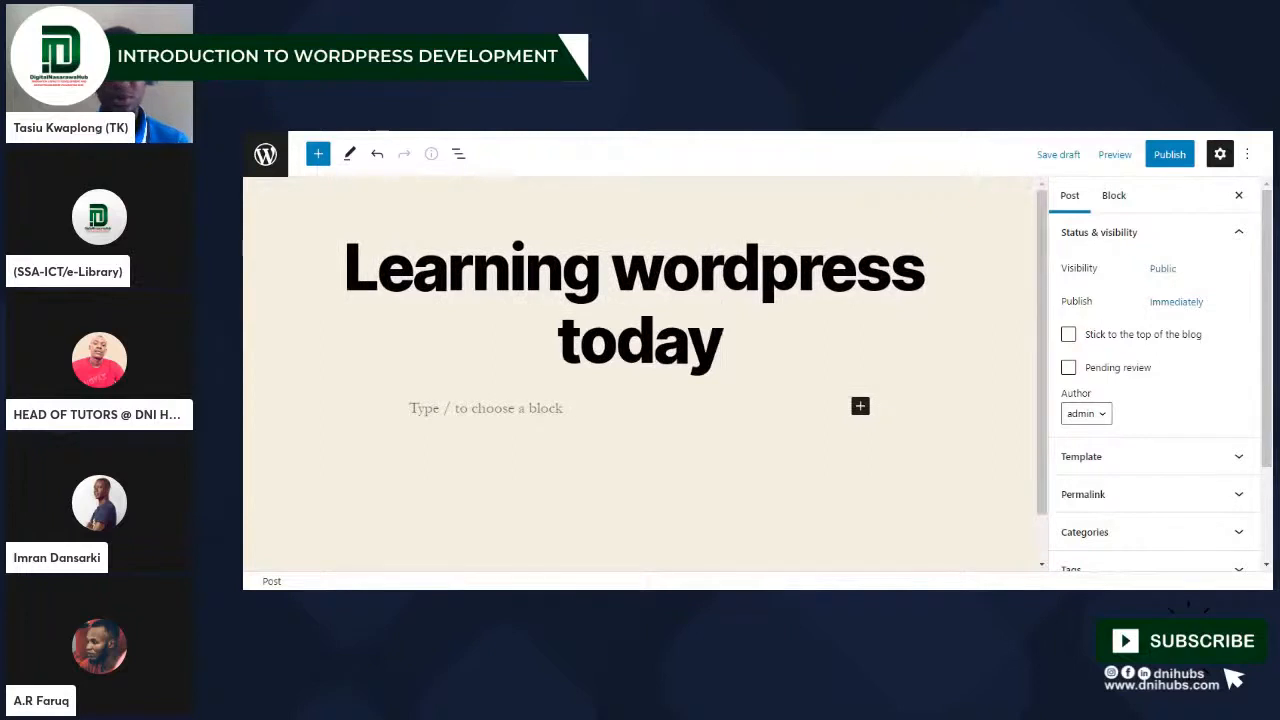
pyautogui.click(424, 406)
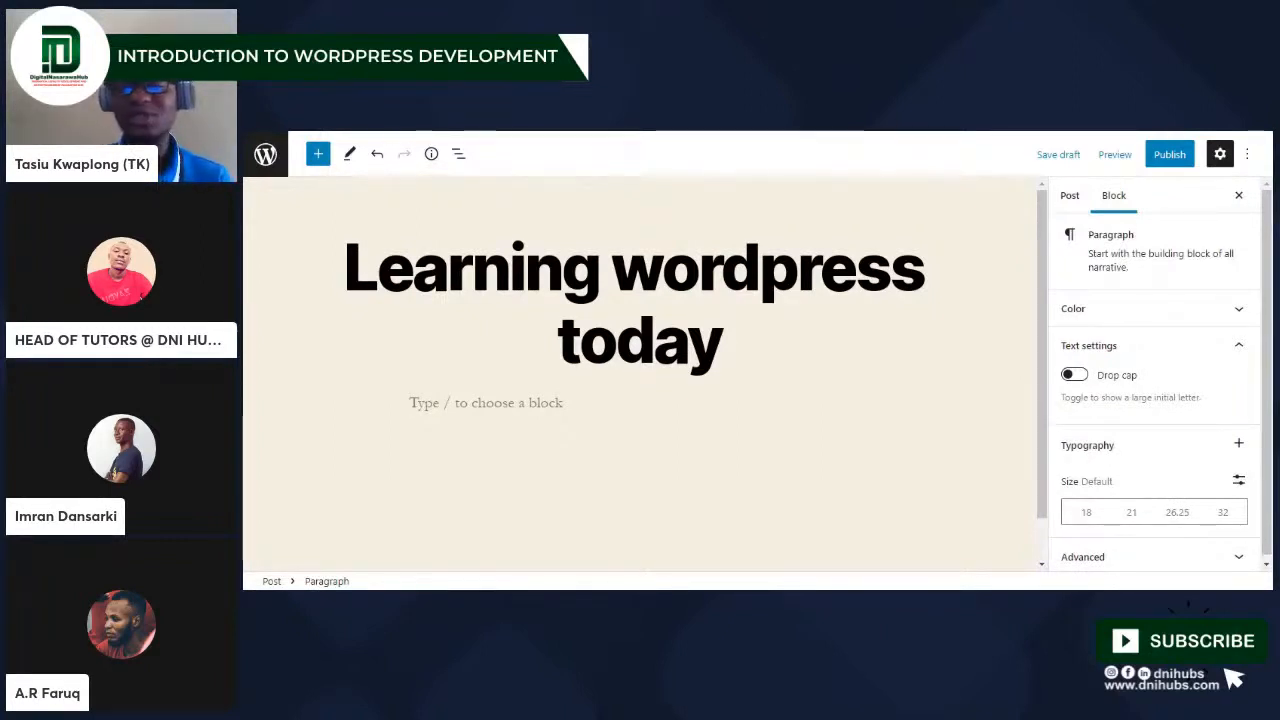
pyautogui.write('We are learnig')
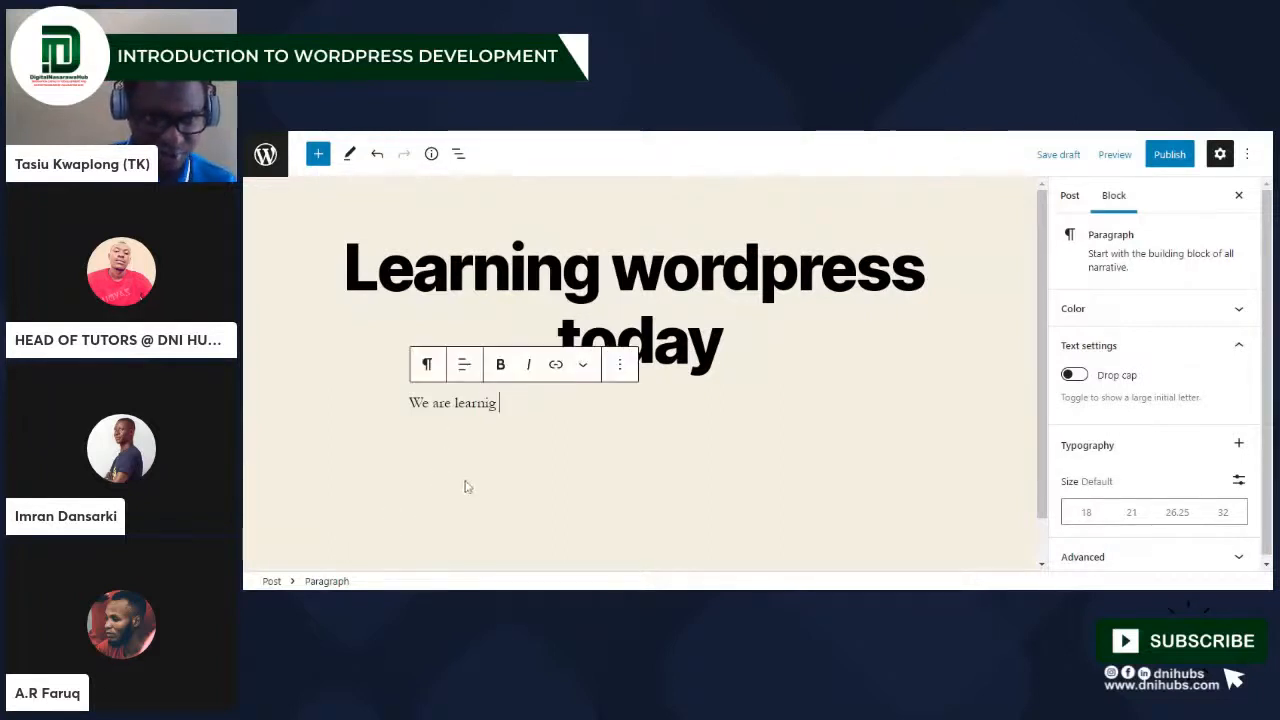
pyautogui.write(' wordpre')
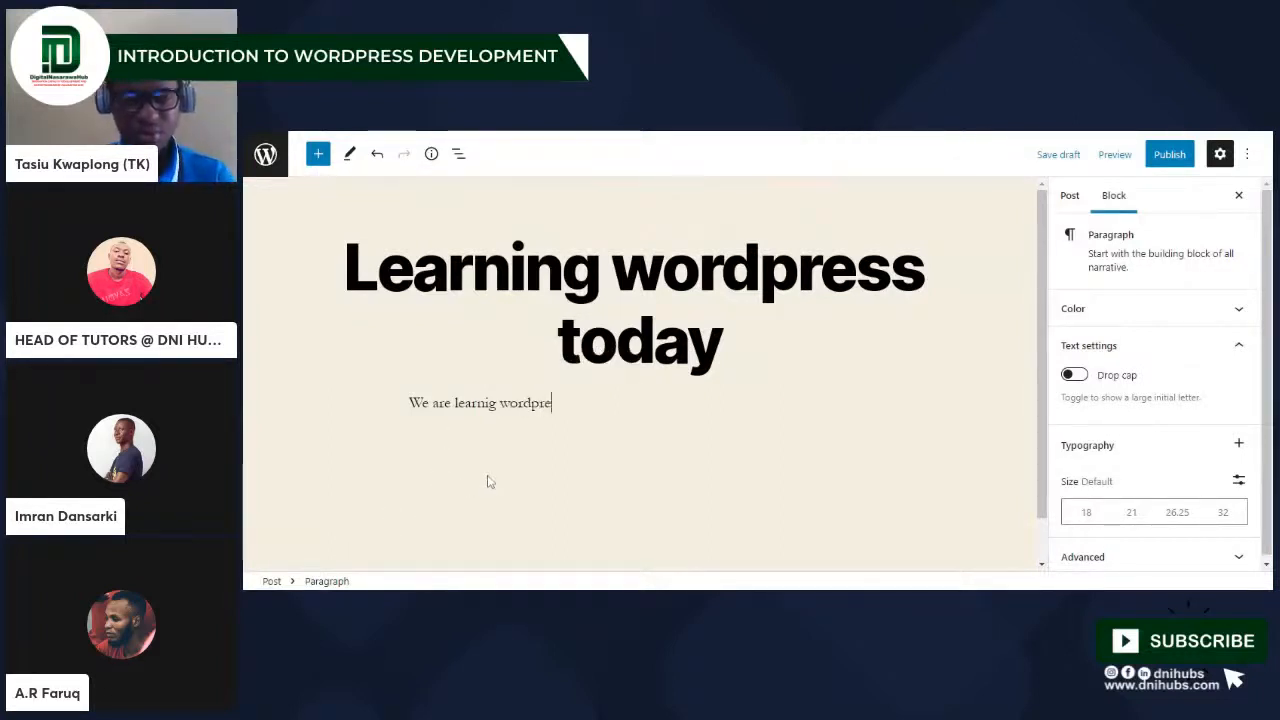
pyautogui.write('ss today')
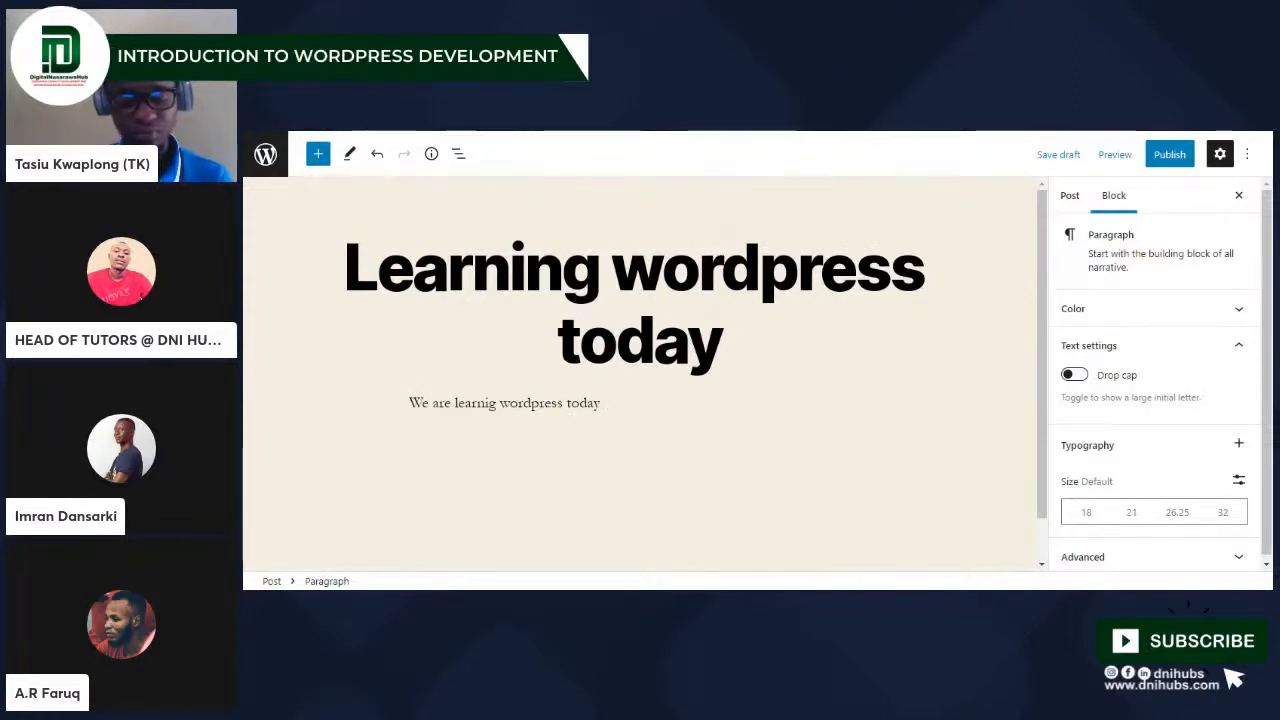
pyautogui.write(' using a ')
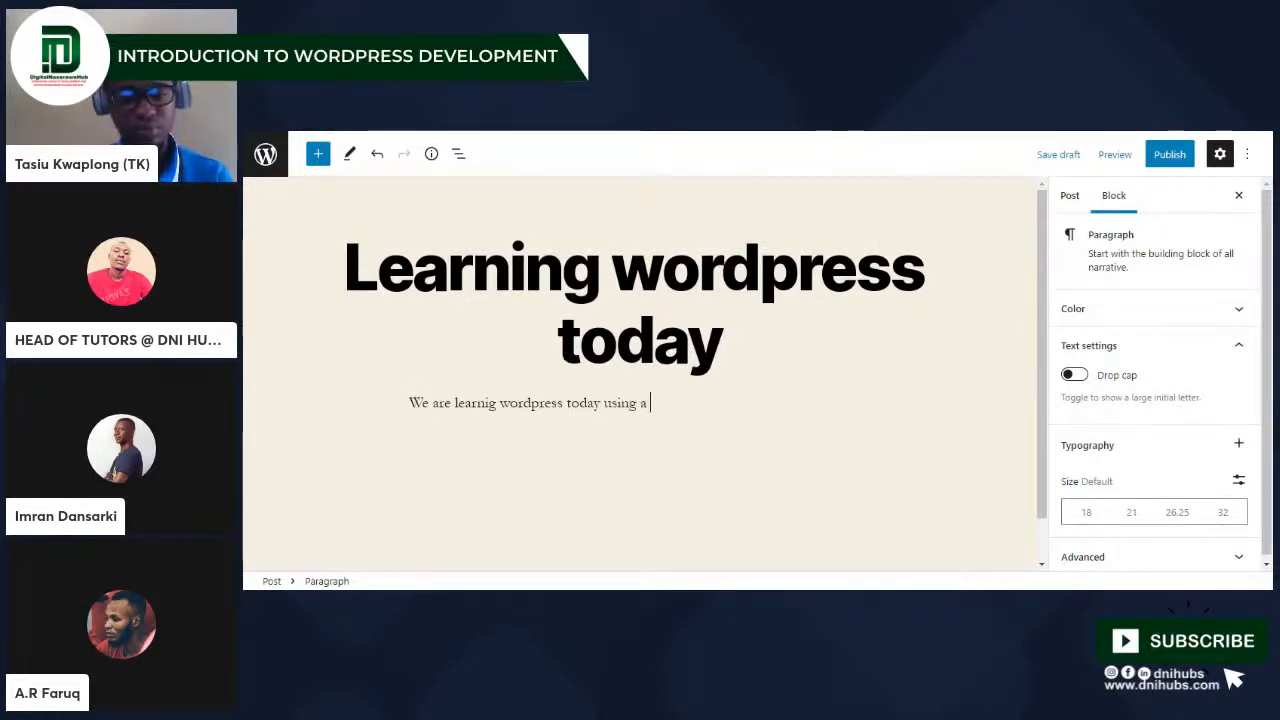
pyautogui.write('custom theme ')
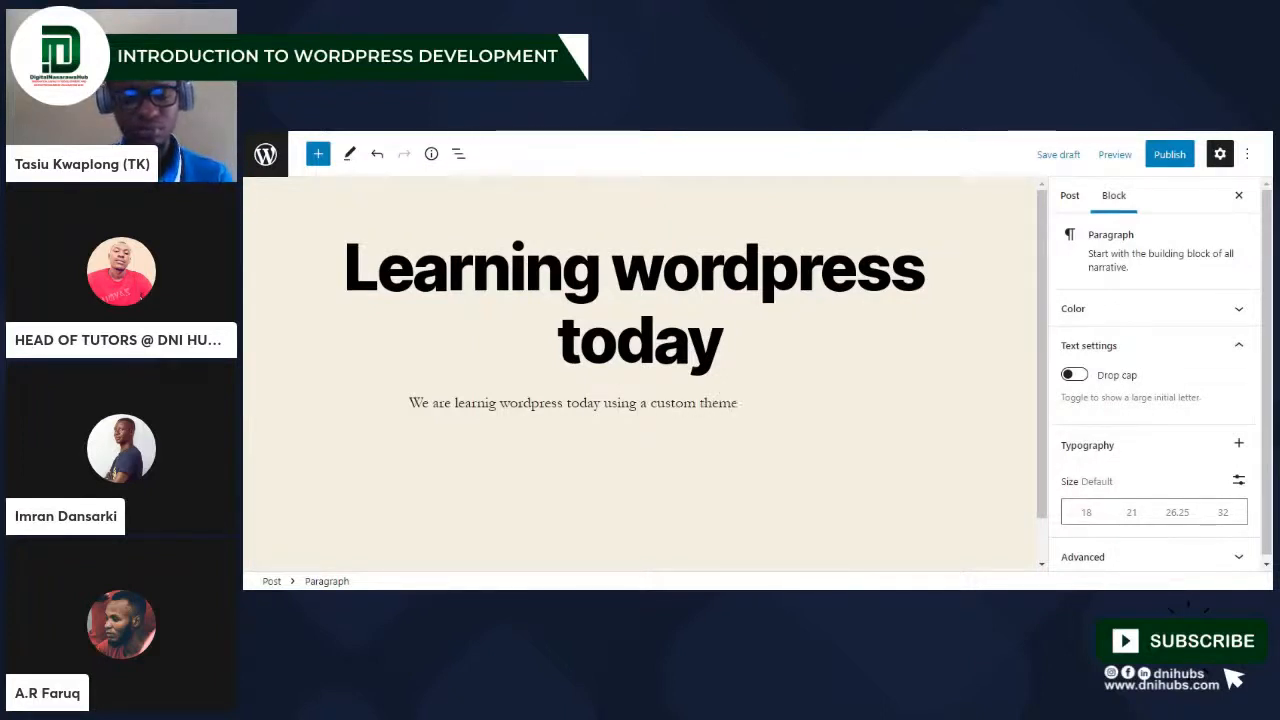
pyautogui.write('created ')
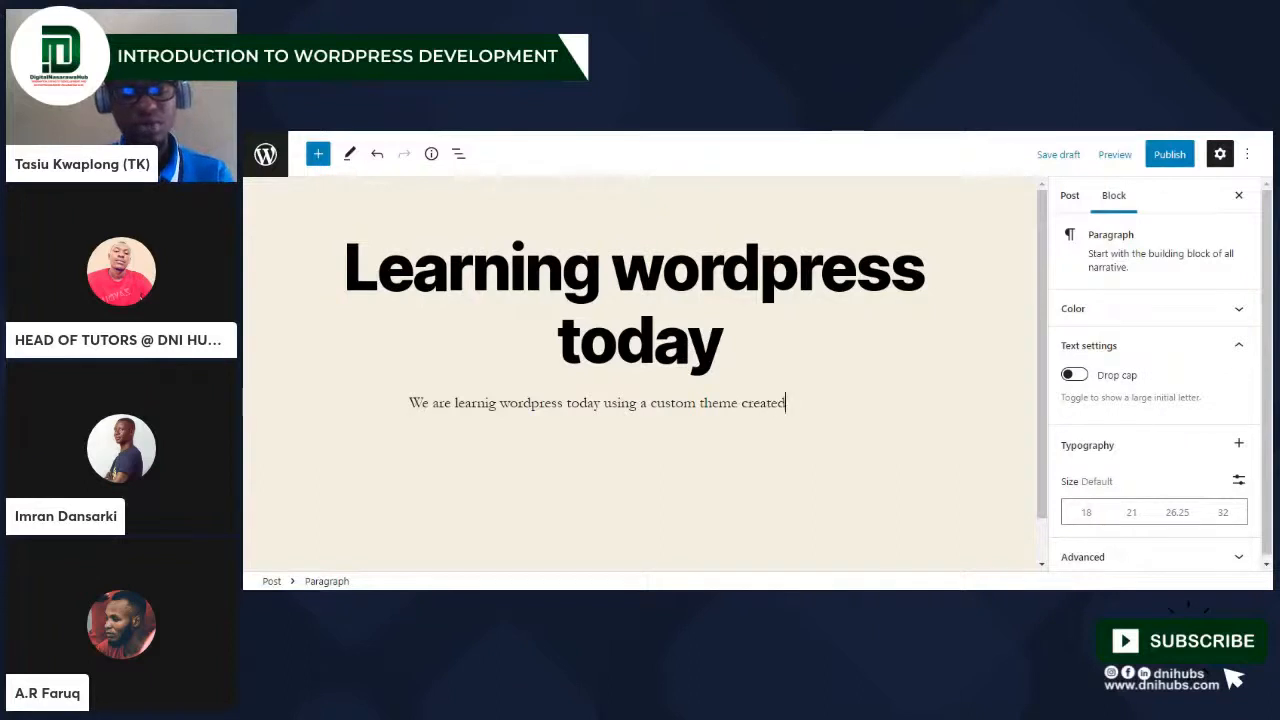
pyautogui.write('by TK')
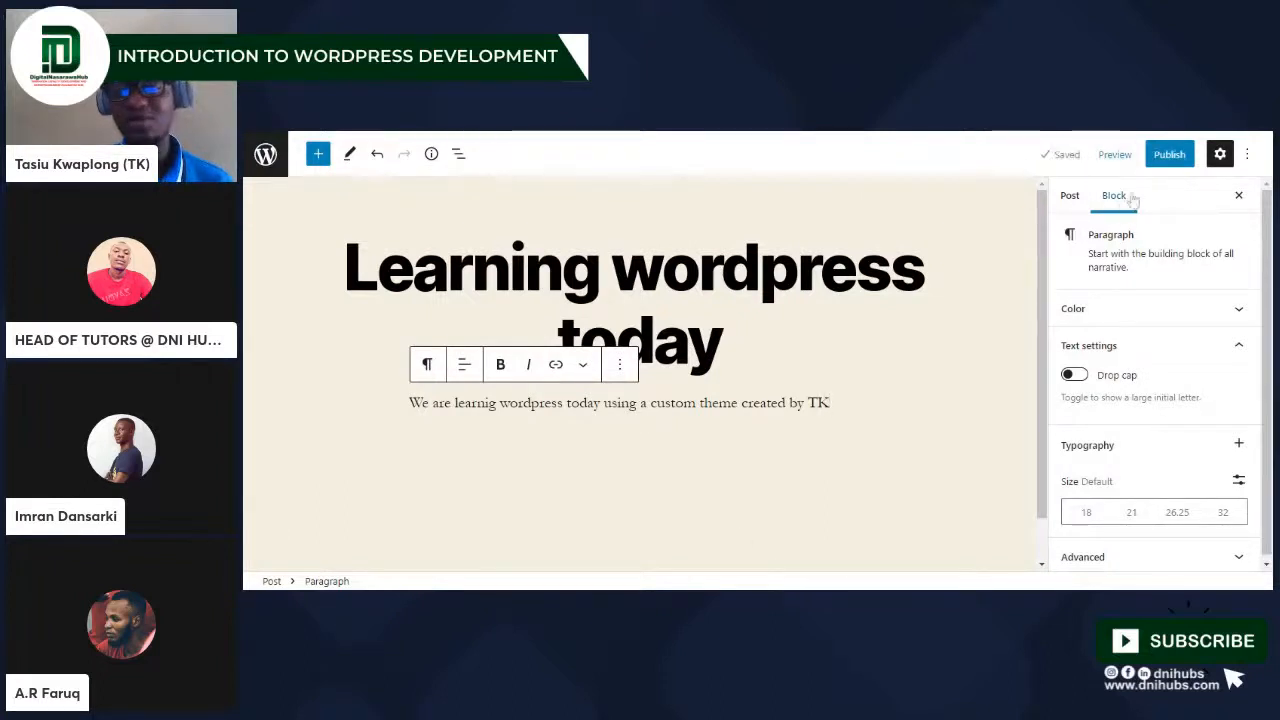
# Publish the 'Learning wordpress today' post and view its live page.
pyautogui.click(1166, 160)
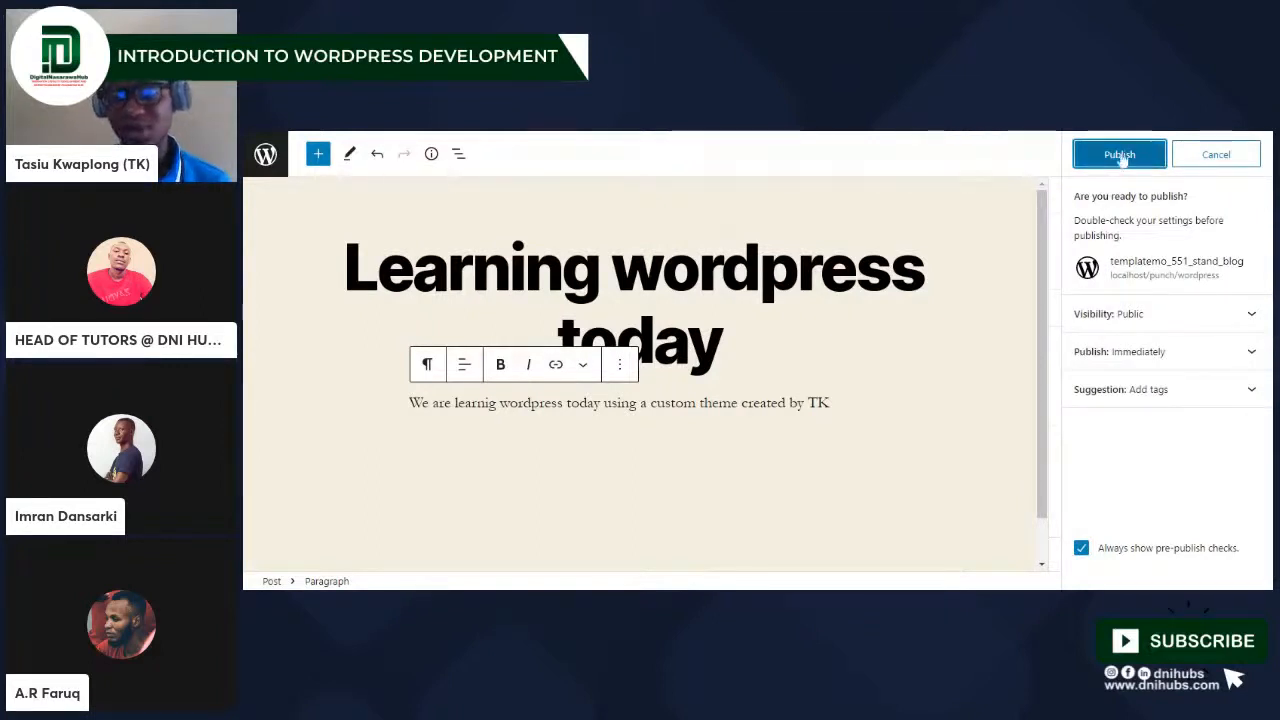
pyautogui.click(1120, 156)
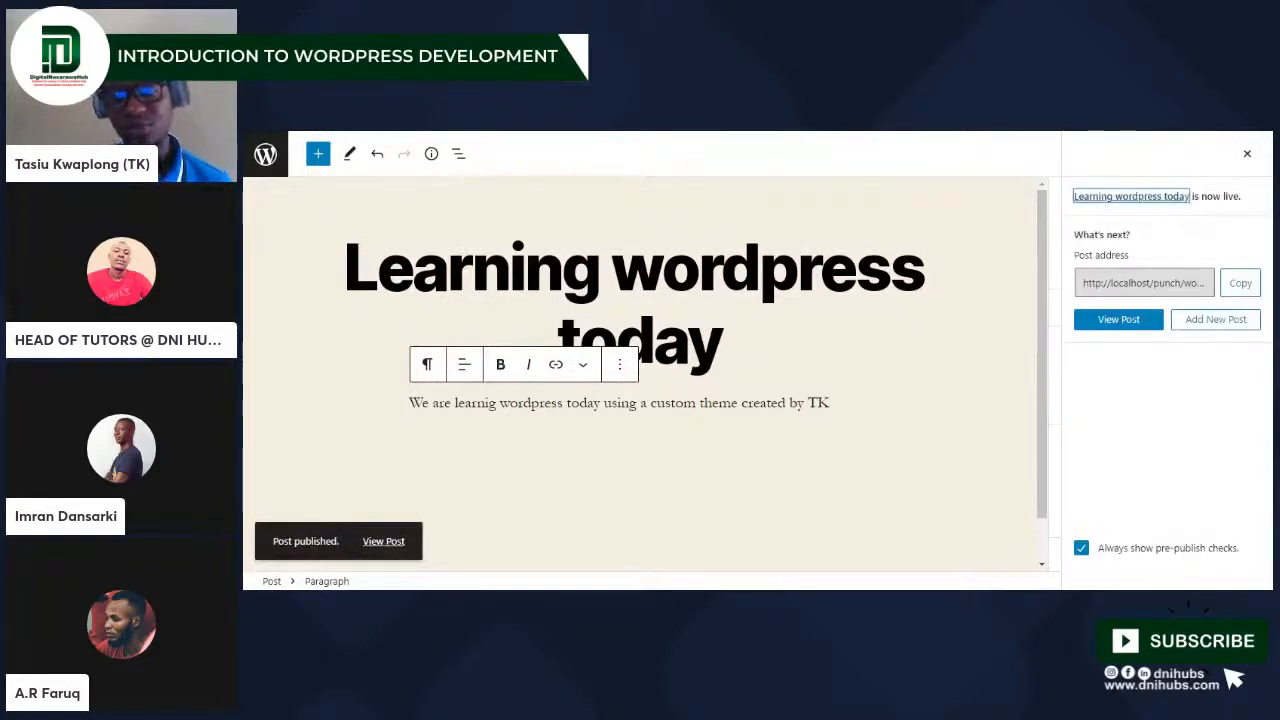
pyautogui.click(1125, 321)
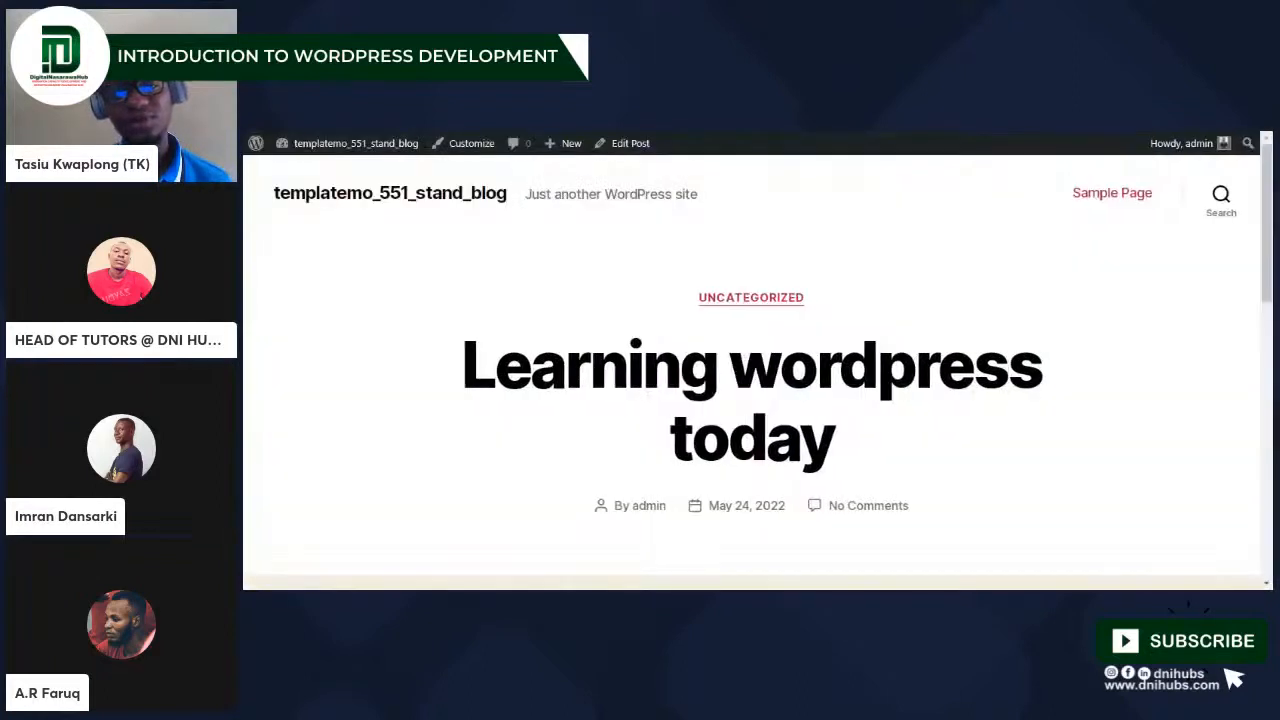
pyautogui.scroll(-5, 757, 365)
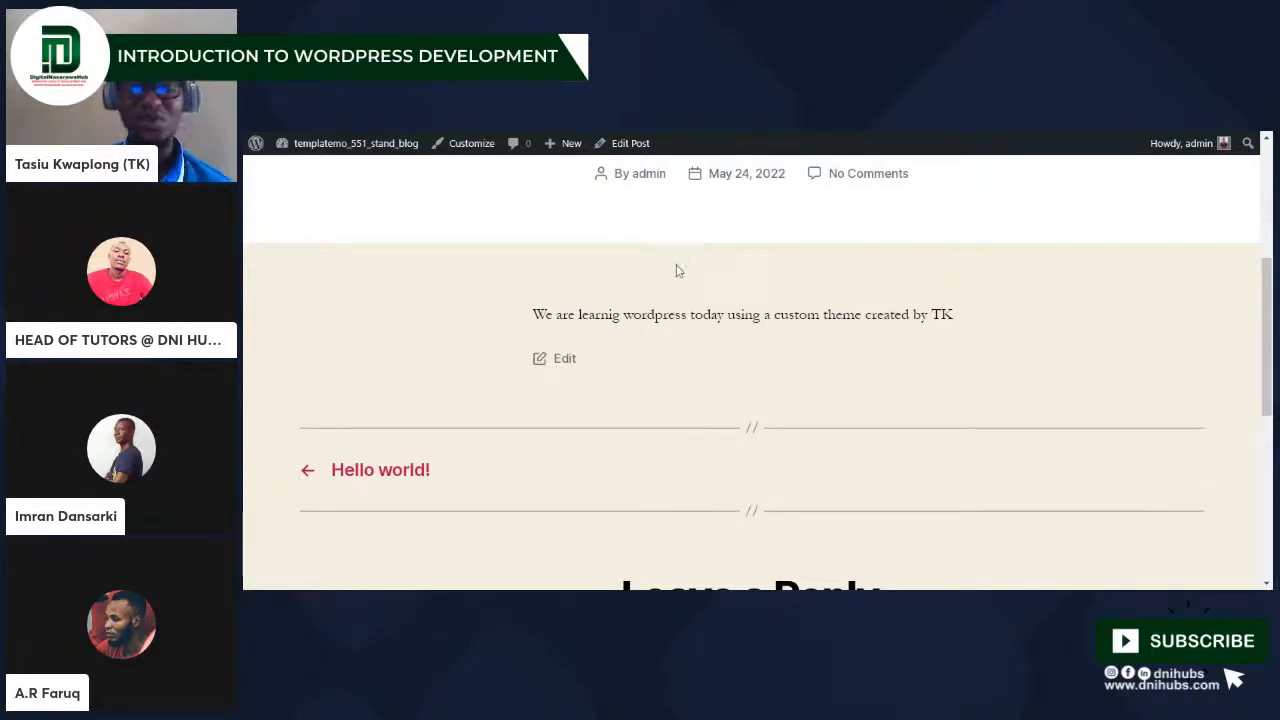
pyautogui.scroll(3, 683, 290)
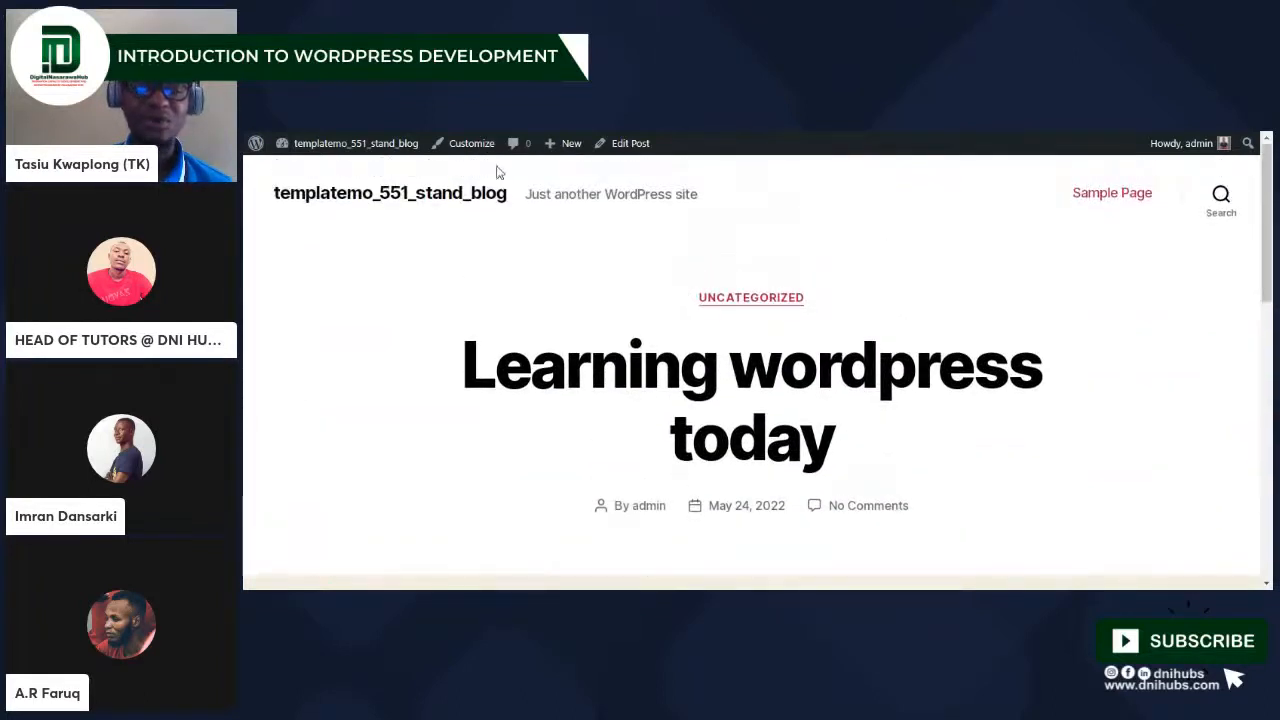
pyautogui.moveTo(371, 143)
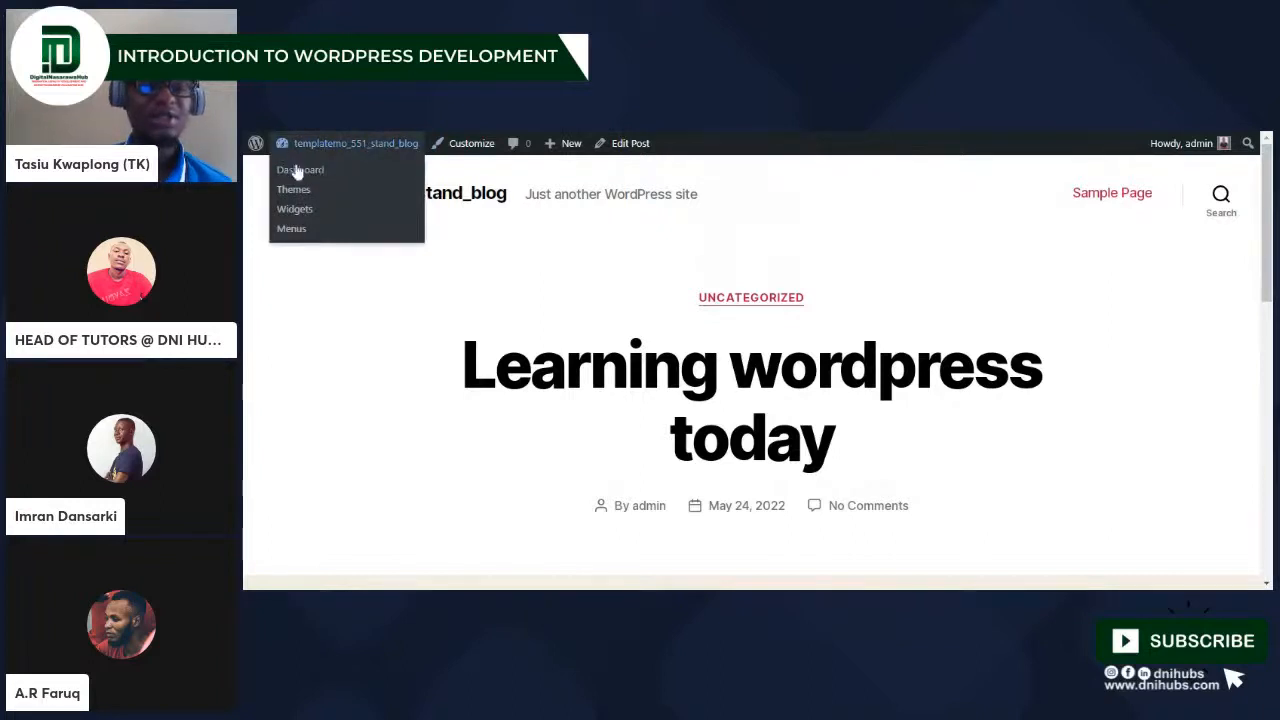
# Go back to the admin Dashboard and open the still-empty Media Library.
pyautogui.click(297, 172)
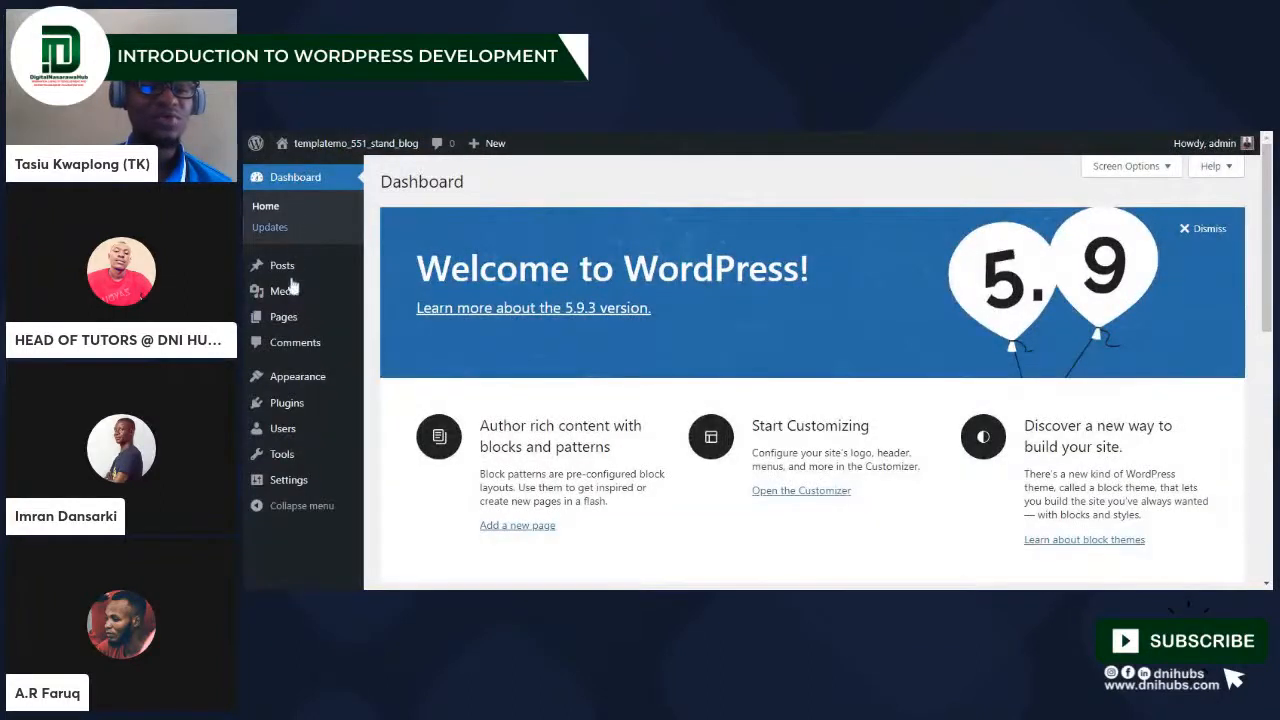
pyautogui.moveTo(292, 299)
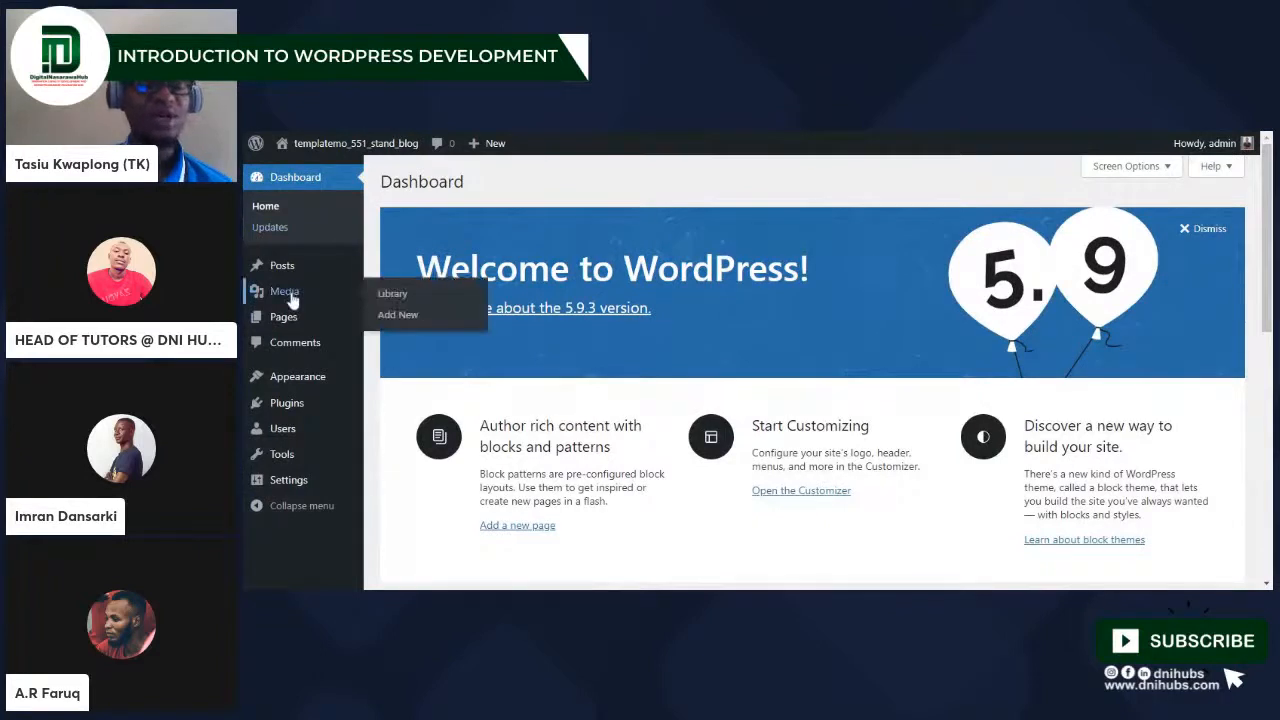
pyautogui.click(292, 299)
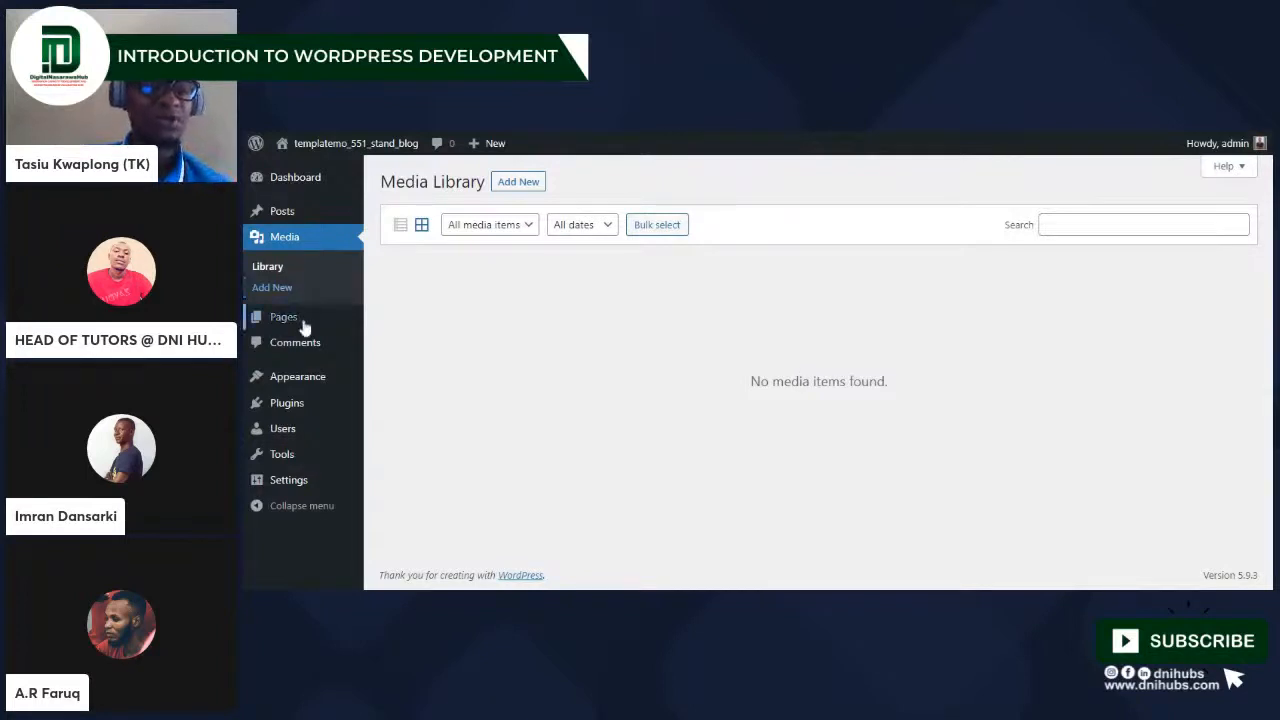
pyautogui.moveTo(303, 330)
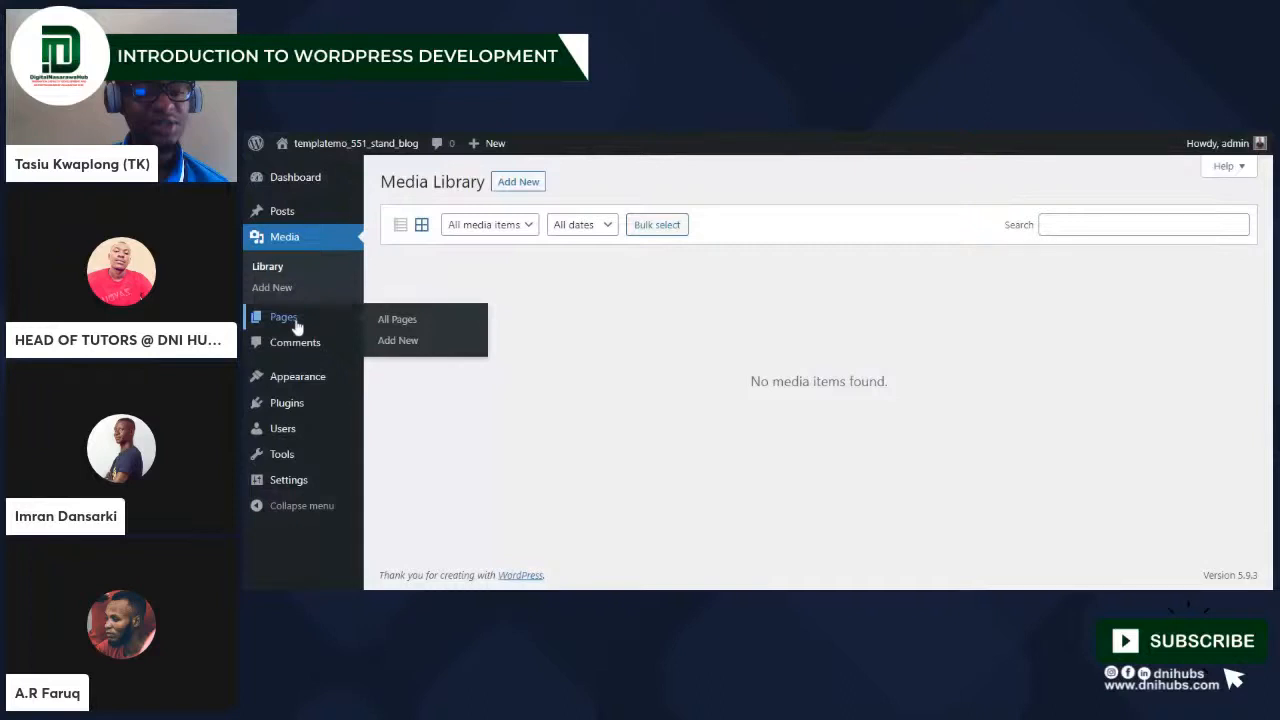
# Open the Pages list showing the draft Privacy Policy and published Sample Page.
pyautogui.click(284, 318)
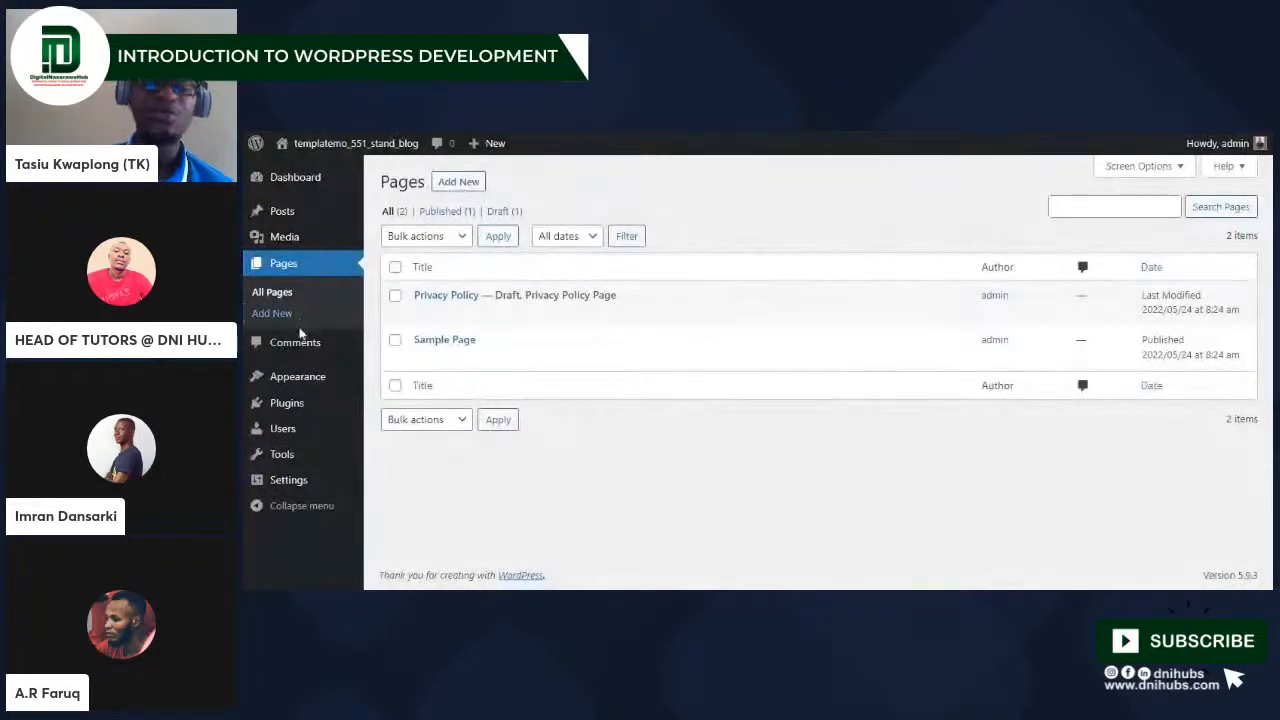
pyautogui.moveTo(313, 379)
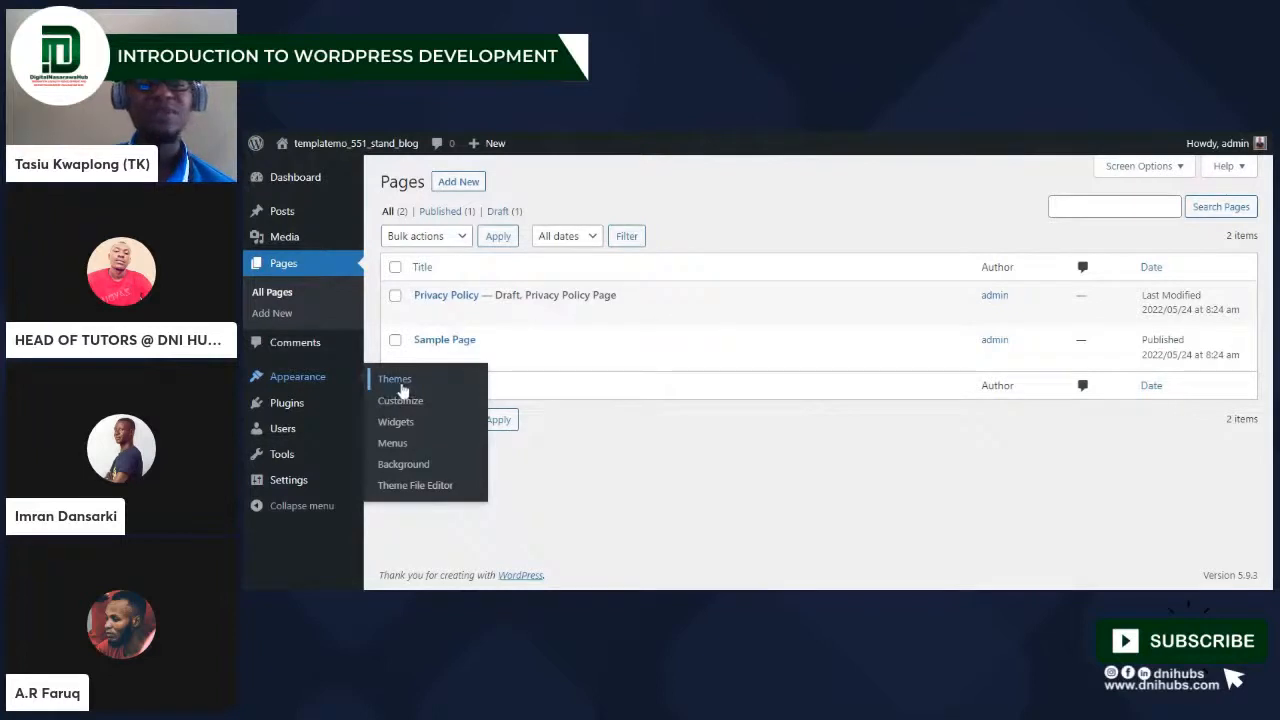
pyautogui.moveTo(375, 148)
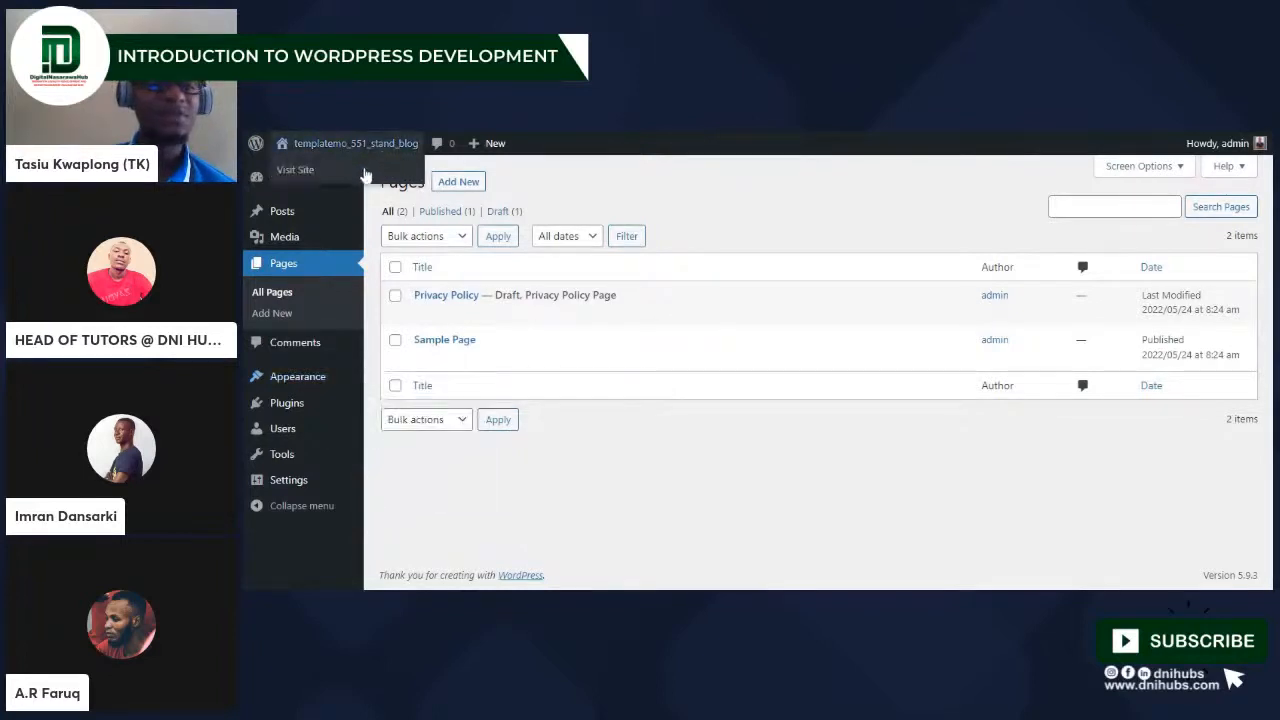
# Visit the live blog, scroll down to its footer, then switch to the Punch news tab.
pyautogui.click(350, 176)
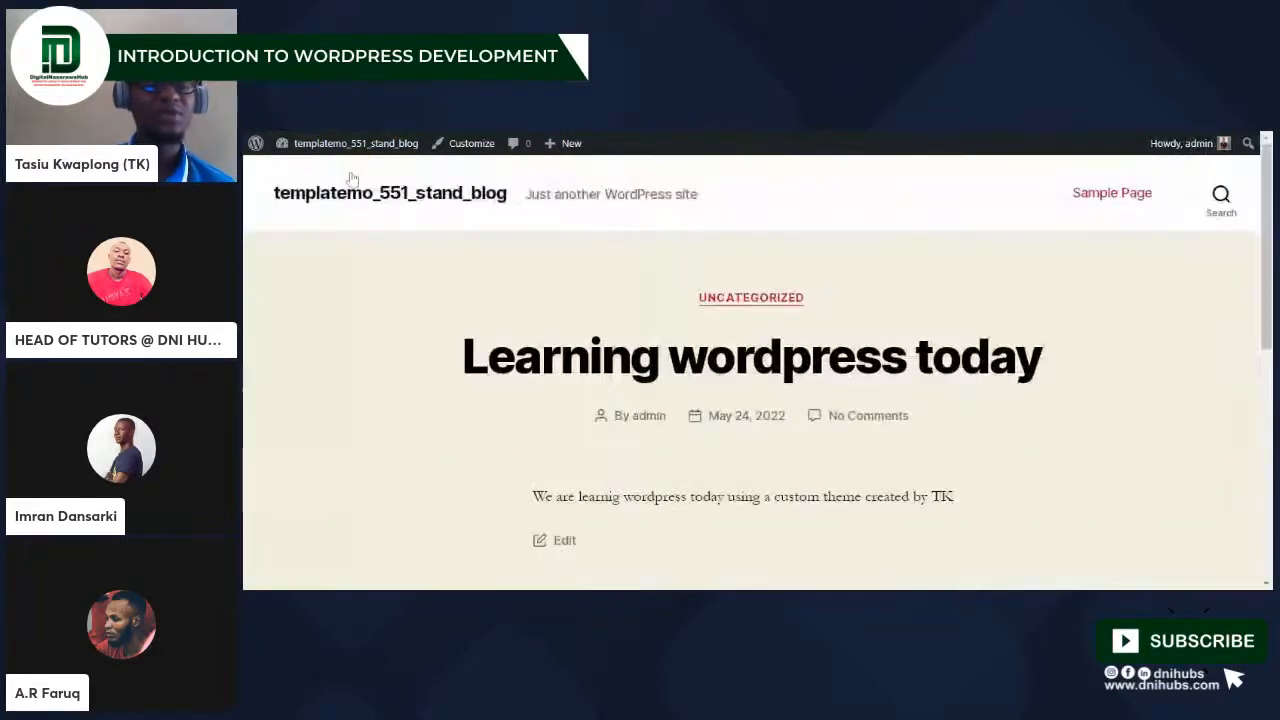
pyautogui.scroll(-5, 758, 370)
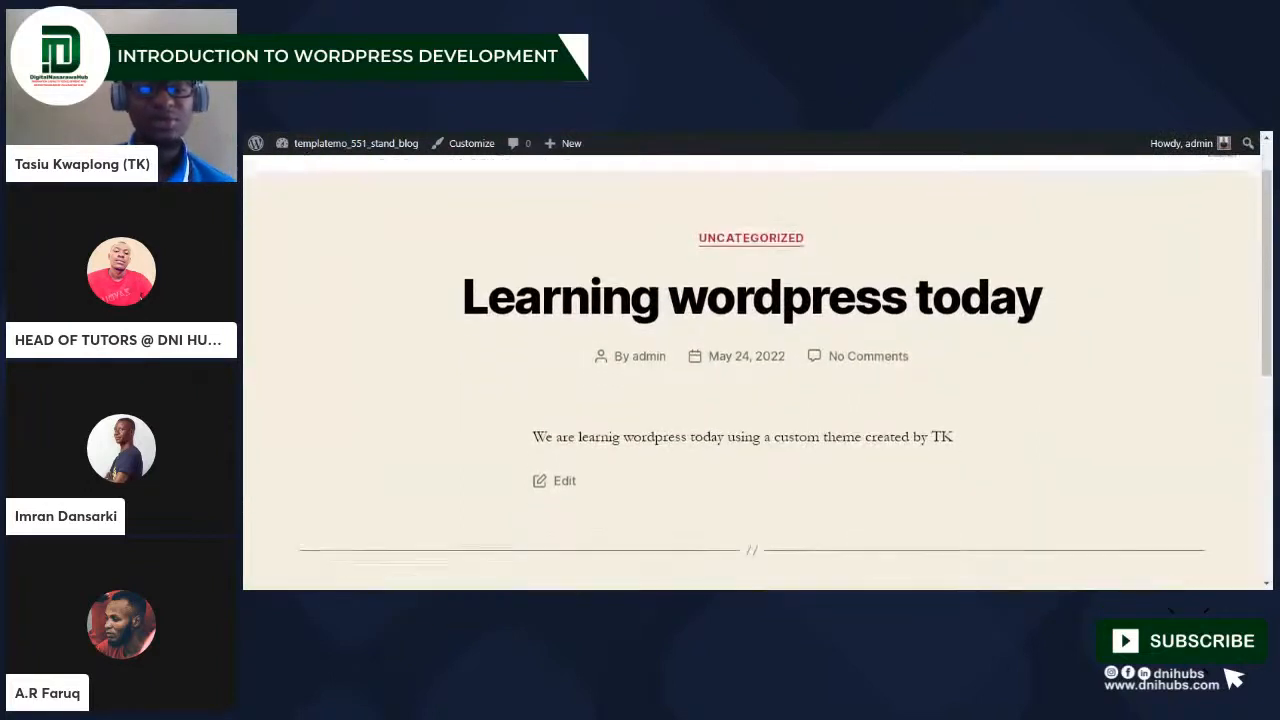
pyautogui.scroll(-3, 758, 370)
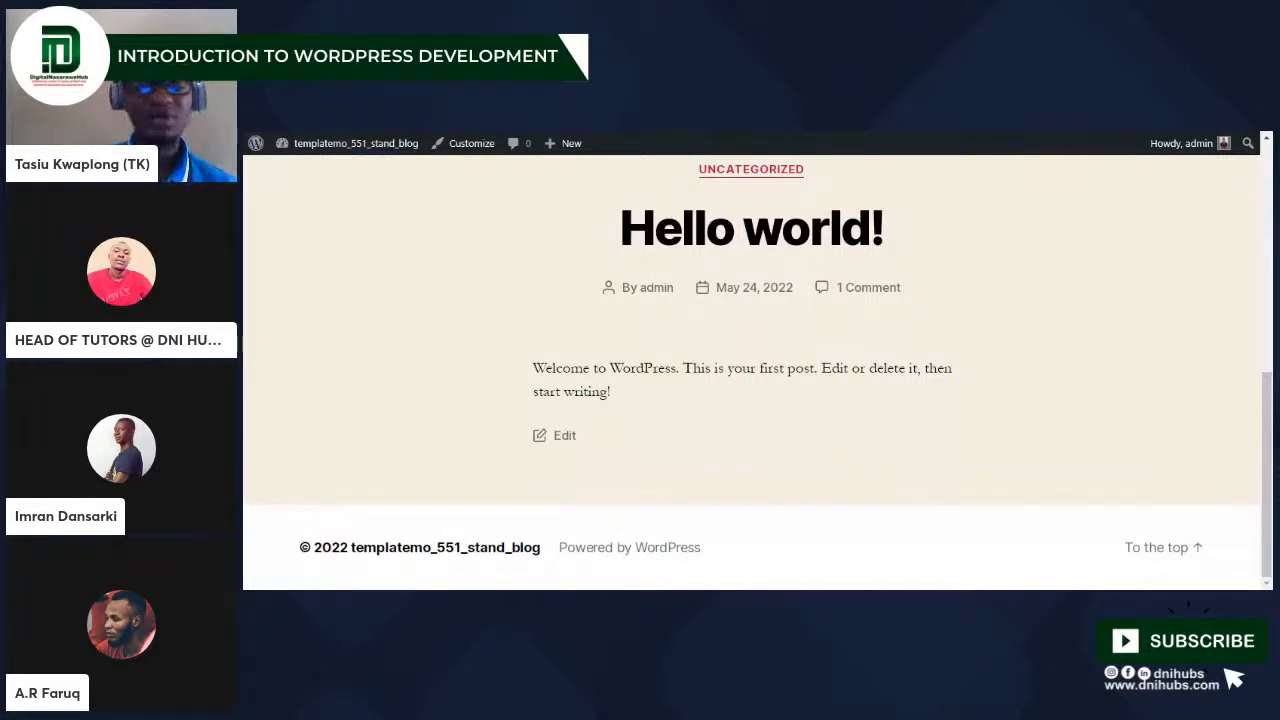
pyautogui.hotkey('ctrl', 'Tab')
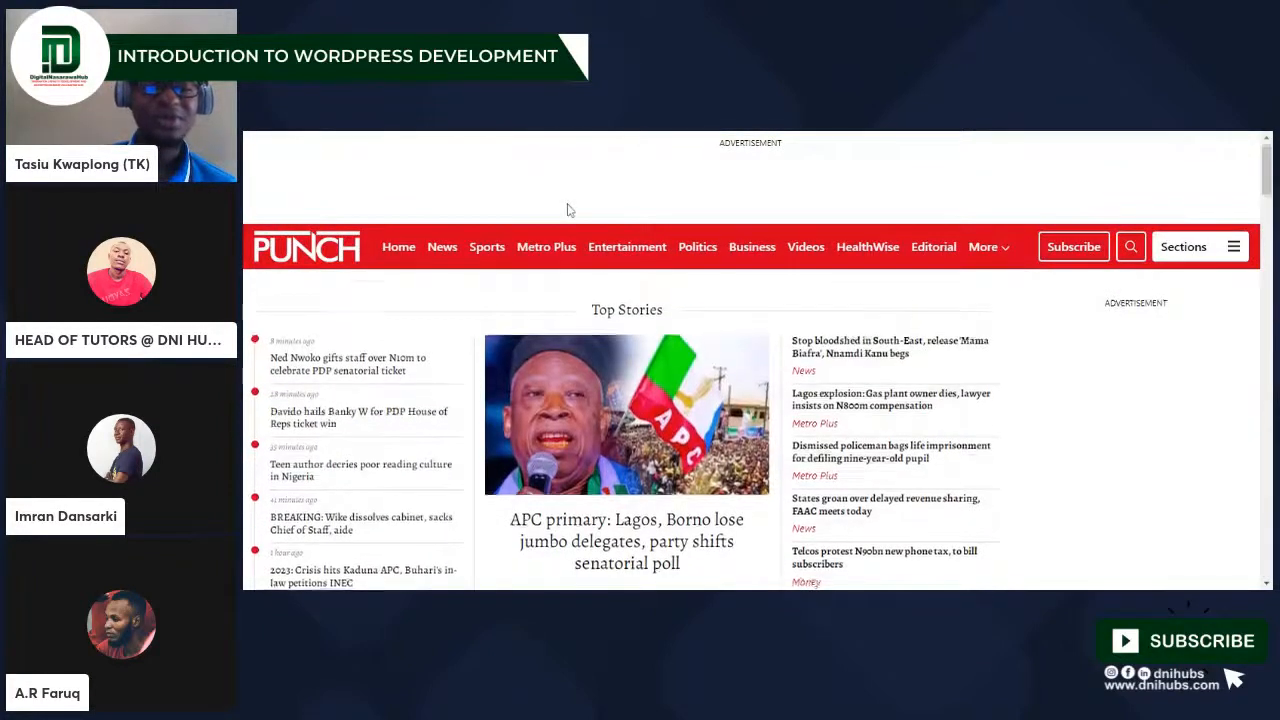
# Scroll down through the Punch homepage's stories and back up slightly.
pyautogui.scroll(-2, 568, 210)
pyautogui.scroll(-2, 567, 210)
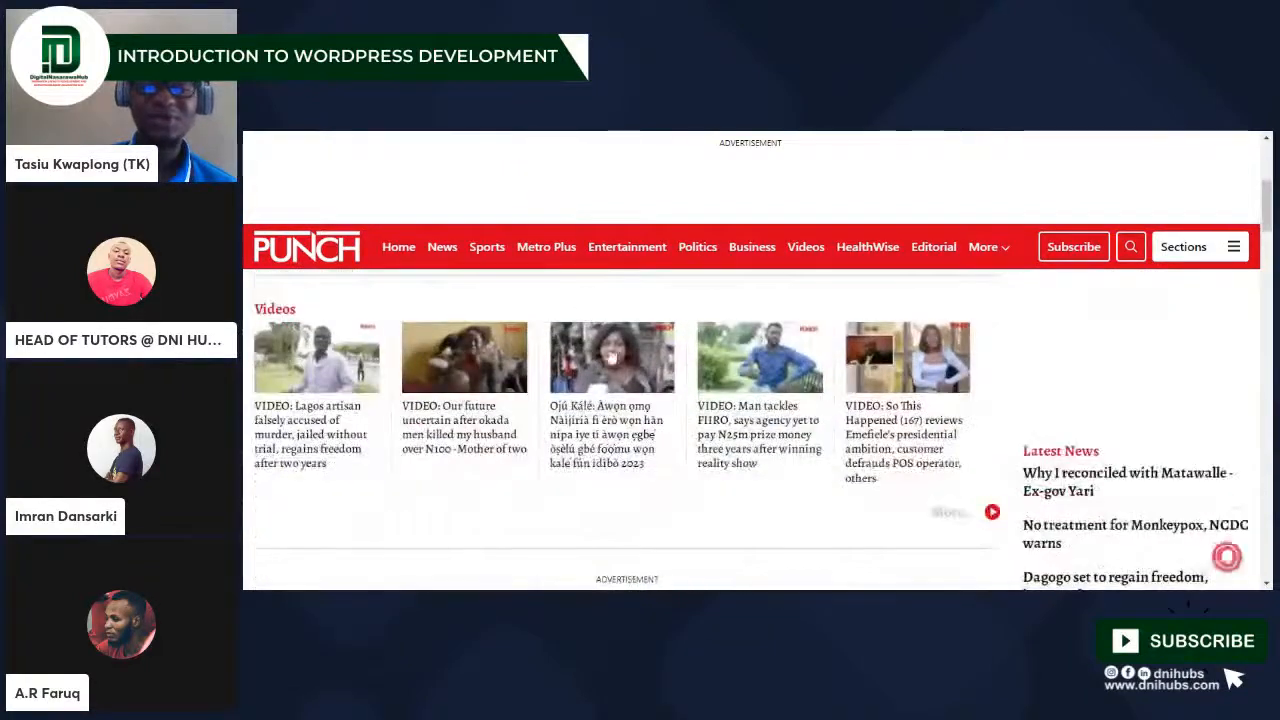
pyautogui.scroll(-3, 612, 354)
pyautogui.scroll(6, 611, 355)
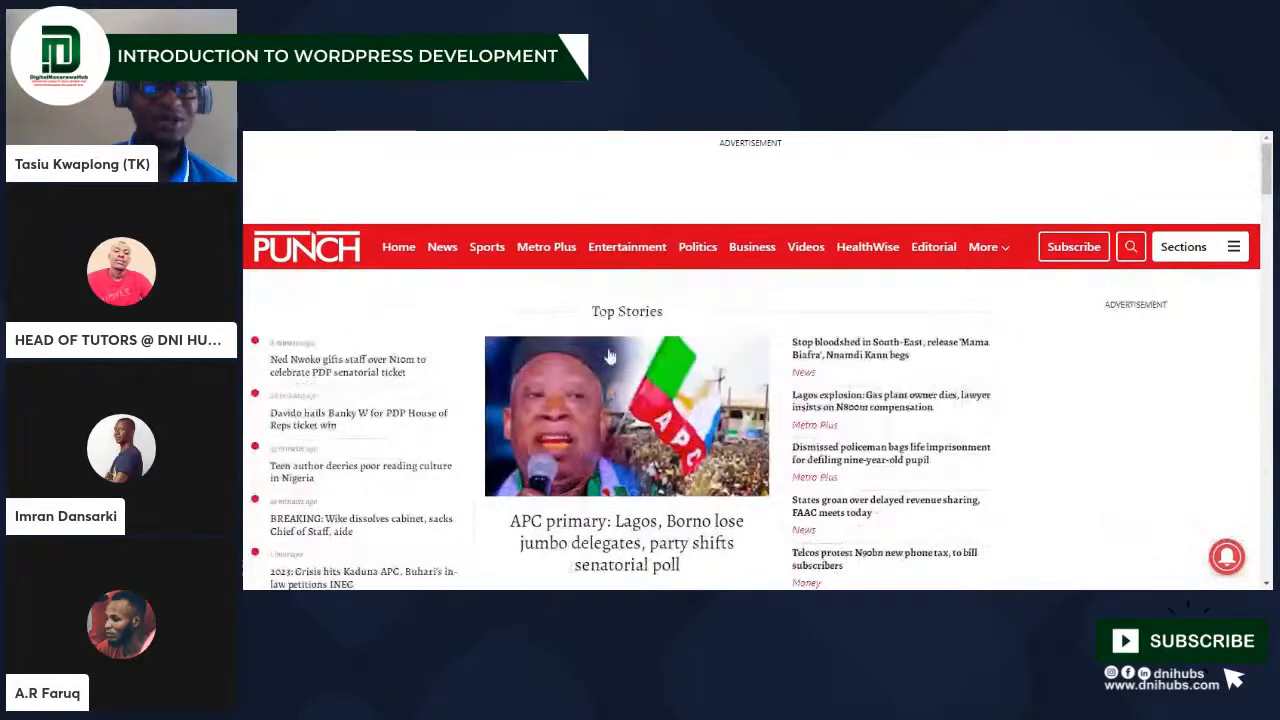
# Glance at the live blog post, then return to the admin Pages list with its draft Privacy Policy and Sample Page.
pyautogui.hotkey('ctrl', 'Tab')
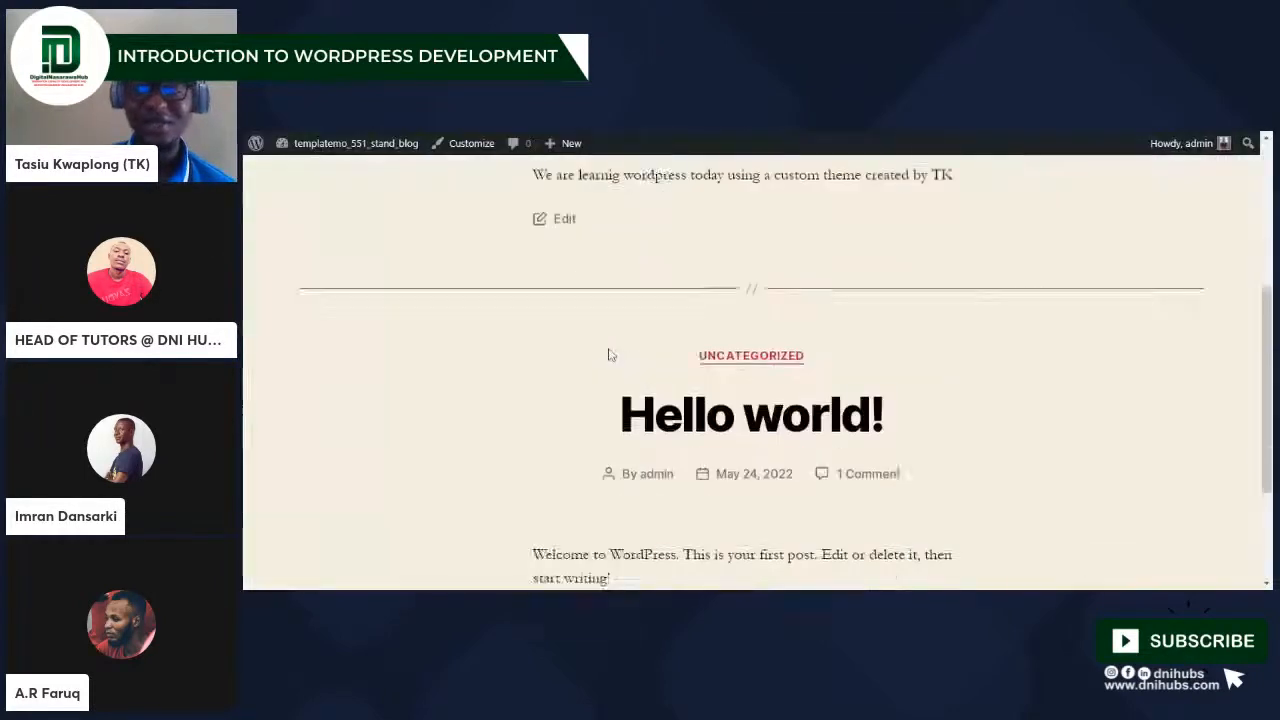
pyautogui.scroll(-2, 609, 356)
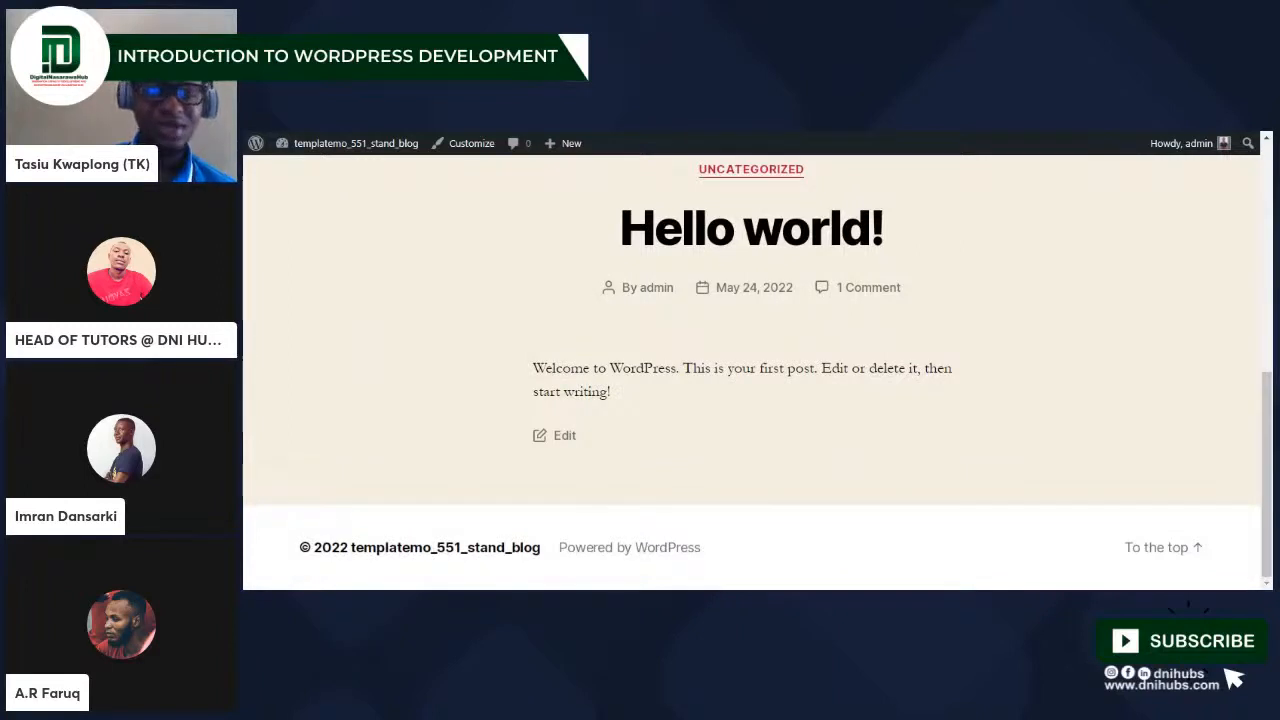
pyautogui.hotkey('ctrl', 'Tab')
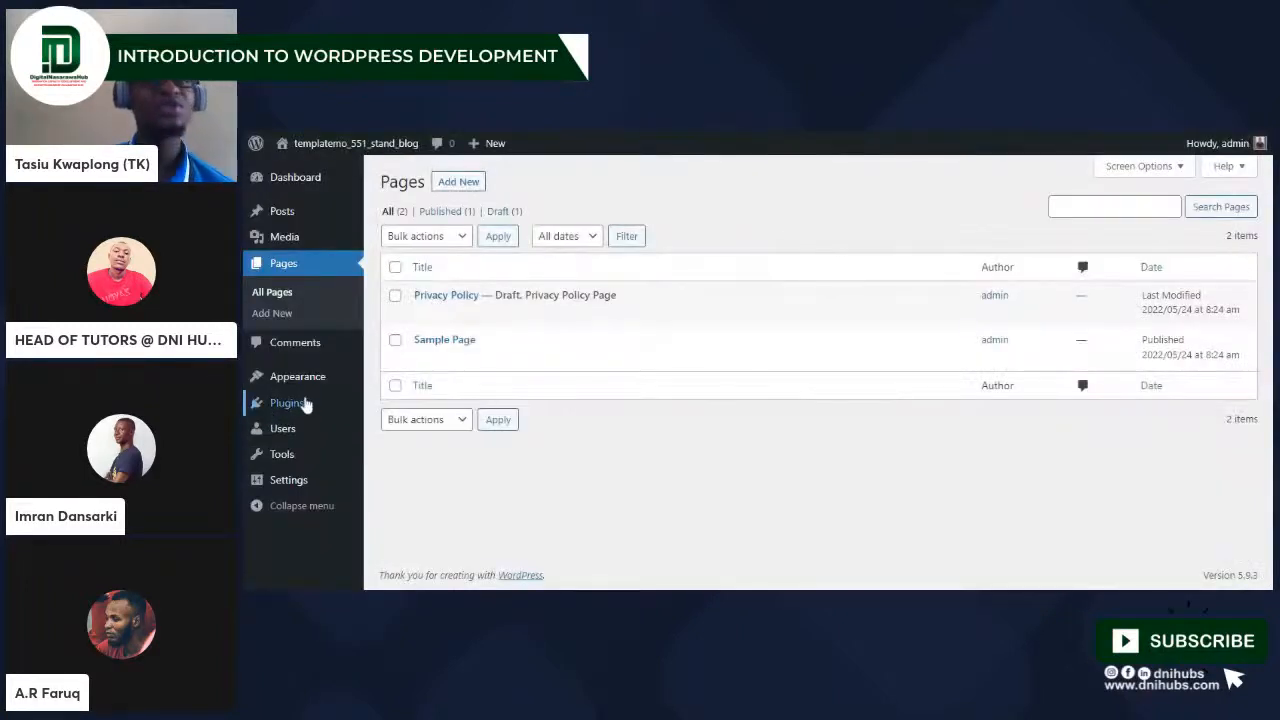
pyautogui.click(306, 403)
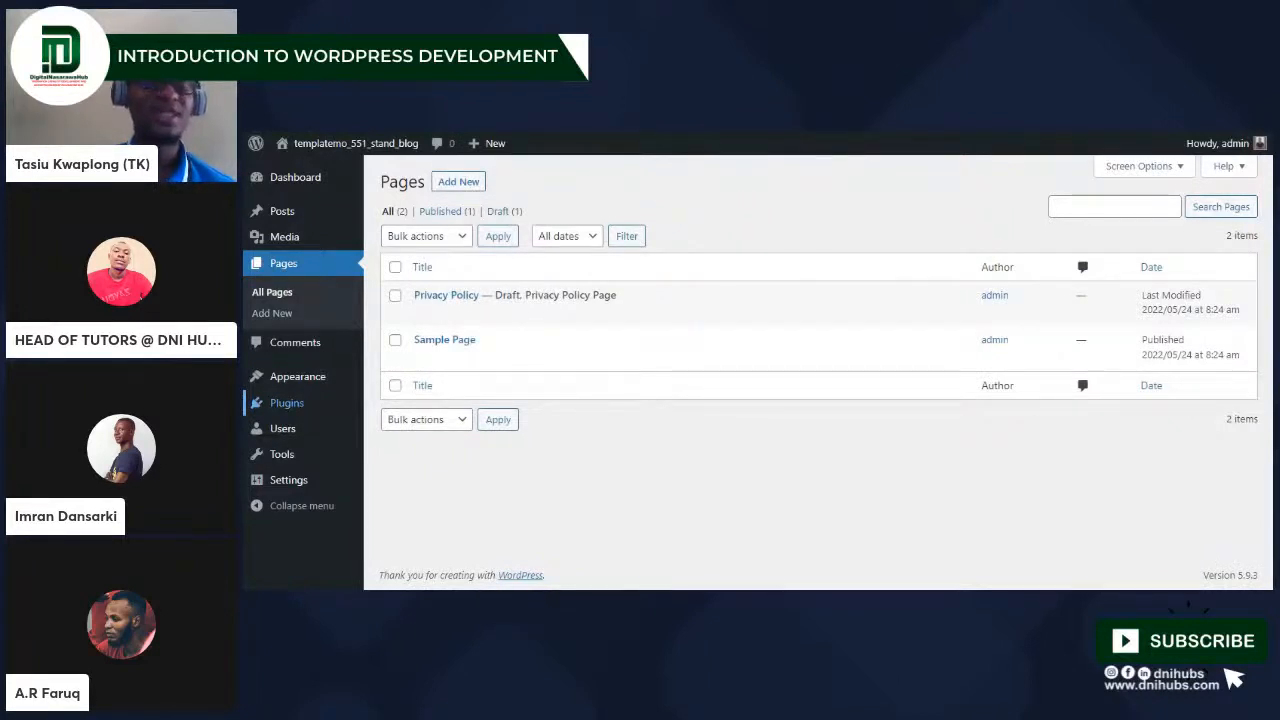
pyautogui.moveTo(316, 386)
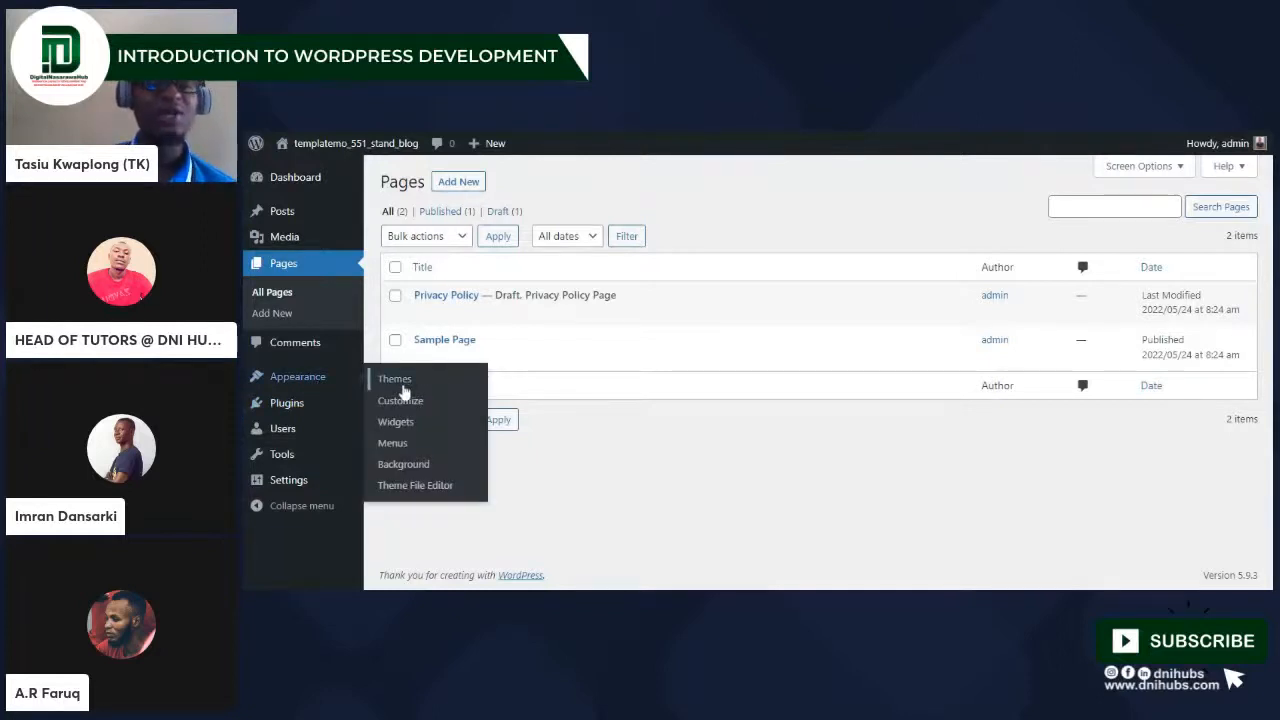
# Open Appearance > Themes and scroll the four installed themes, with Twenty Twenty active.
pyautogui.click(395, 380)
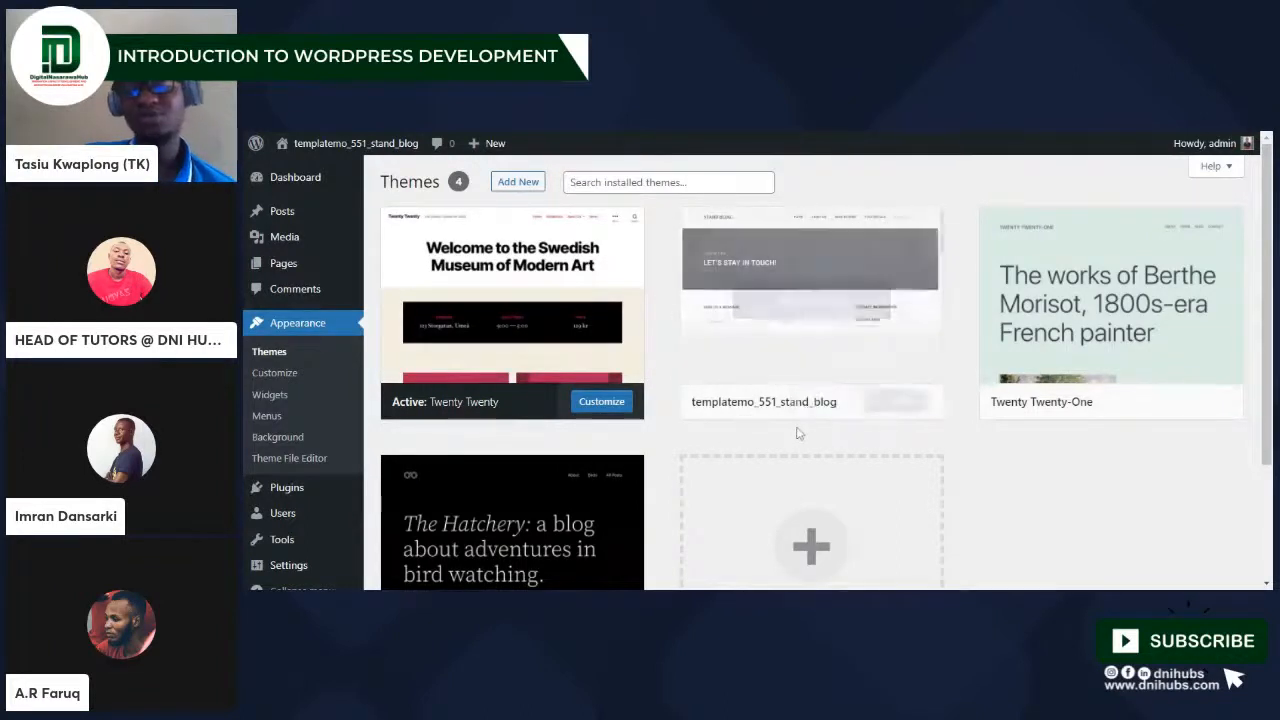
pyautogui.scroll(-2, 813, 477)
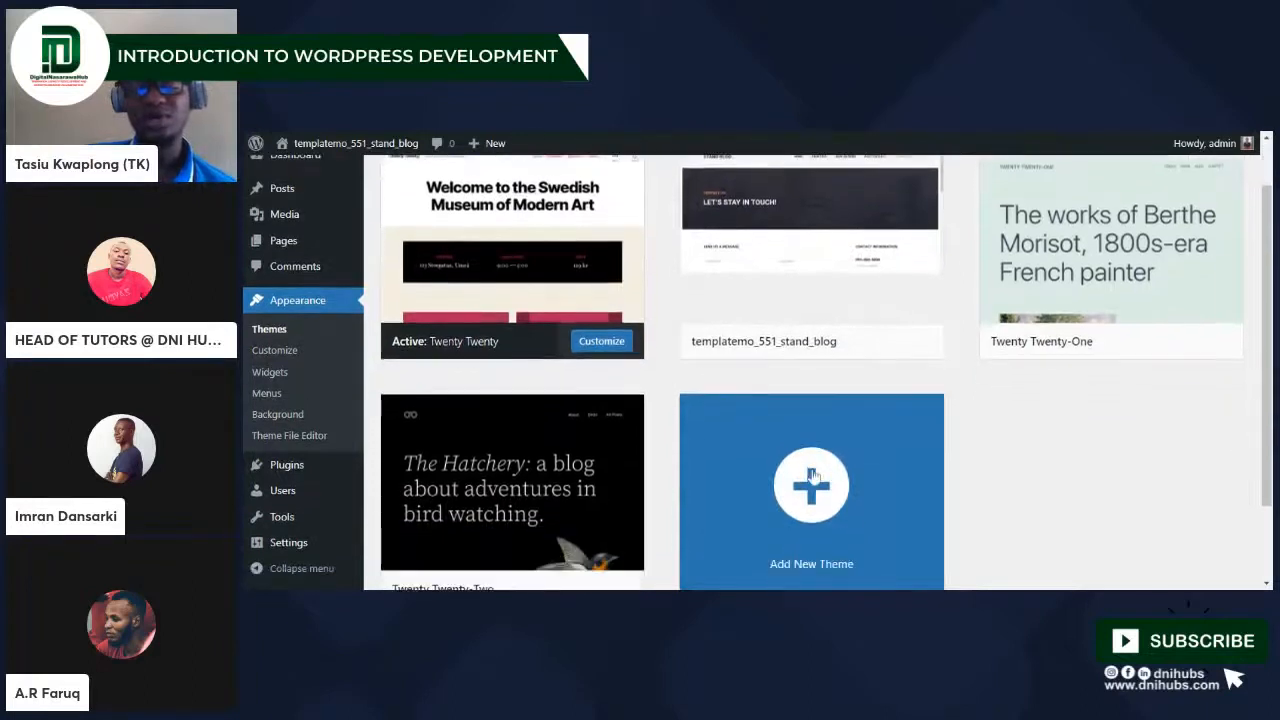
# Open the Add Themes directory and scroll through the Popular themes grid.
pyautogui.click(818, 438)
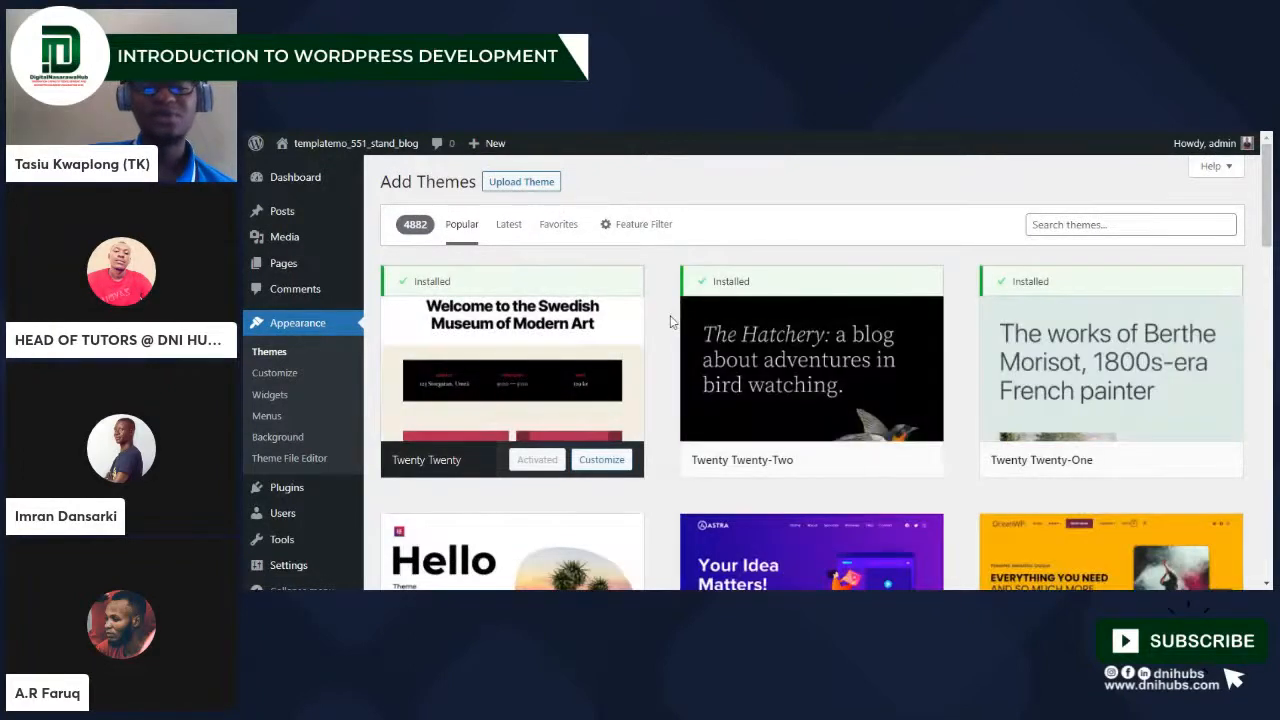
pyautogui.scroll(-3, 672, 320)
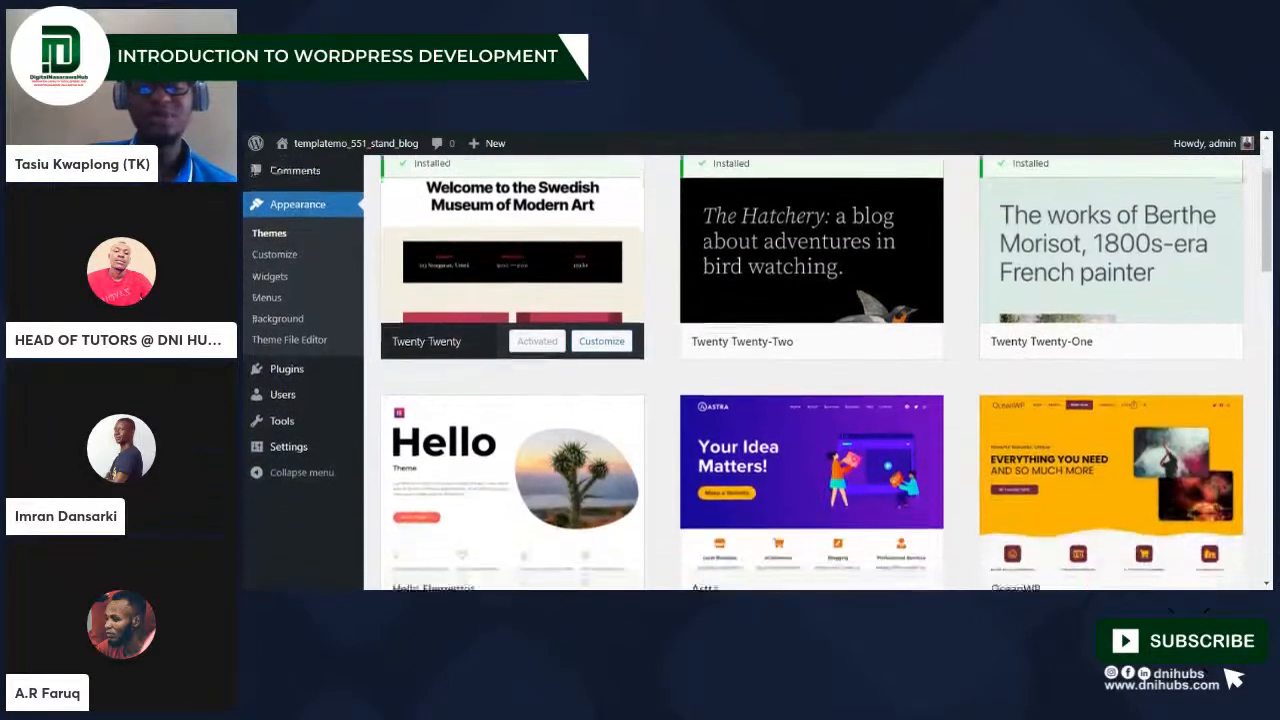
pyautogui.scroll(-1, 810, 360)
# Preview the Astra theme, close the preview, and keep browsing popular themes.
pyautogui.moveTo(830, 312)
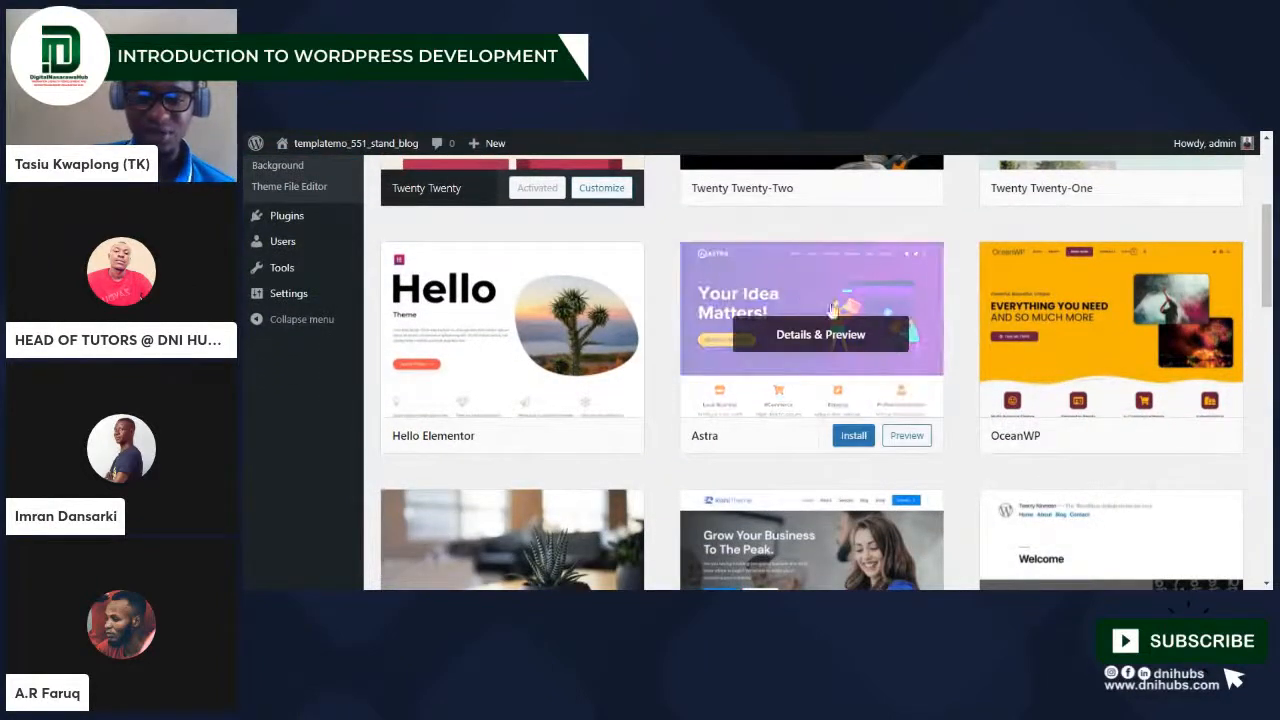
pyautogui.click(910, 438)
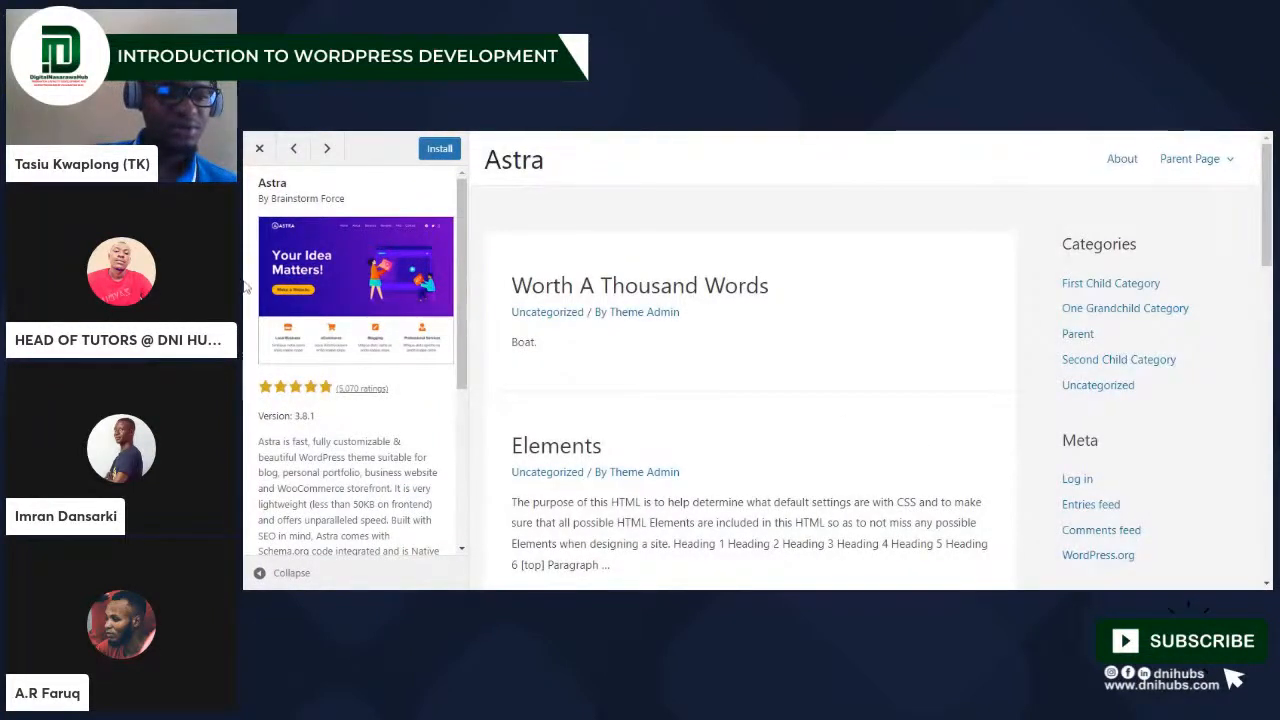
pyautogui.press('Escape')
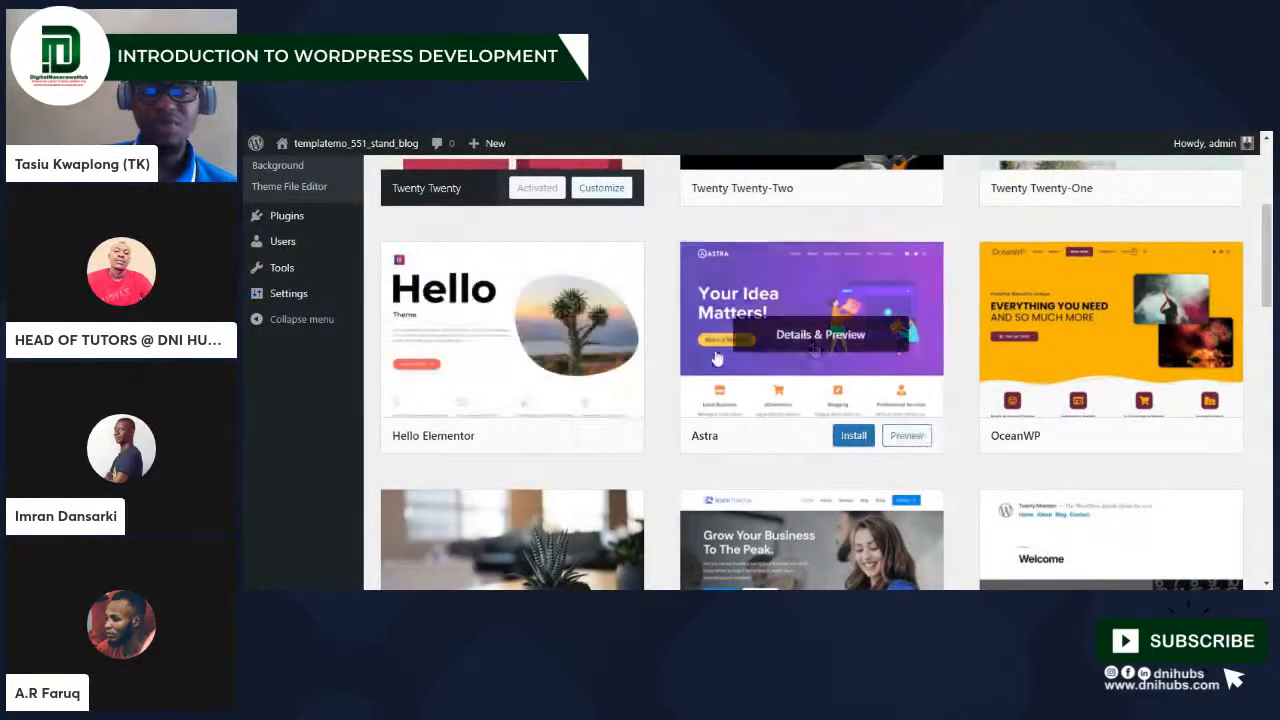
pyautogui.scroll(-1, 895, 413)
pyautogui.scroll(-3, 895, 413)
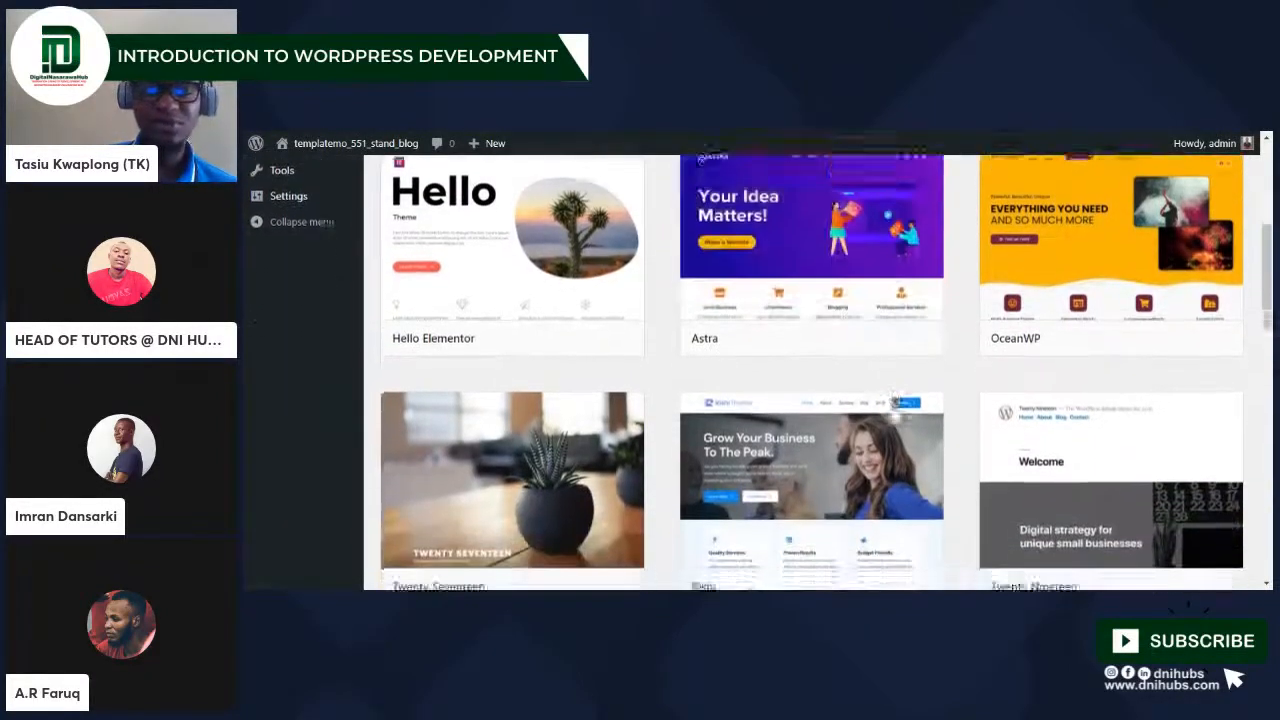
pyautogui.scroll(-2, 895, 400)
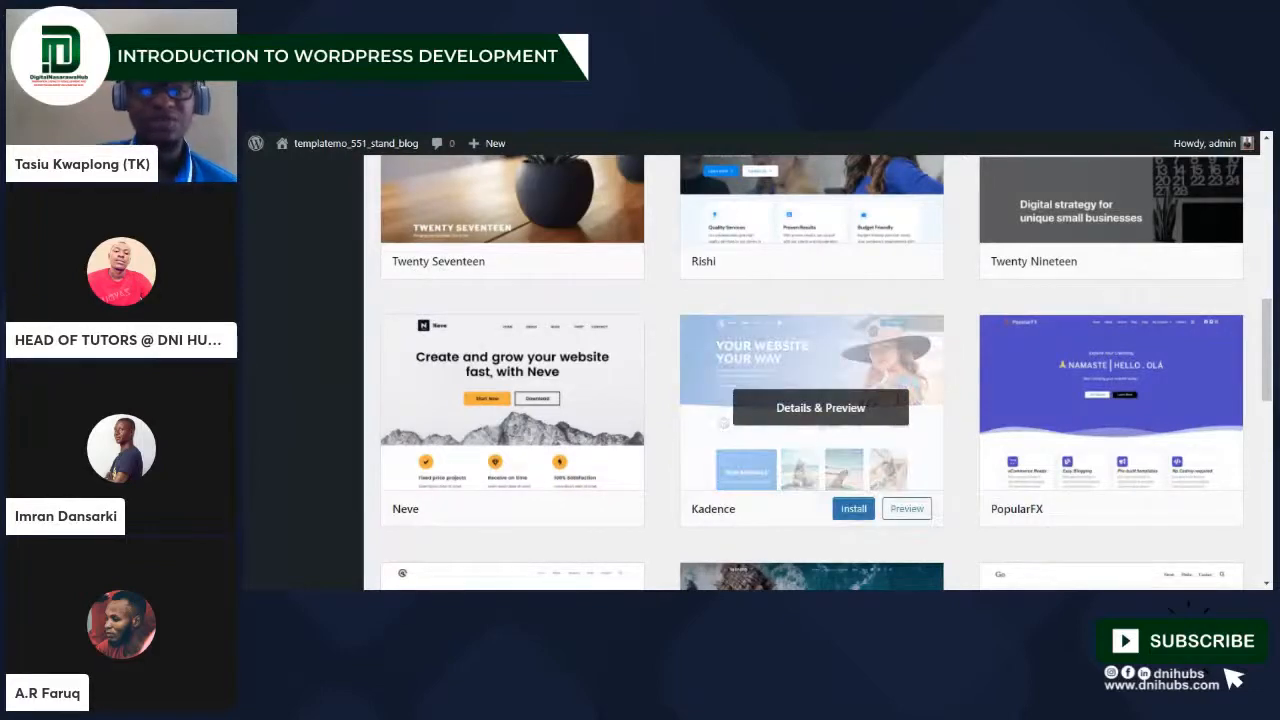
pyautogui.scroll(5, 820, 400)
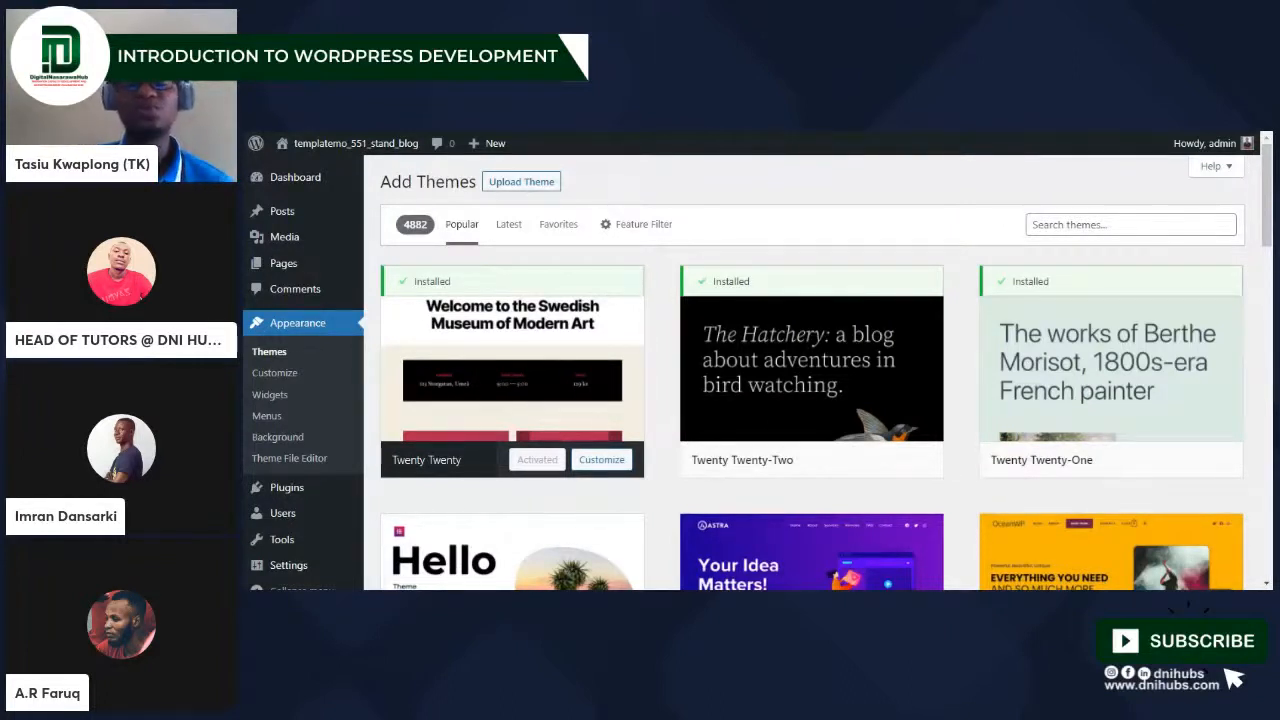
# Open Appearance > Widgets and dismiss the Welcome to block Widgets guide.
pyautogui.moveTo(811, 370)
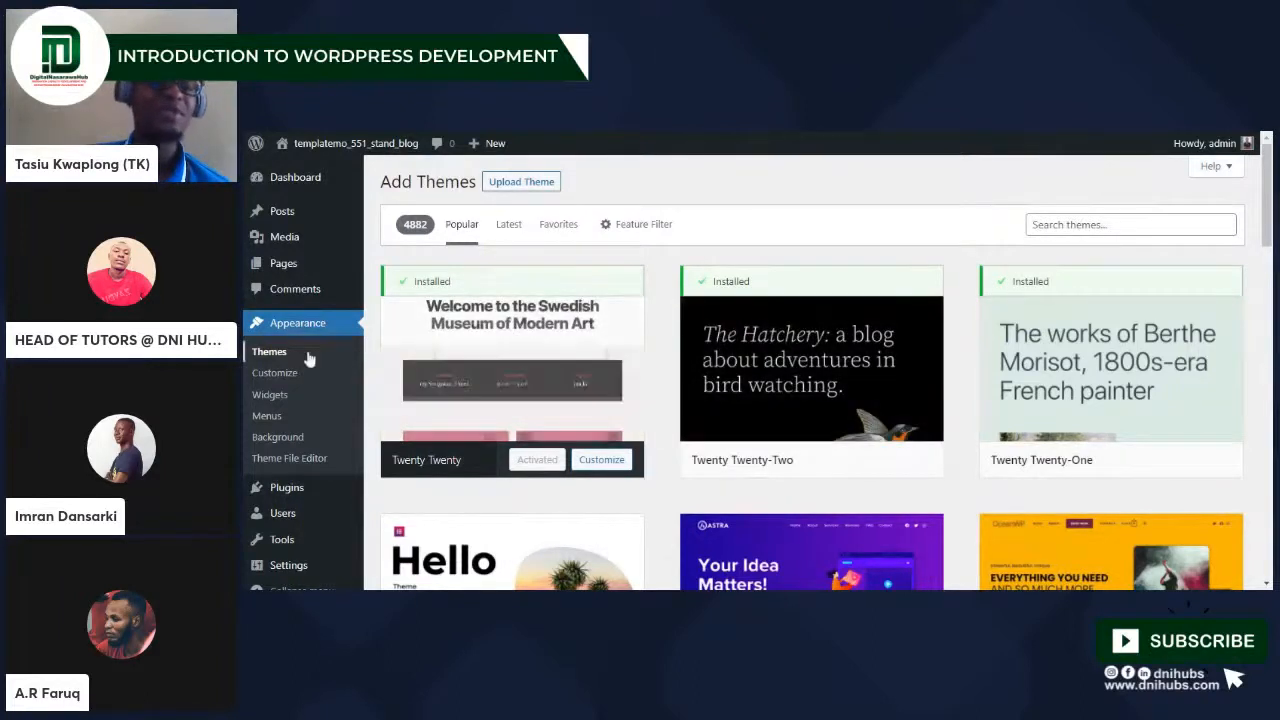
pyautogui.click(270, 394)
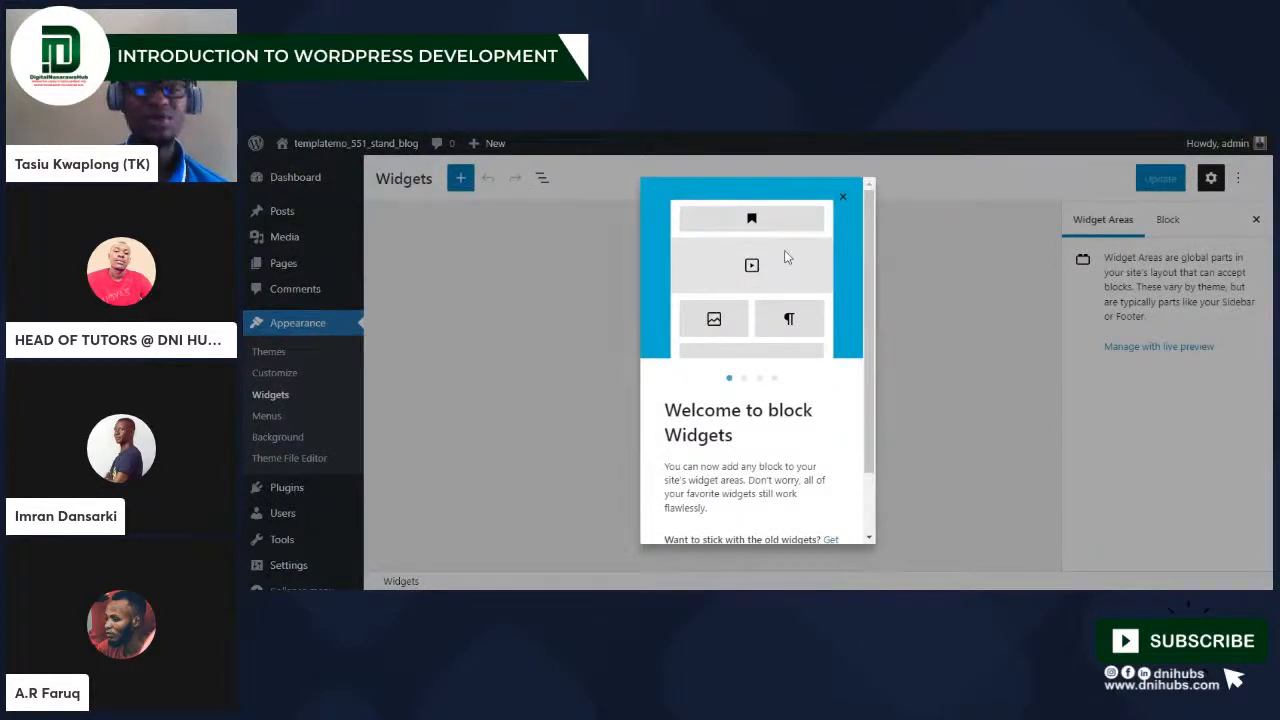
pyautogui.click(843, 197)
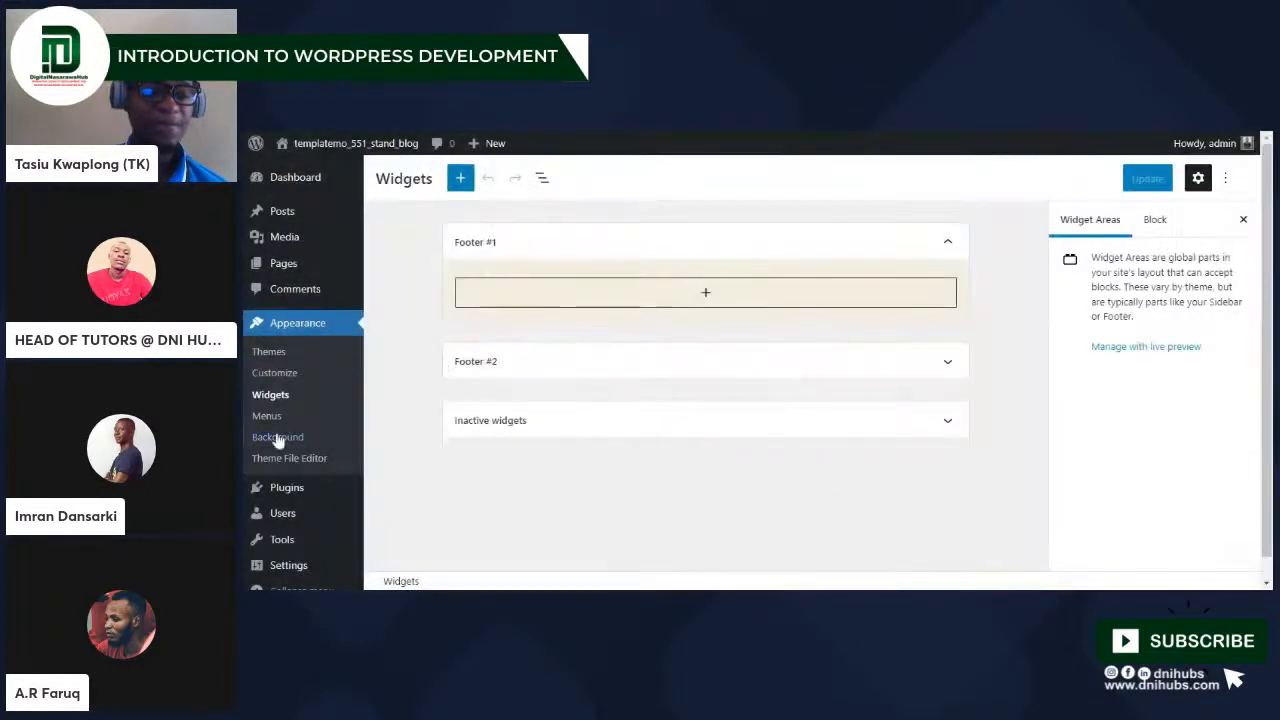
# Open Plugins > Installed Plugins to see Akismet Anti-Spam and Hello Dolly.
pyautogui.moveTo(335, 497)
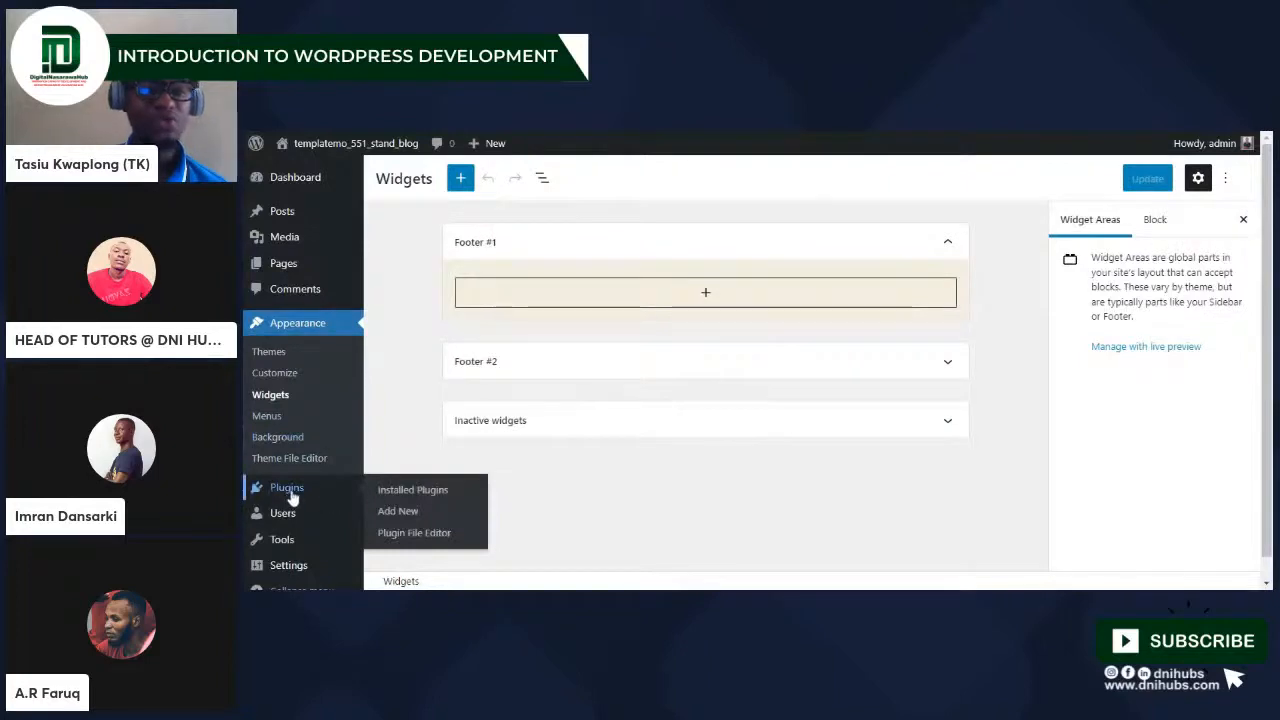
pyautogui.click(290, 493)
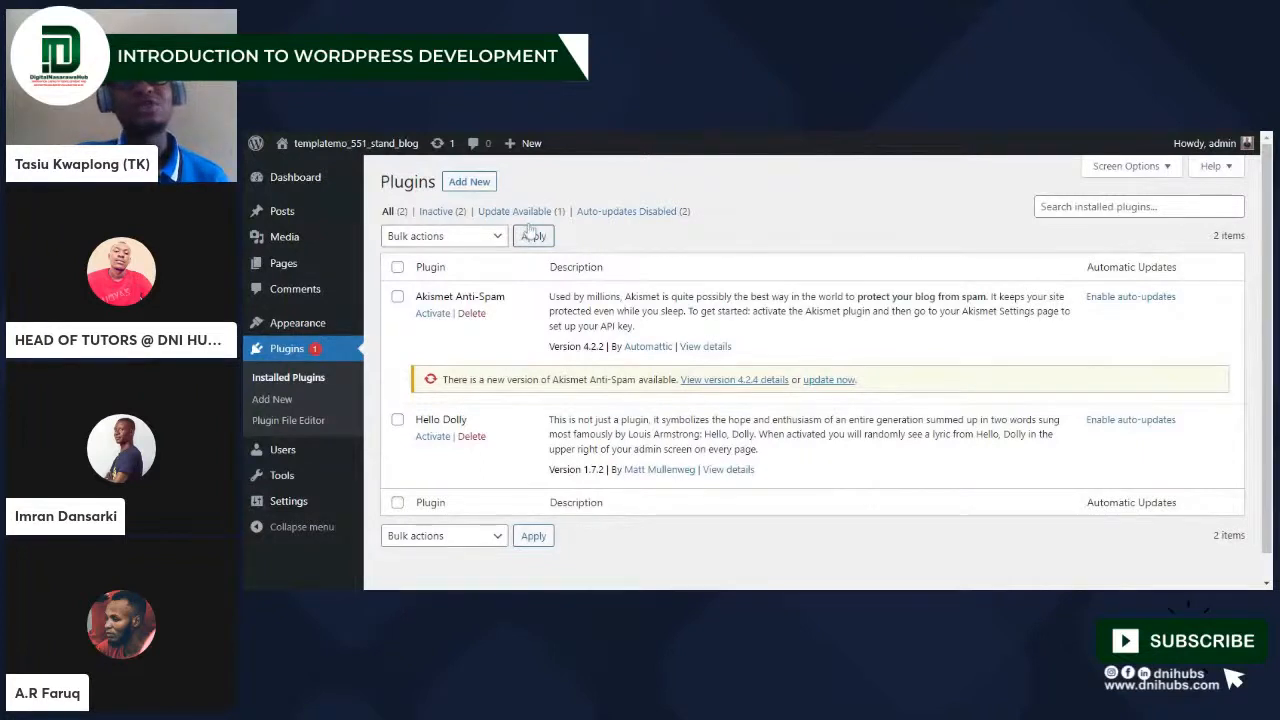
# Browse the featured plugins on Add Plugins down to Popular tags, then open All Users.
pyautogui.click(469, 181)
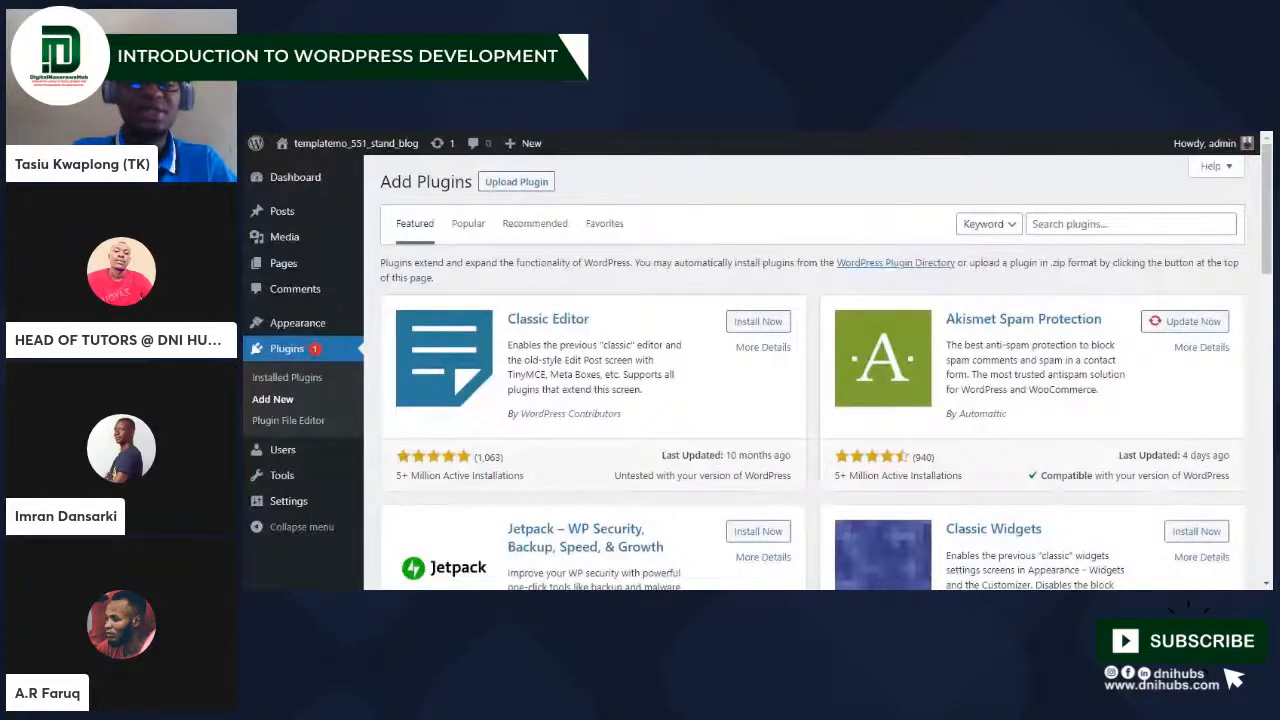
pyautogui.scroll(-2, 560, 265)
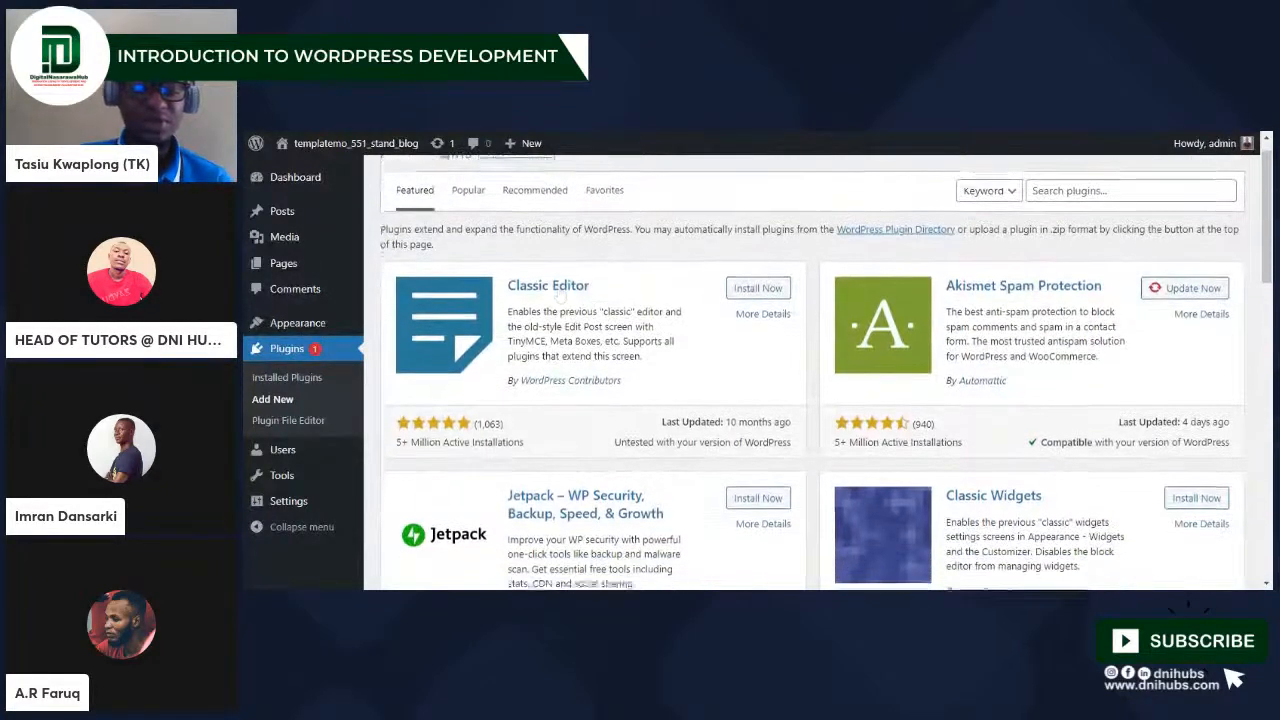
pyautogui.scroll(-3, 560, 265)
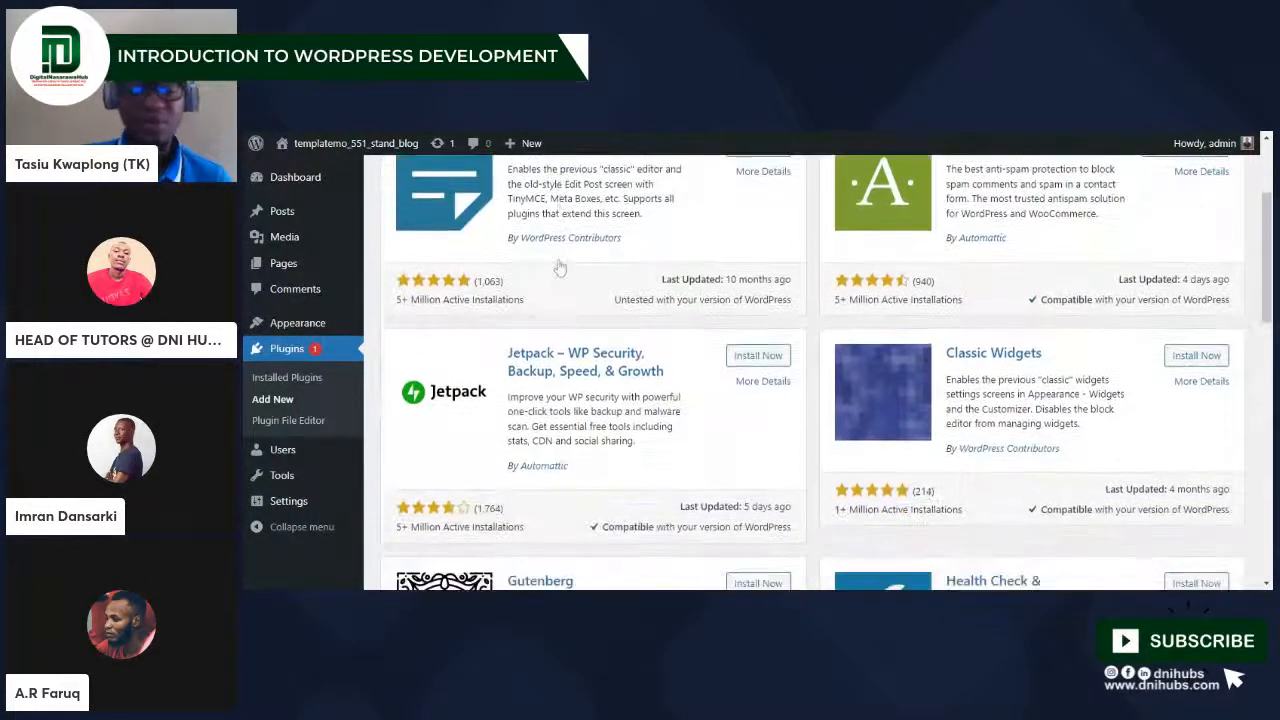
pyautogui.scroll(-5, 560, 265)
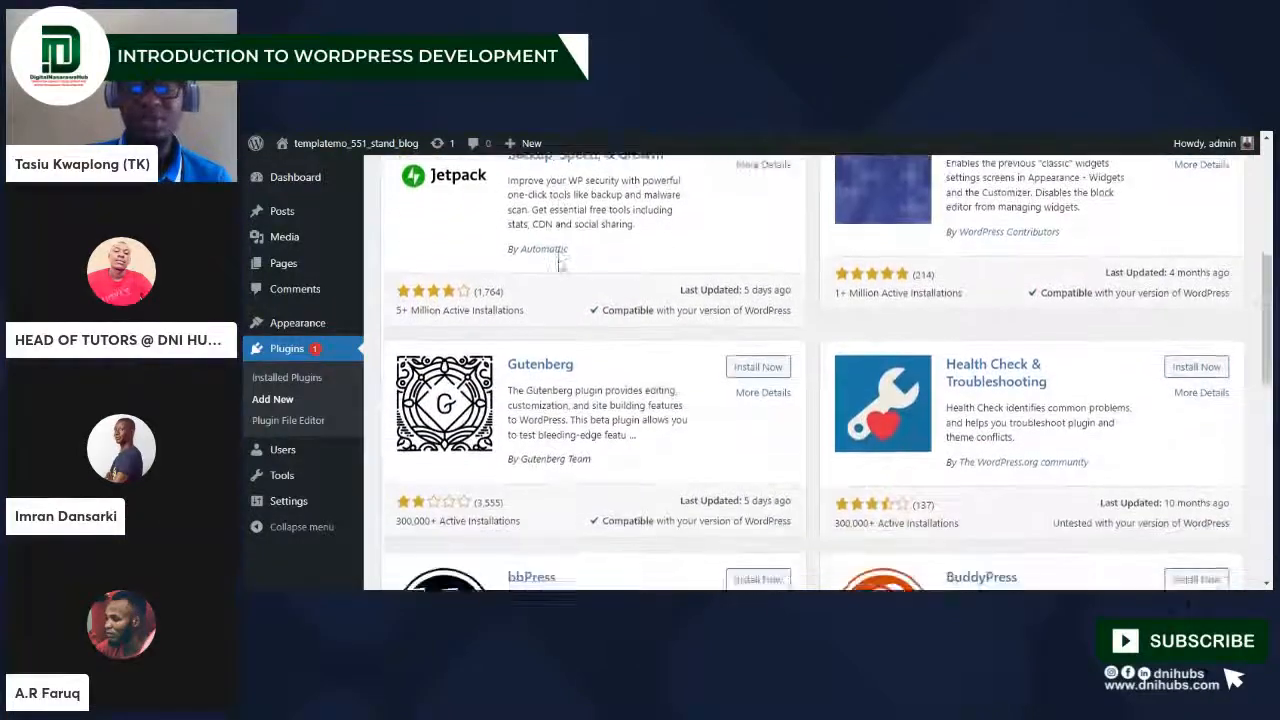
pyautogui.scroll(-5, 560, 265)
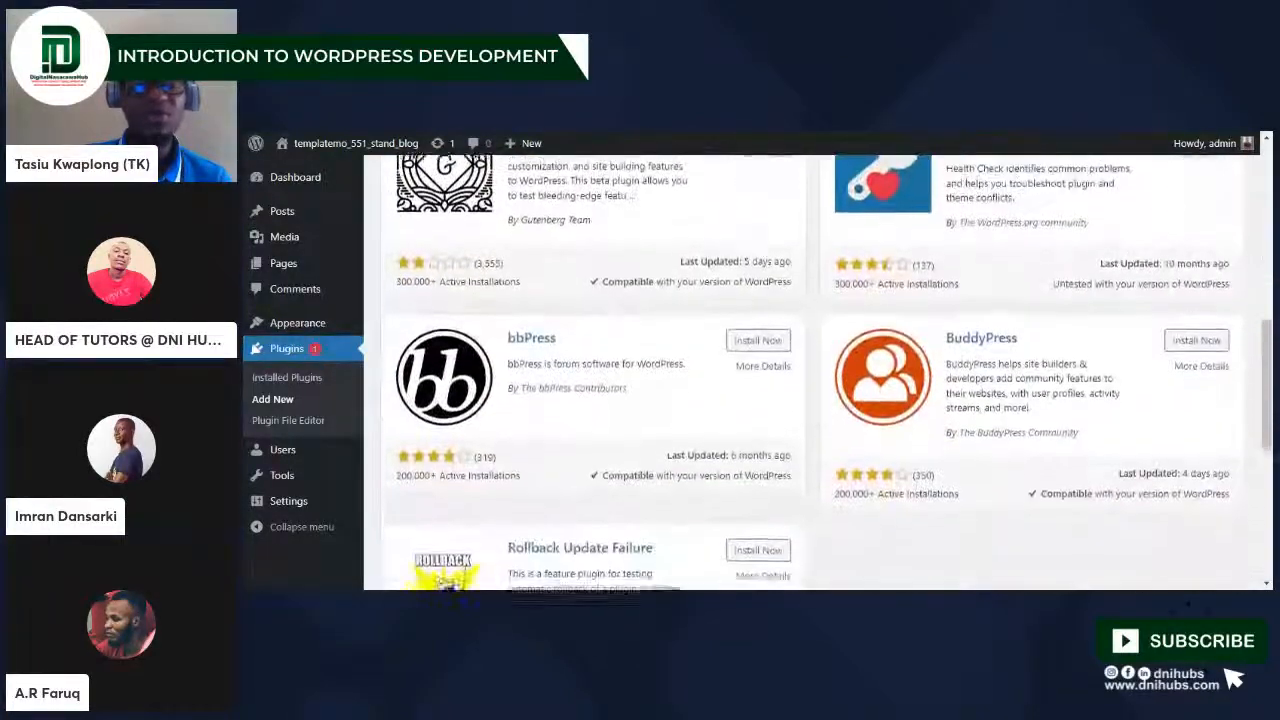
pyautogui.scroll(-1, 650, 250)
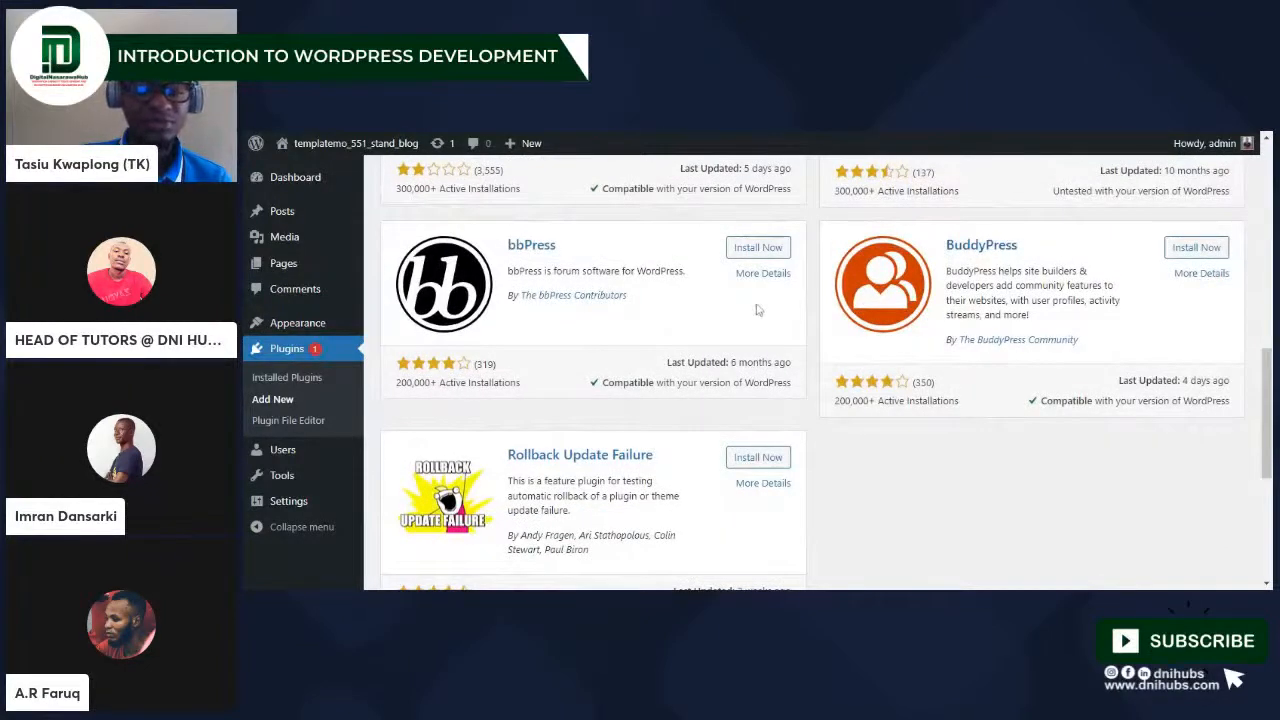
pyautogui.scroll(-7, 757, 310)
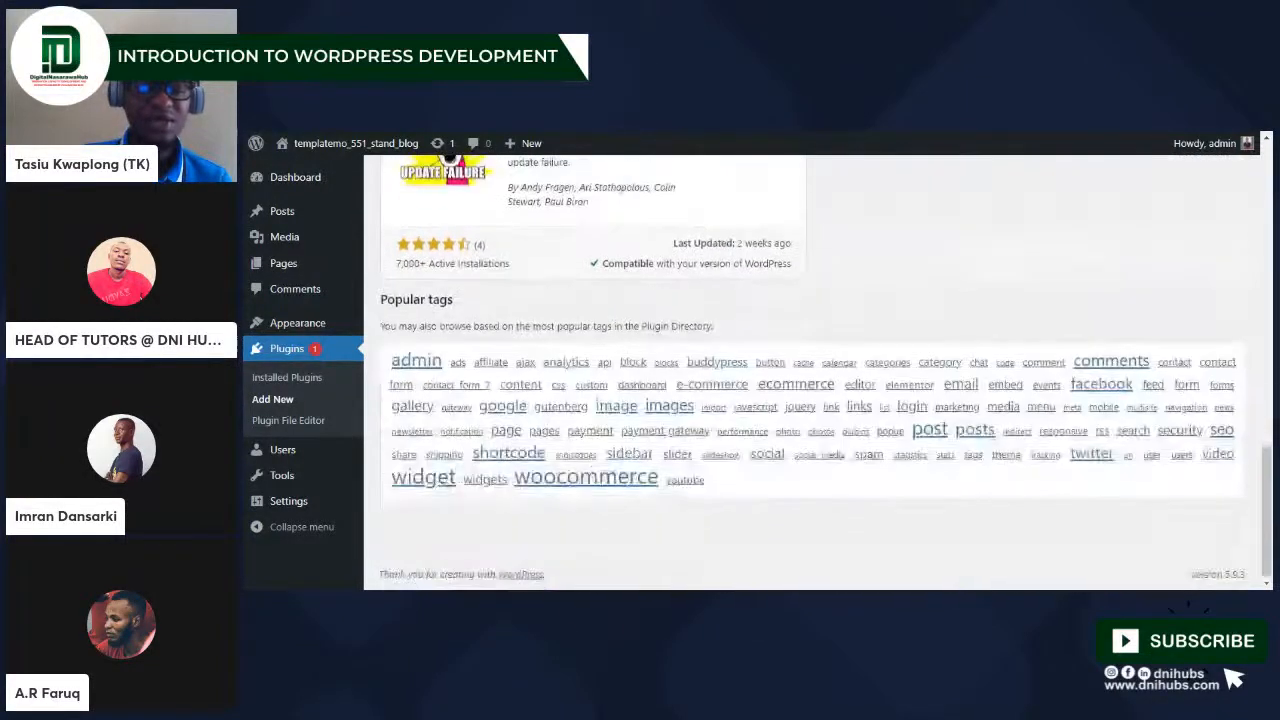
pyautogui.scroll(20, 815, 370)
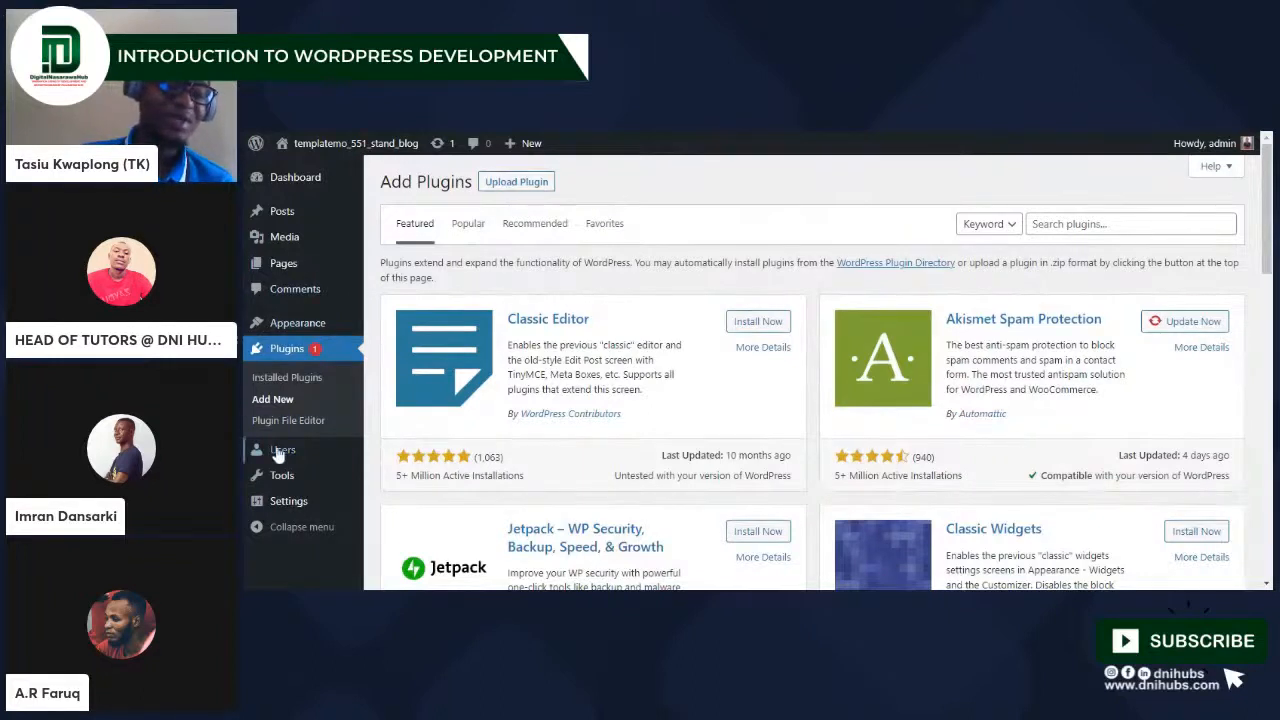
pyautogui.moveTo(280, 452)
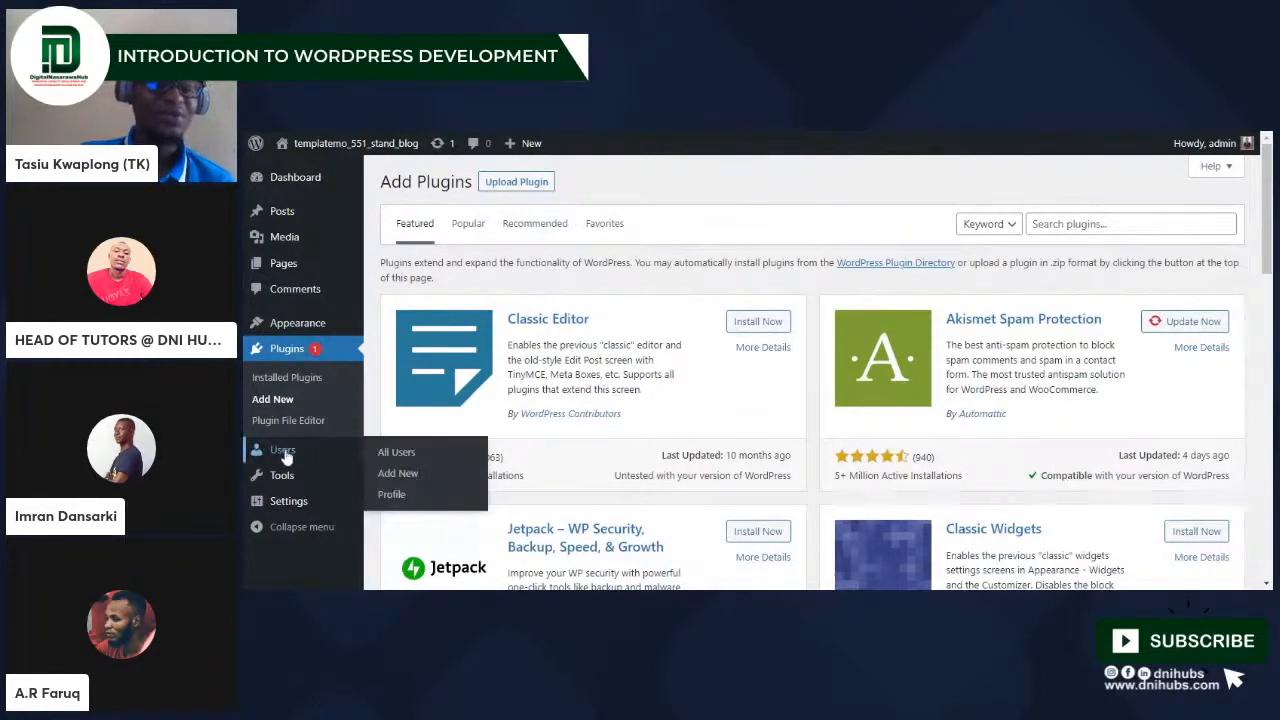
pyautogui.click(396, 453)
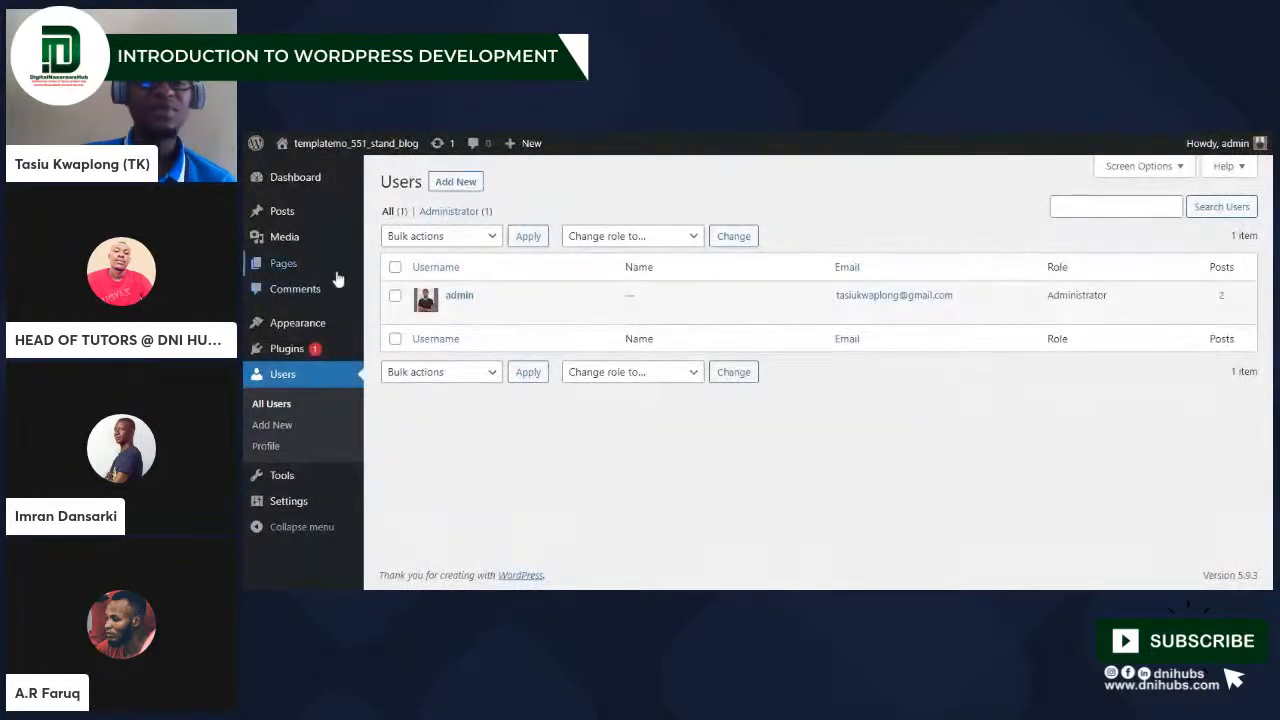
# Review the single Administrator account in the Users table and press Bulk actions Apply.
pyautogui.moveTo(483, 307)
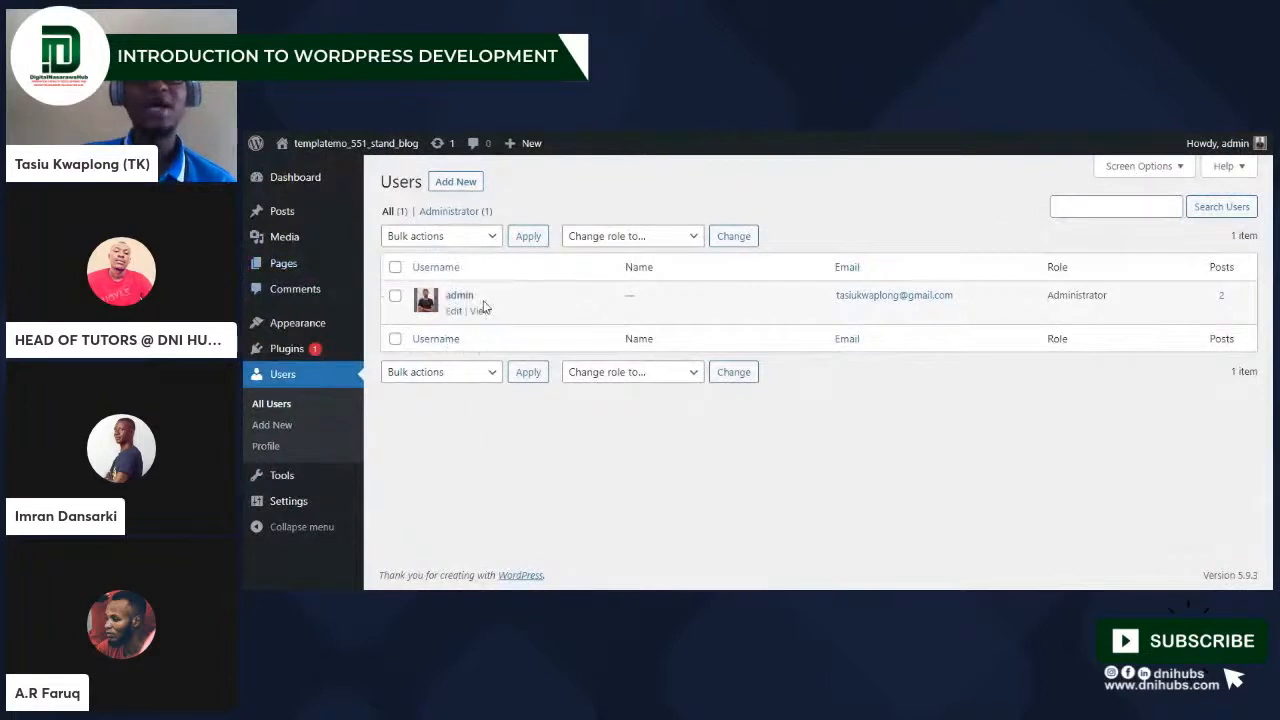
pyautogui.click(533, 370)
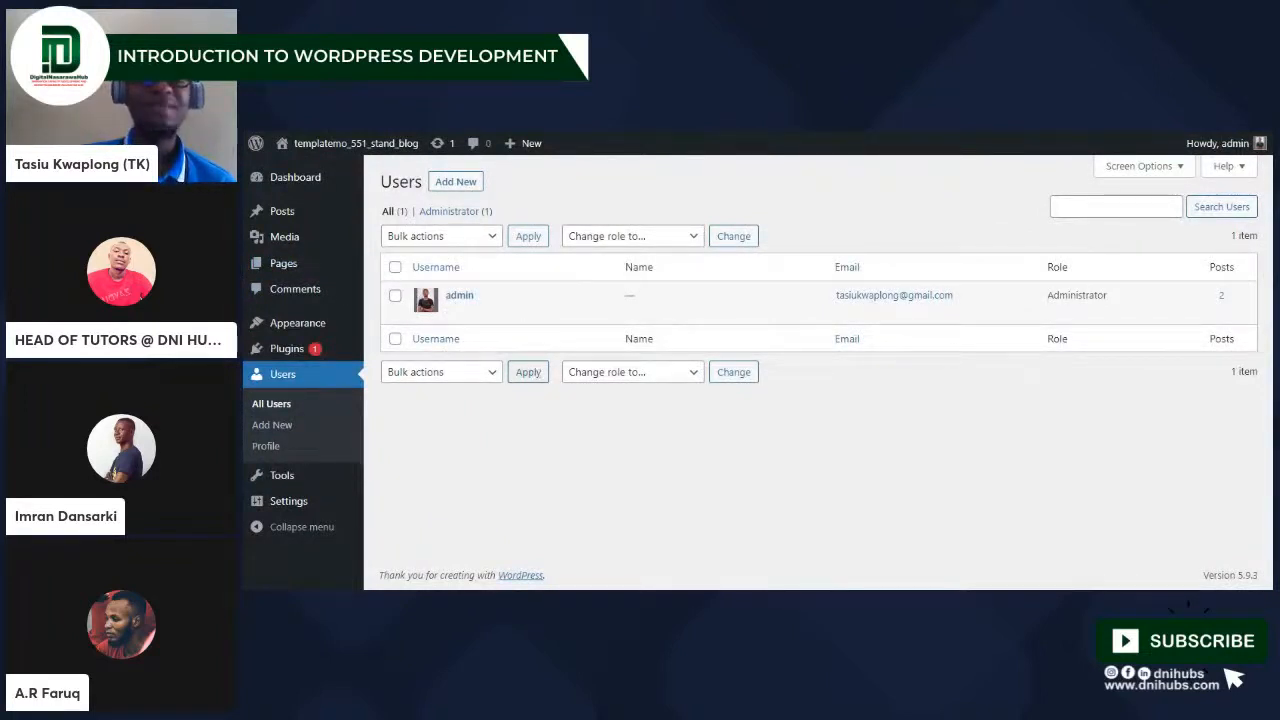
pyautogui.moveTo(552, 300)
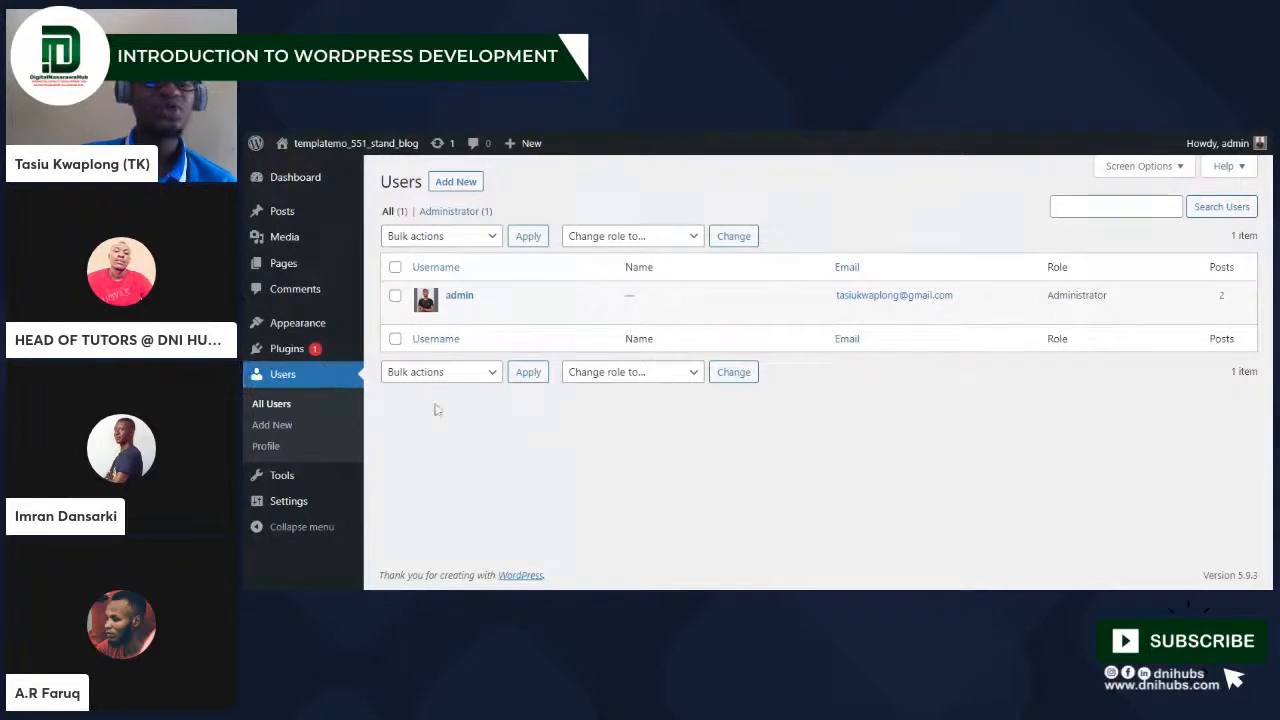
pyautogui.moveTo(284, 478)
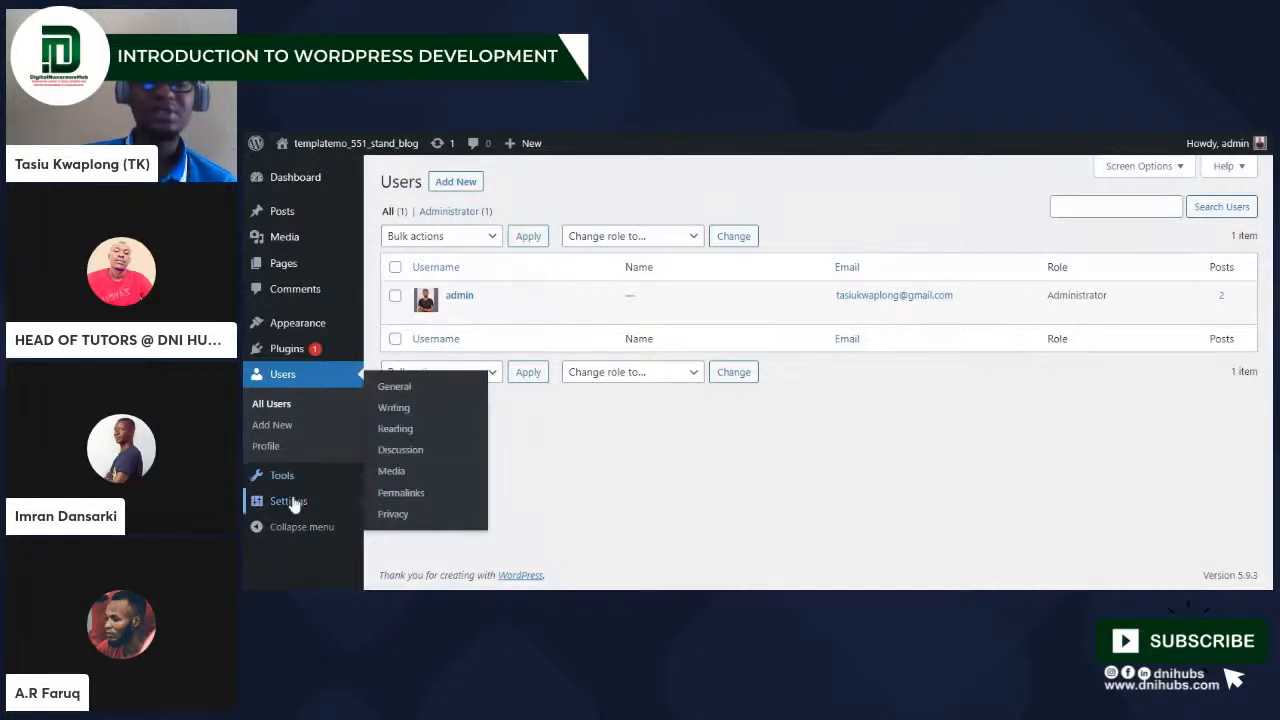
# View Settings > General with the site title, tagline and site addresses.
pyautogui.click(288, 501)
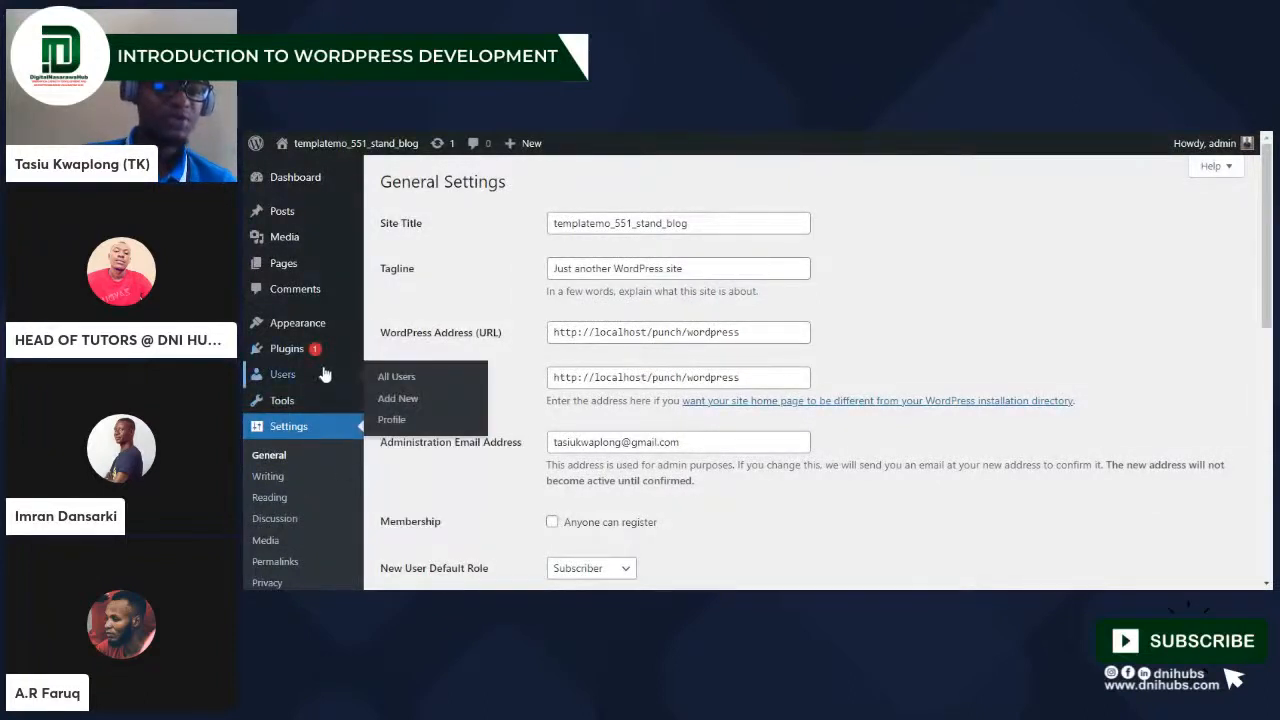
pyautogui.moveTo(287, 241)
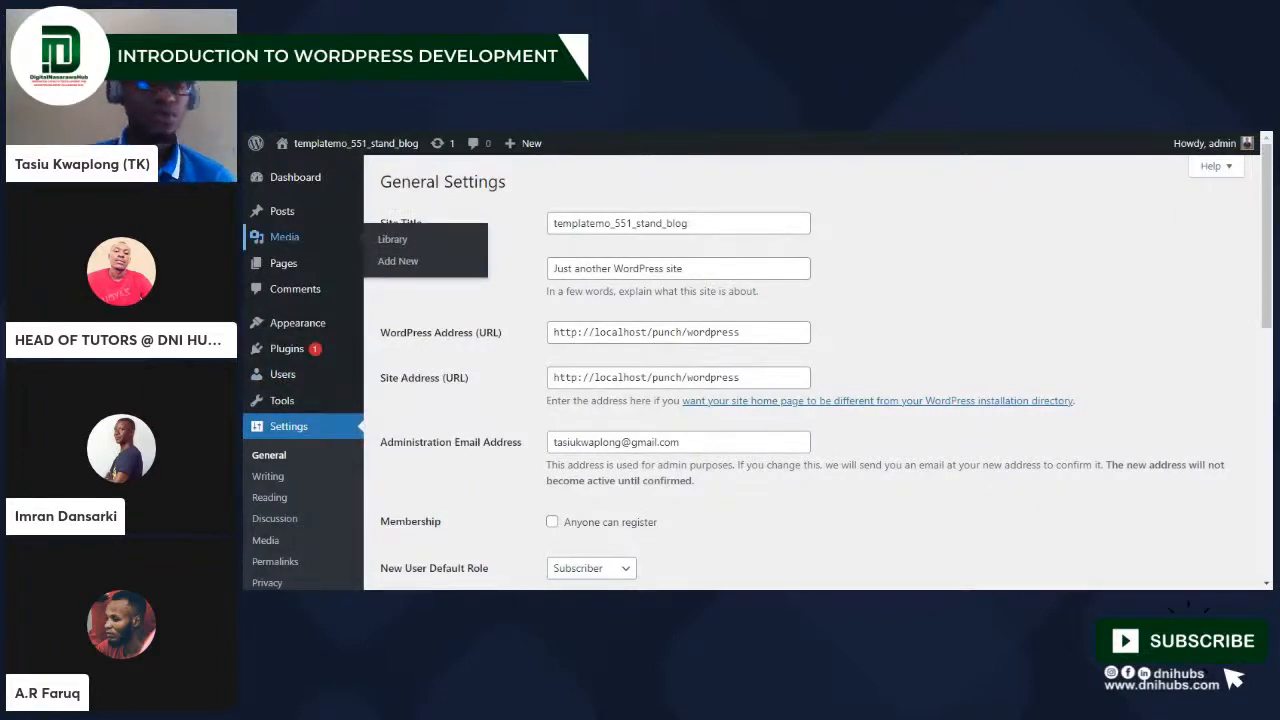
pyautogui.moveTo(305, 188)
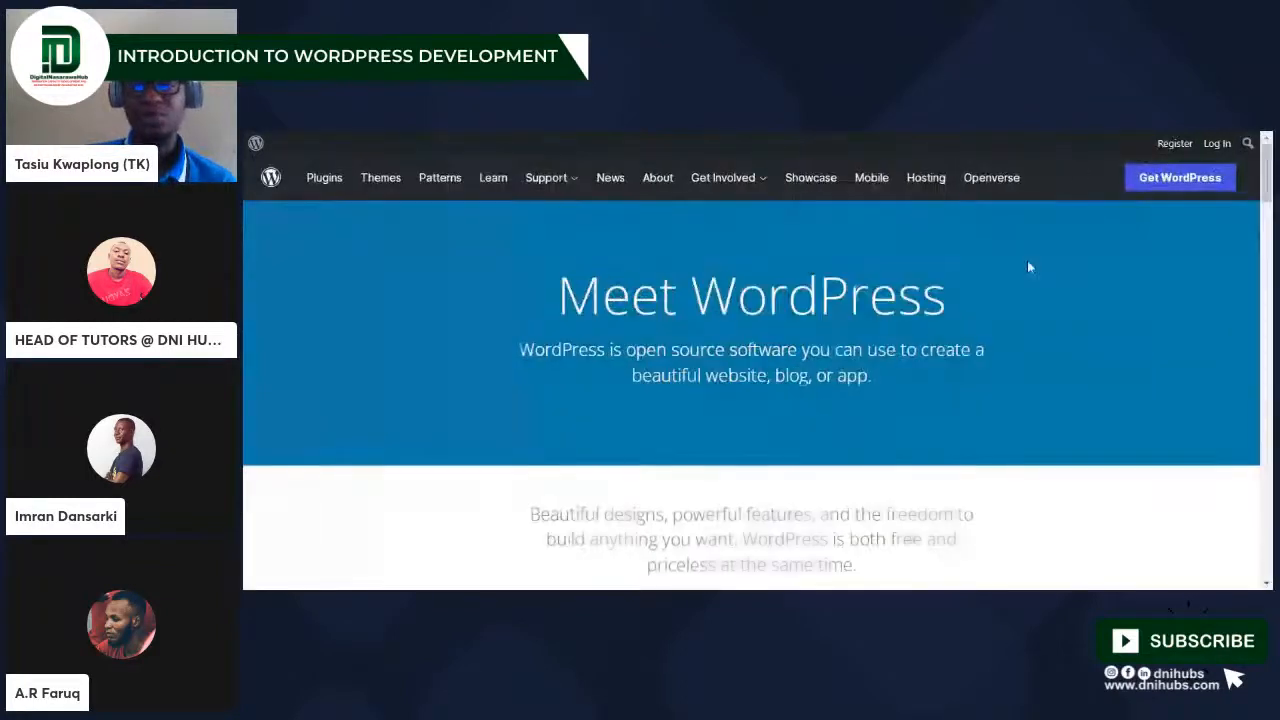
# Try logging in with the autofilled account e-mail and password, then open Register after the unknown-email error.
pyautogui.click(1217, 145)
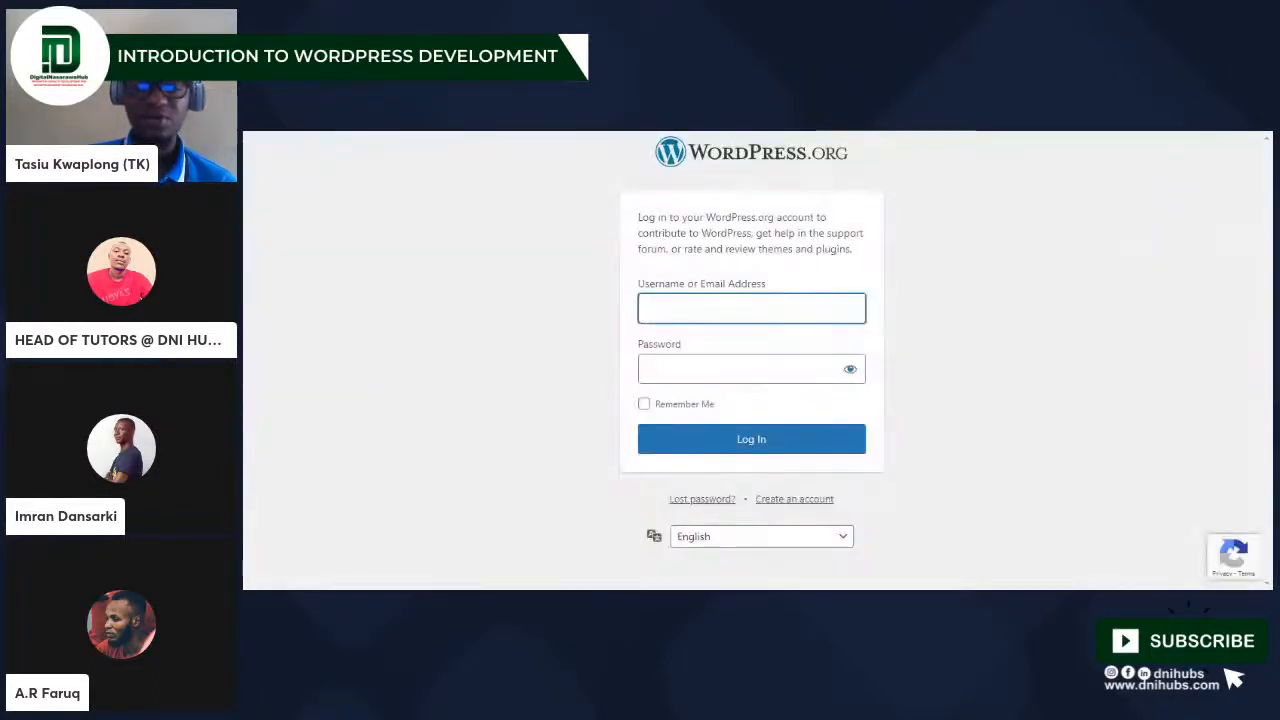
pyautogui.press('Down')
pyautogui.press('Down')
pyautogui.press('Return')
pyautogui.press('Tab')
pyautogui.write('****')
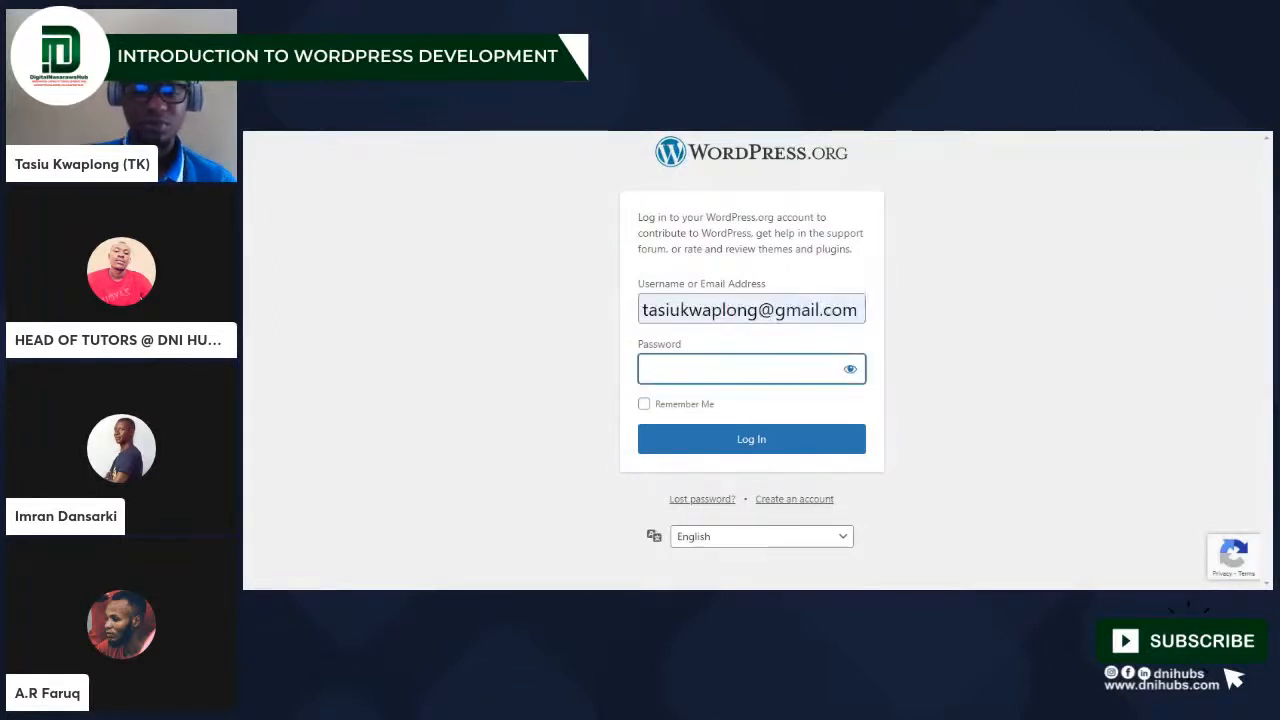
pyautogui.write('****')
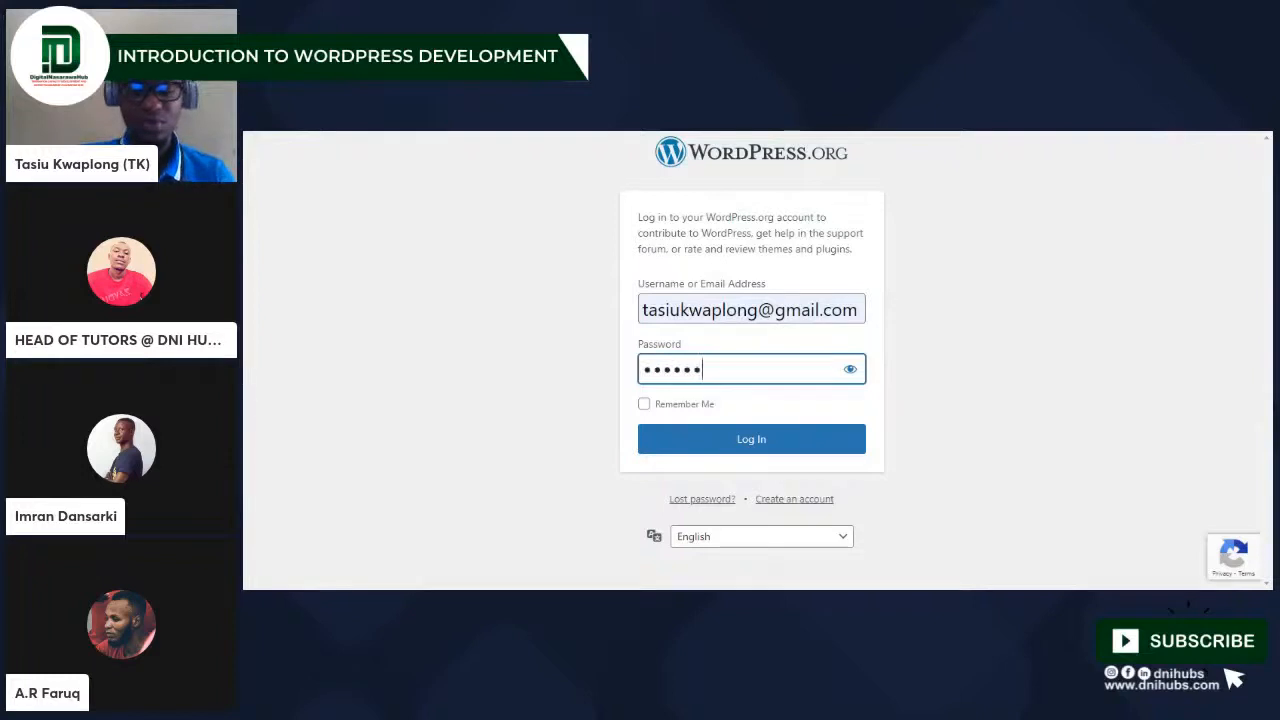
pyautogui.click(741, 446)
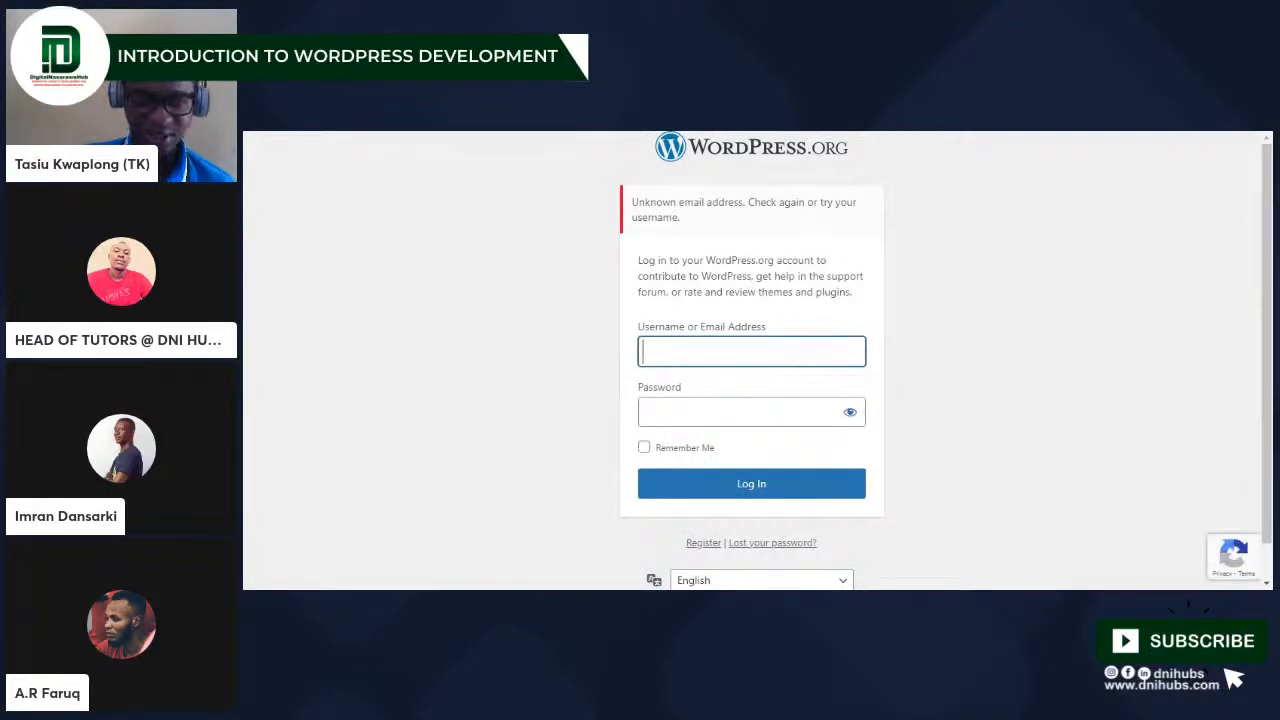
pyautogui.click(704, 546)
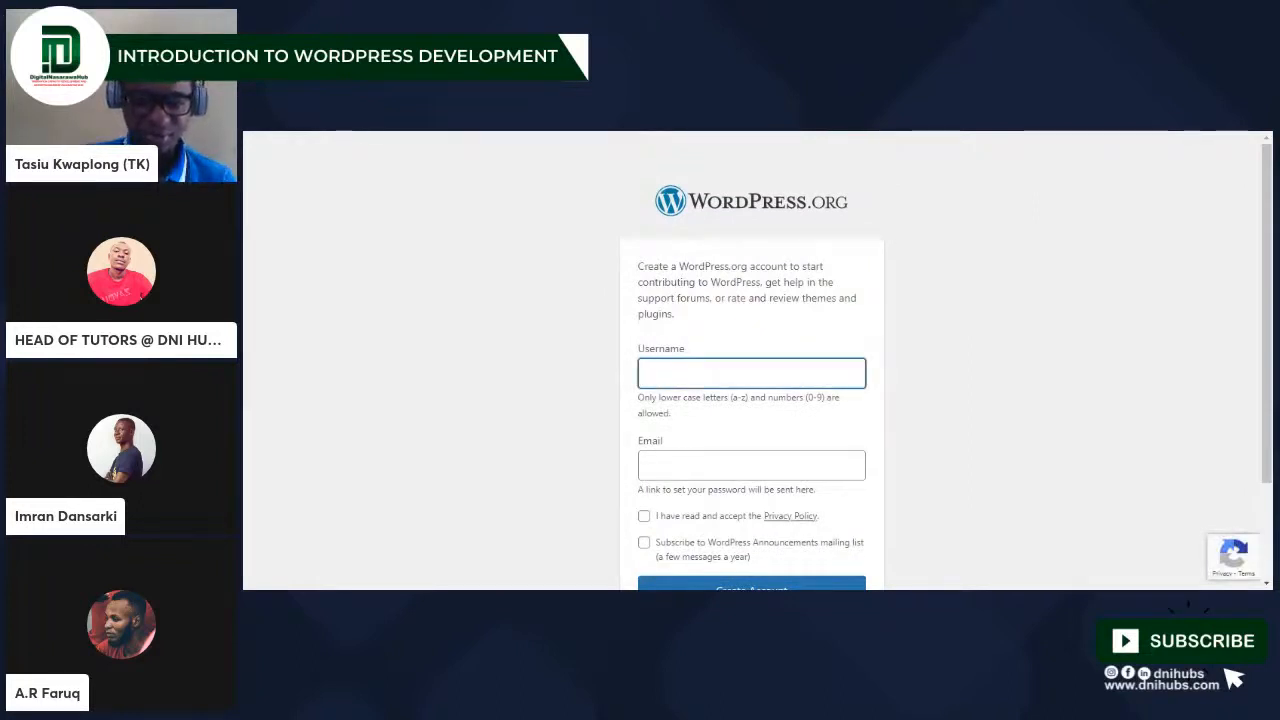
# Fill in your own username and the account e-mail, and agree to the Privacy Policy.
pyautogui.write('tasi')
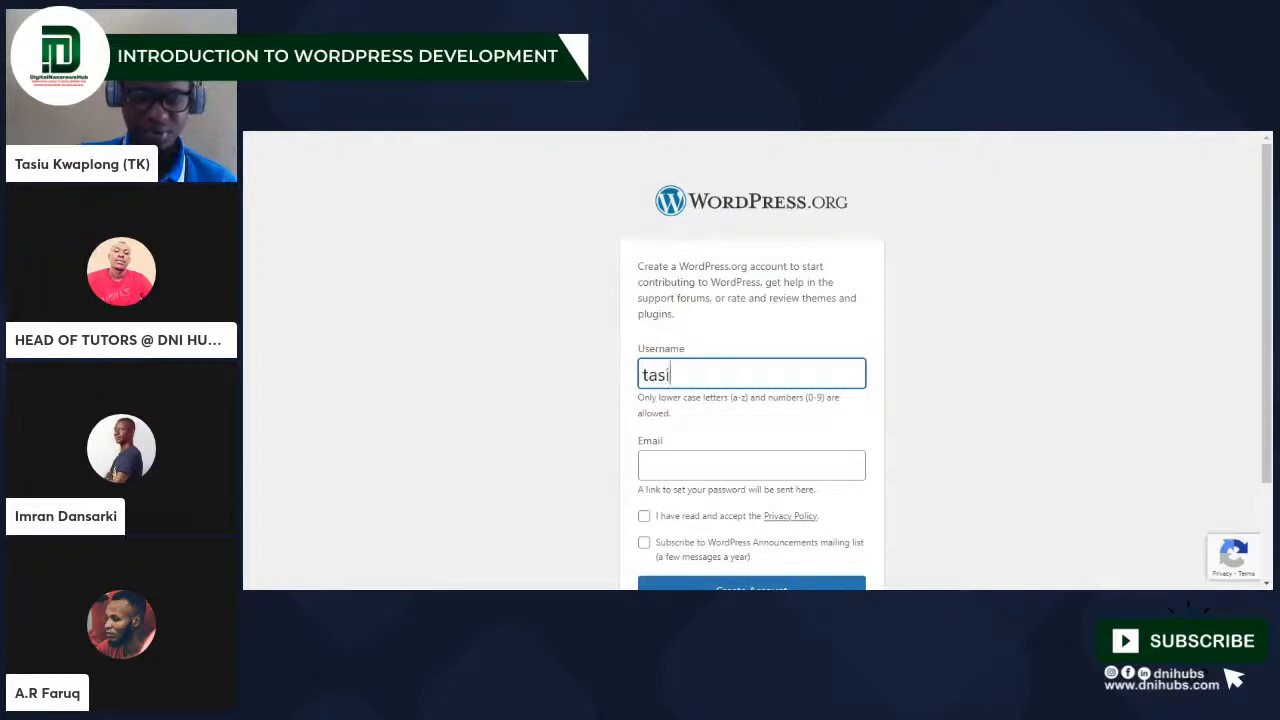
pyautogui.write('ukwaplong')
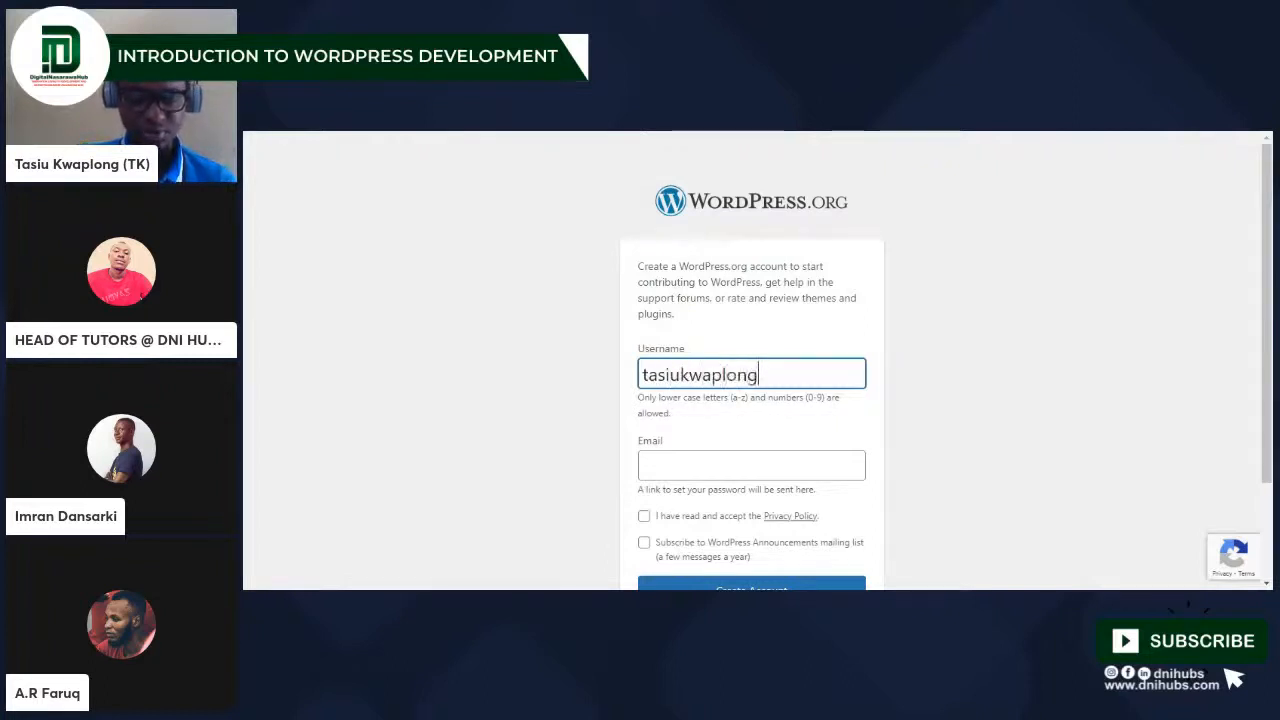
pyautogui.click(640, 421)
pyautogui.scroll(-3, 640, 421)
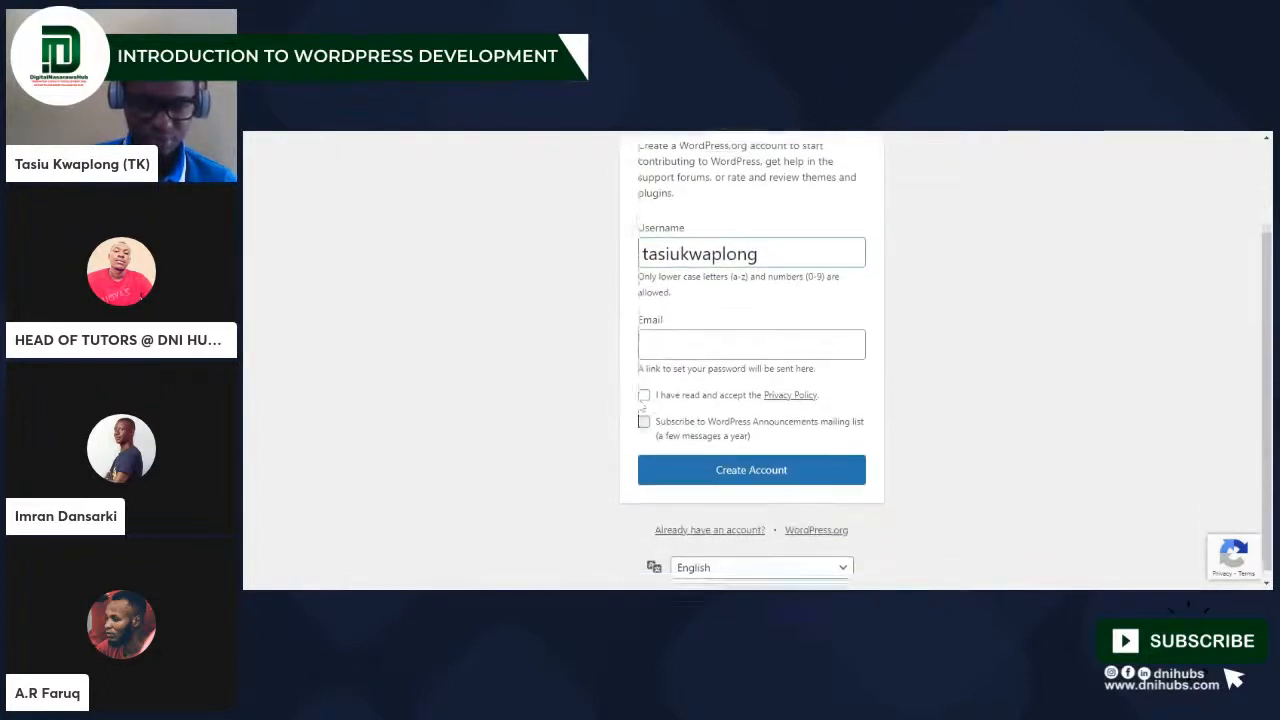
pyautogui.click(642, 337)
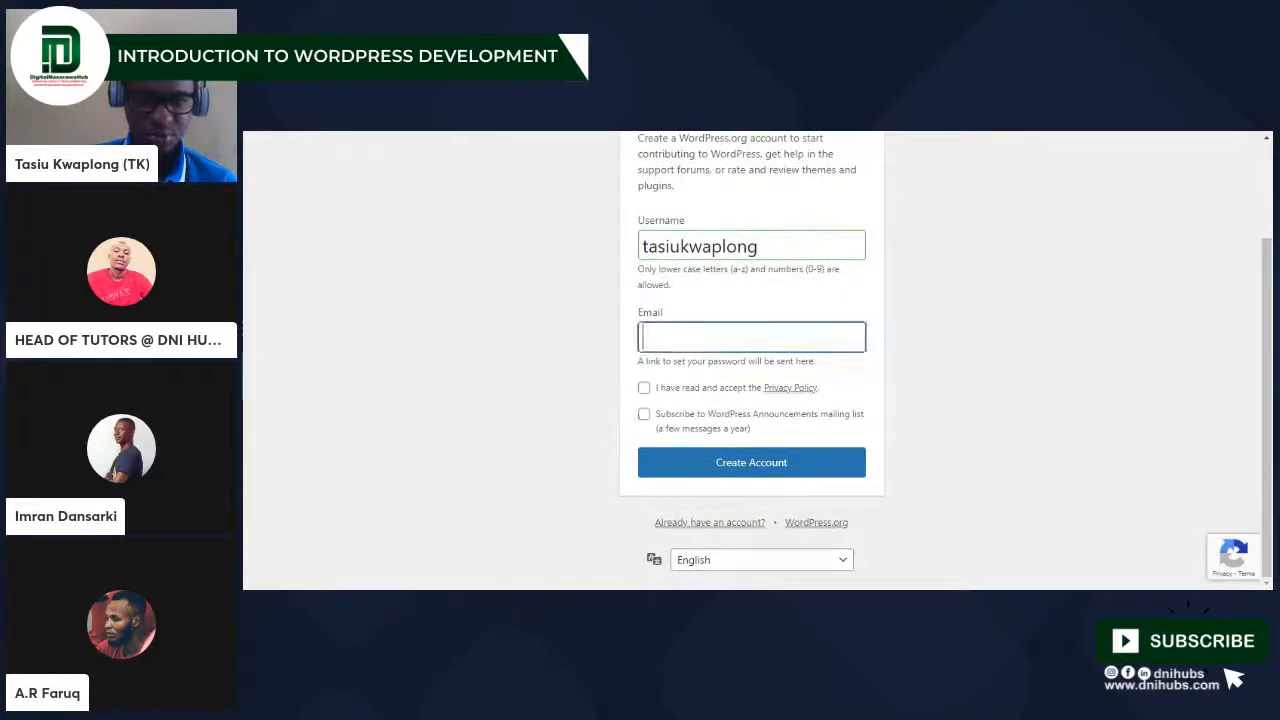
pyautogui.press('Return')
pyautogui.click(644, 388)
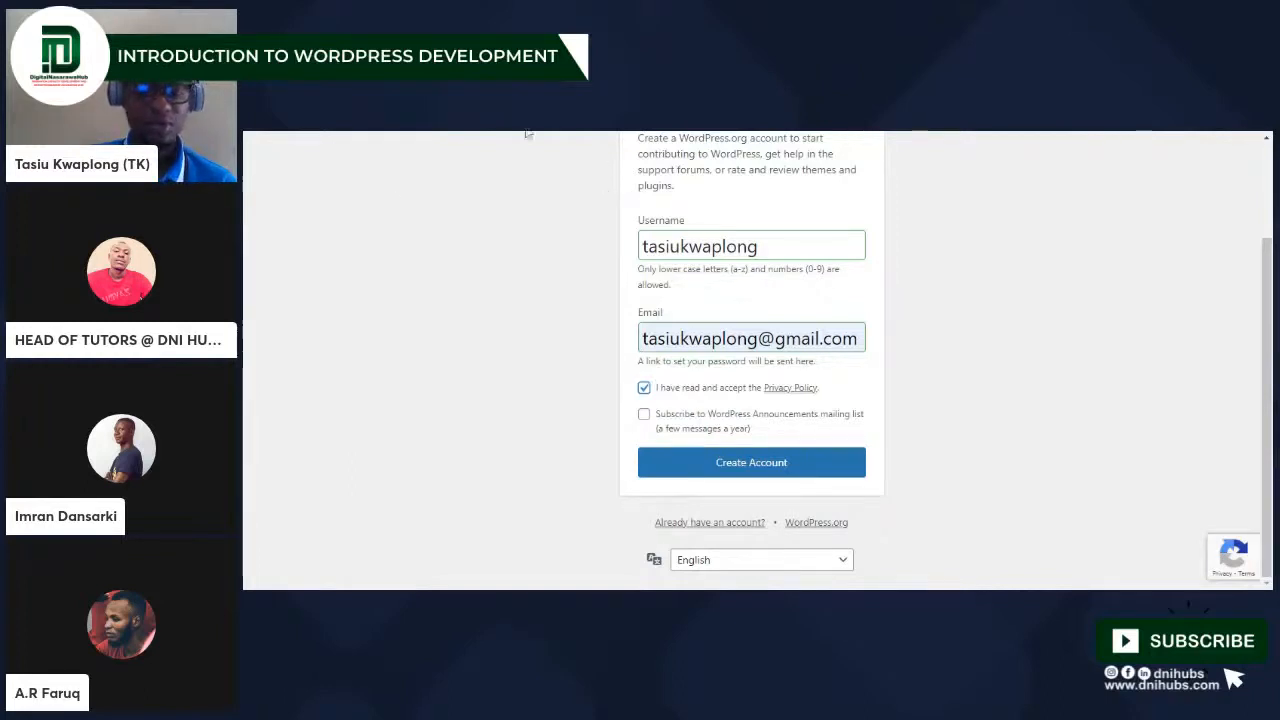
# Change the username to 'wordpress.org' to see that it is already in use.
pyautogui.doubleClick(728, 245)
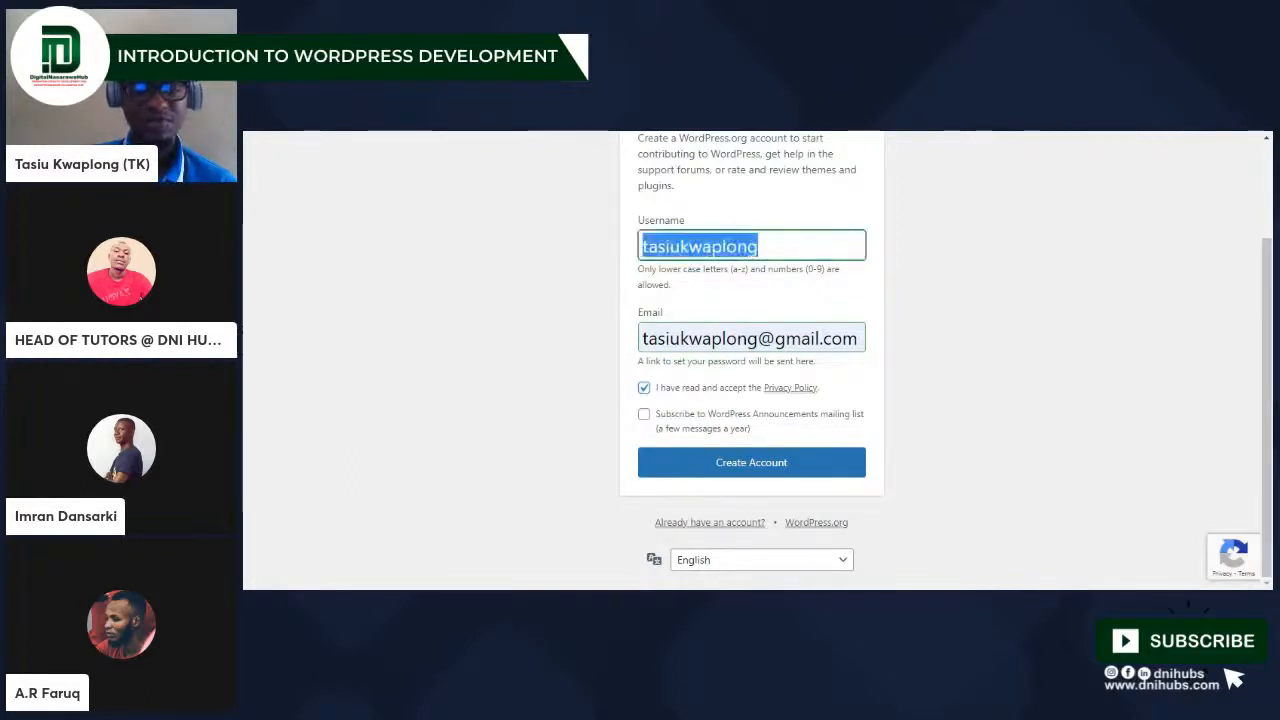
pyautogui.hotkey('ctrl', 'v')
pyautogui.hotkey('ctrl', 'a')
pyautogui.press('Home')
pyautogui.hotkey('ctrl', 'a')
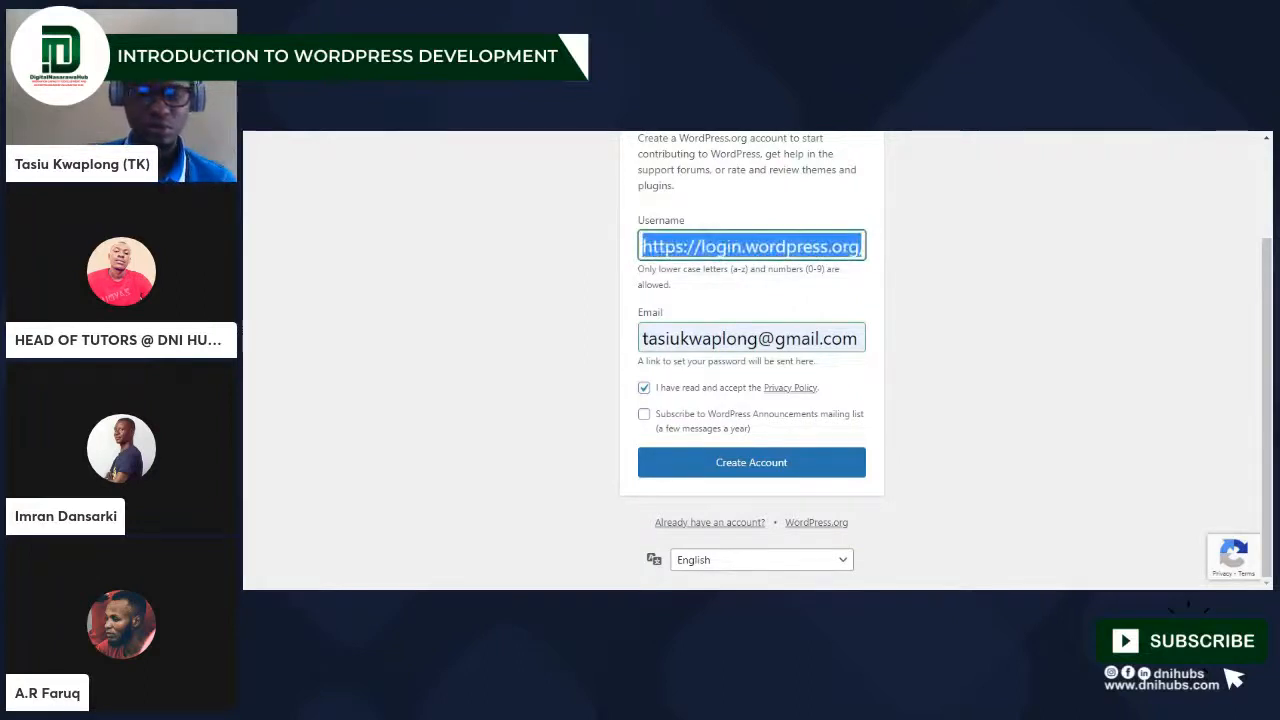
pyautogui.write('wordpress.orf')
pyautogui.press('BackSpace')
pyautogui.write('g')
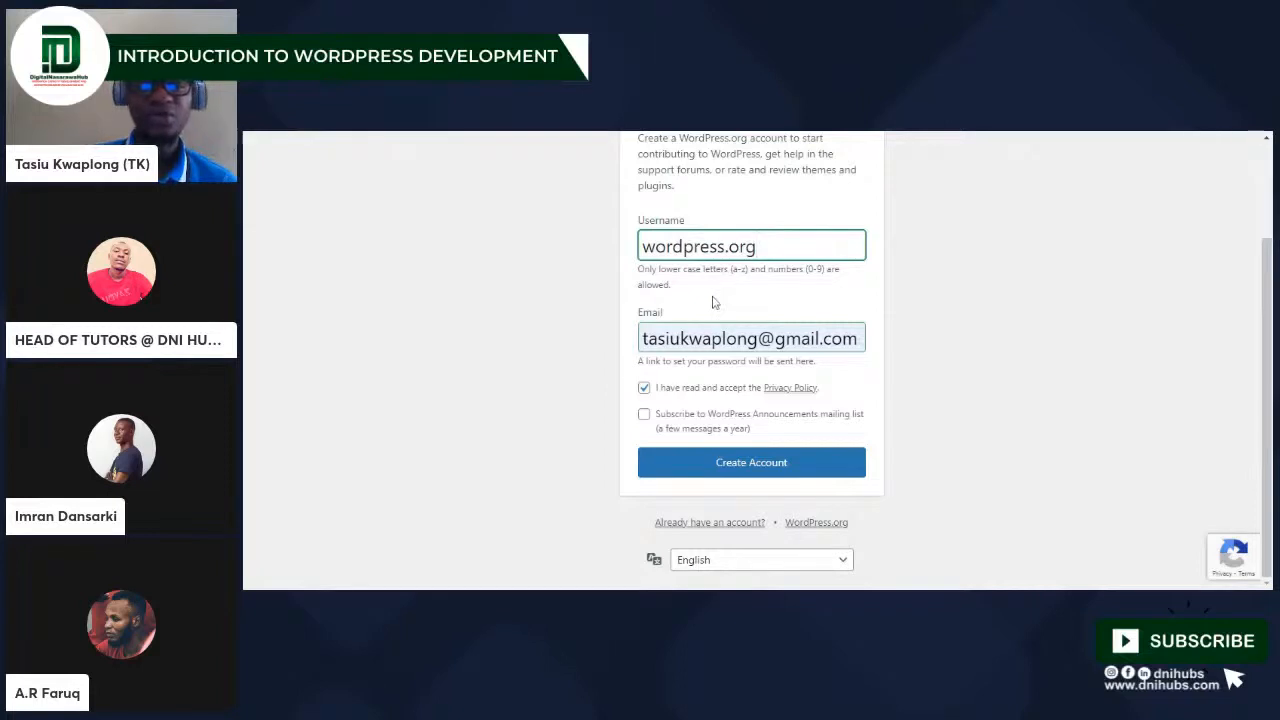
pyautogui.click(714, 302)
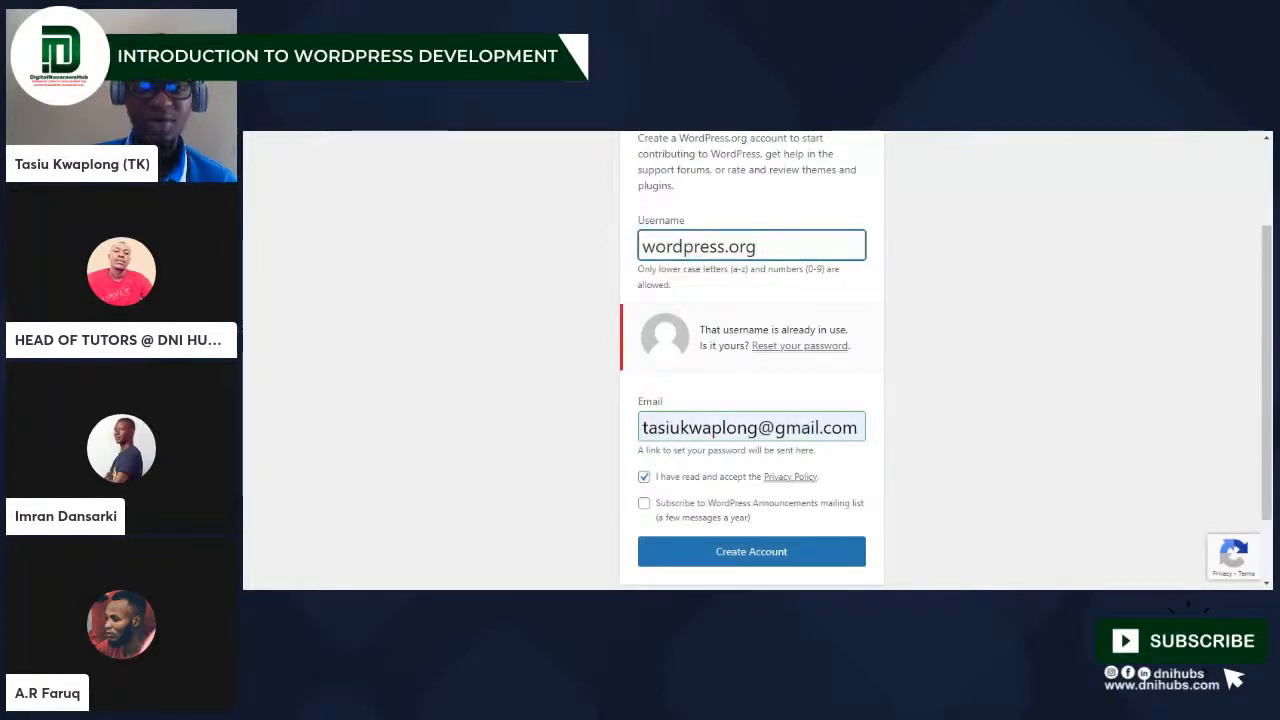
# Restore your own username and submit the registration with Create Account.
pyautogui.moveTo(642, 246); pyautogui.dragTo(760, 246)
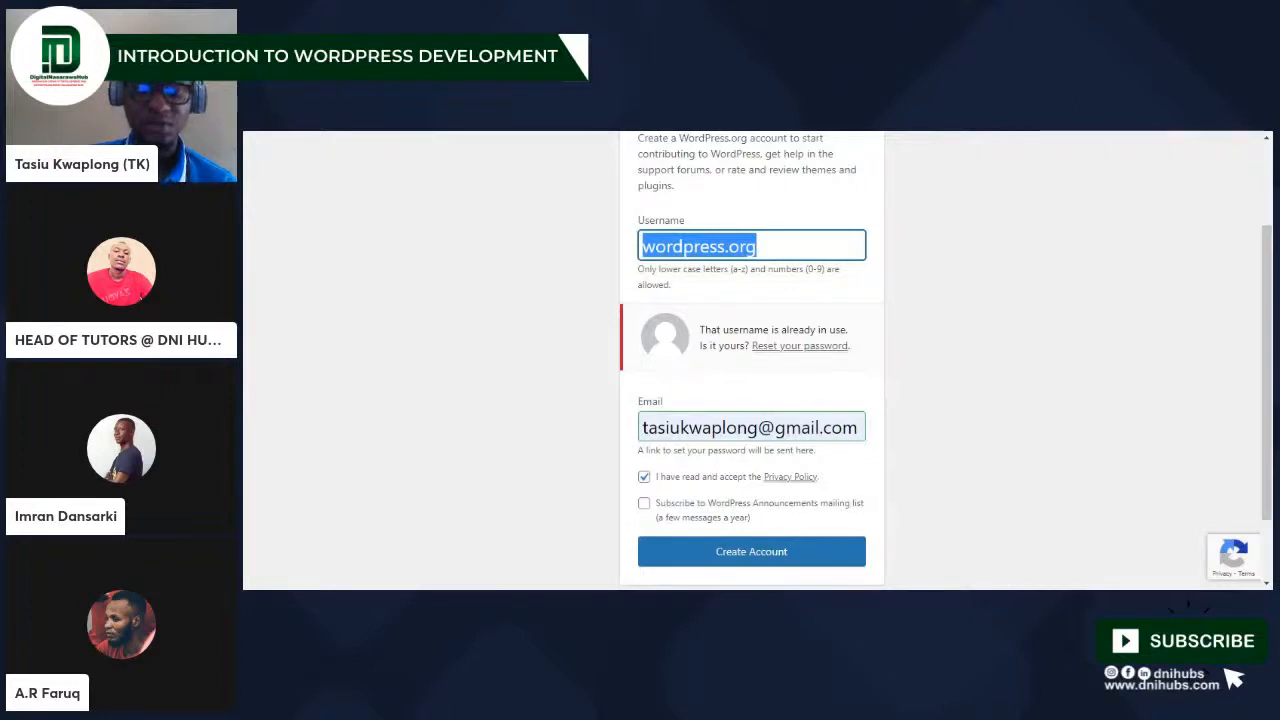
pyautogui.write('tasiukwaplong')
pyautogui.click(592, 274)
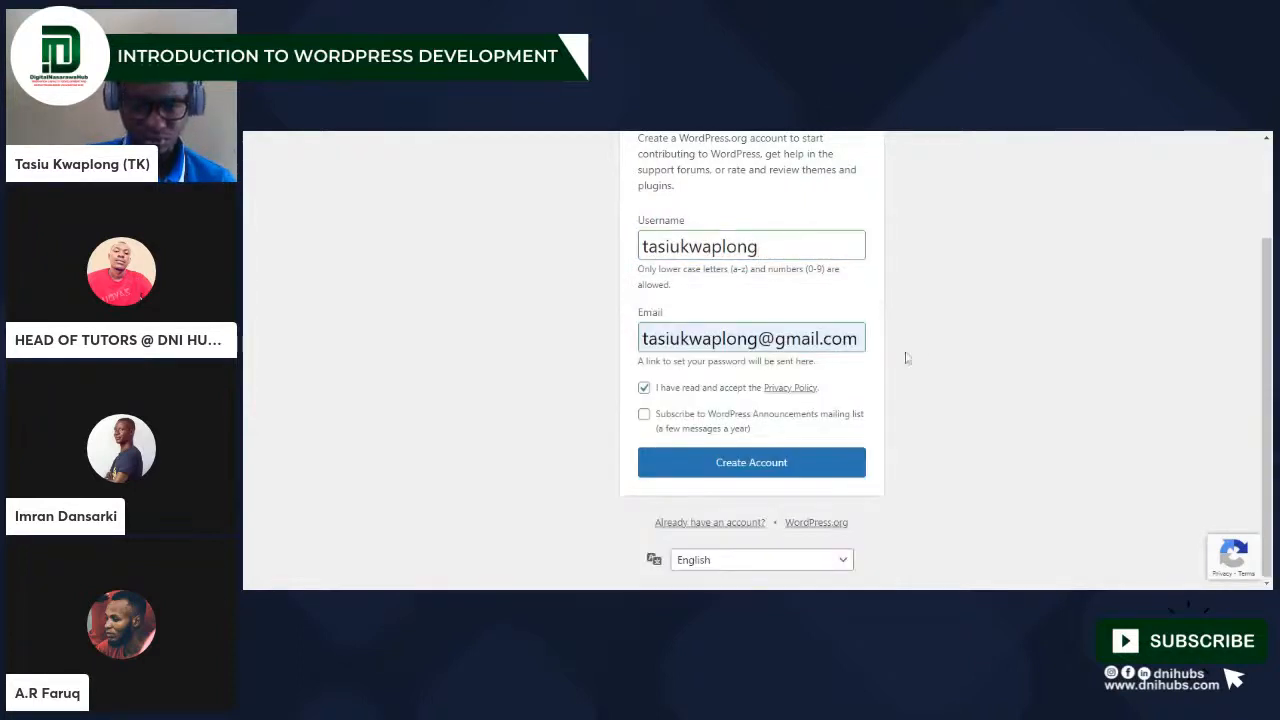
pyautogui.click(737, 463)
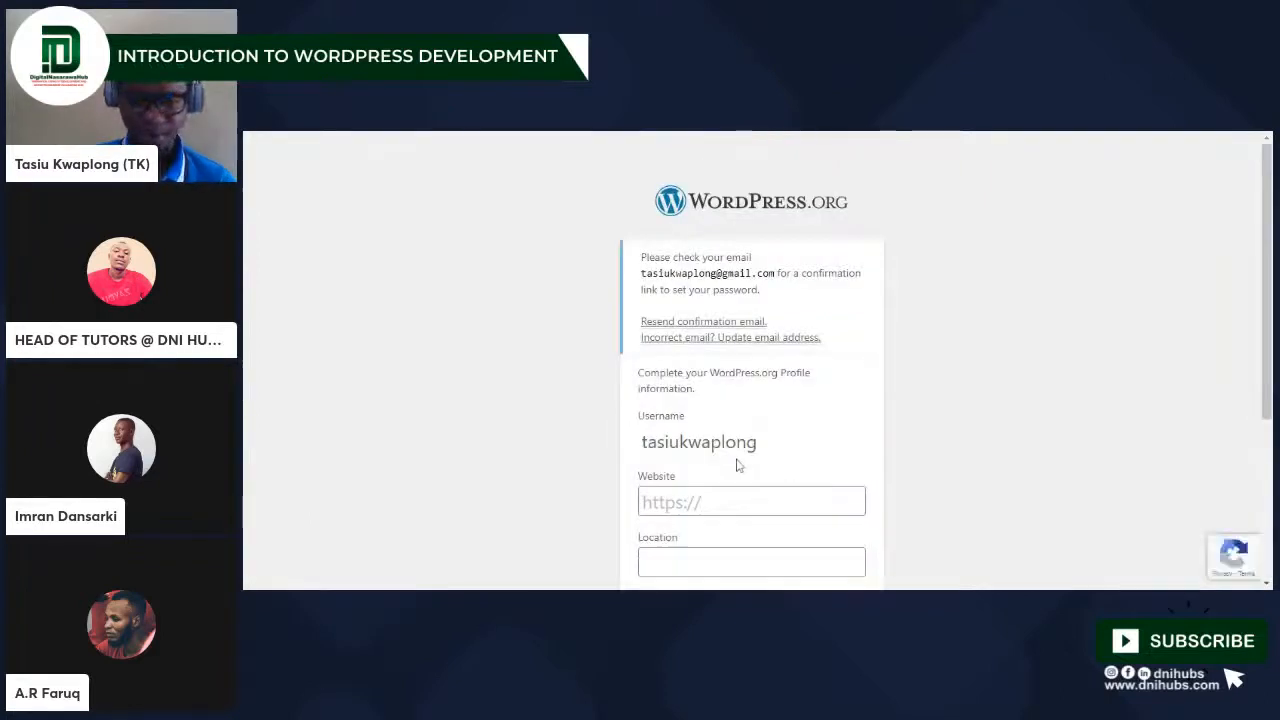
pyautogui.scroll(-2, 757, 365)
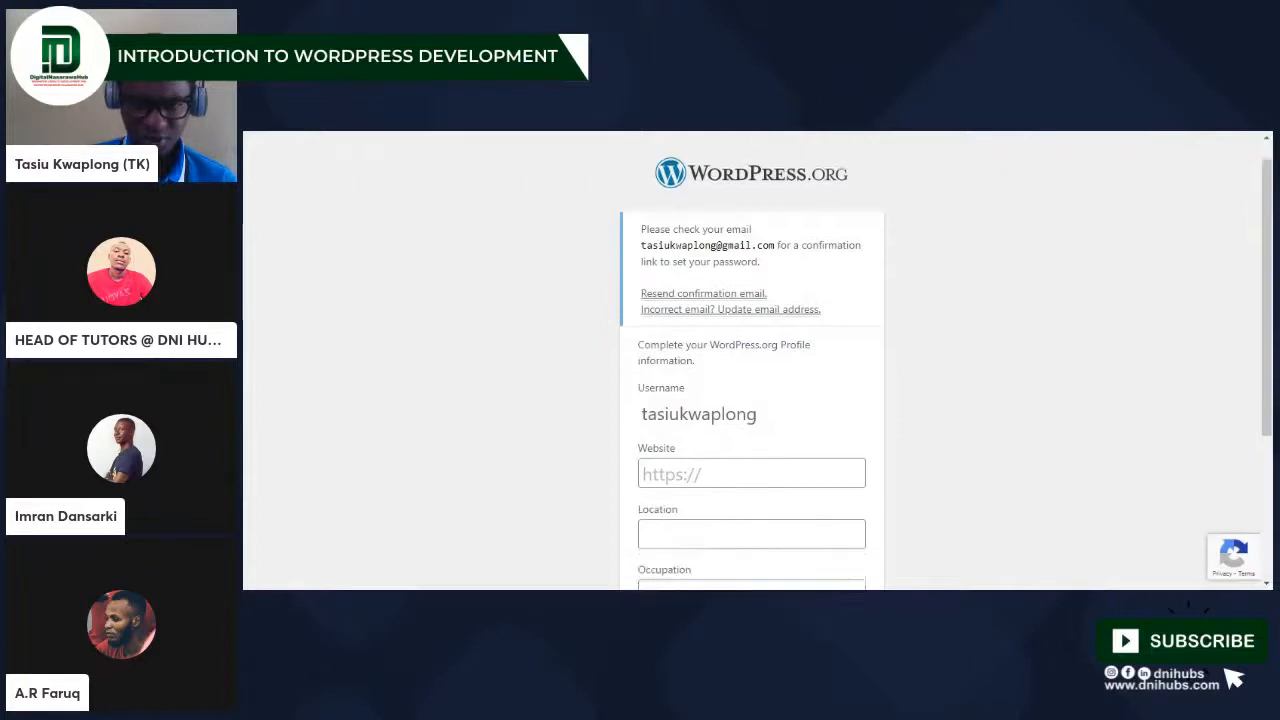
pyautogui.scroll(-3, 751, 360)
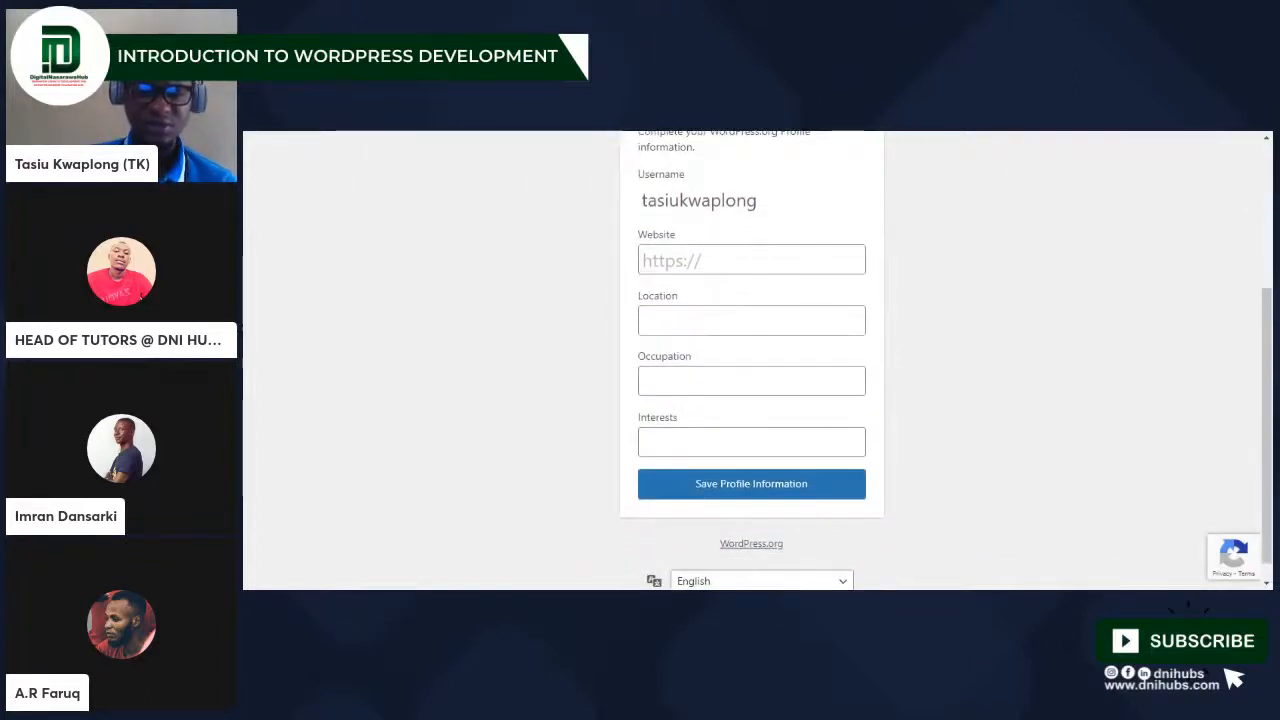
pyautogui.click(645, 260)
pyautogui.write('ht')
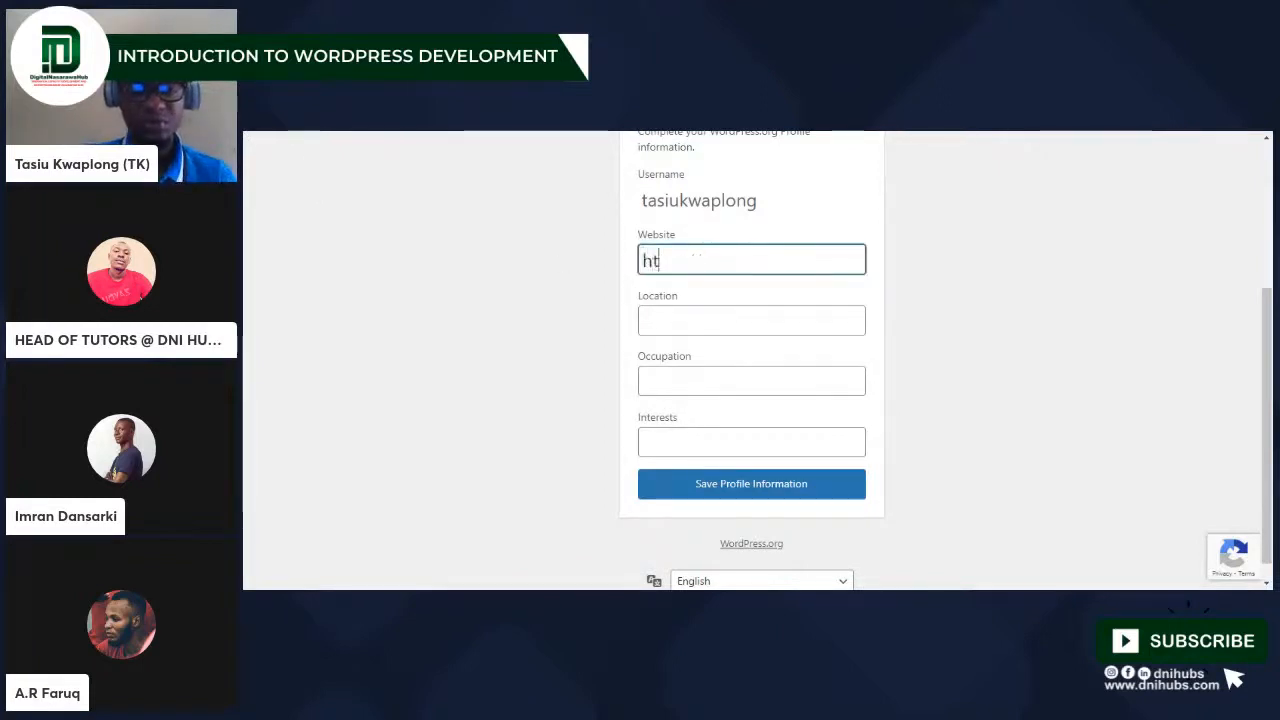
pyautogui.write('tps://dnihubs.com')
pyautogui.press('Tab')
pyautogui.write('Lafia')
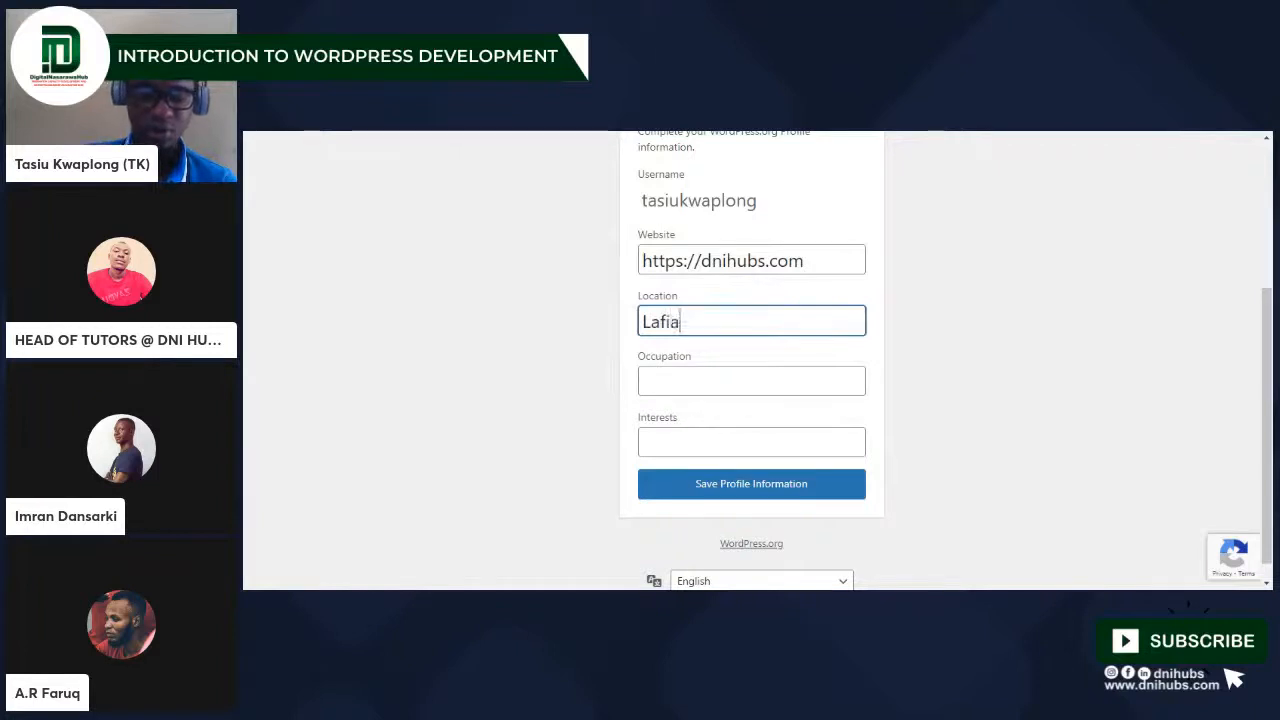
pyautogui.write(', Nigeria')
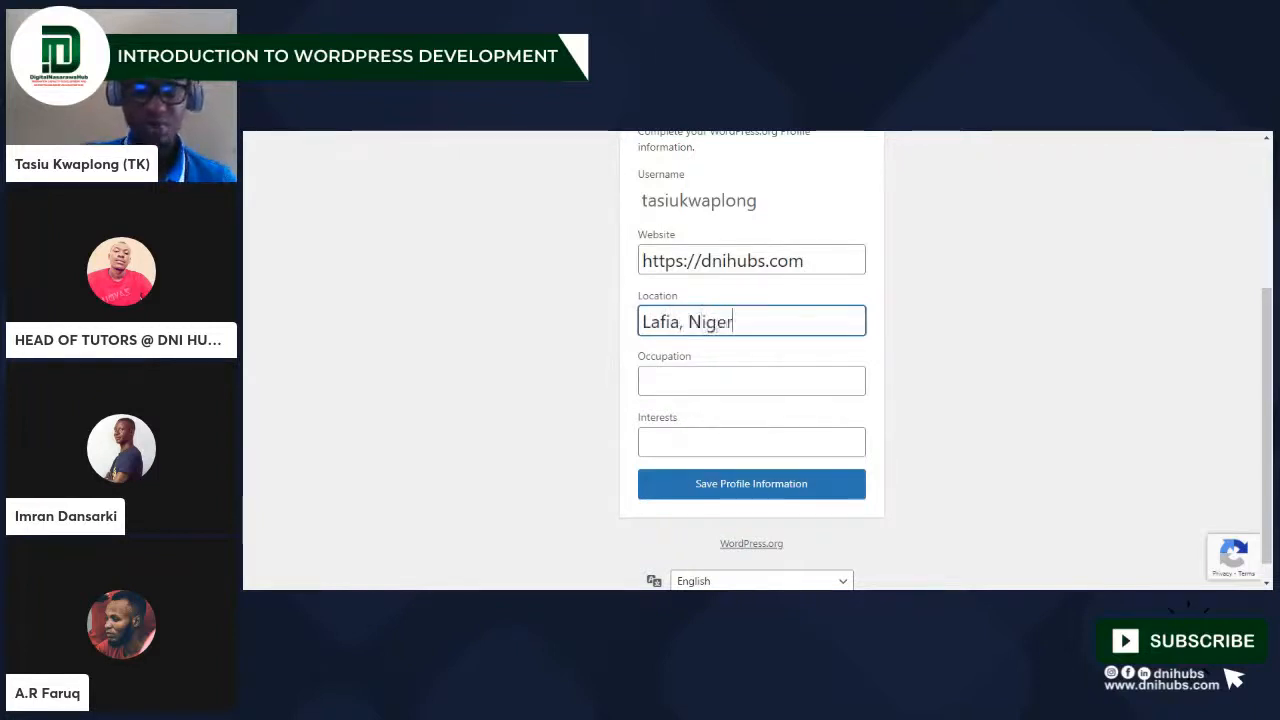
pyautogui.press('BackSpace')
pyautogui.press('BackSpace')
pyautogui.write('ia')
# Fill in occupation Tutor and interests Web technologies, then save the profile information.
pyautogui.press('Tab')
pyautogui.write('Tutor')
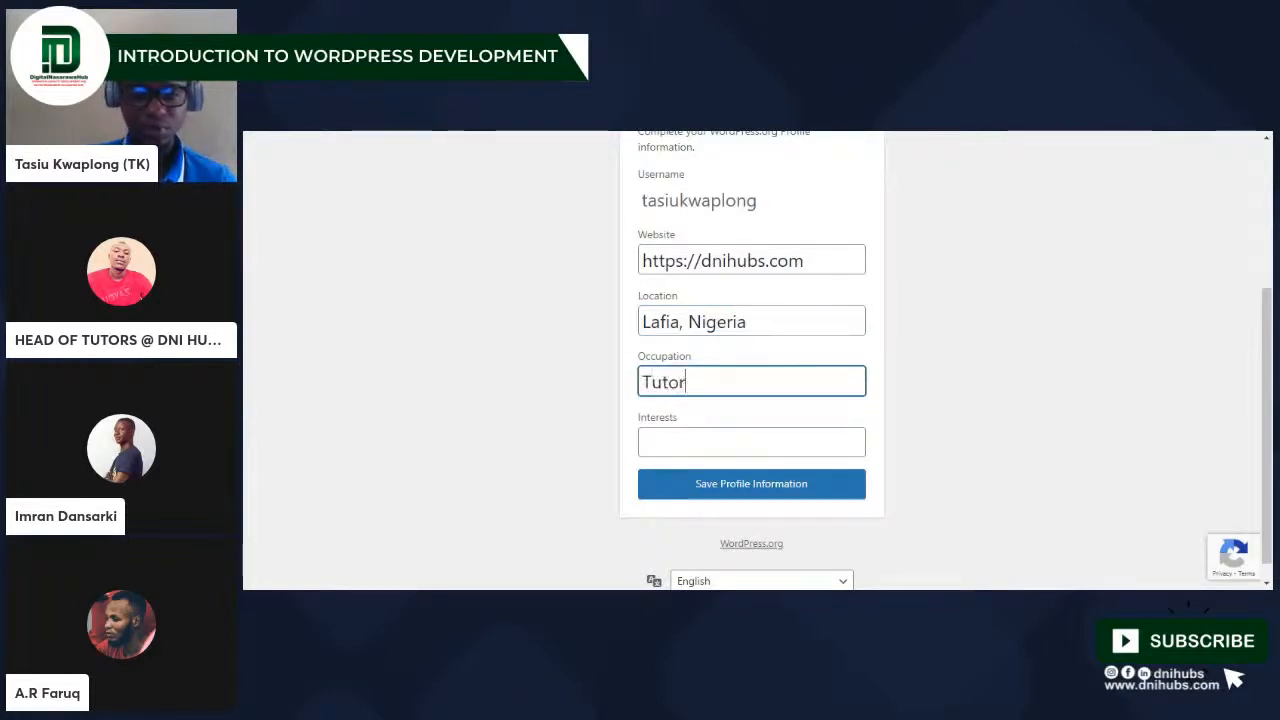
pyautogui.press('Tab')
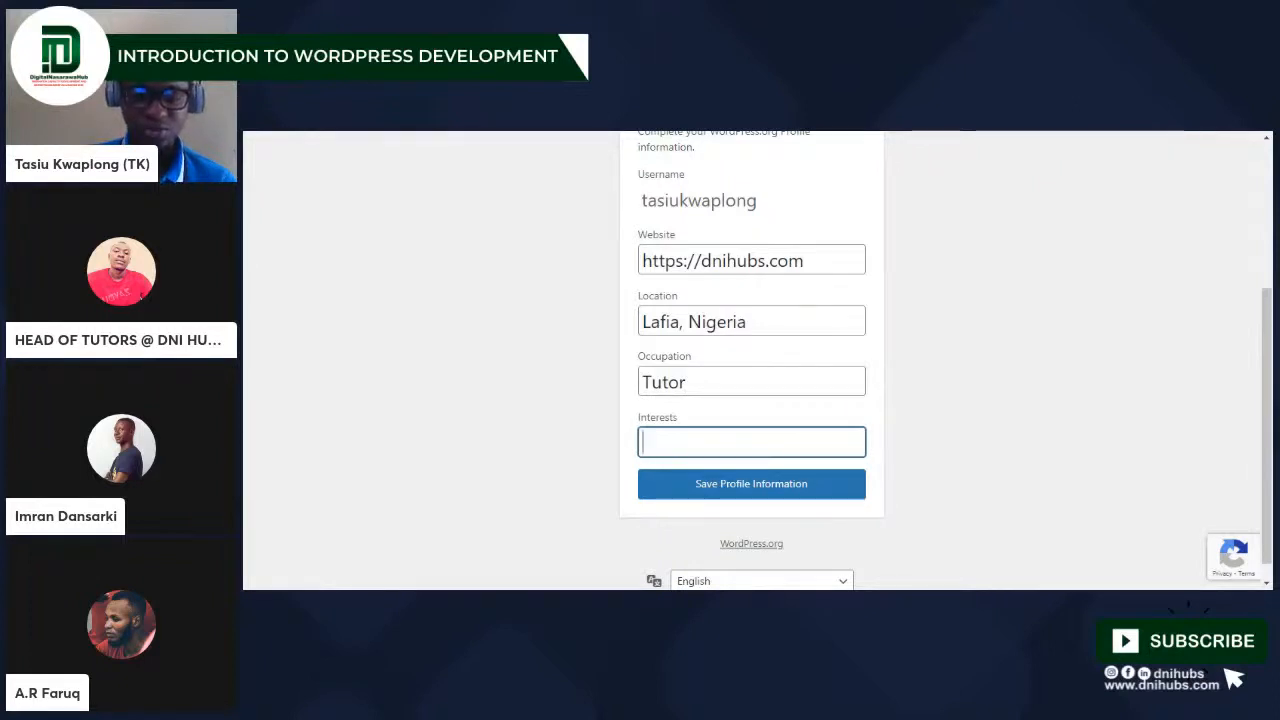
pyautogui.write('Web technologies')
pyautogui.click(750, 492)
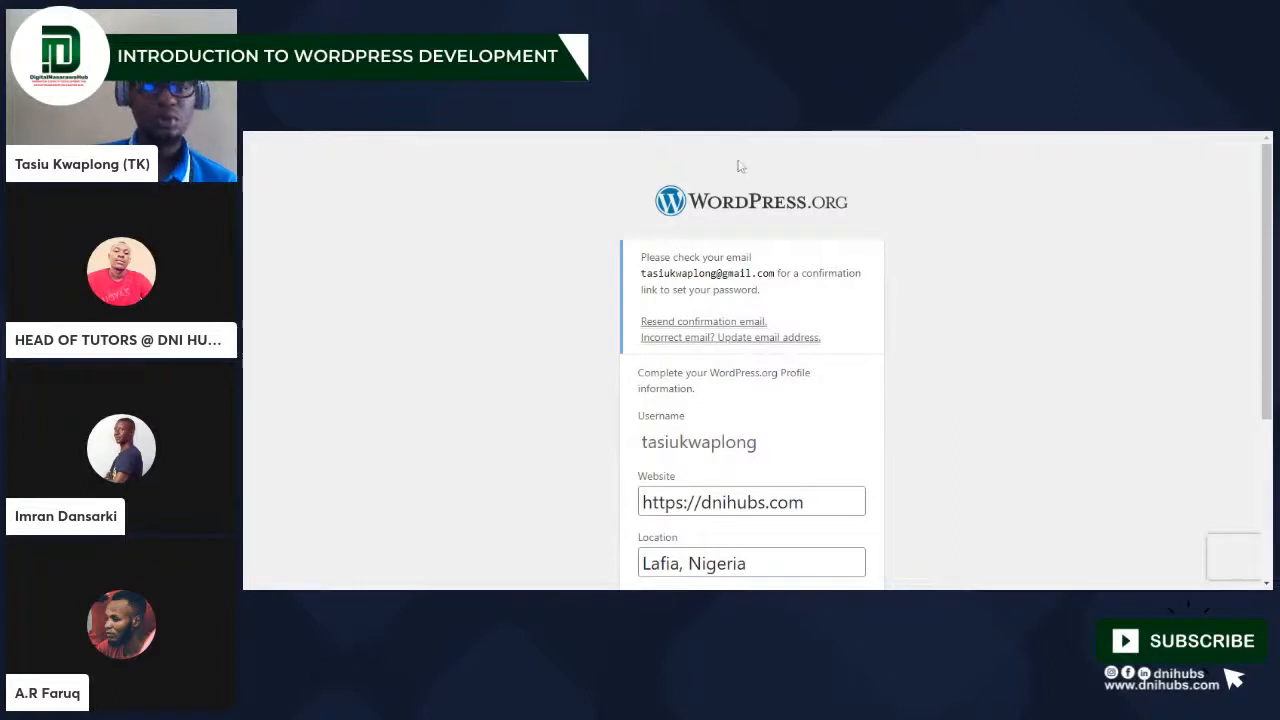
# Go to the new account's WordPress.org Profiles page.
pyautogui.click(725, 212)
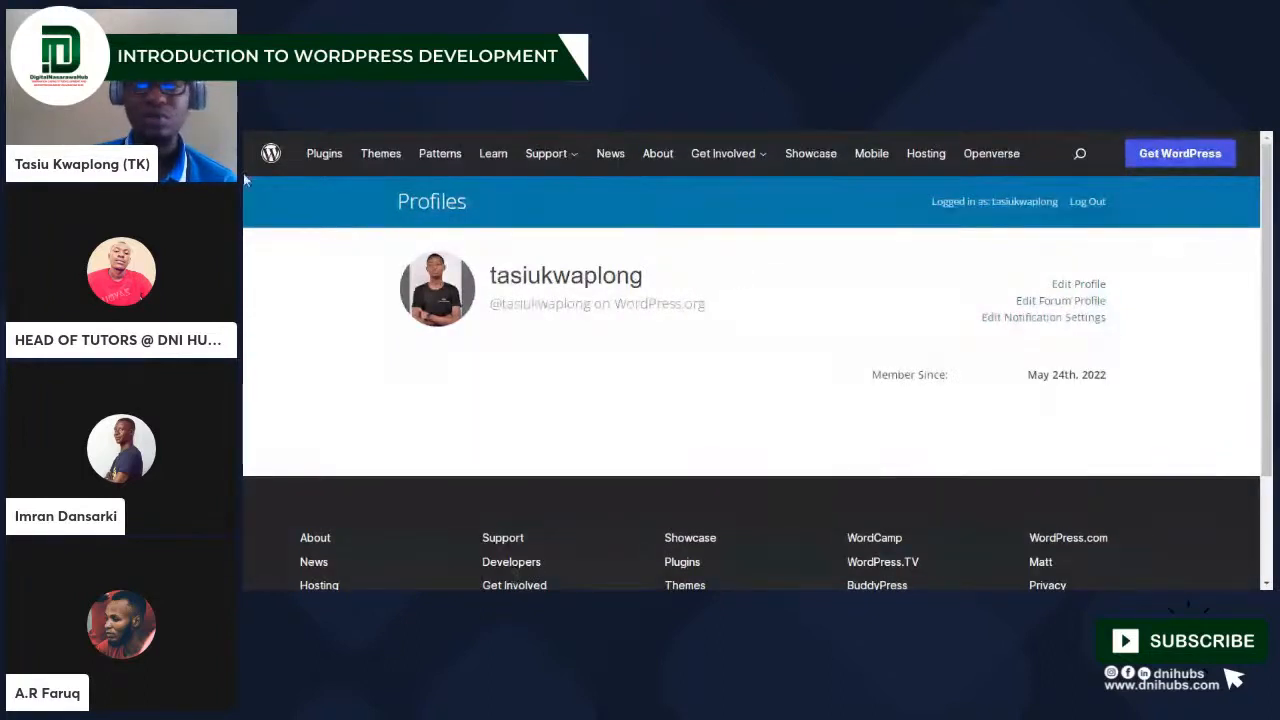
pyautogui.click(266, 156)
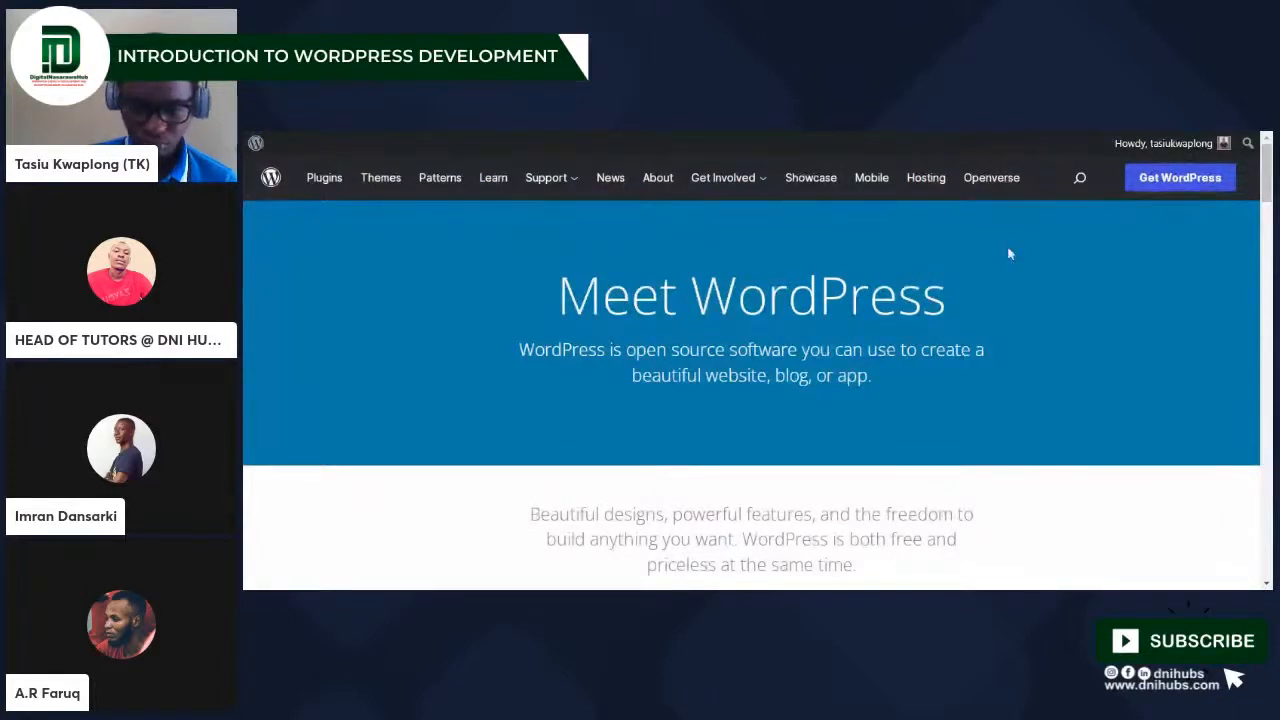
pyautogui.moveTo(1211, 150)
pyautogui.scroll(-3, 819, 392)
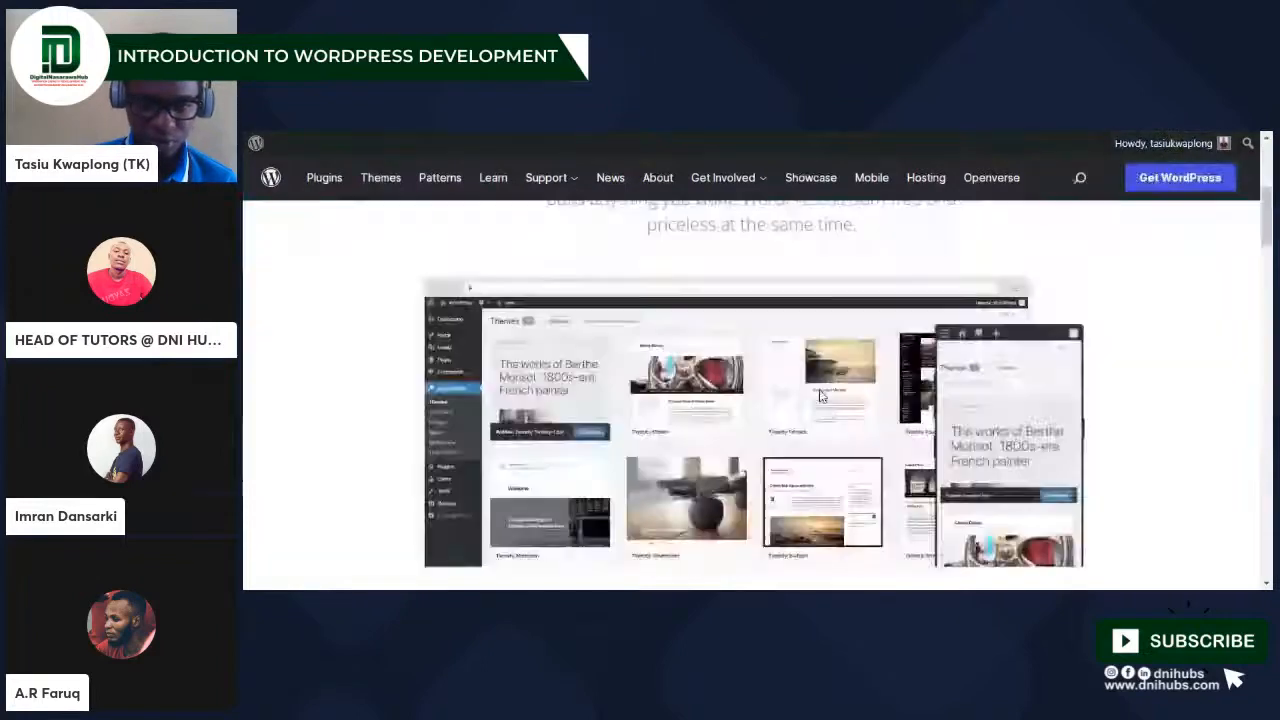
pyautogui.scroll(-10, 819, 395)
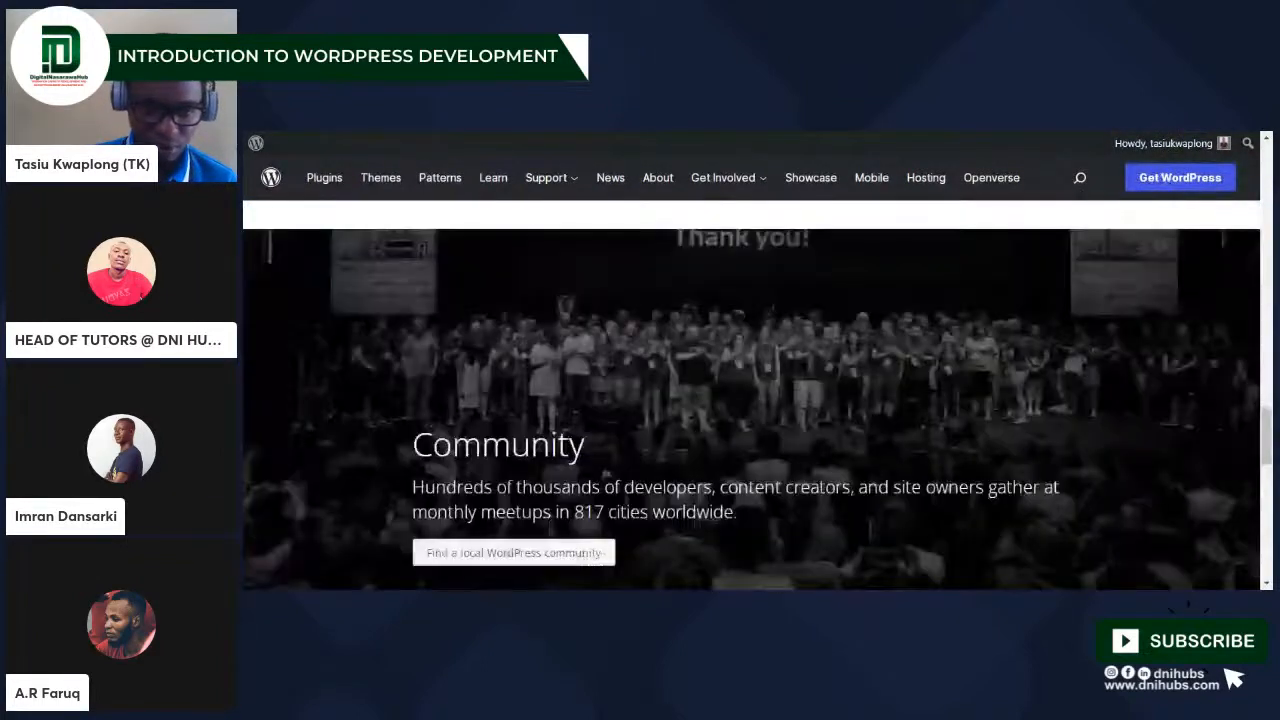
pyautogui.scroll(-5, 757, 408)
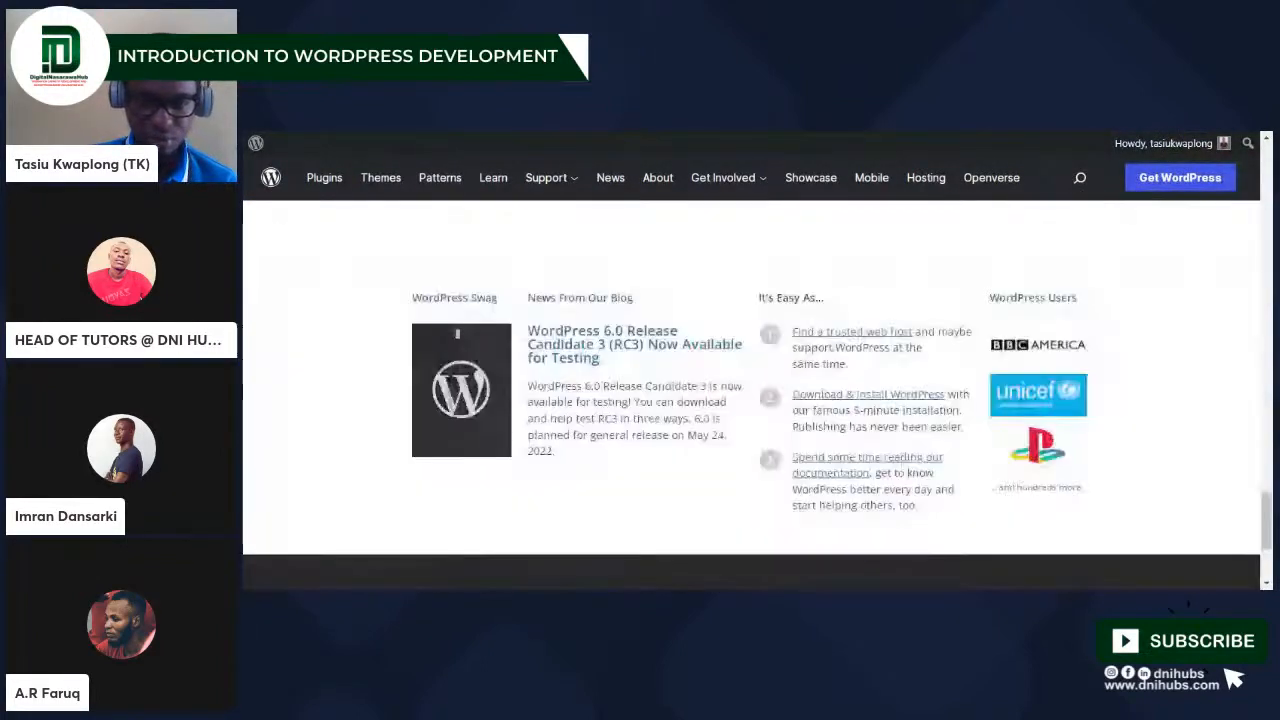
pyautogui.scroll(-1, 757, 408)
pyautogui.scroll(-1, 757, 408)
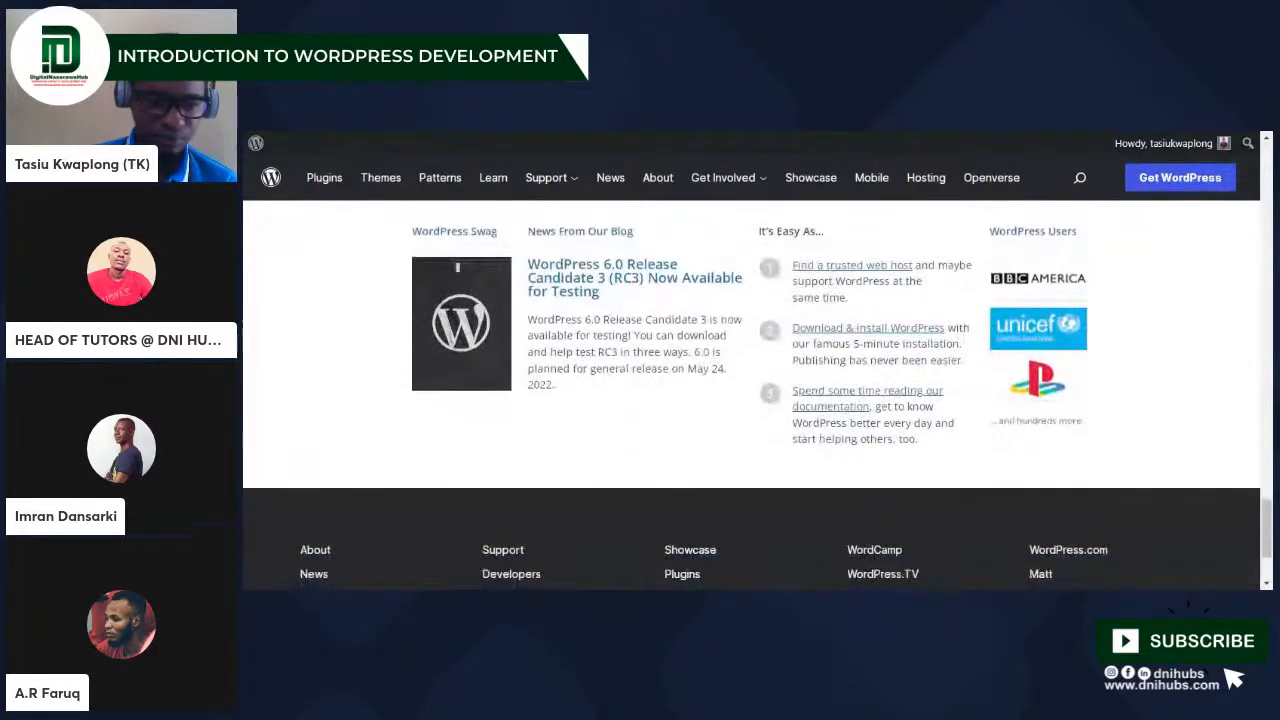
pyautogui.scroll(-2, 757, 408)
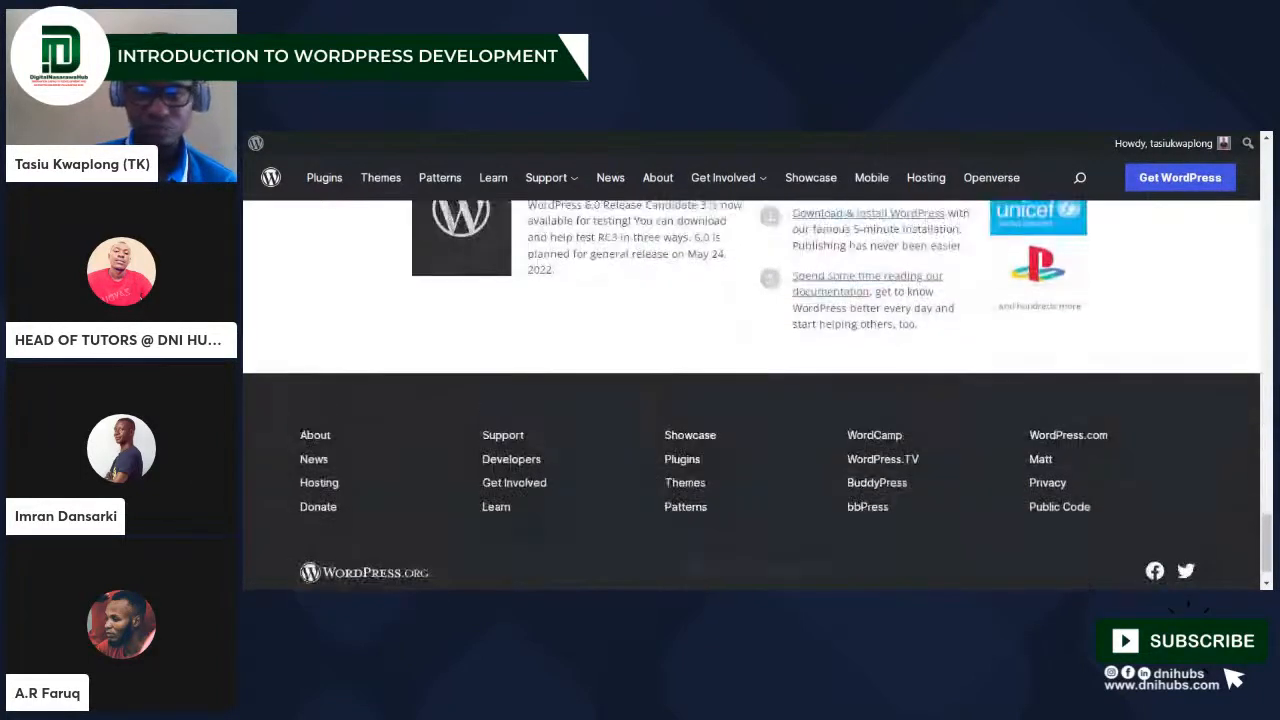
pyautogui.scroll(1, 757, 392)
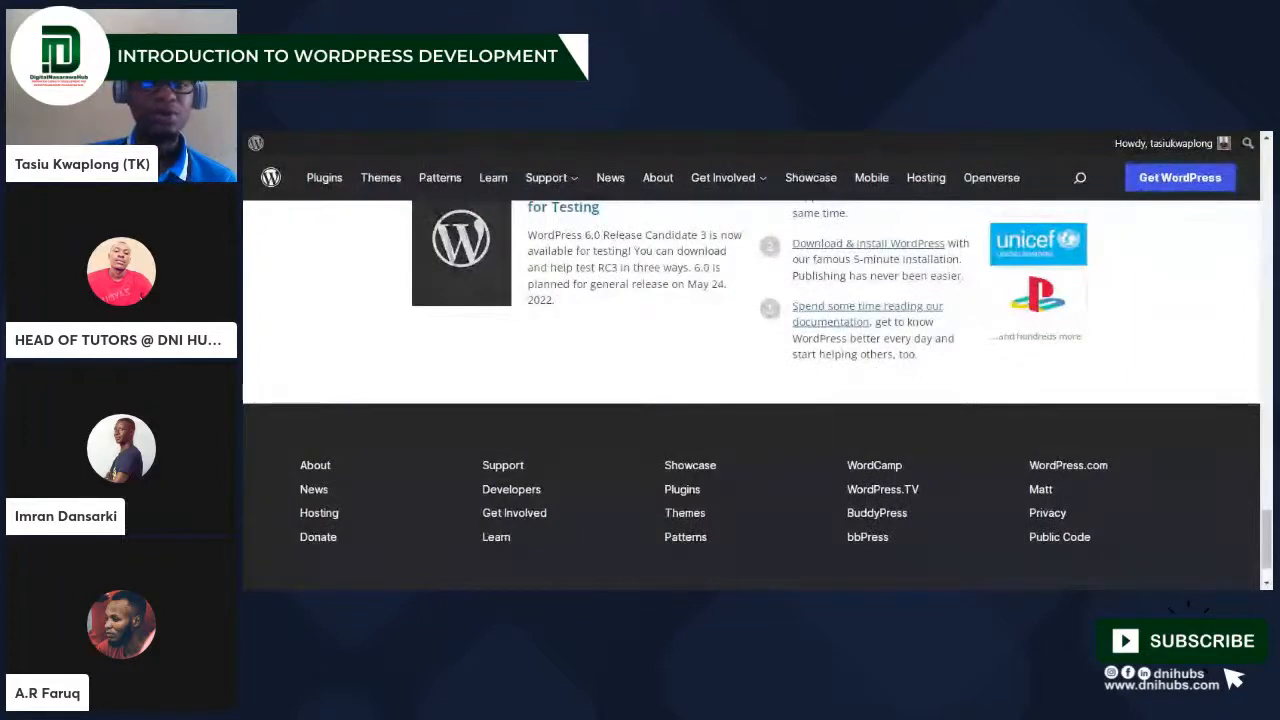
pyautogui.scroll(10, 677, 317)
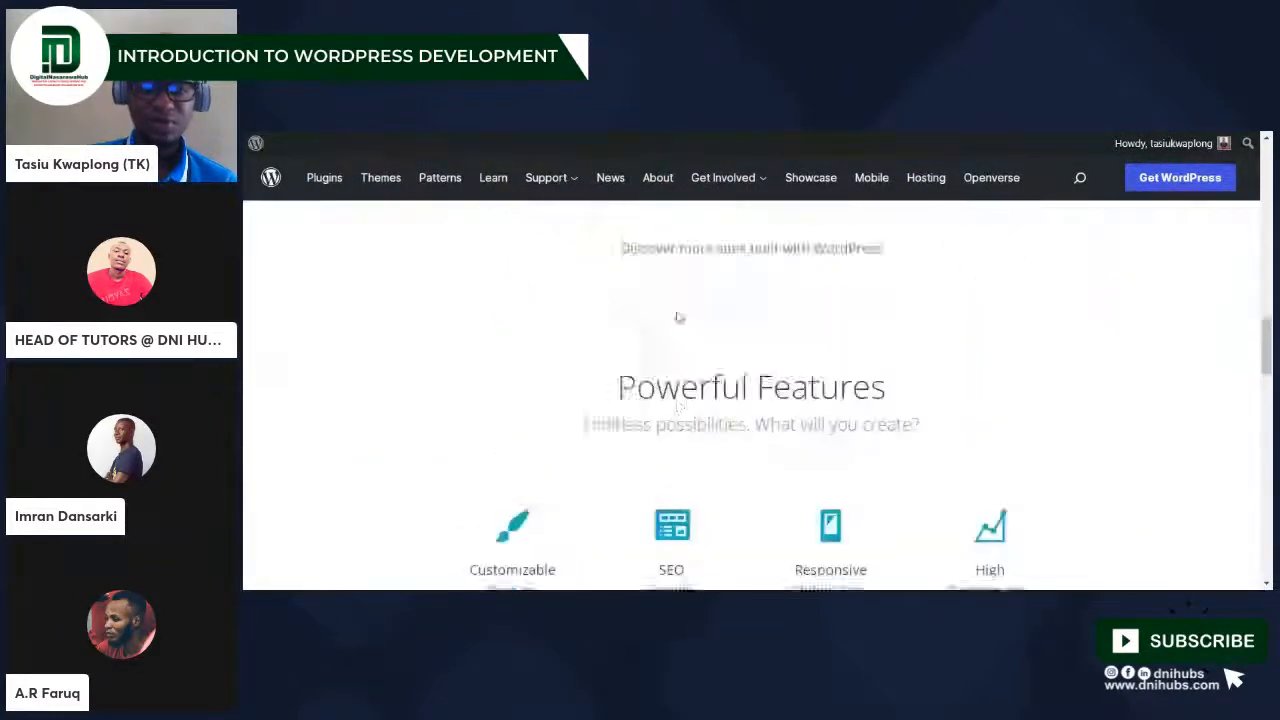
pyautogui.scroll(5, 677, 317)
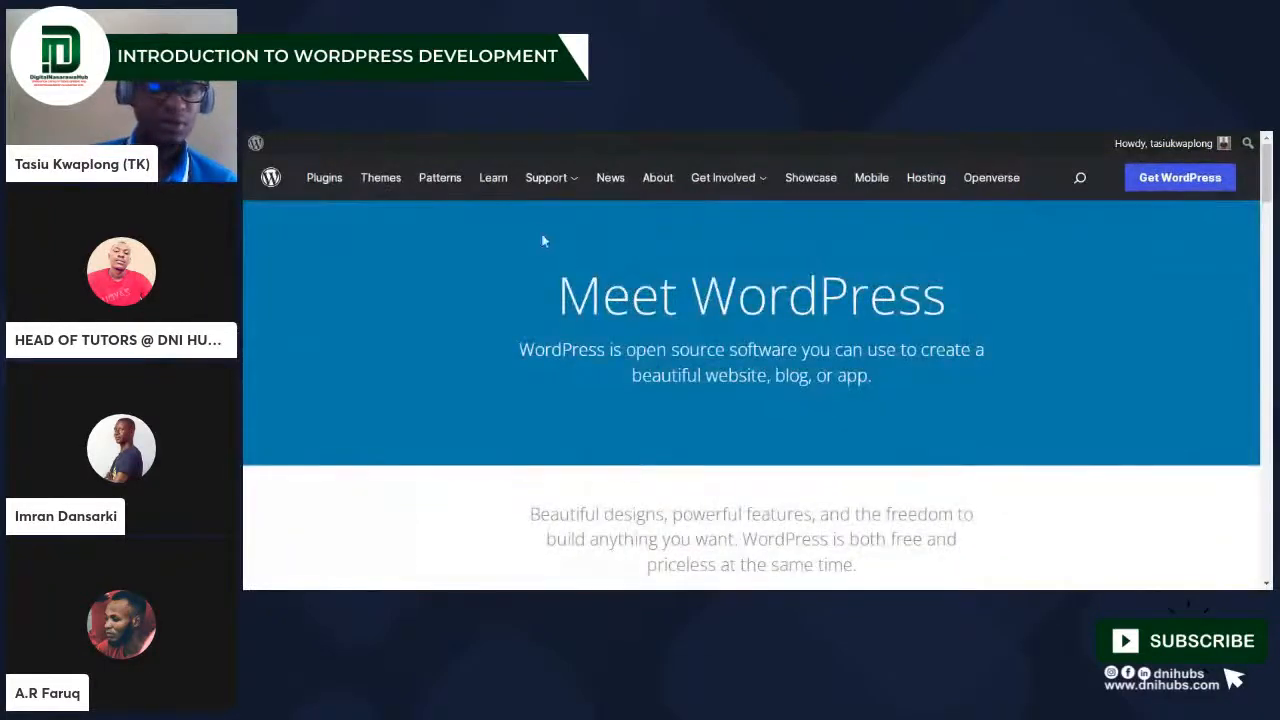
pyautogui.moveTo(545, 177)
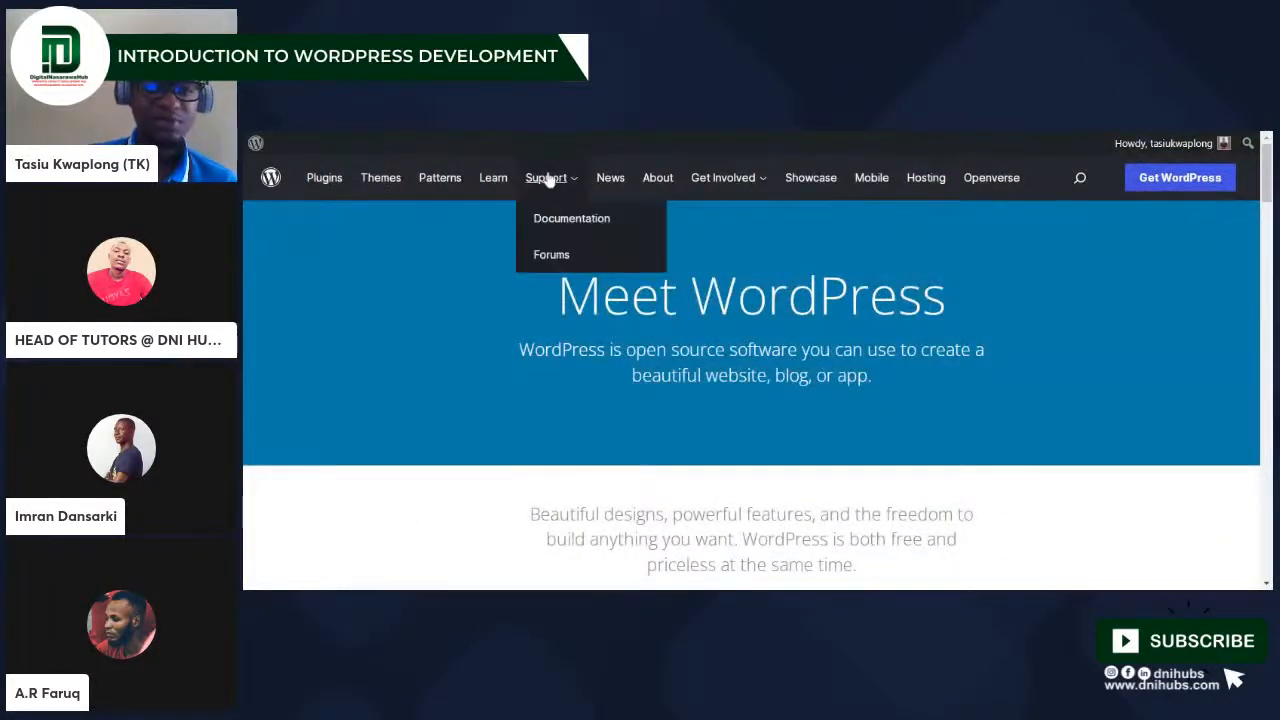
pyautogui.moveTo(697, 180)
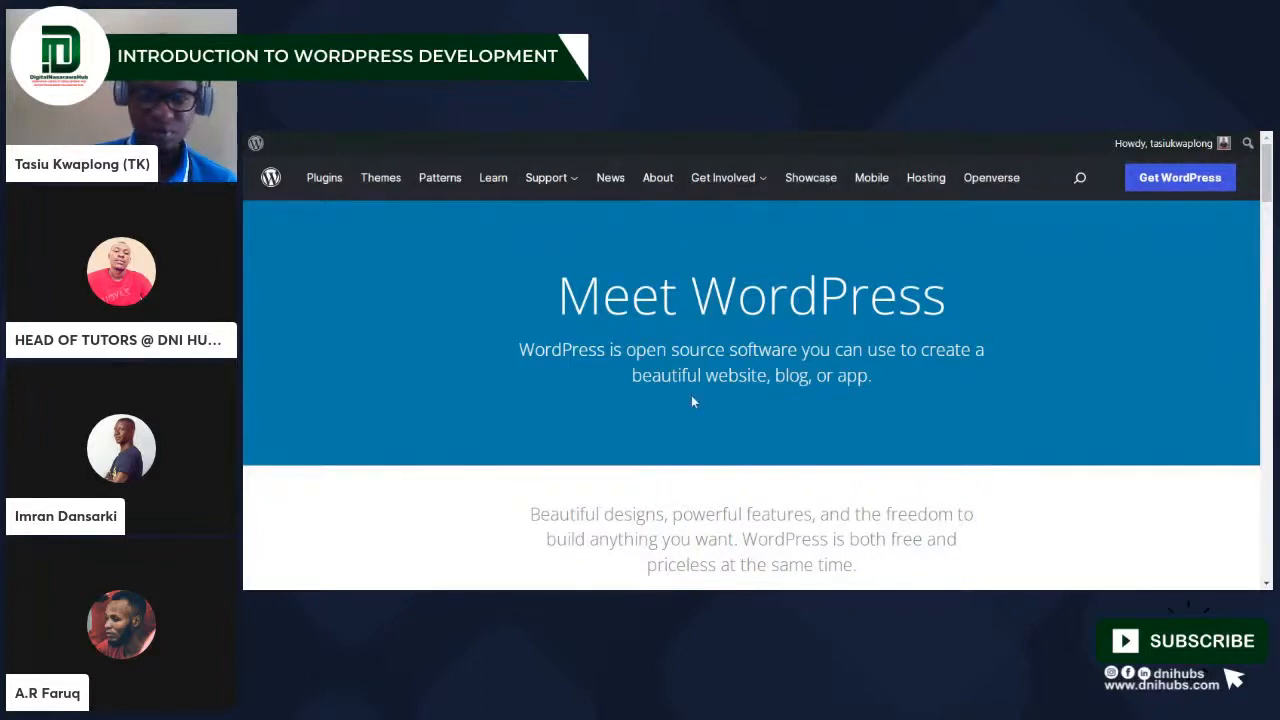
pyautogui.scroll(-5, 691, 400)
pyautogui.scroll(-5, 691, 400)
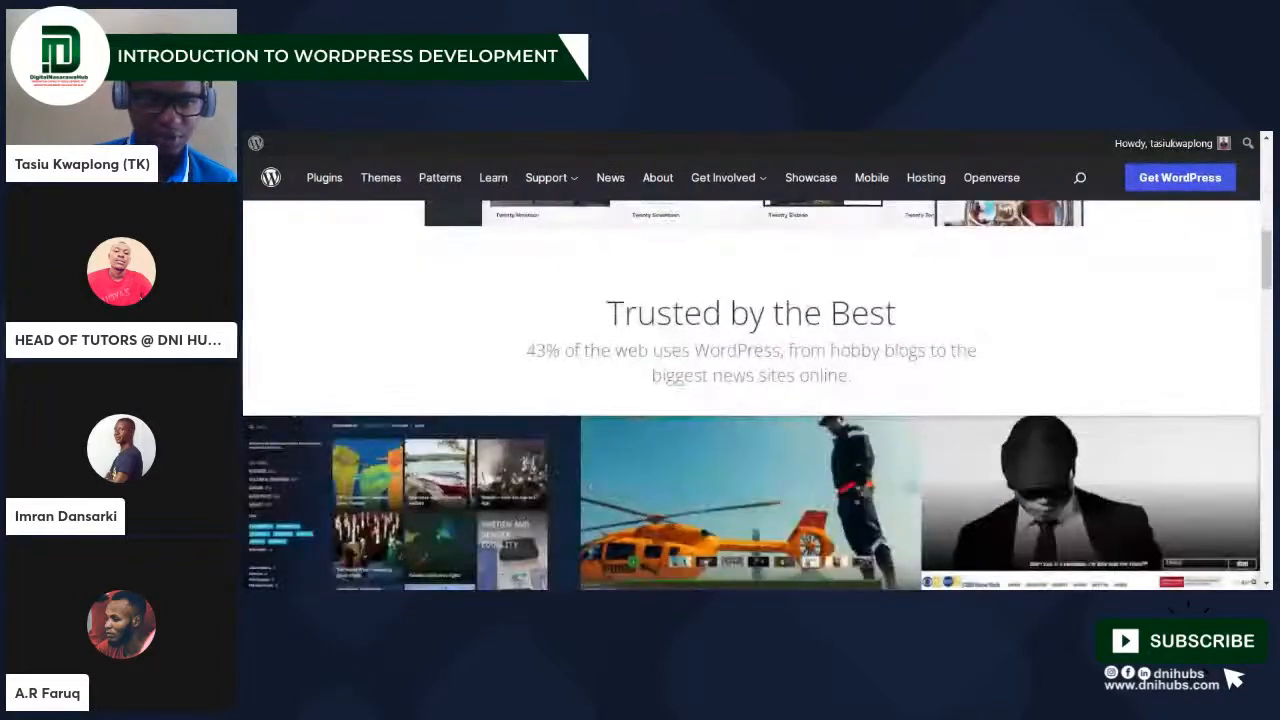
pyautogui.scroll(-15, 751, 400)
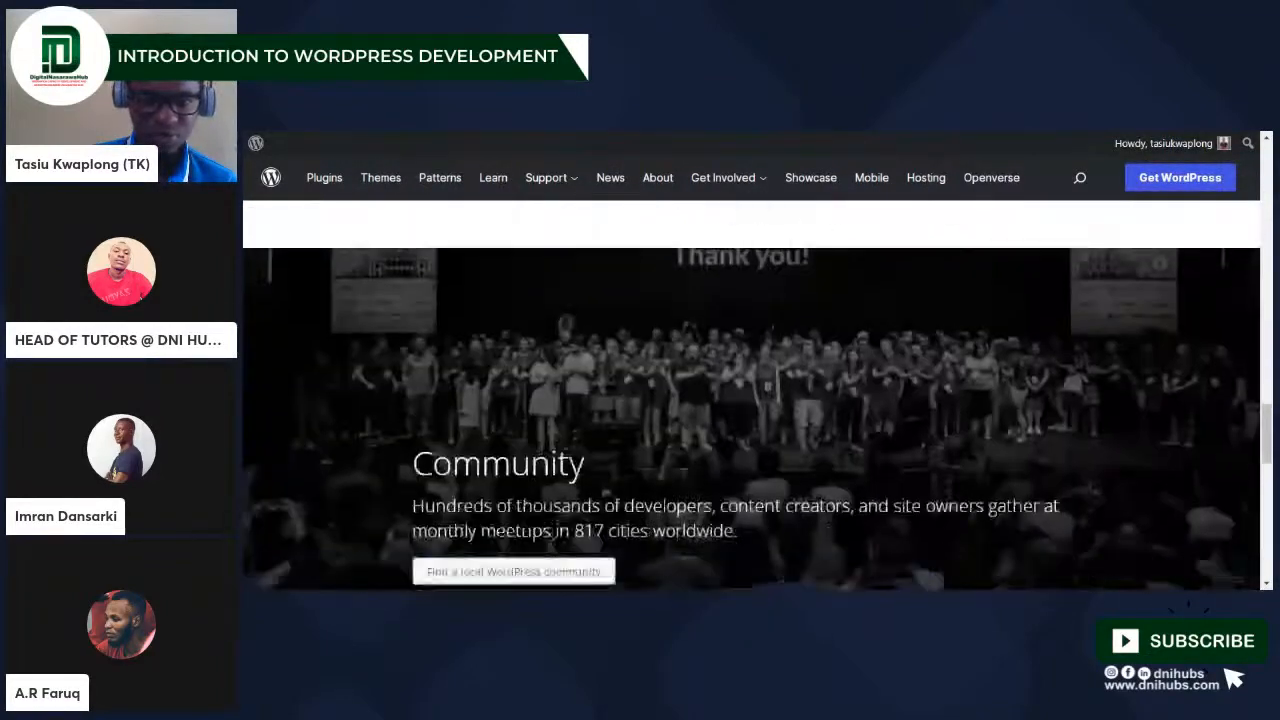
pyautogui.scroll(-6, 751, 400)
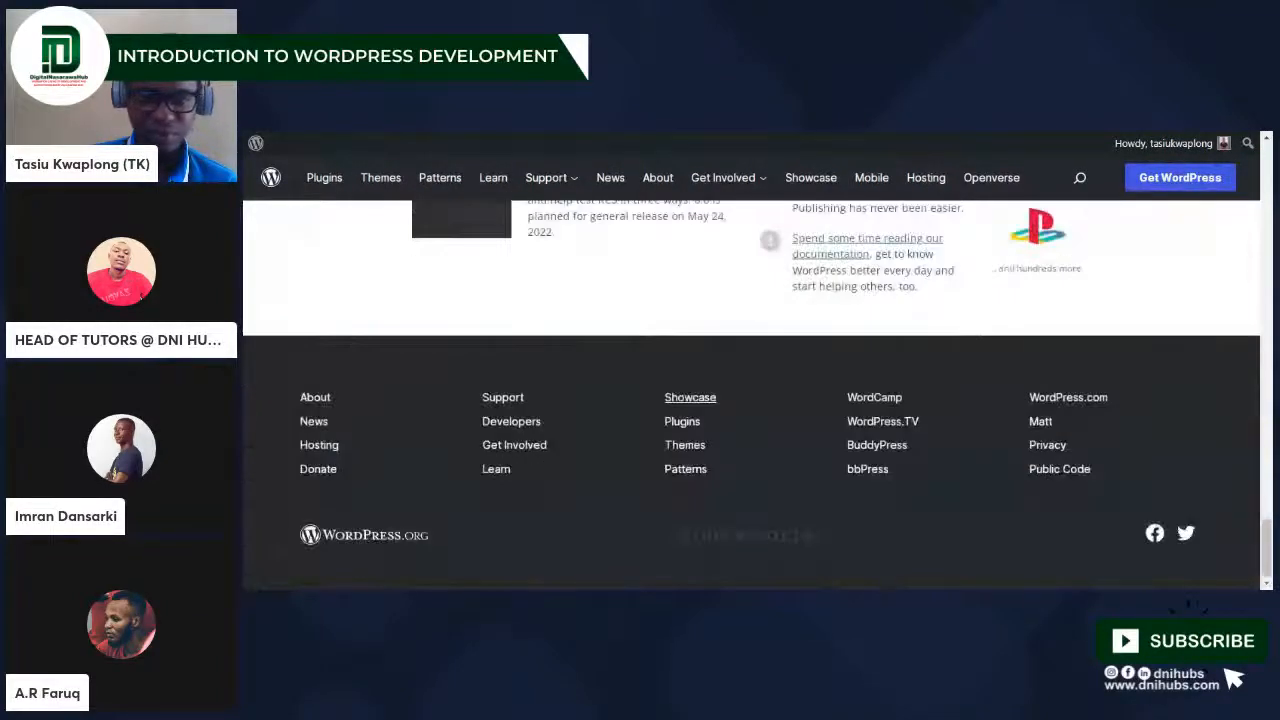
pyautogui.scroll(4, 751, 400)
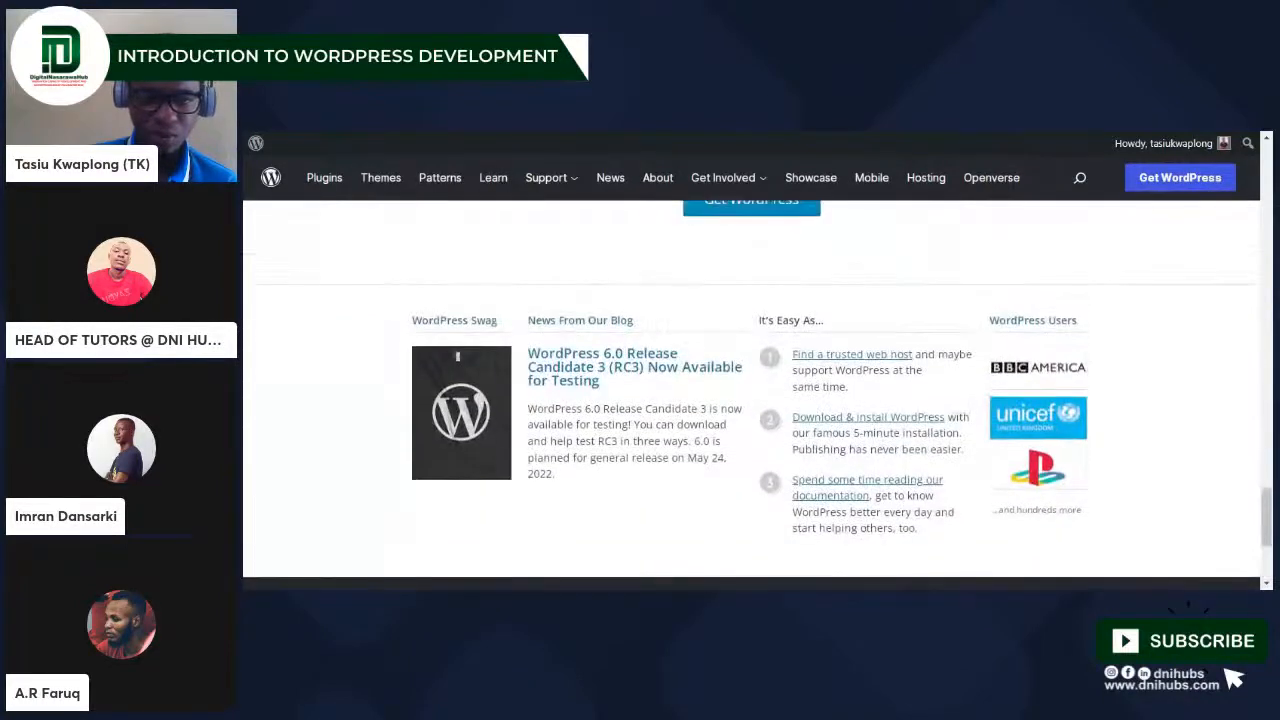
pyautogui.scroll(3, 1023, 250)
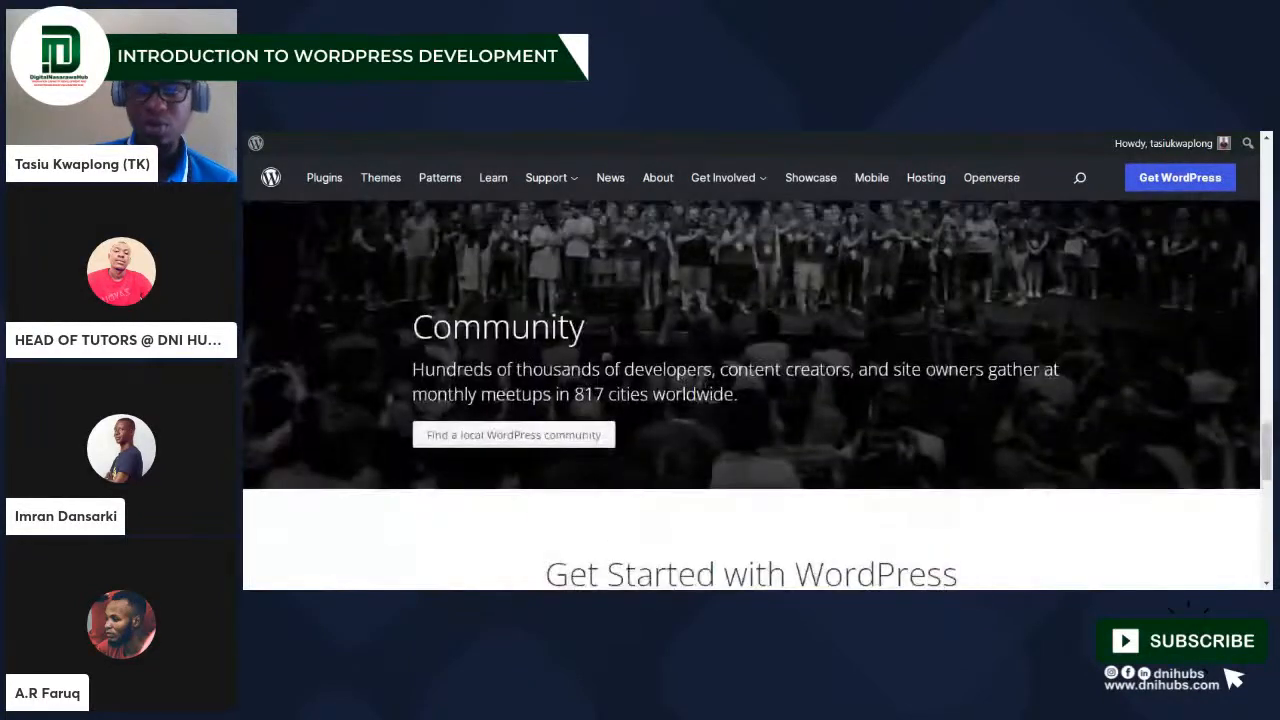
# Paste the wordpress.com/website-builder address and load the WordPress.com homepage.
pyautogui.click(1080, 177)
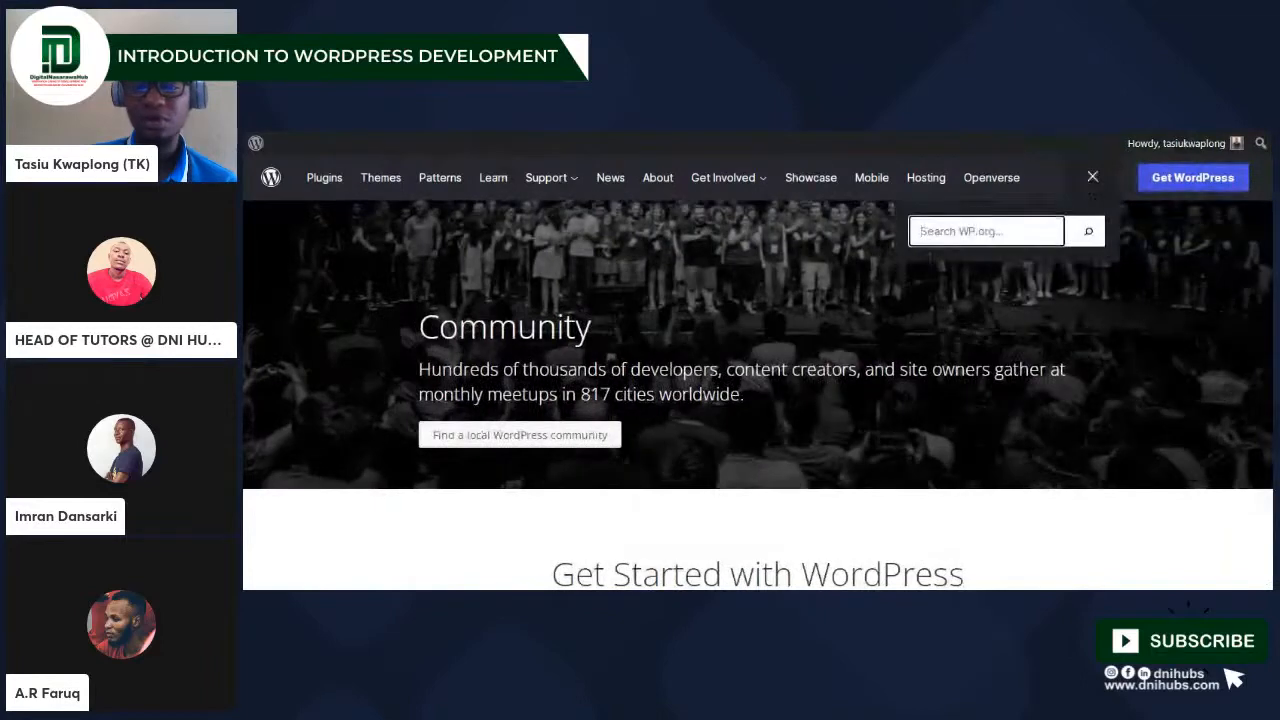
pyautogui.hotkey('ctrl', 'v')
pyautogui.press('Home')
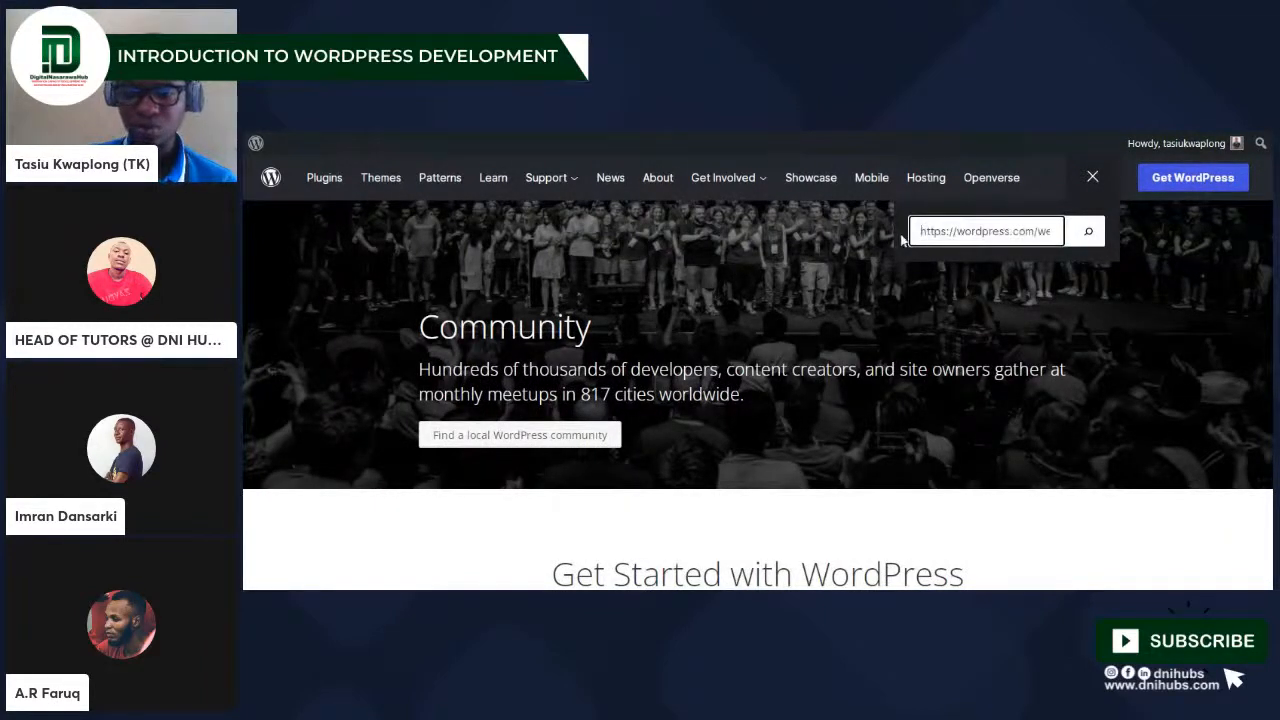
pyautogui.click(520, 435)
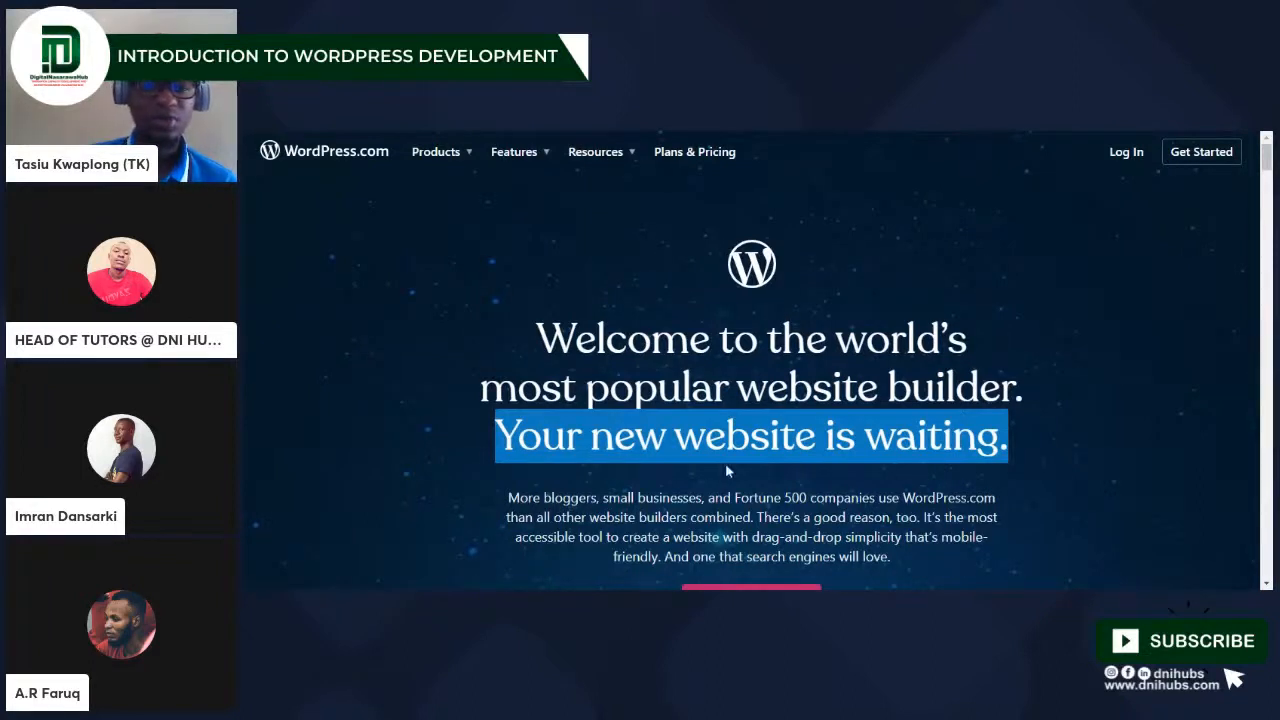
# On the WordPress.com login page, submit the saved account e-mail suggestion.
pyautogui.click(1125, 155)
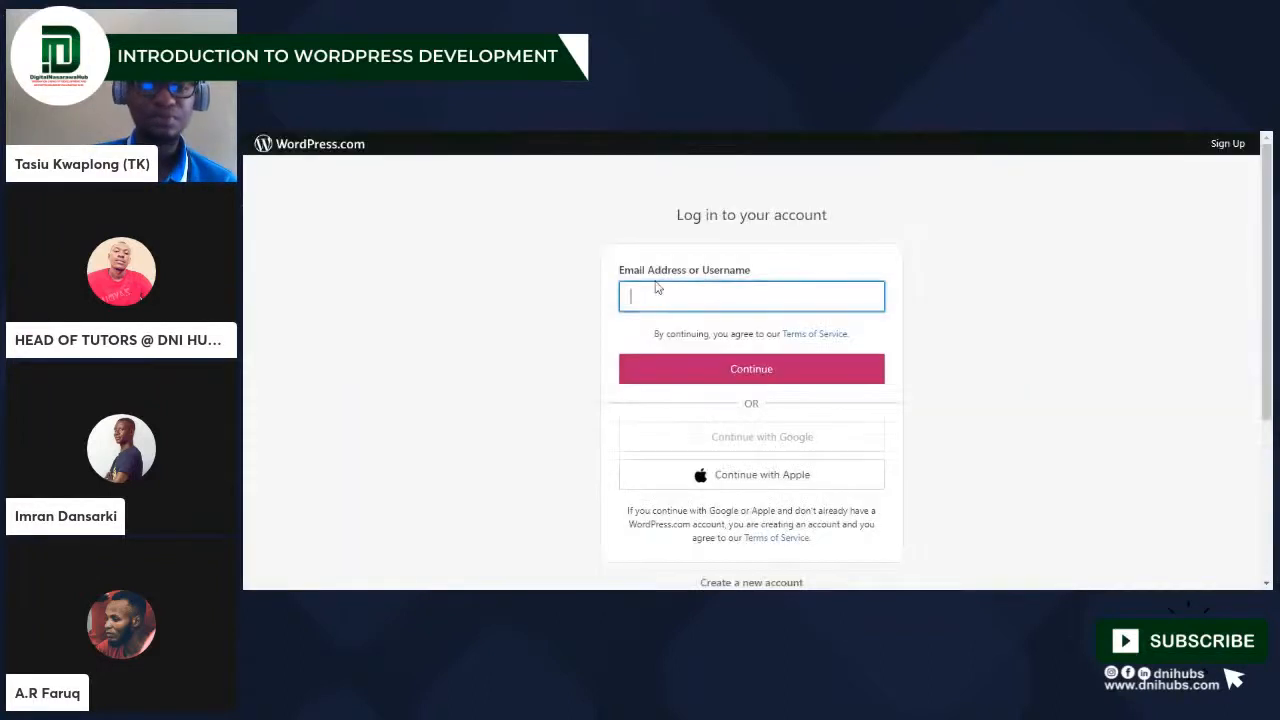
pyautogui.write('tas')
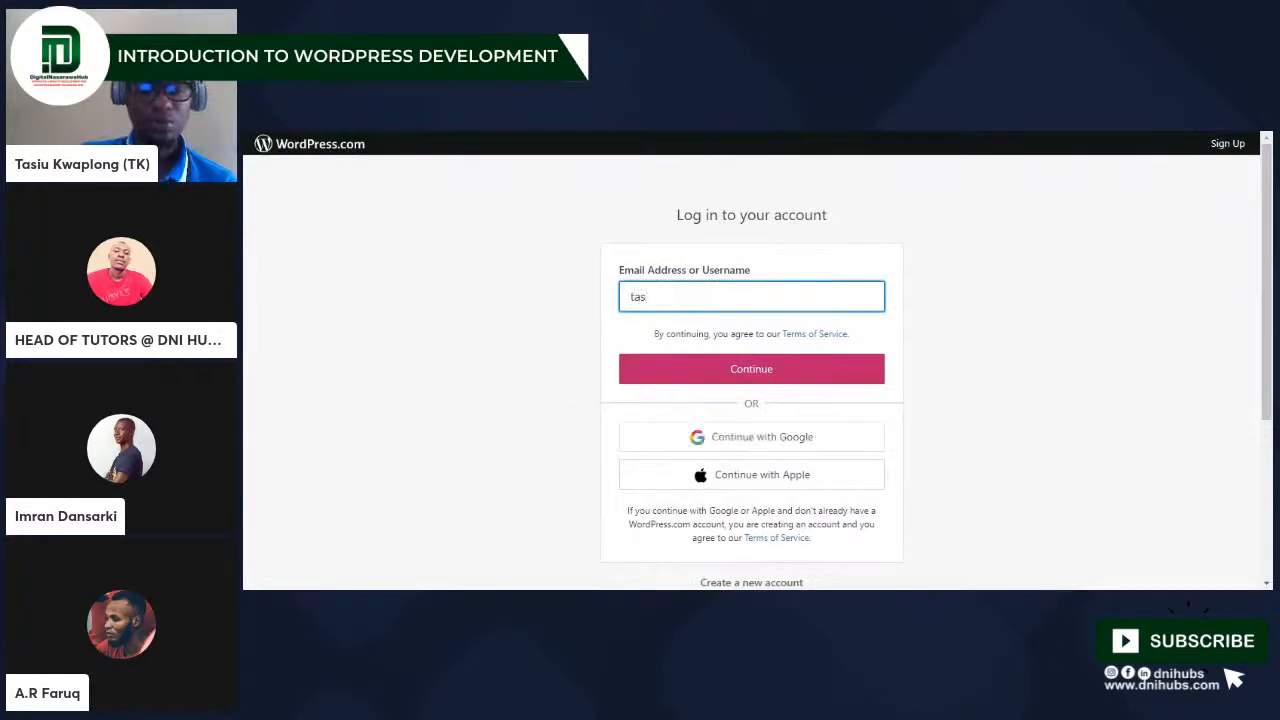
pyautogui.click(697, 333)
pyautogui.click(733, 369)
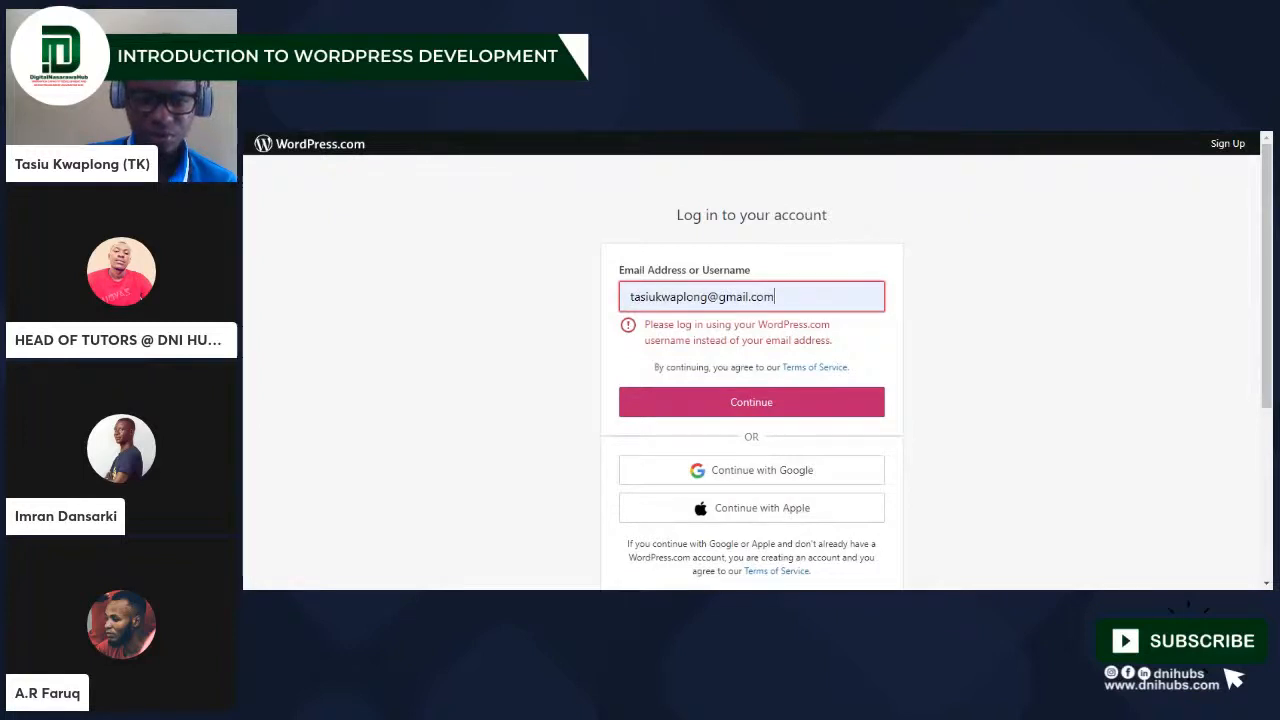
# Delete the e-mail domain so only the username remains, and submit it.
pyautogui.press('BackSpace')
pyautogui.press('BackSpace')
pyautogui.press('BackSpace')
pyautogui.press('BackSpace')
pyautogui.press('BackSpace')
pyautogui.press('BackSpace')
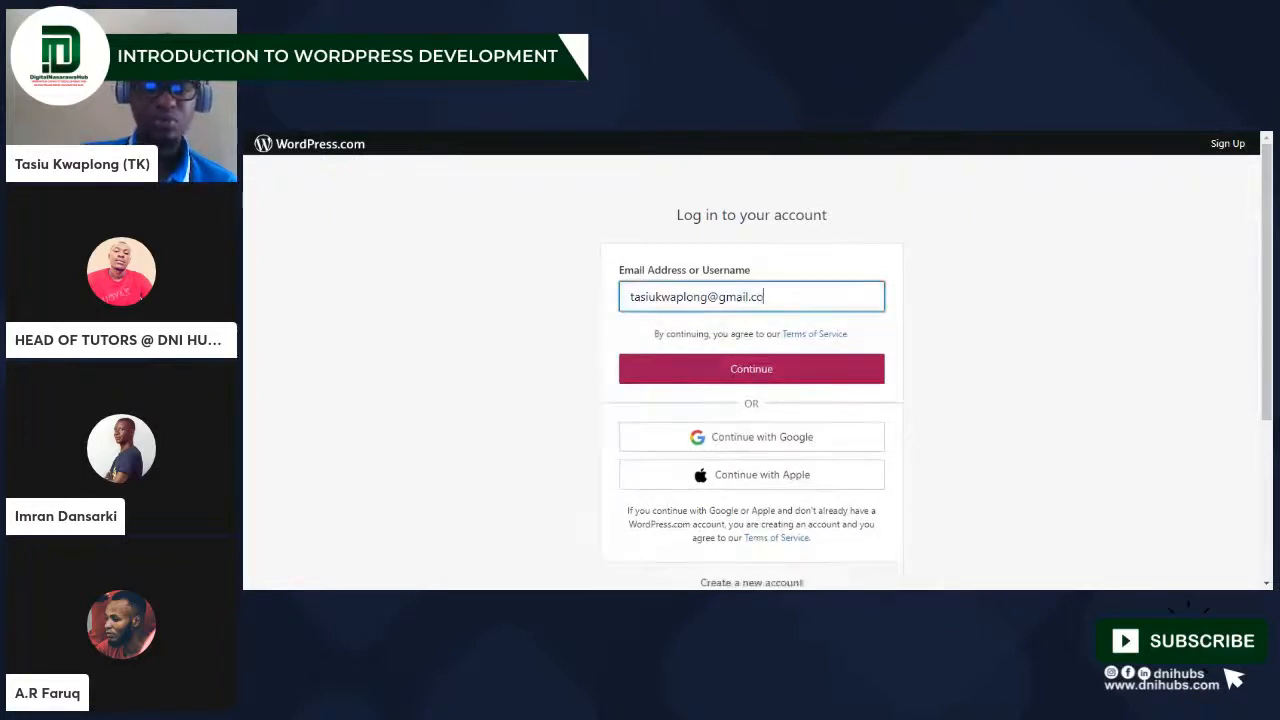
pyautogui.press('BackSpace')
pyautogui.press('BackSpace')
pyautogui.press('BackSpace')
pyautogui.press('BackSpace')
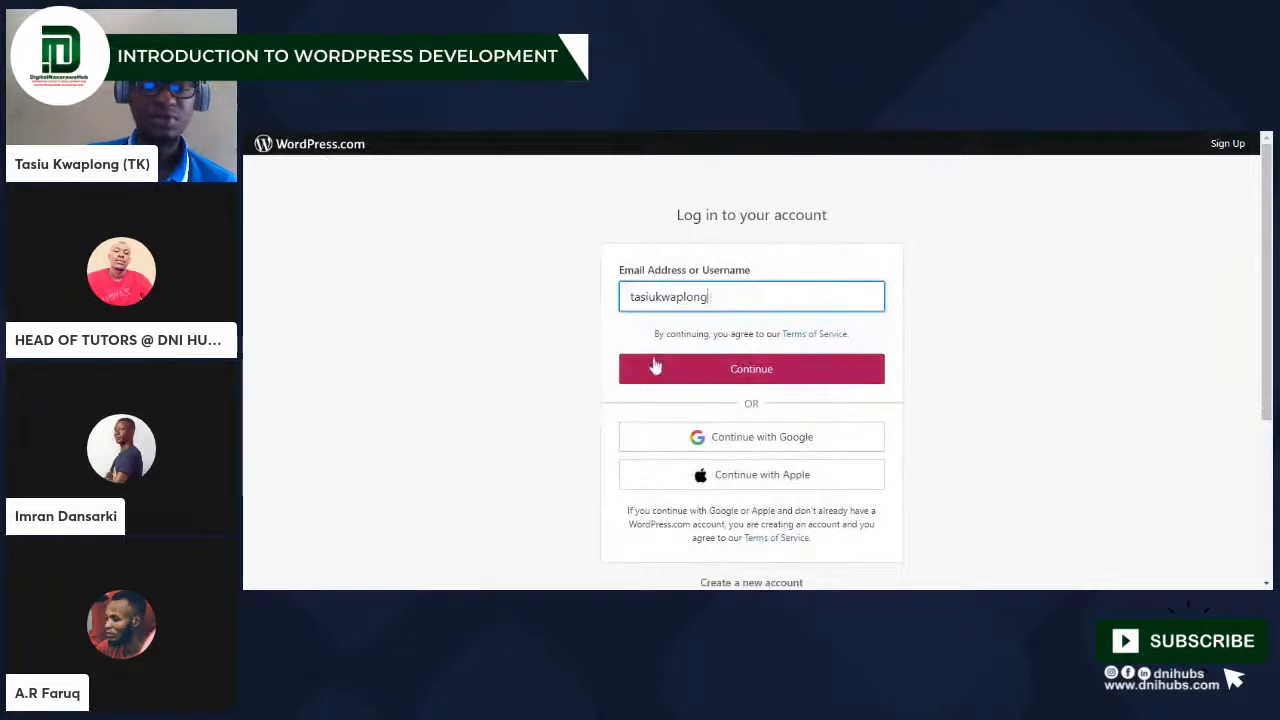
pyautogui.click(623, 326)
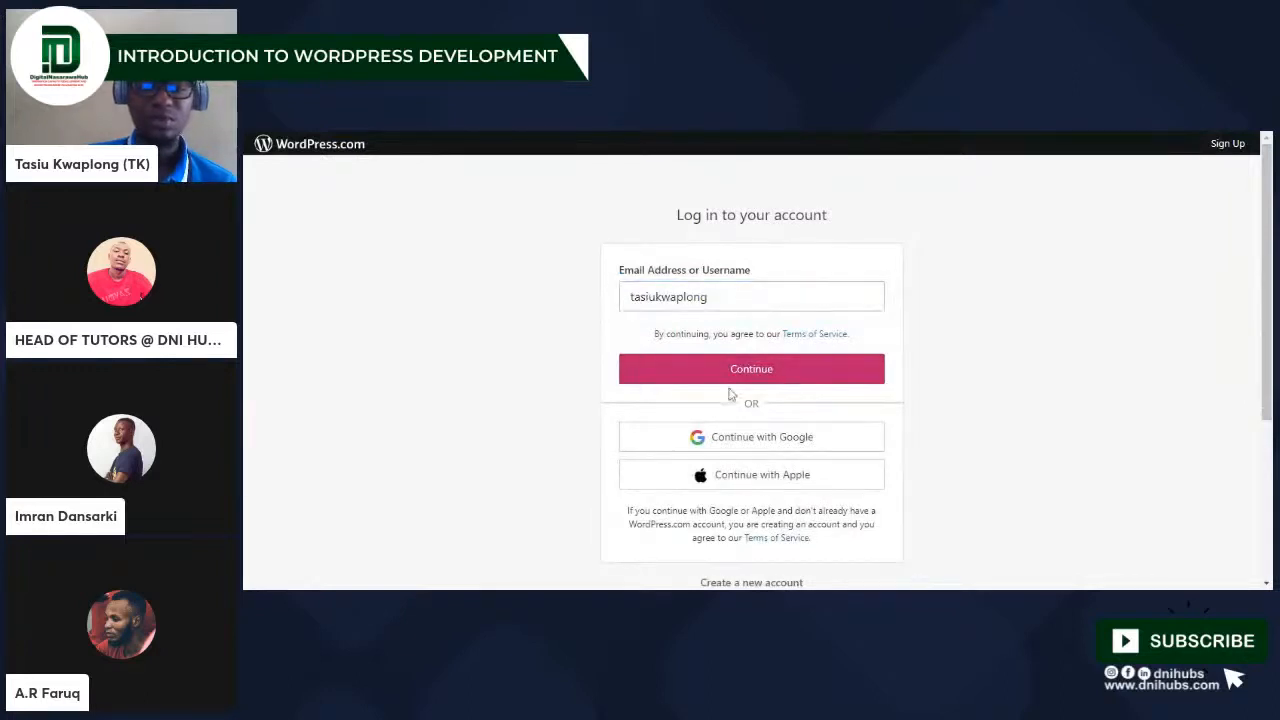
pyautogui.click(754, 372)
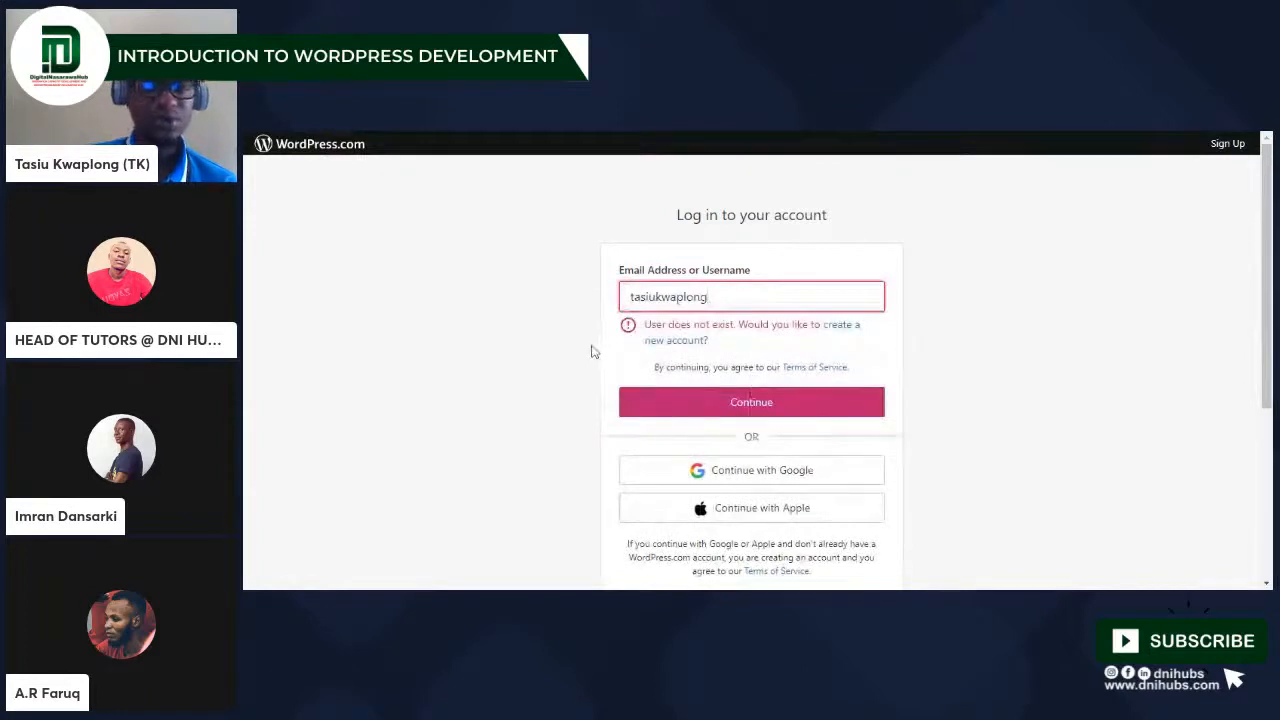
pyautogui.scroll(-1, 590, 351)
pyautogui.scroll(-2, 590, 351)
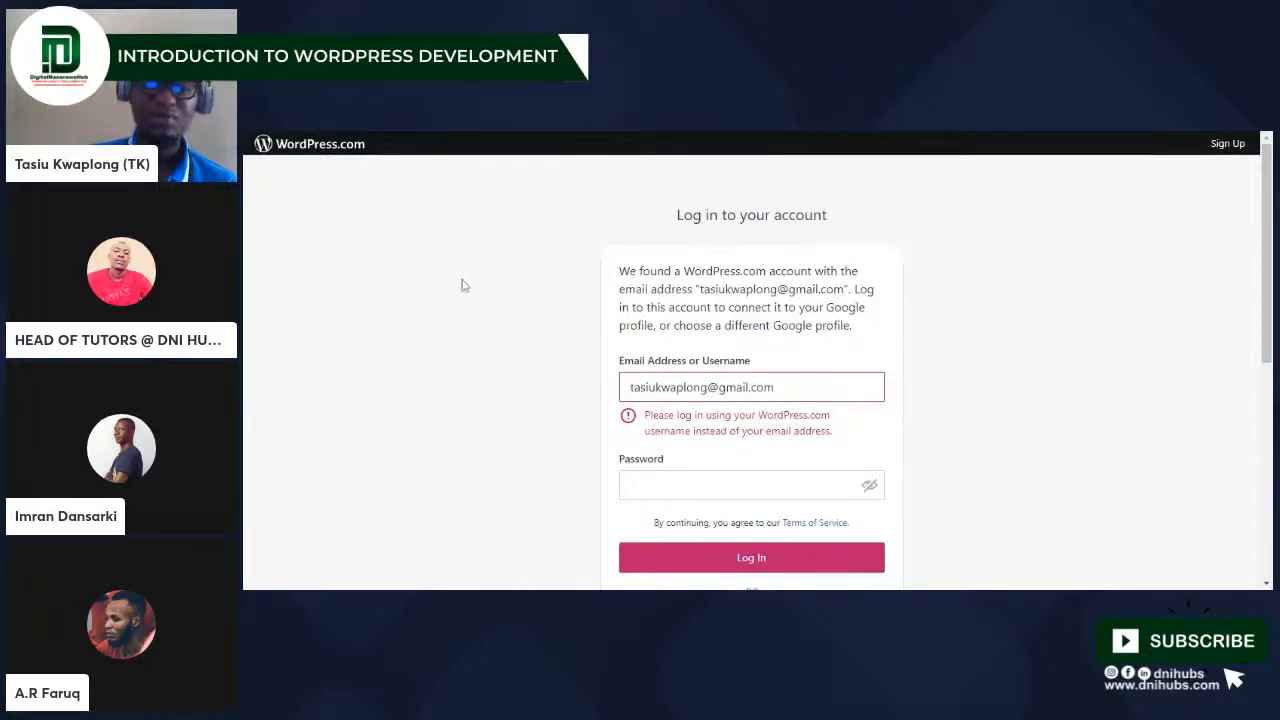
# Review the login options, then reset to an empty WordPress.com login form.
pyautogui.scroll(-2, 463, 285)
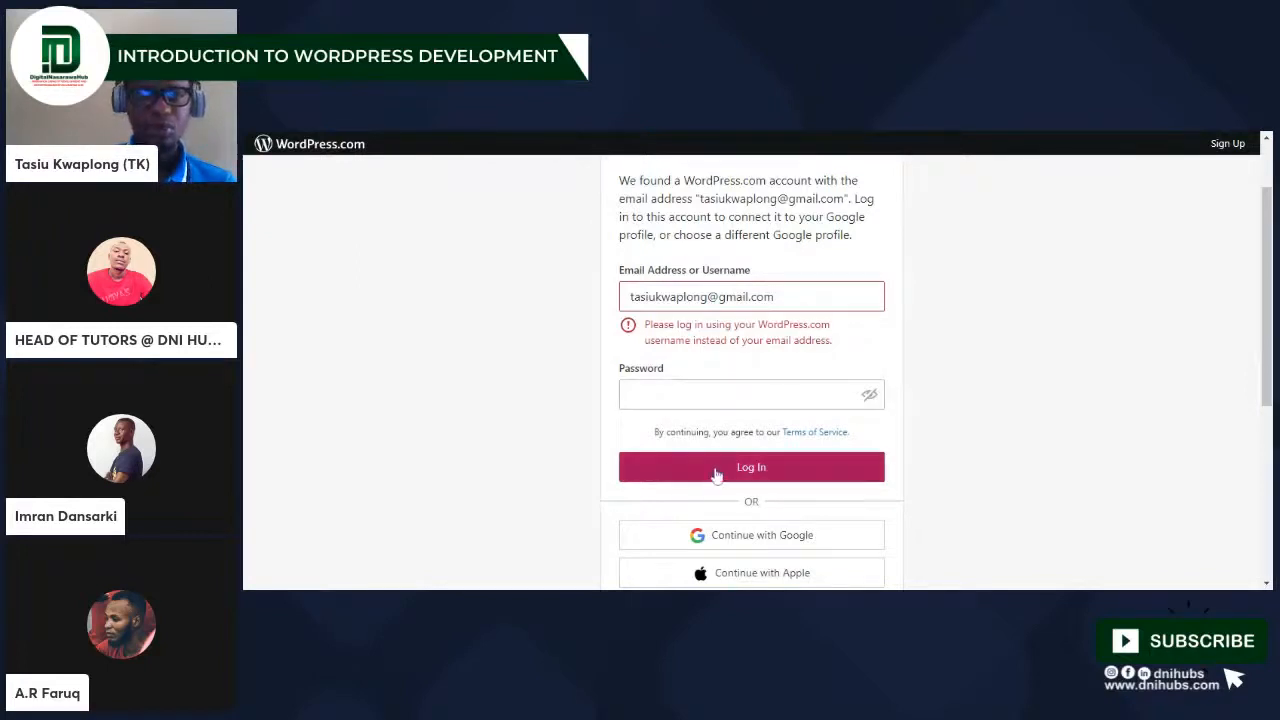
pyautogui.scroll(-5, 708, 512)
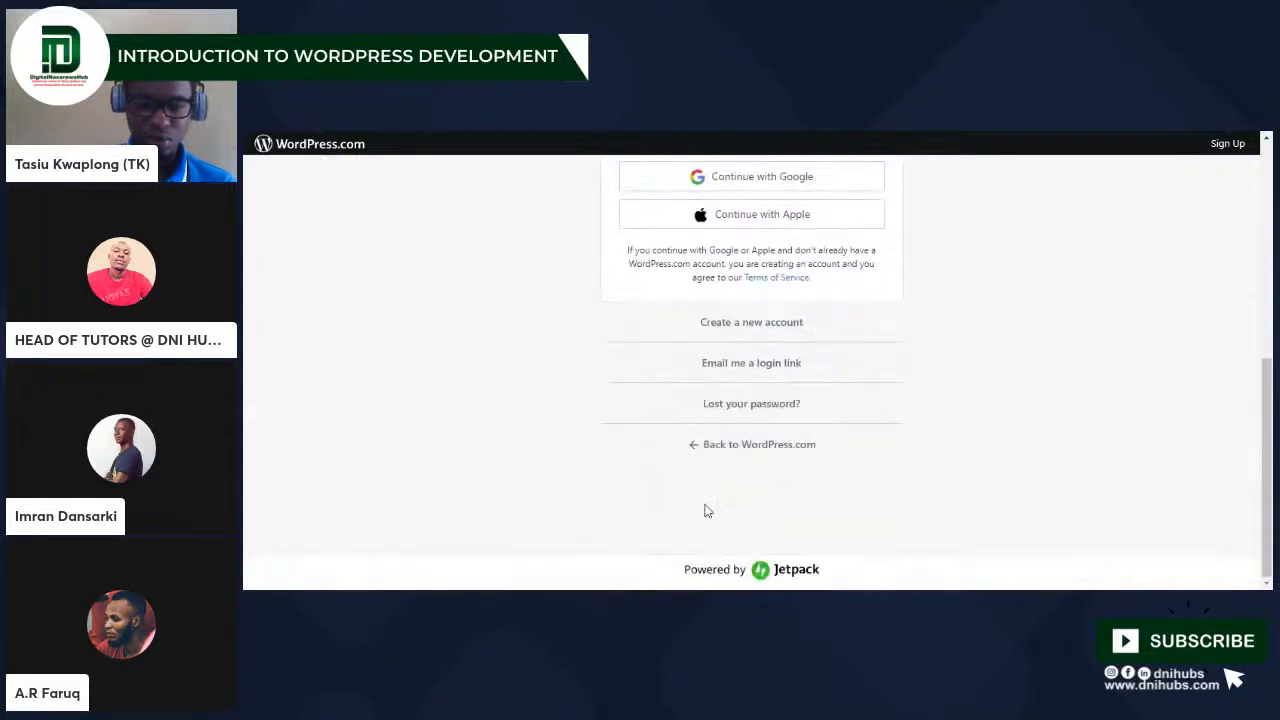
pyautogui.scroll(5, 705, 510)
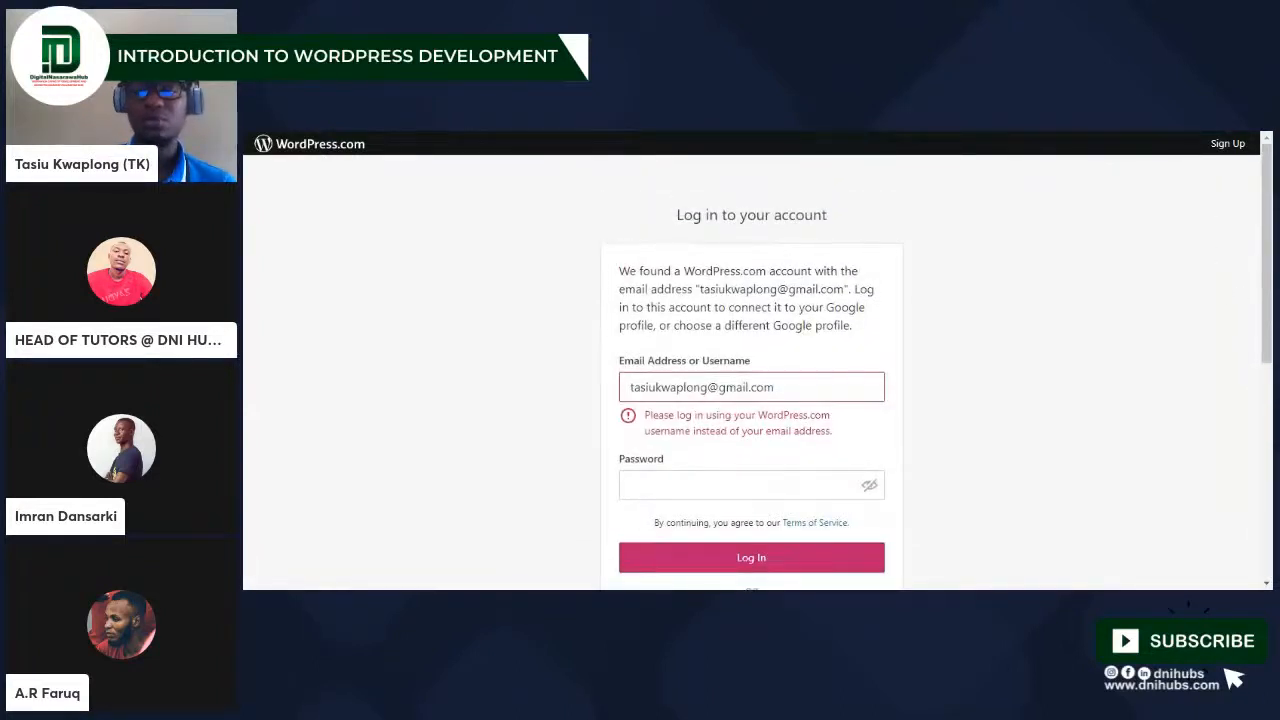
pyautogui.click(1228, 152)
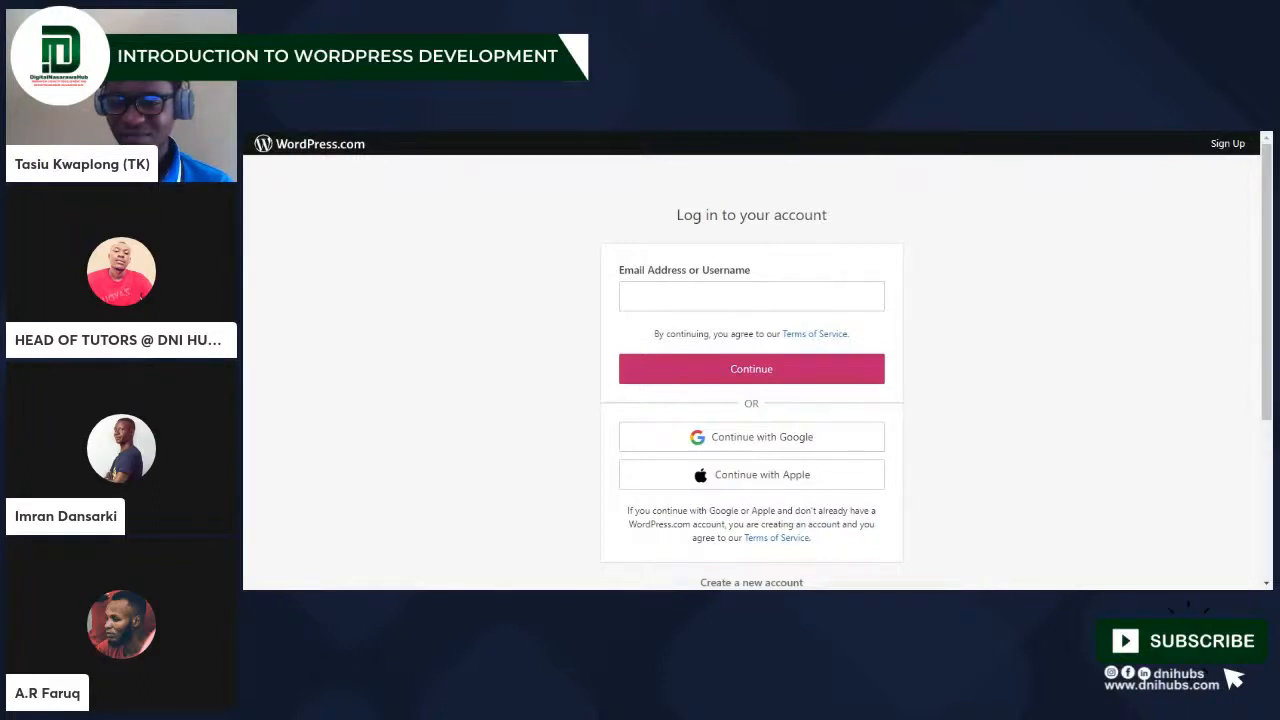
# Sign in through the Google-linked account to restore its login e-mail.
pyautogui.click(751, 296)
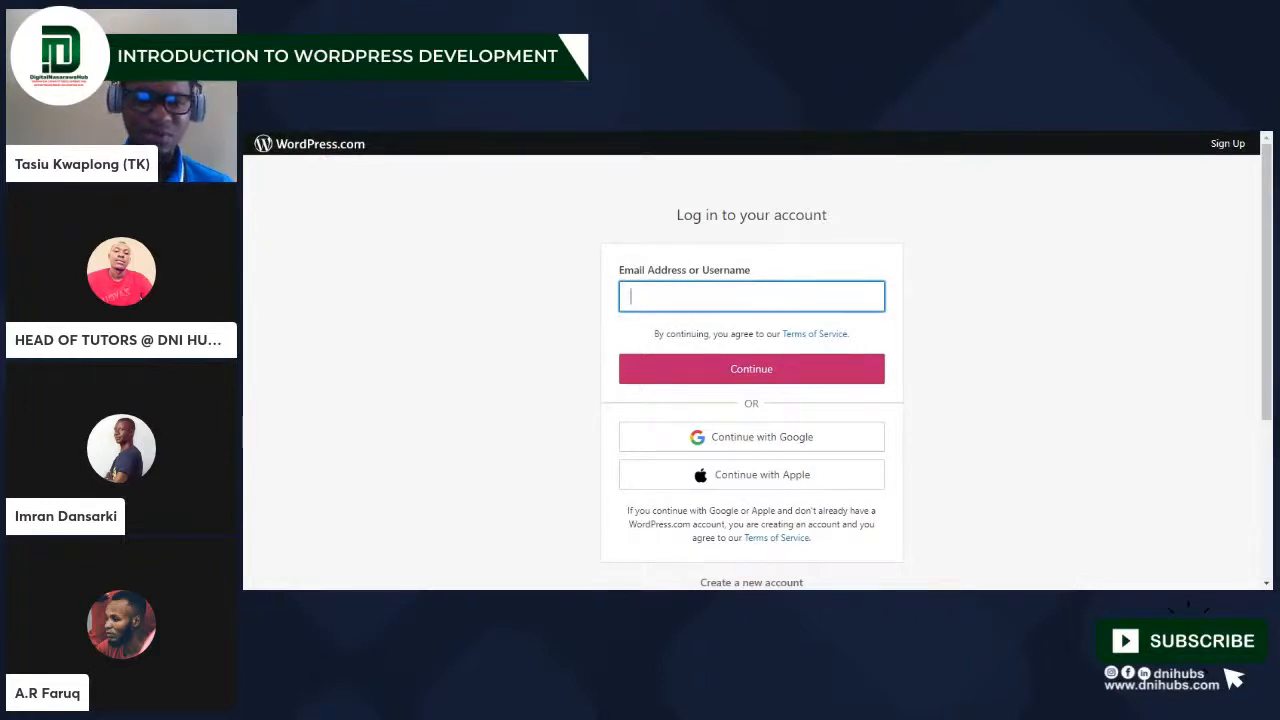
pyautogui.click(740, 440)
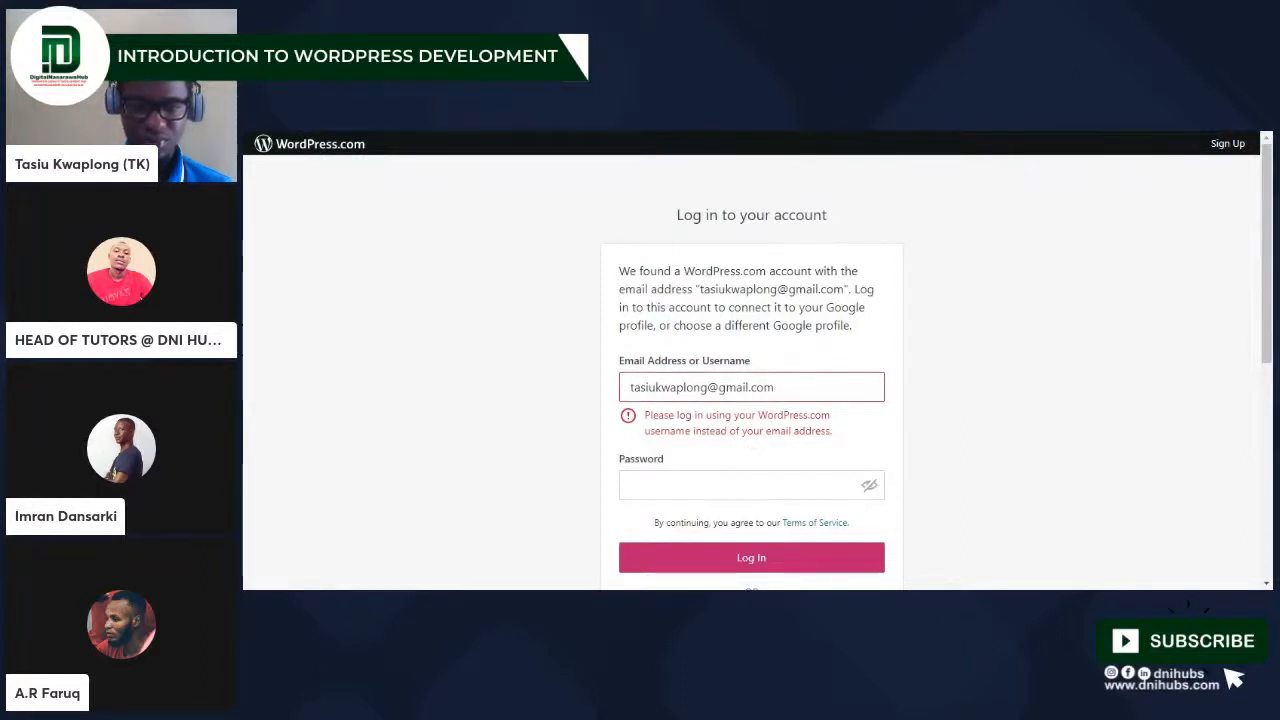
pyautogui.click(758, 463)
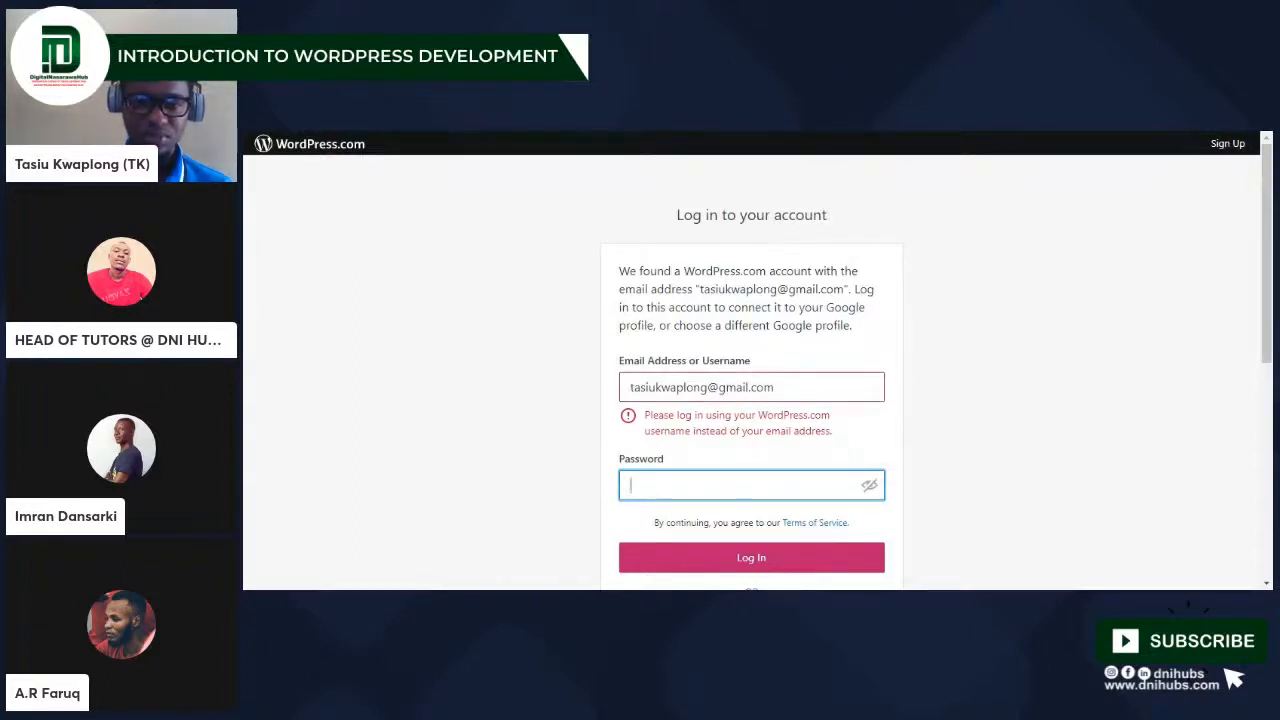
pyautogui.moveTo(708, 387); pyautogui.dragTo(929, 400)
pyautogui.press('BackSpace')
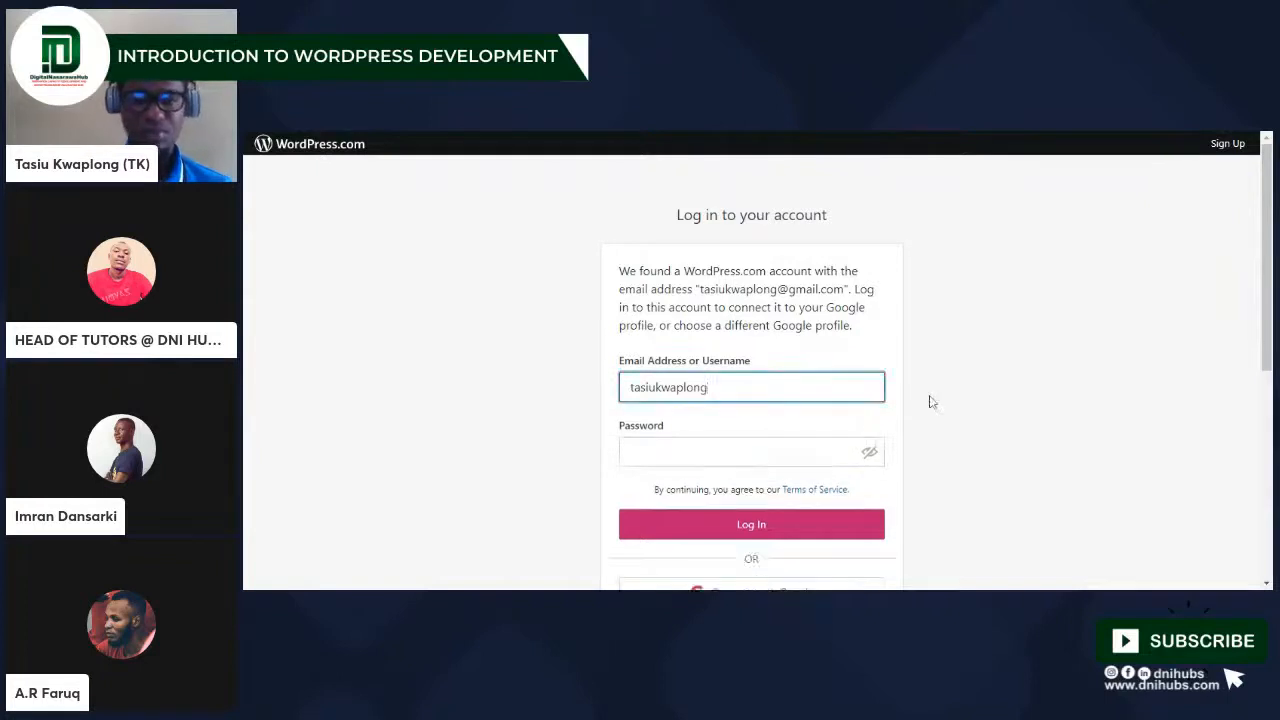
pyautogui.press('Tab')
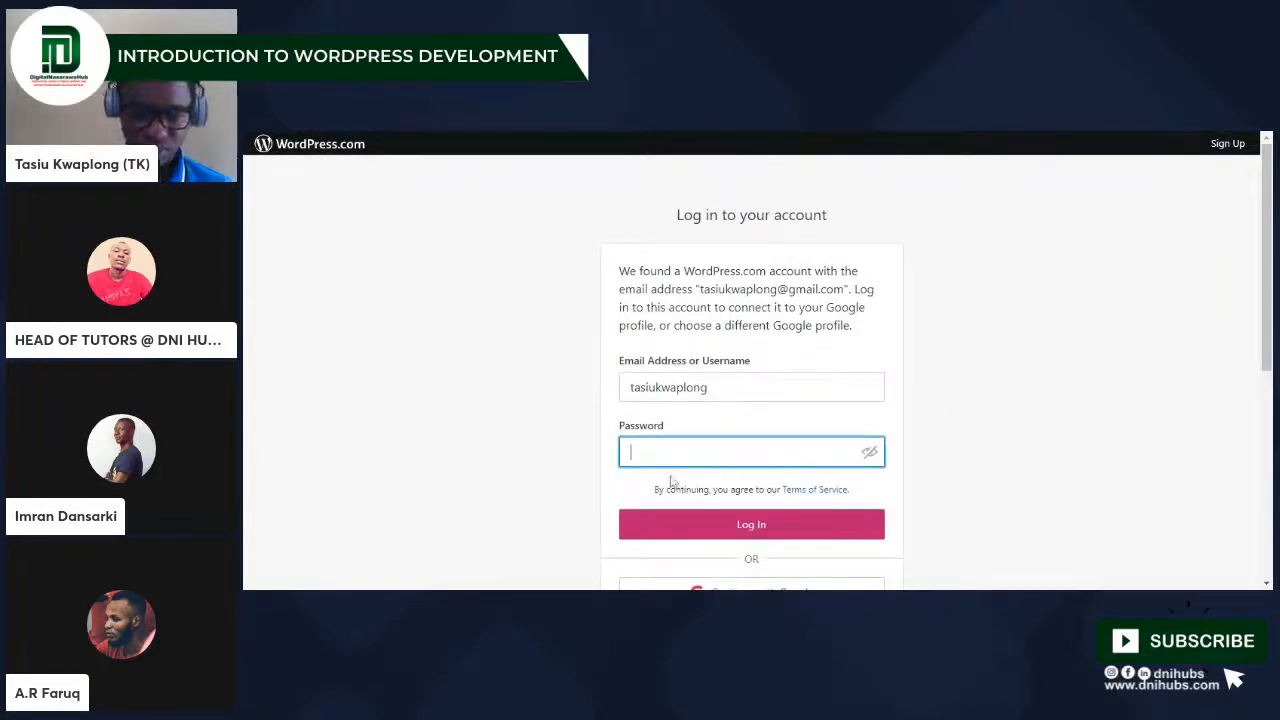
pyautogui.click(606, 487)
pyautogui.scroll(-1, 605, 487)
pyautogui.scroll(-1, 606, 487)
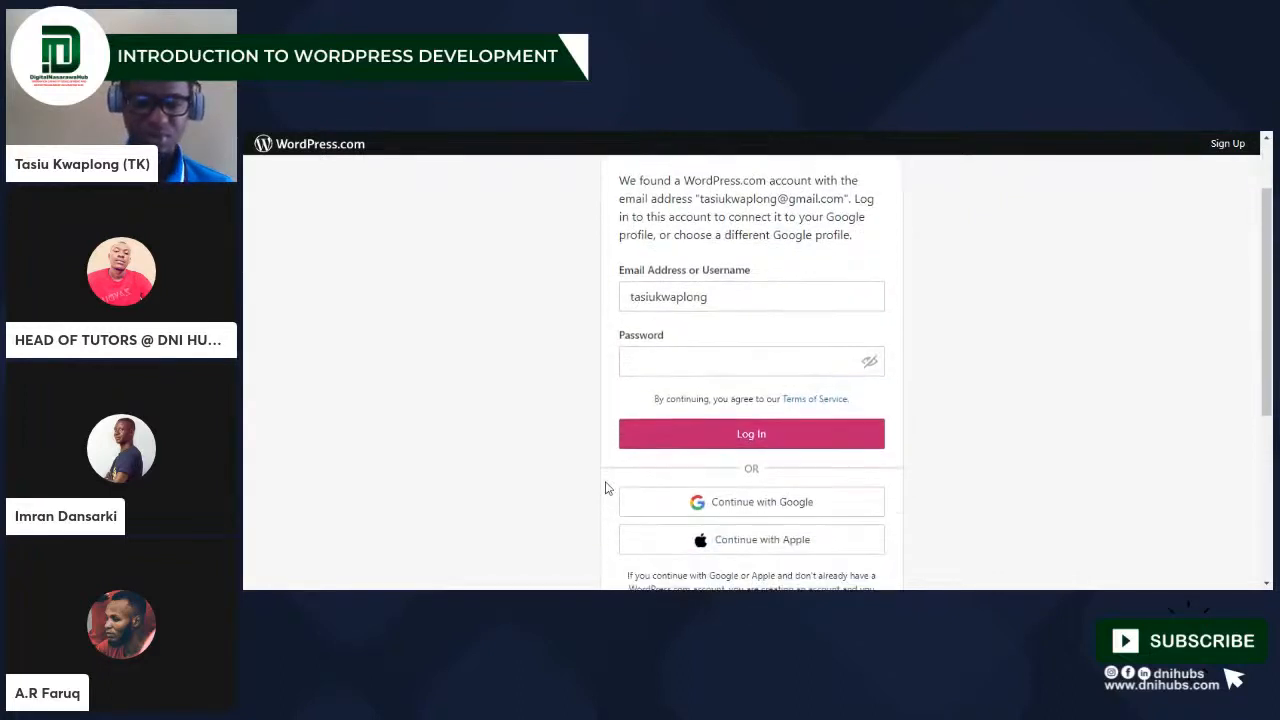
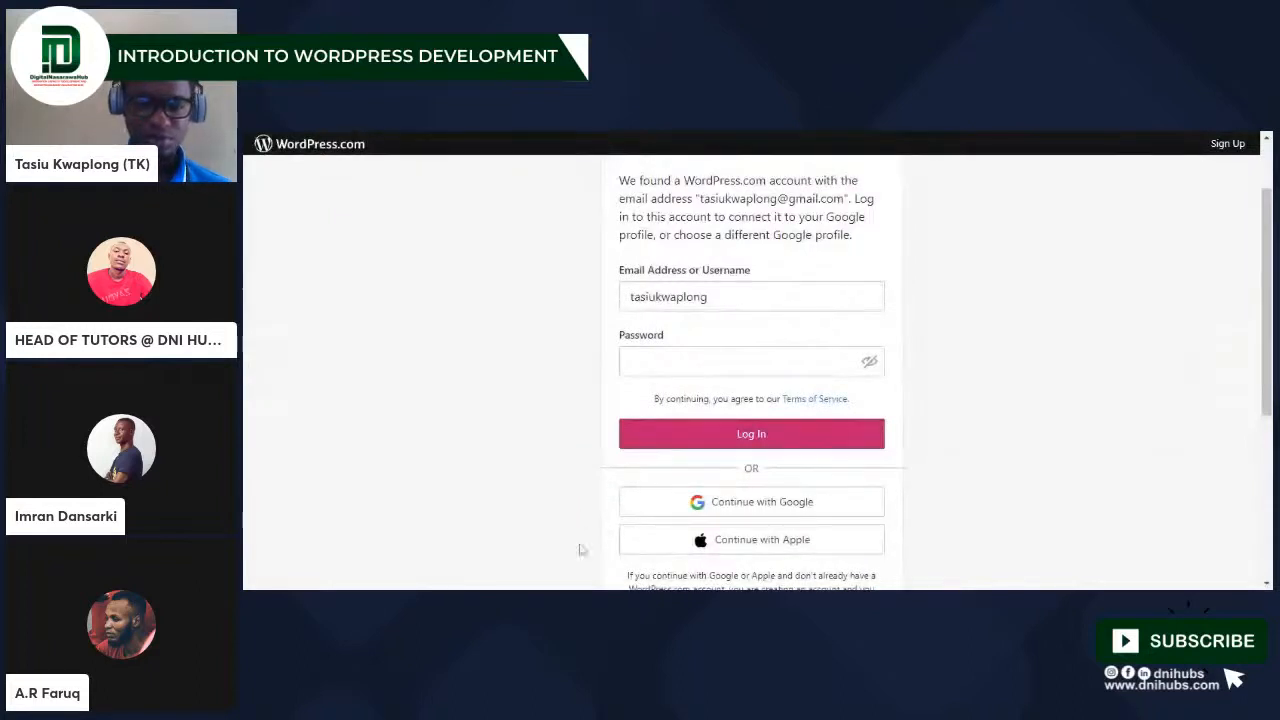
# Start a new site from the login page, continuing with the already signed-in account to reach 'Choose a domain'.
pyautogui.scroll(-3, 470, 323)
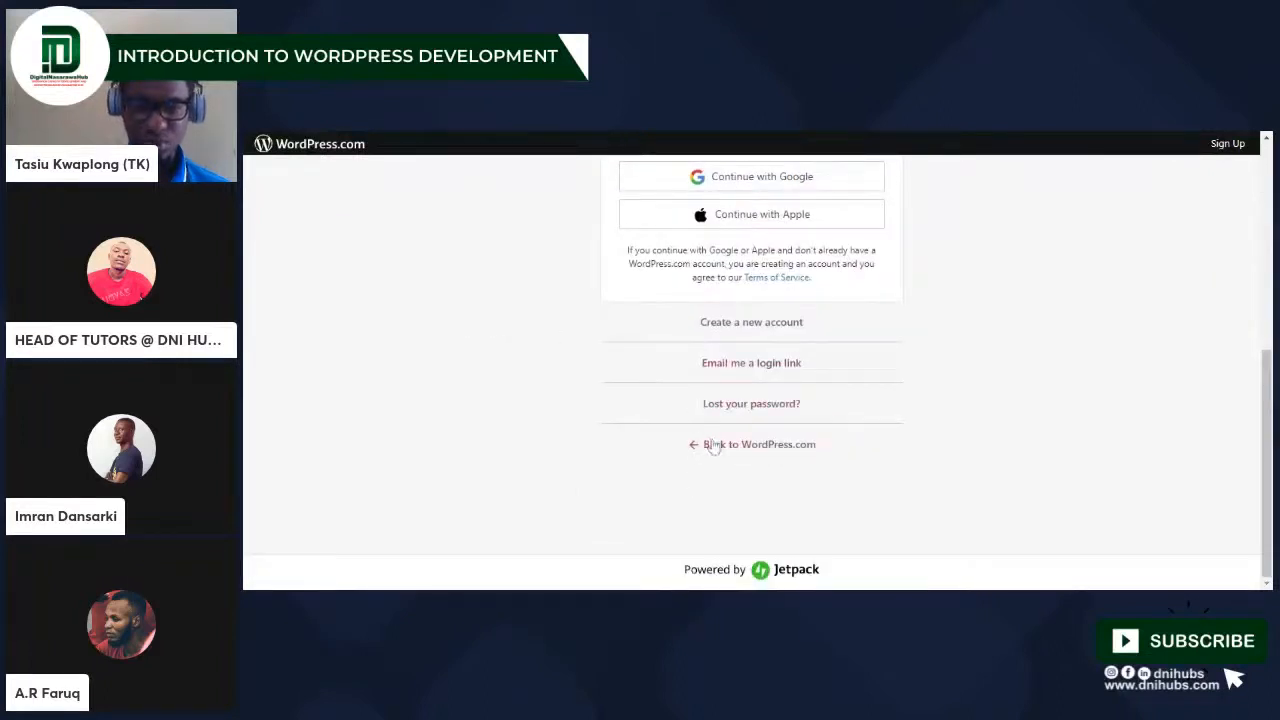
pyautogui.click(743, 324)
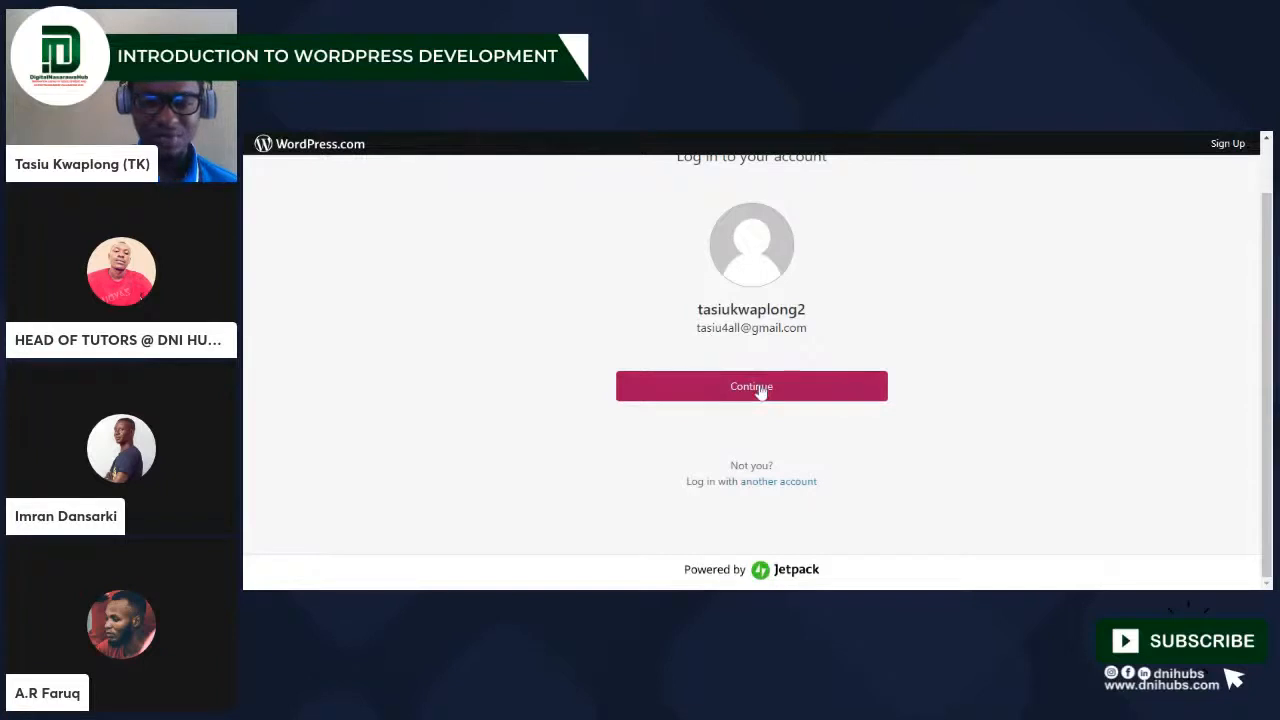
pyautogui.click(759, 390)
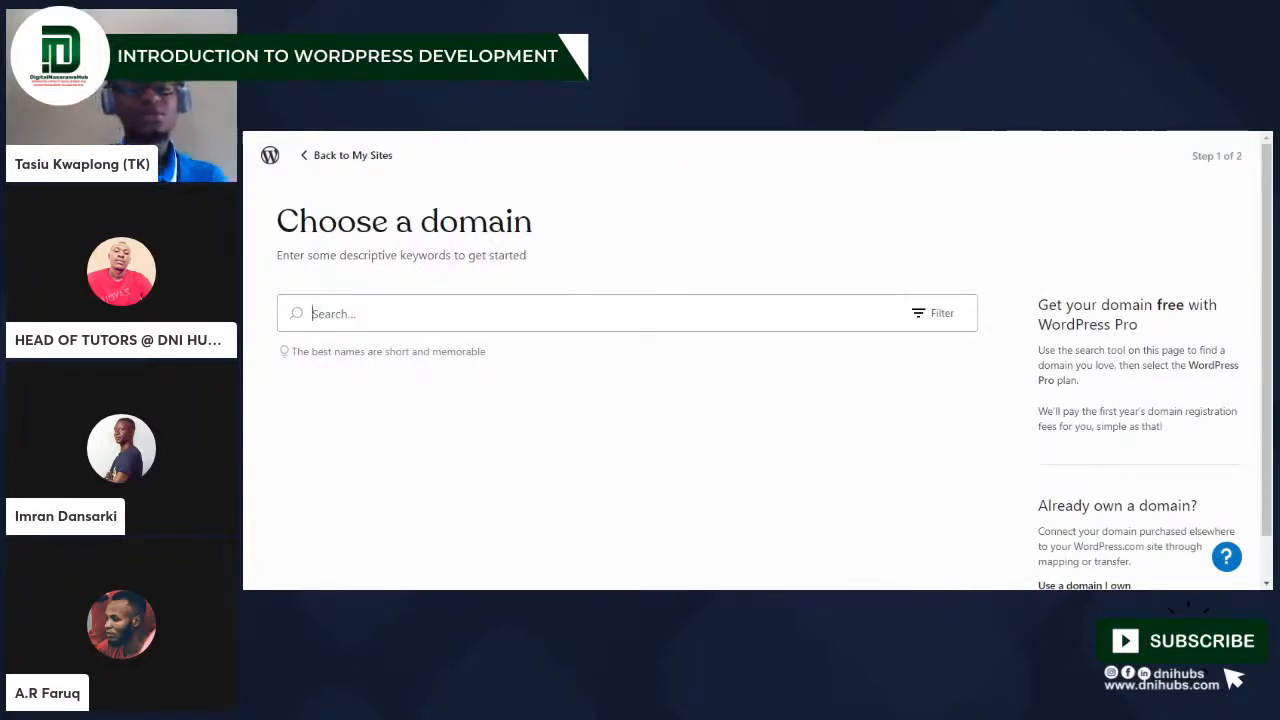
# Search 'tkstor' for a domain and select tk-stores.com for the new site.
pyautogui.write('tk')
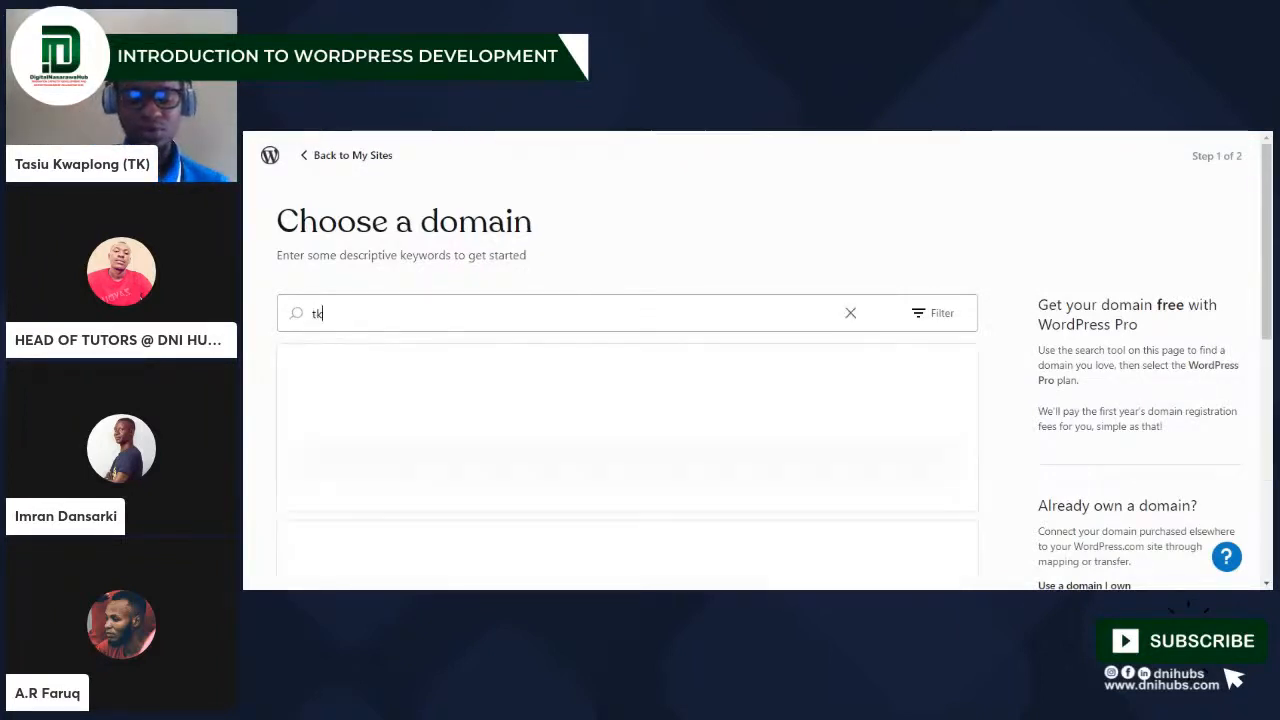
pyautogui.write('stores')
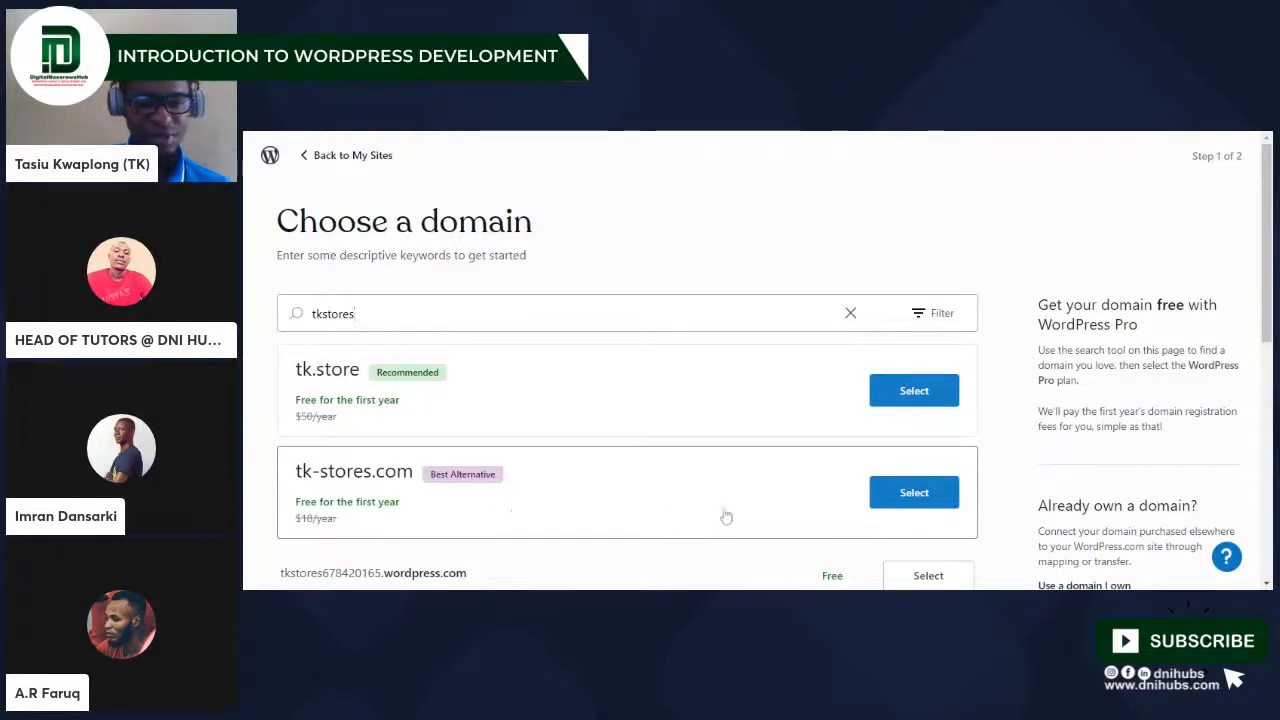
pyautogui.click(900, 494)
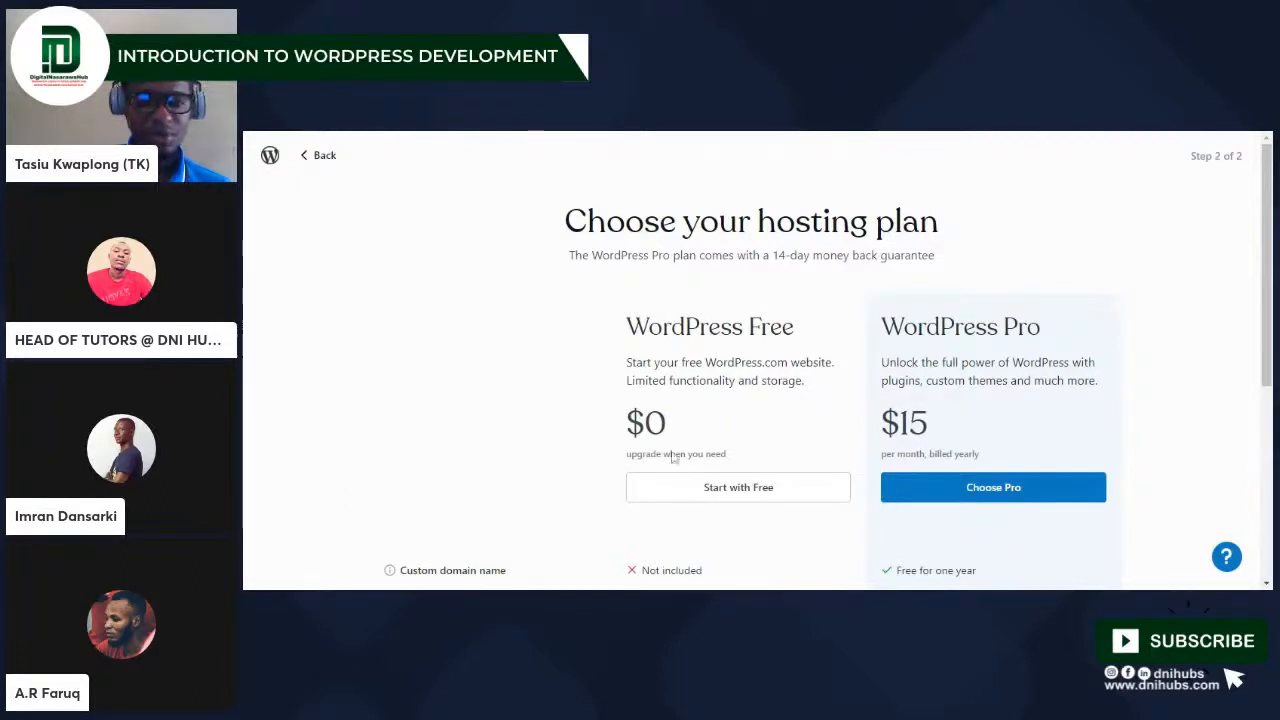
# Choose 'Start with Free' on the WordPress Free plan to reach secure checkout.
pyautogui.click(701, 489)
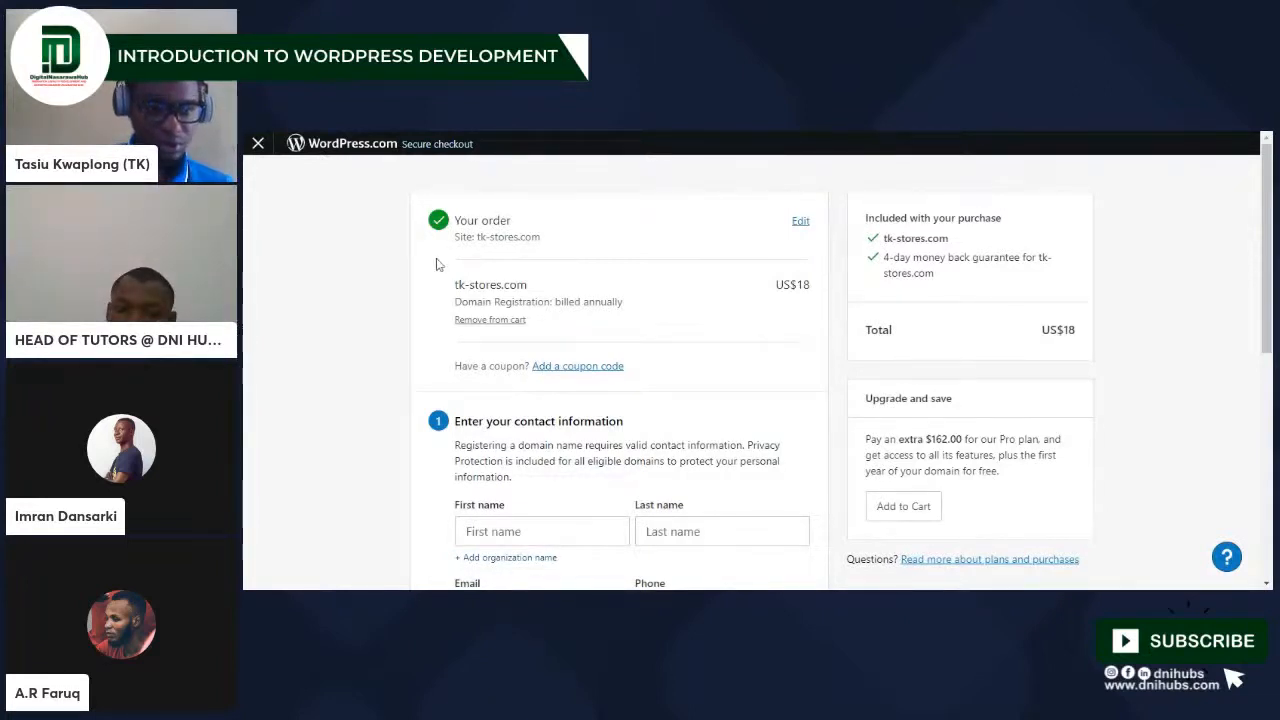
# Enter the contact's first name, autofill the remaining contact details, and submit the form.
pyautogui.scroll(-1, 436, 264)
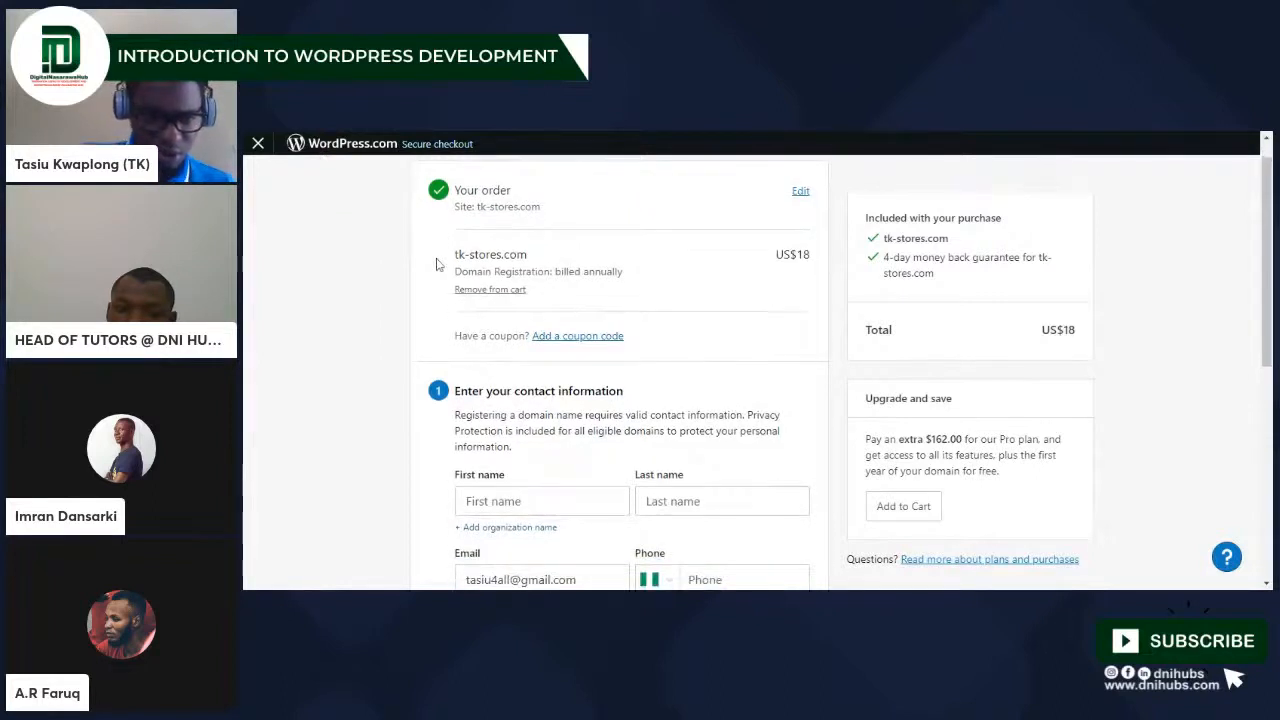
pyautogui.scroll(-5, 436, 264)
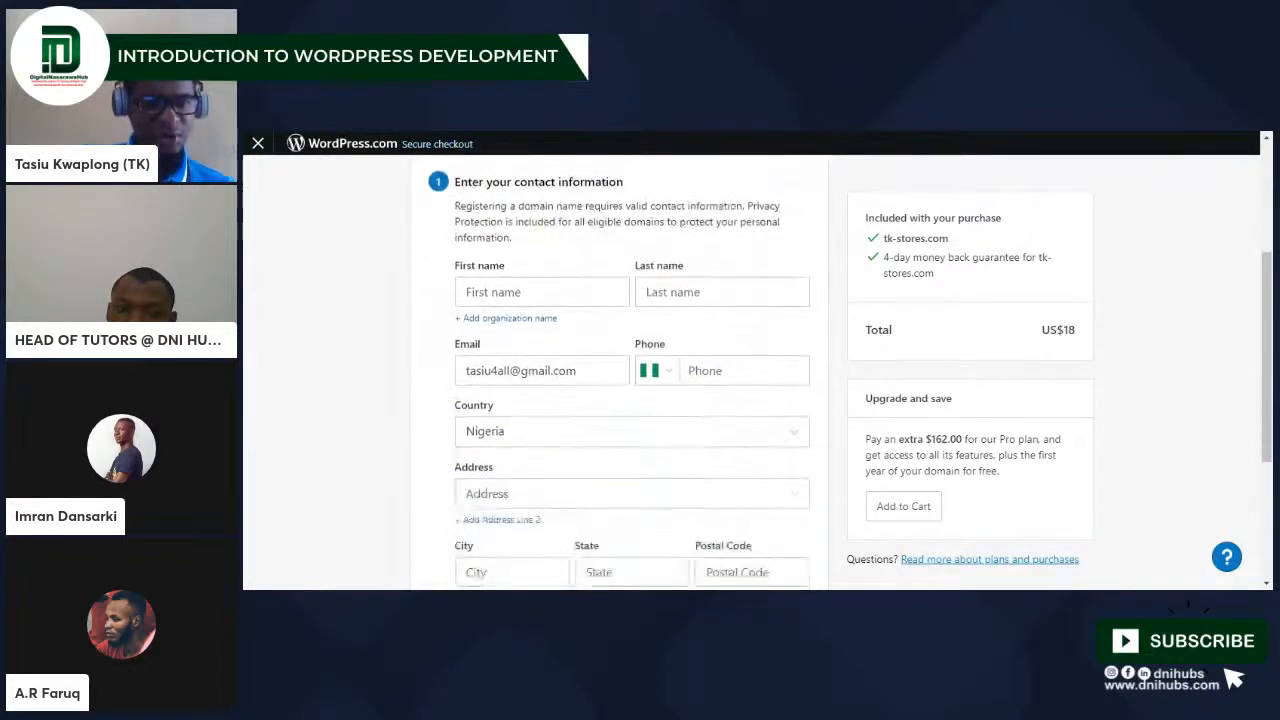
pyautogui.scroll(-1, 632, 380)
pyautogui.click(466, 229)
pyautogui.write('Tasiu')
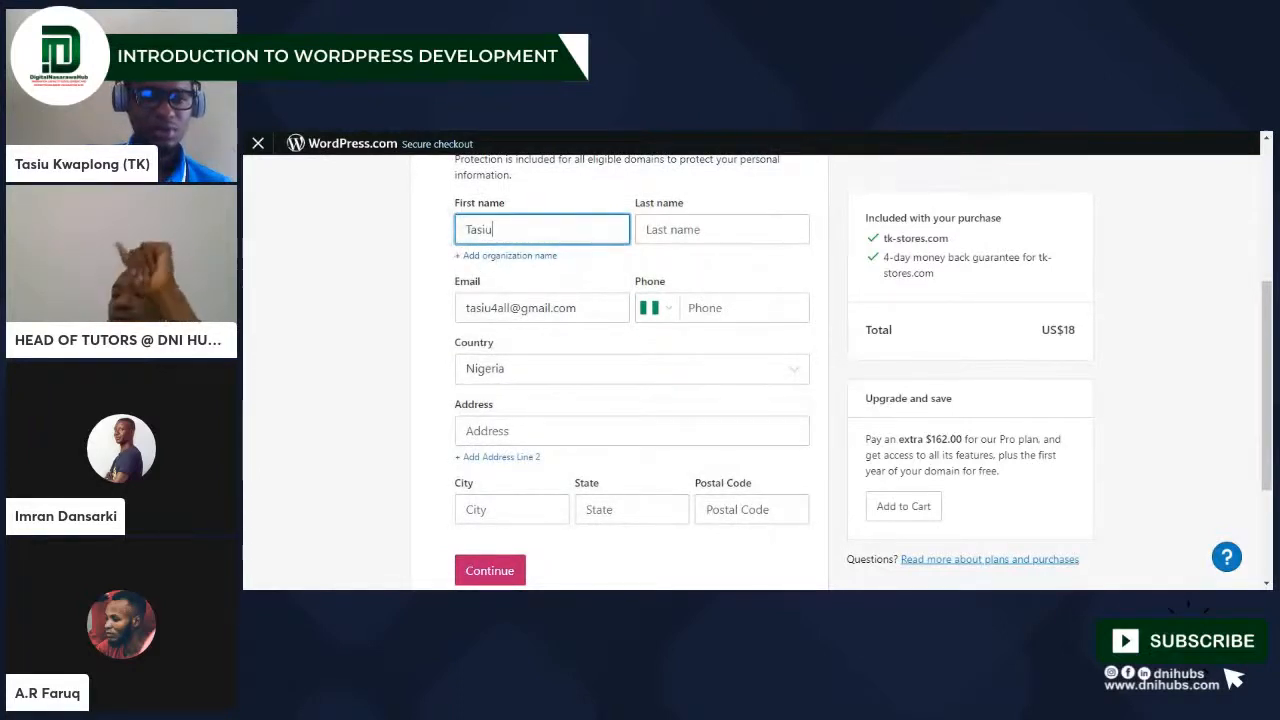
pyautogui.click(492, 338)
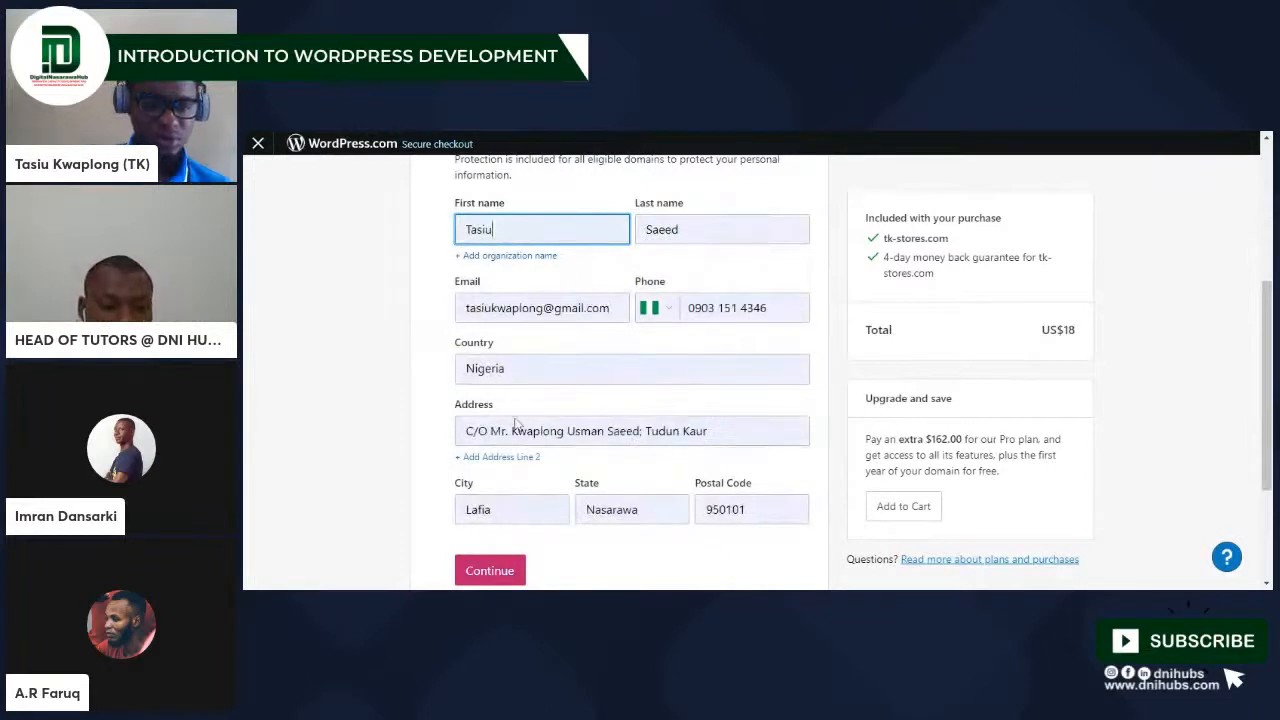
pyautogui.scroll(-1, 500, 473)
pyautogui.scroll(-3, 500, 473)
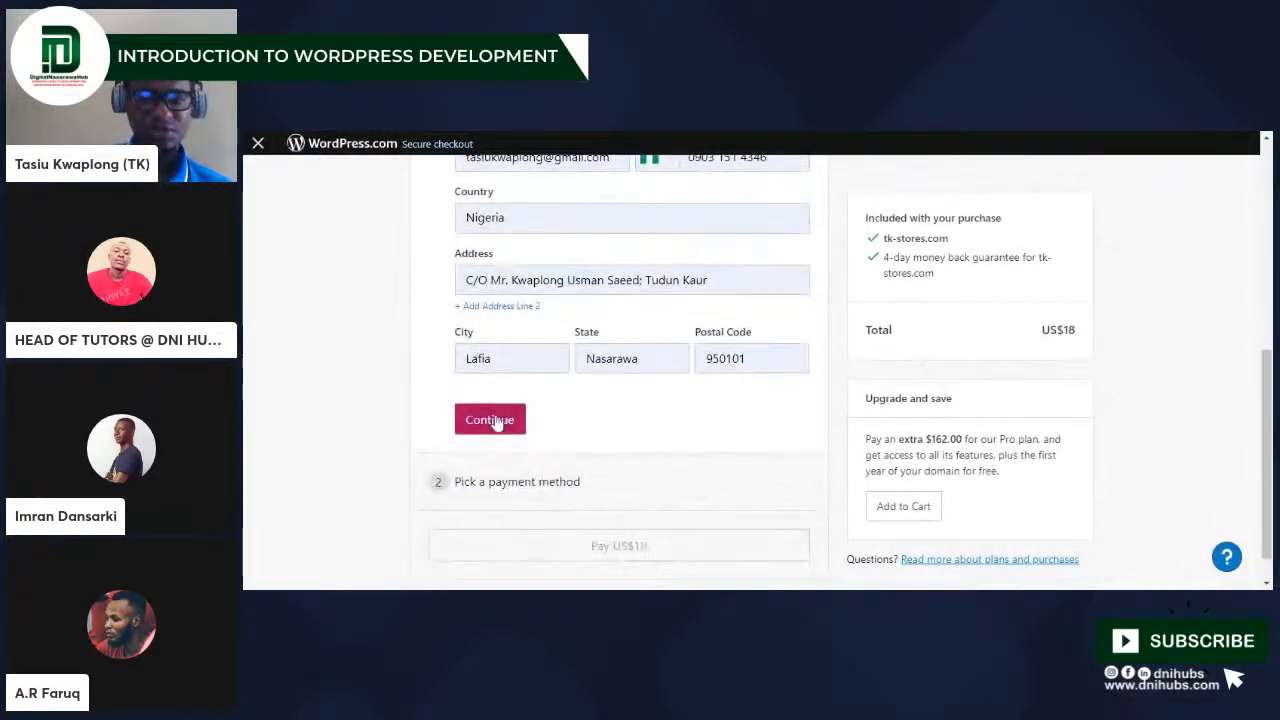
pyautogui.click(492, 420)
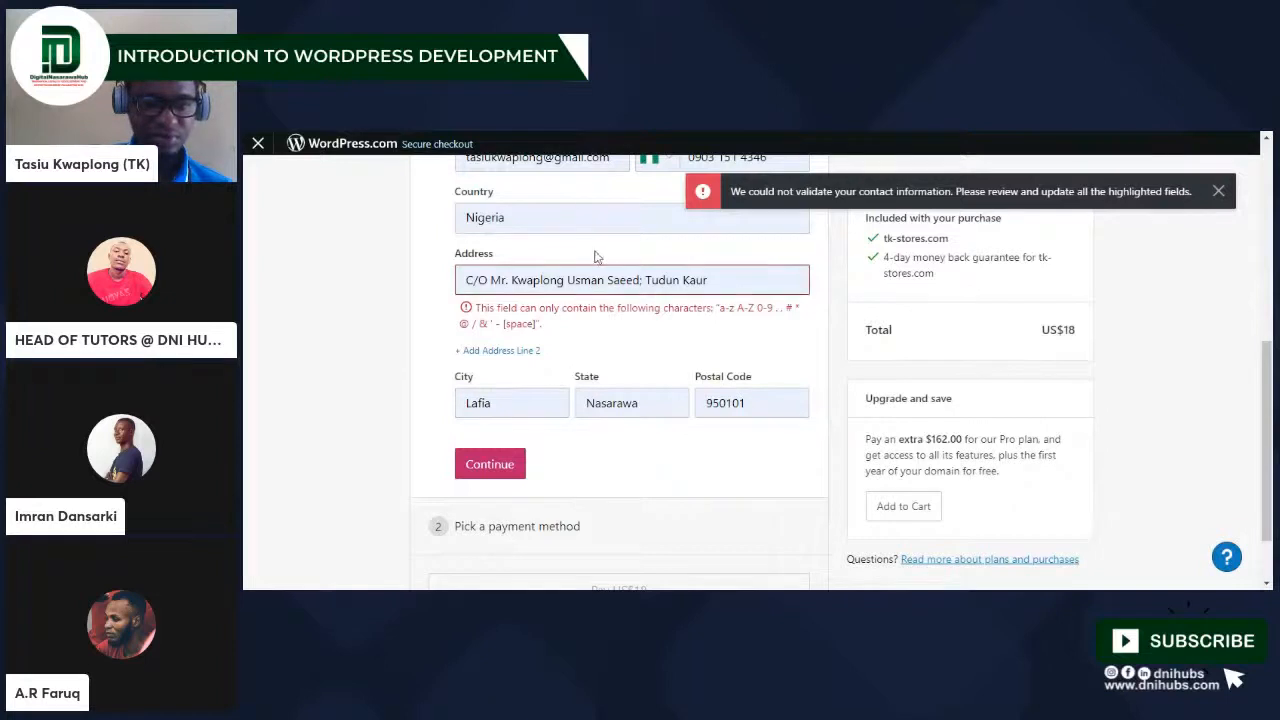
# Delete the invalid semicolon from the address and resubmit the contact information.
pyautogui.click(605, 280)
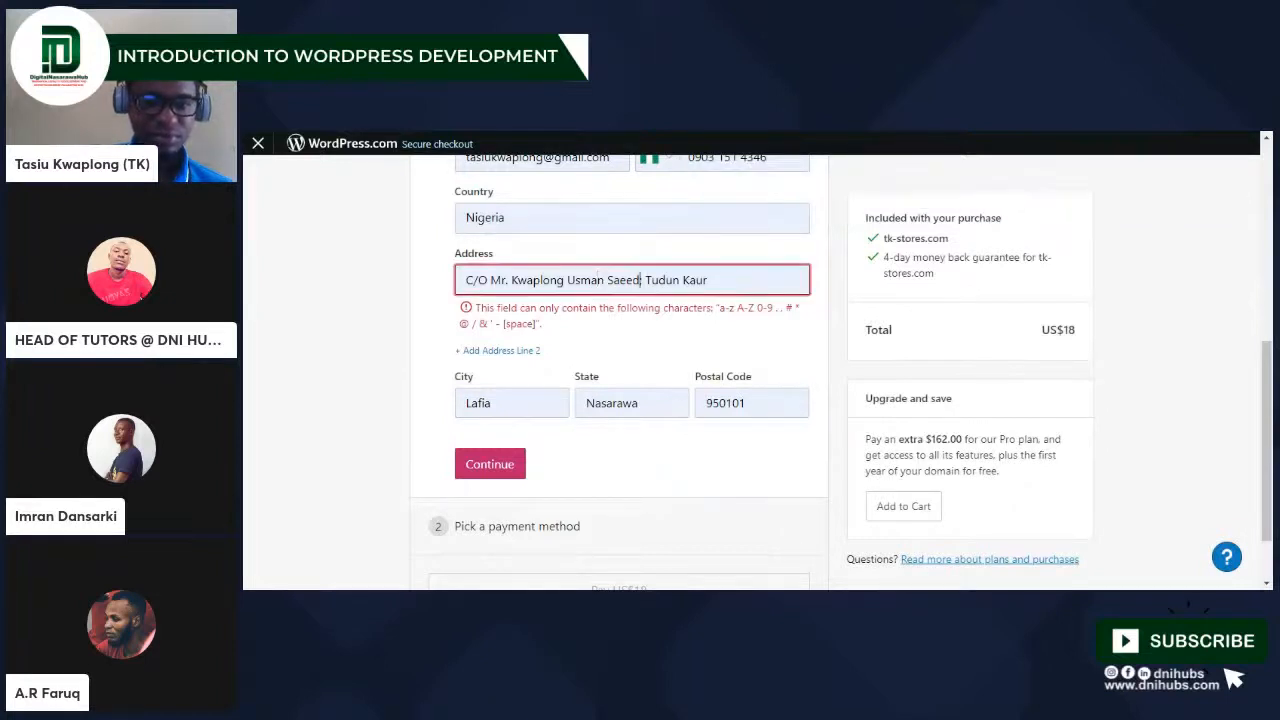
pyautogui.press('BackSpace')
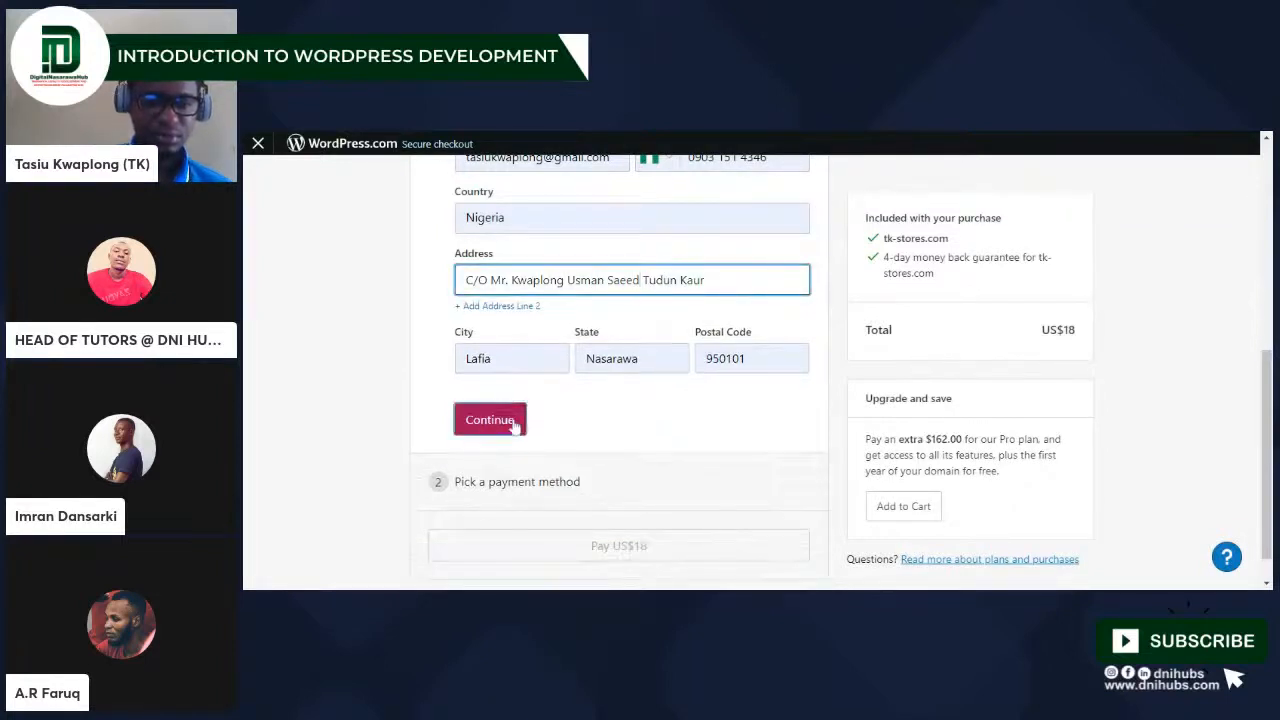
pyautogui.click(514, 423)
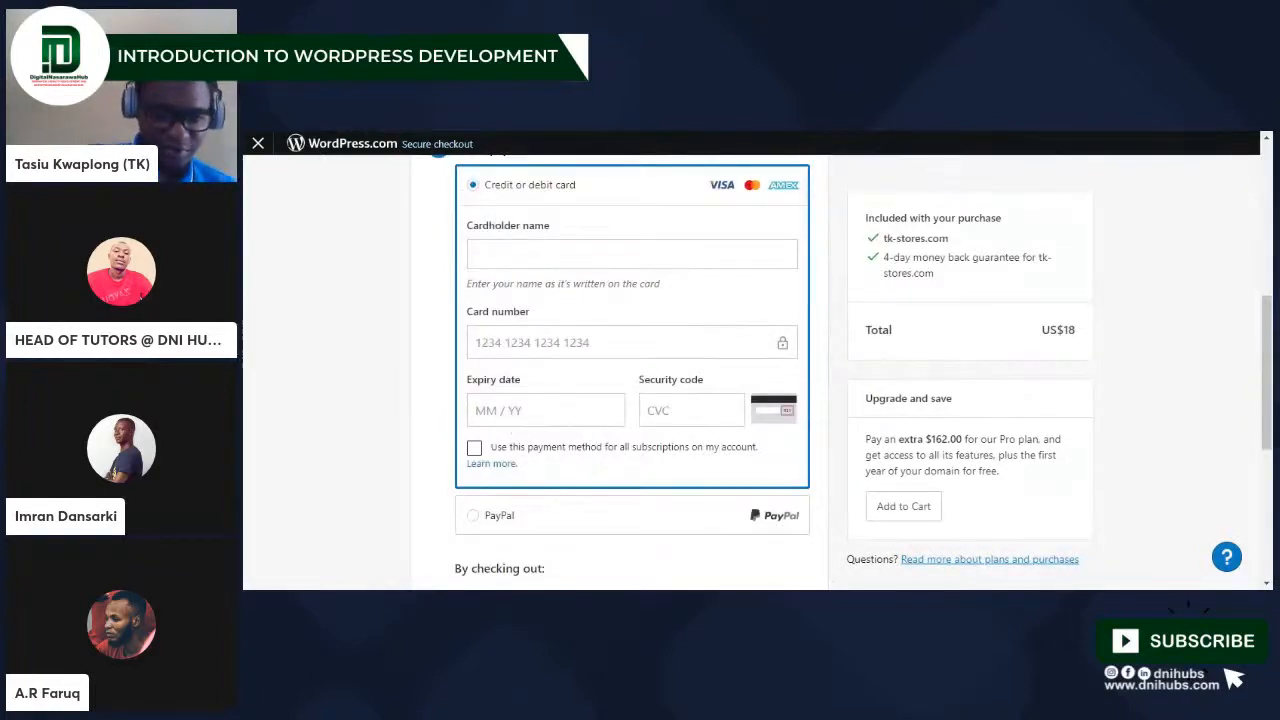
pyautogui.scroll(3, 750, 360)
pyautogui.scroll(-3, 750, 360)
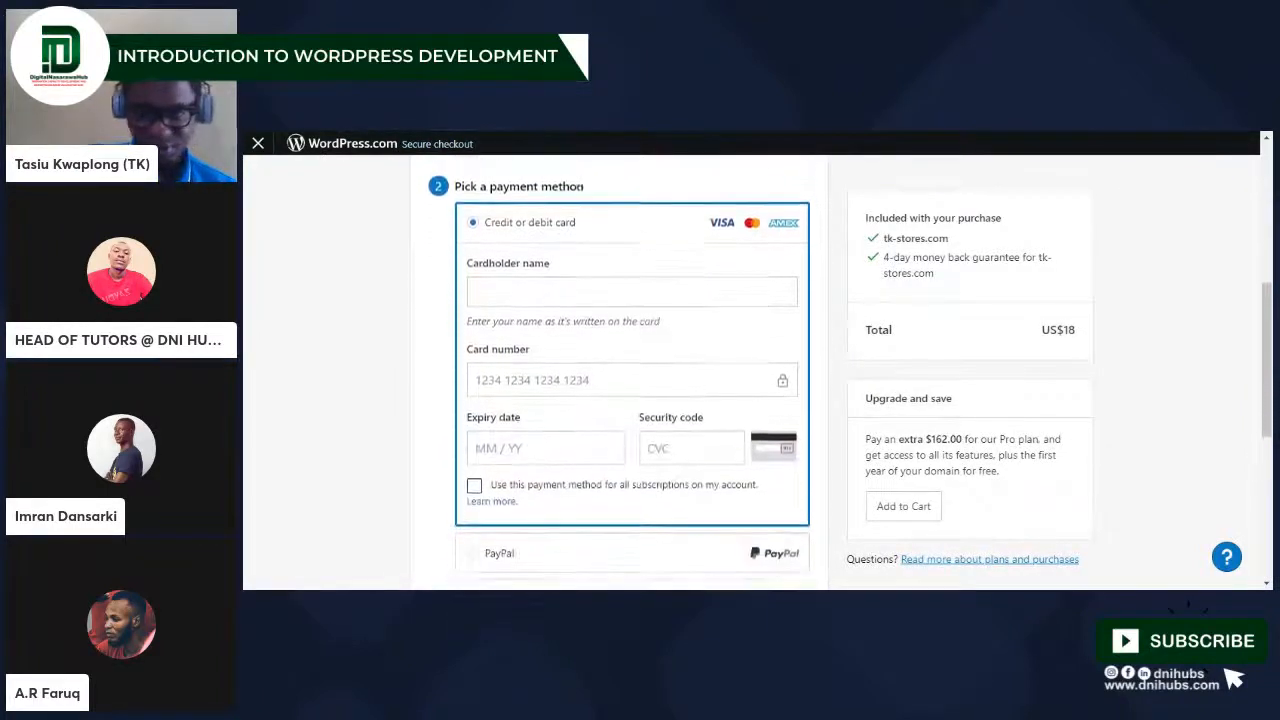
pyautogui.scroll(1, 632, 360)
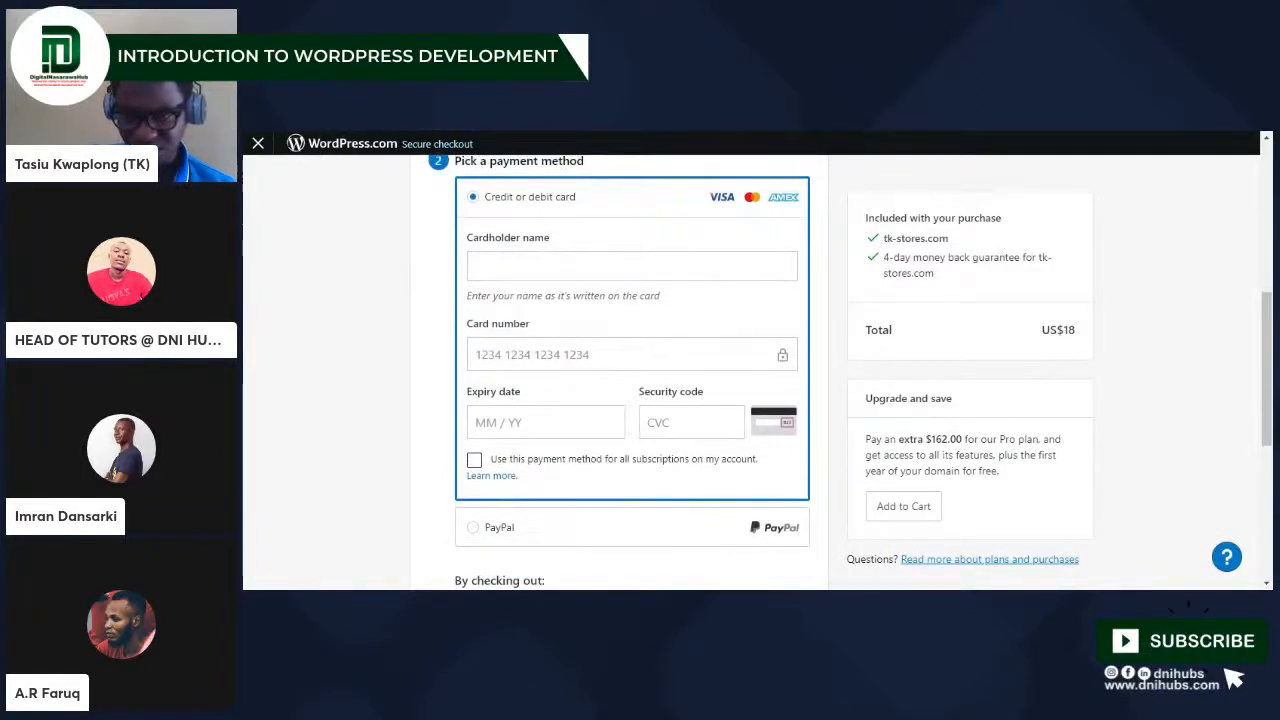
pyautogui.scroll(-3, 750, 370)
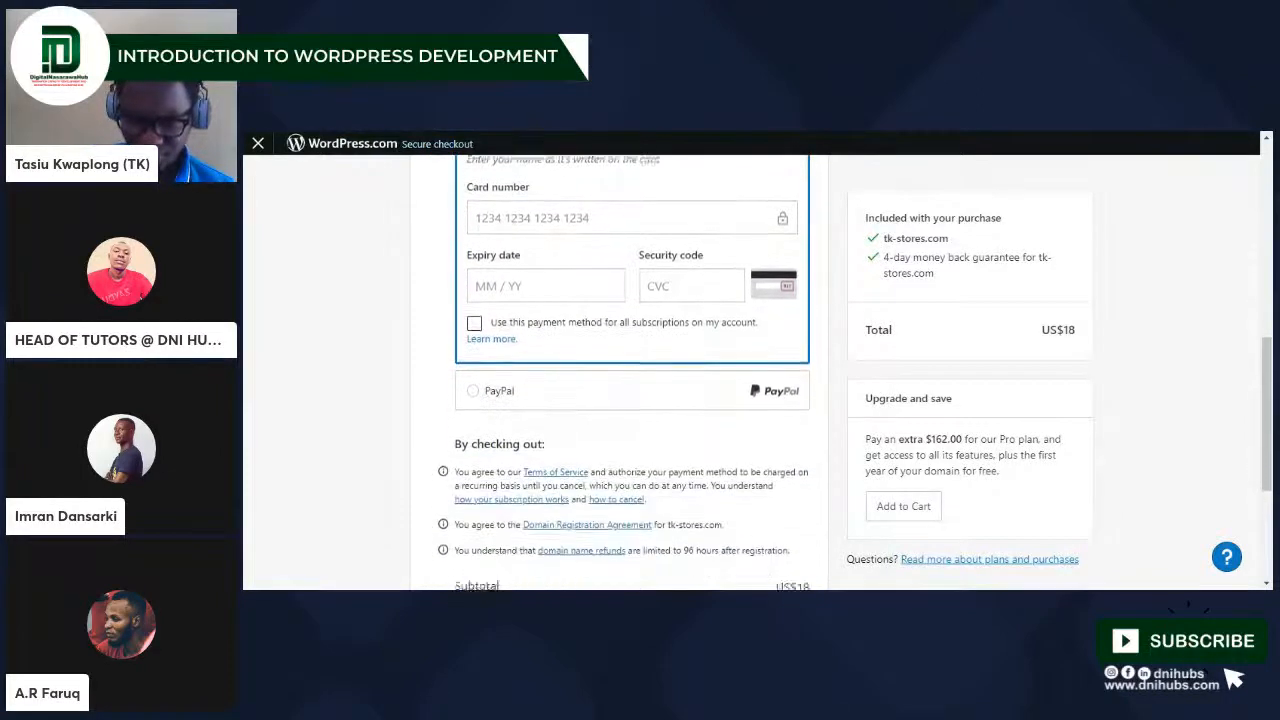
pyautogui.scroll(-2, 632, 370)
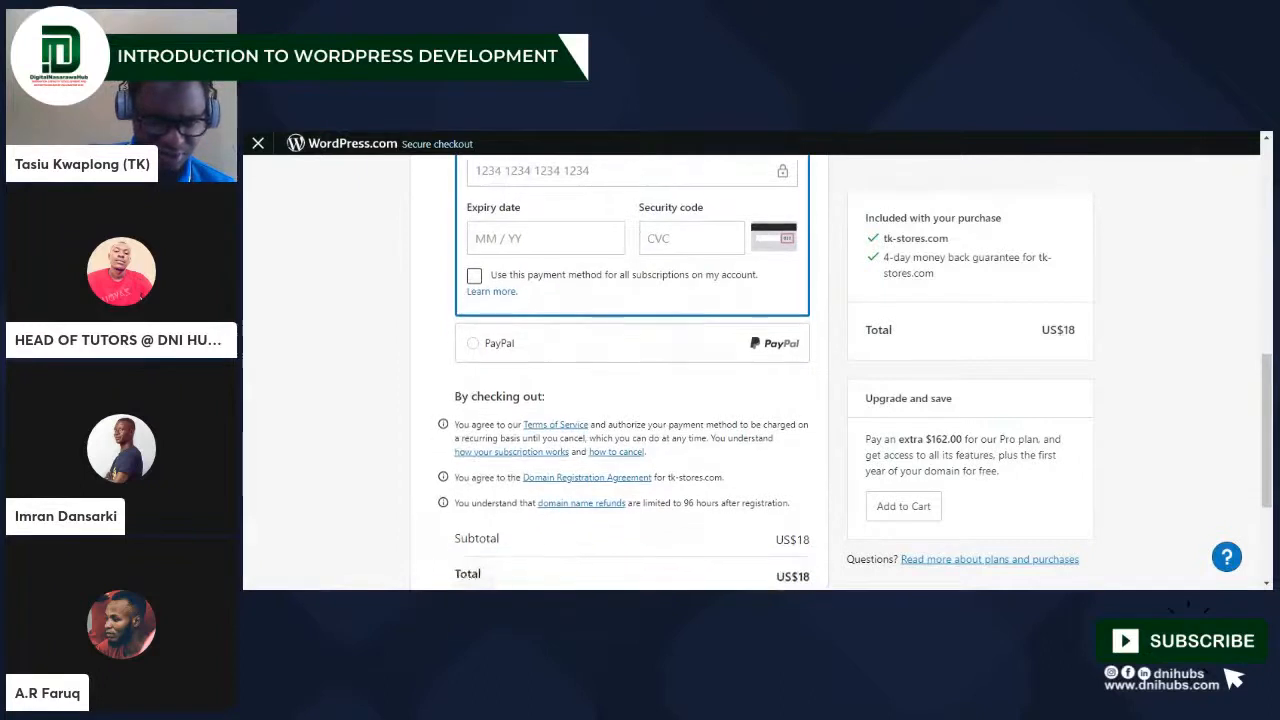
pyautogui.scroll(-3, 632, 370)
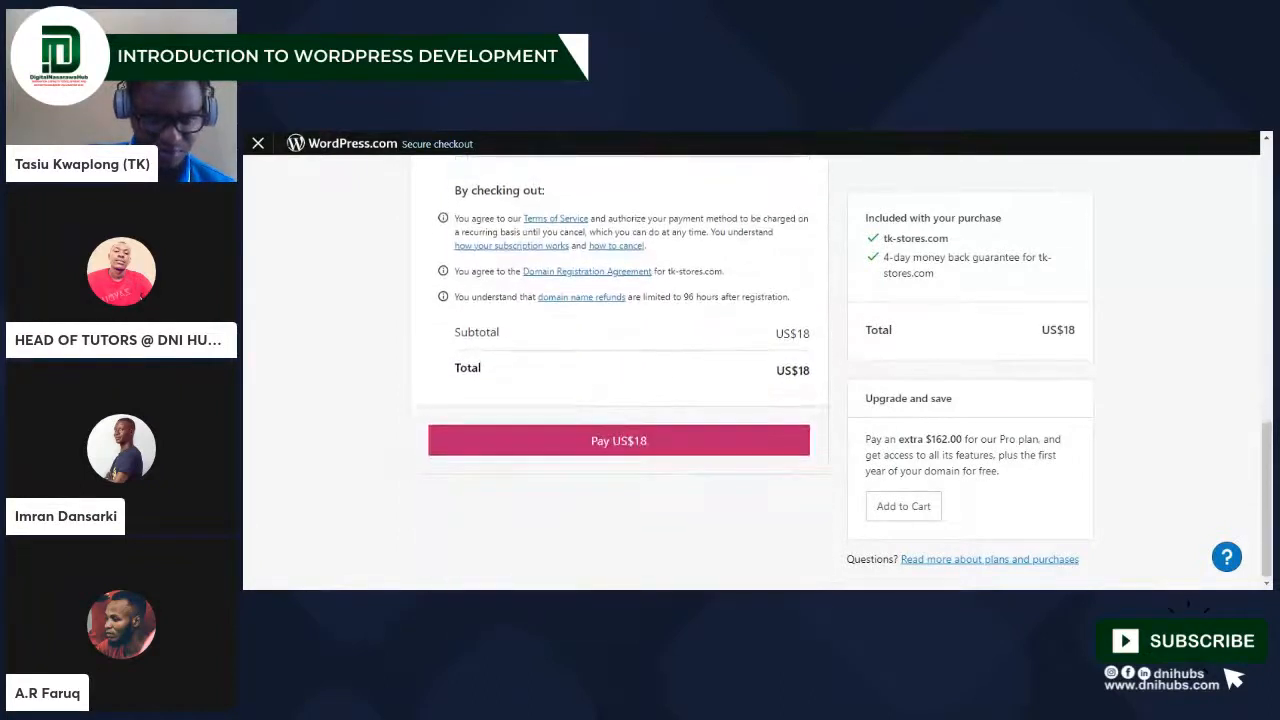
pyautogui.scroll(10, 632, 370)
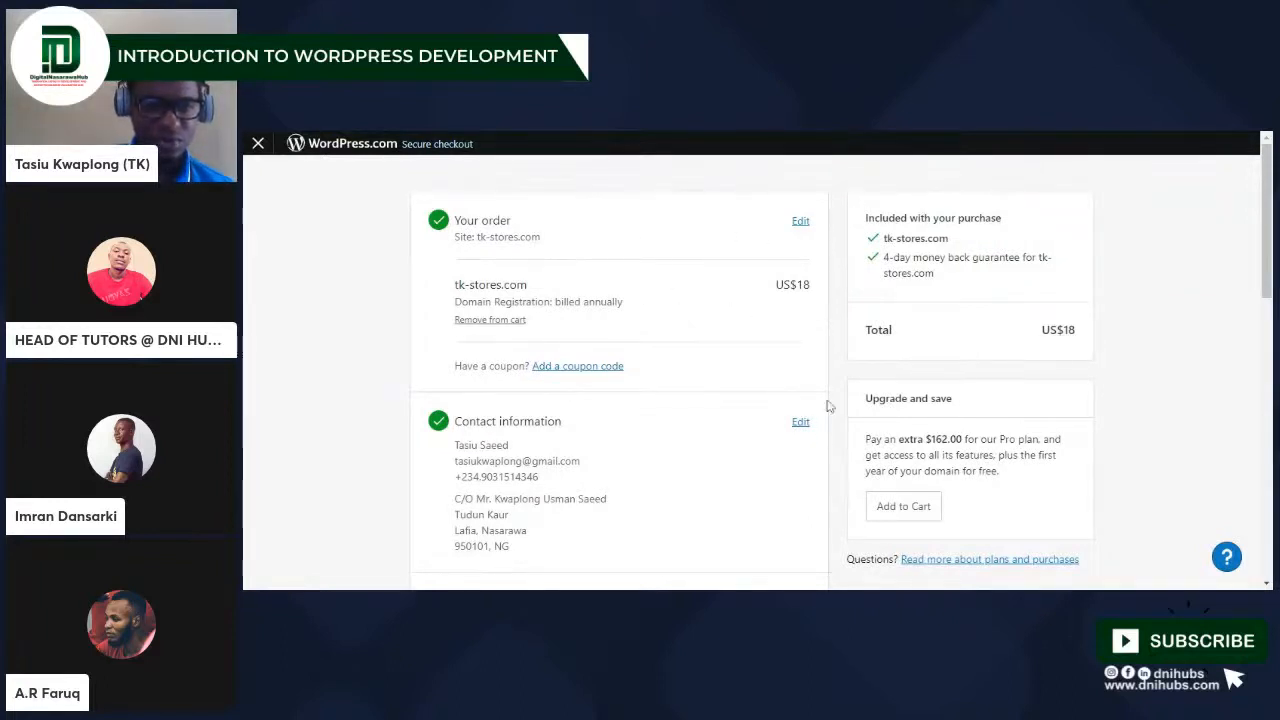
# Remove the tk-stores.com domain from the cart and confirm the removal.
pyautogui.click(505, 320)
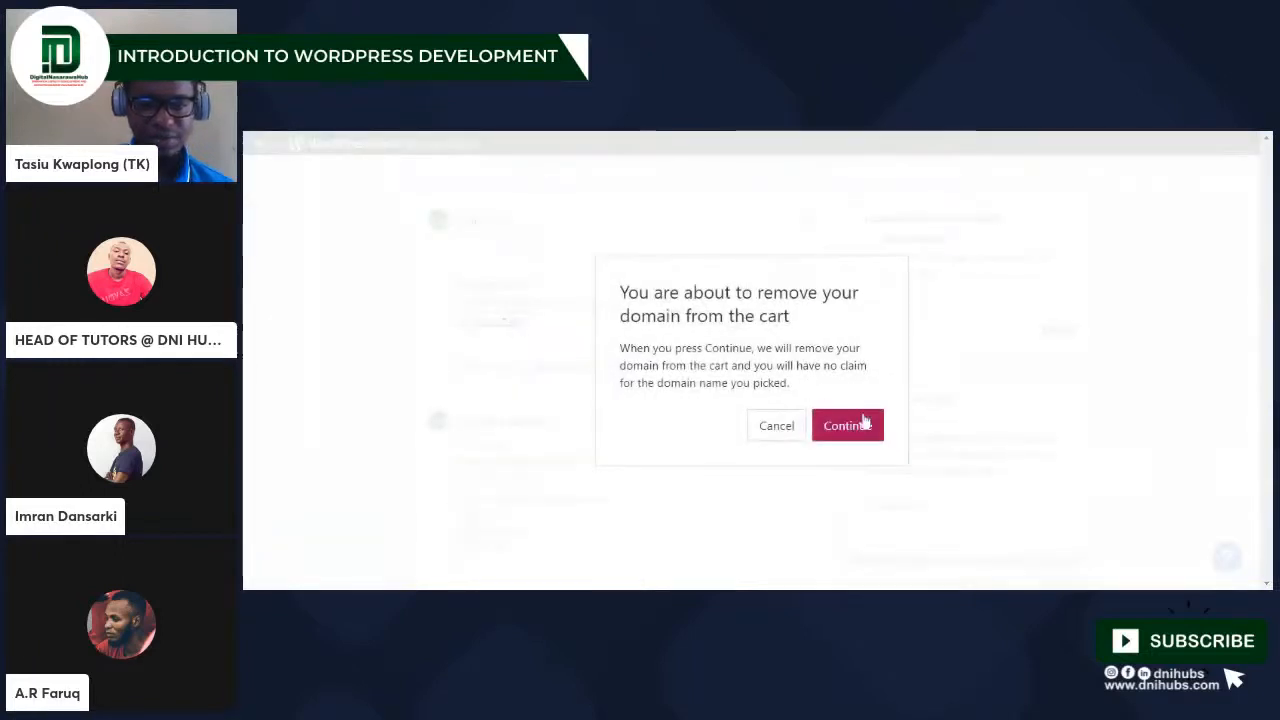
pyautogui.click(848, 425)
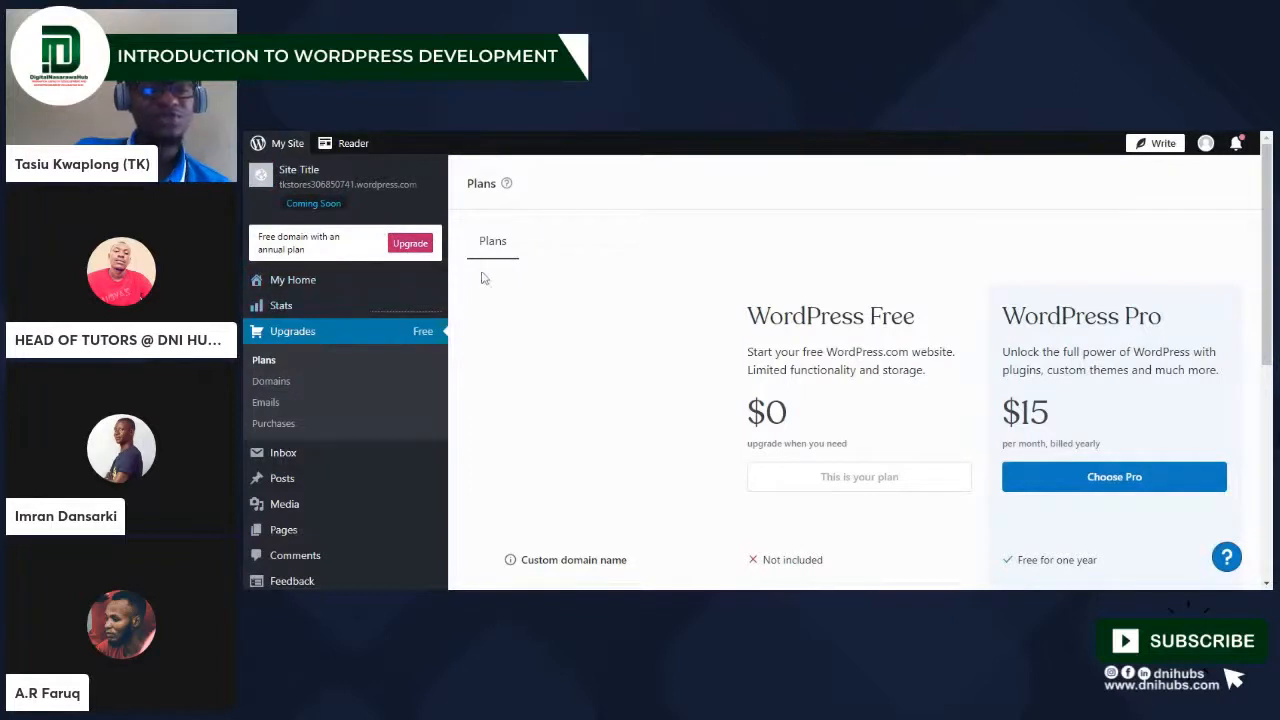
# Preview the site from the Site Title card, then visit the full site showing 'Hello World!'.
pyautogui.click(296, 176)
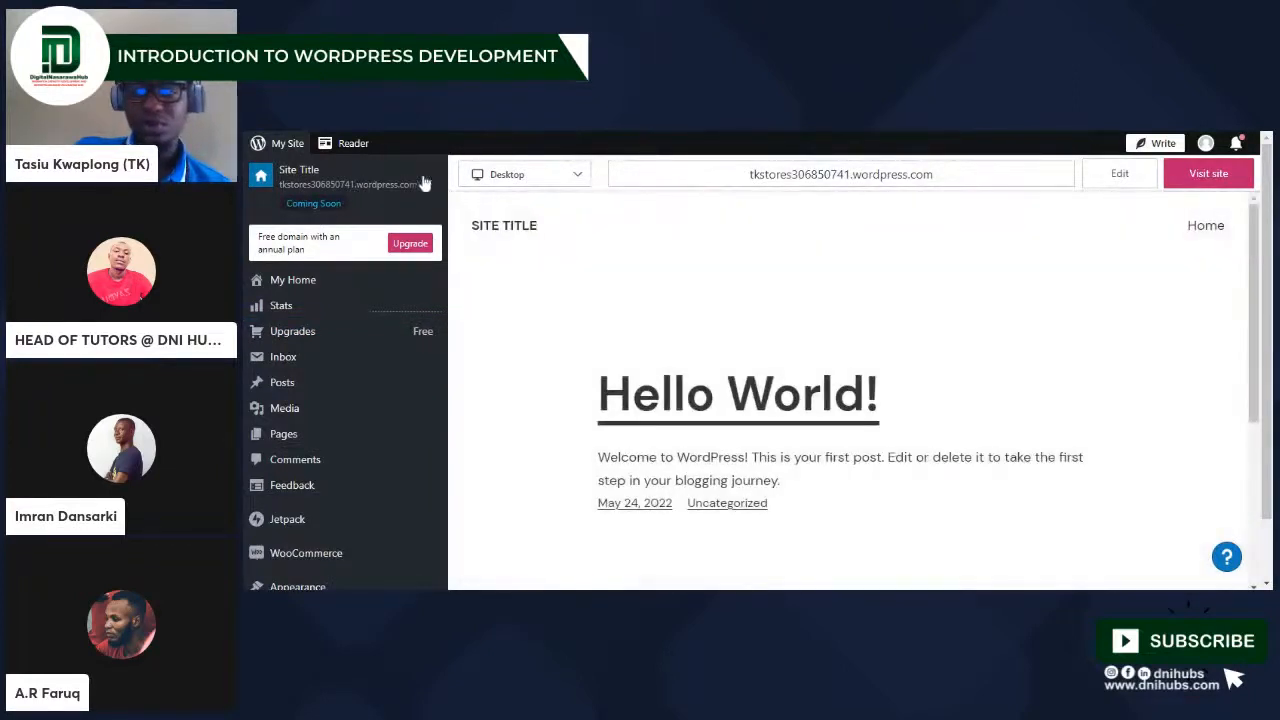
pyautogui.click(1209, 174)
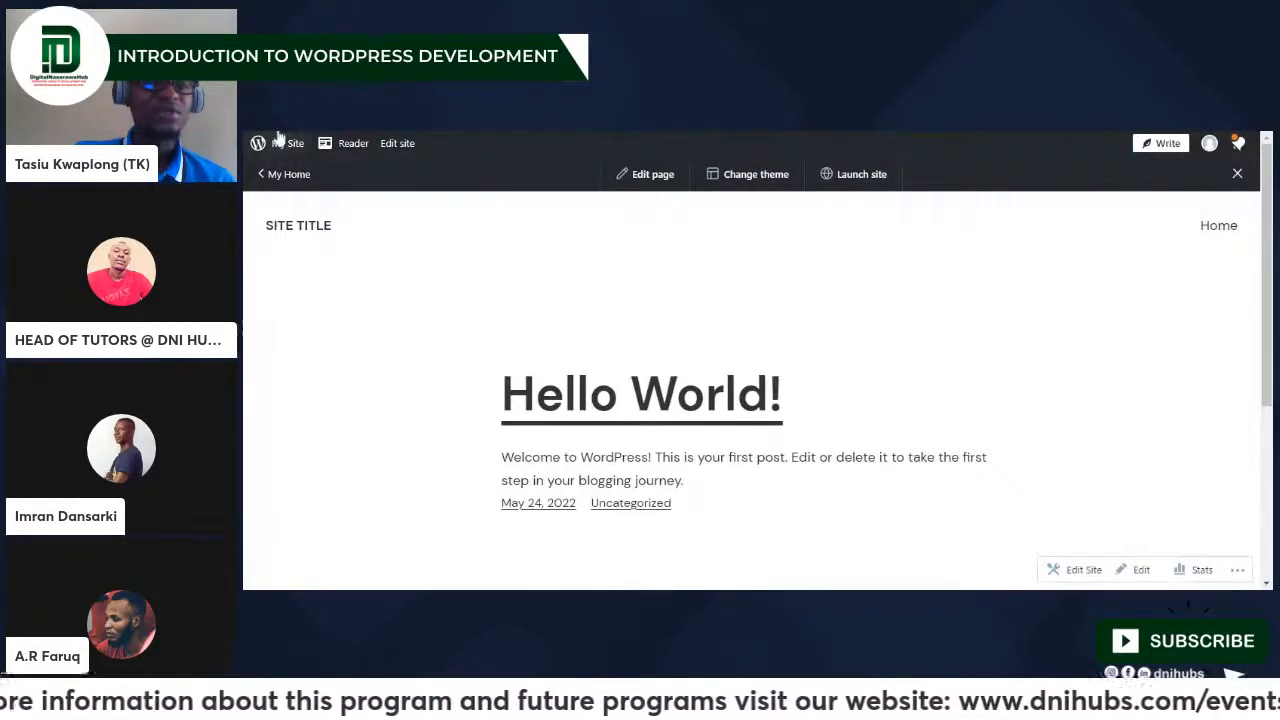
# Return to My Home, then open Appearance > Themes, where Zoologist is active.
pyautogui.click(271, 177)
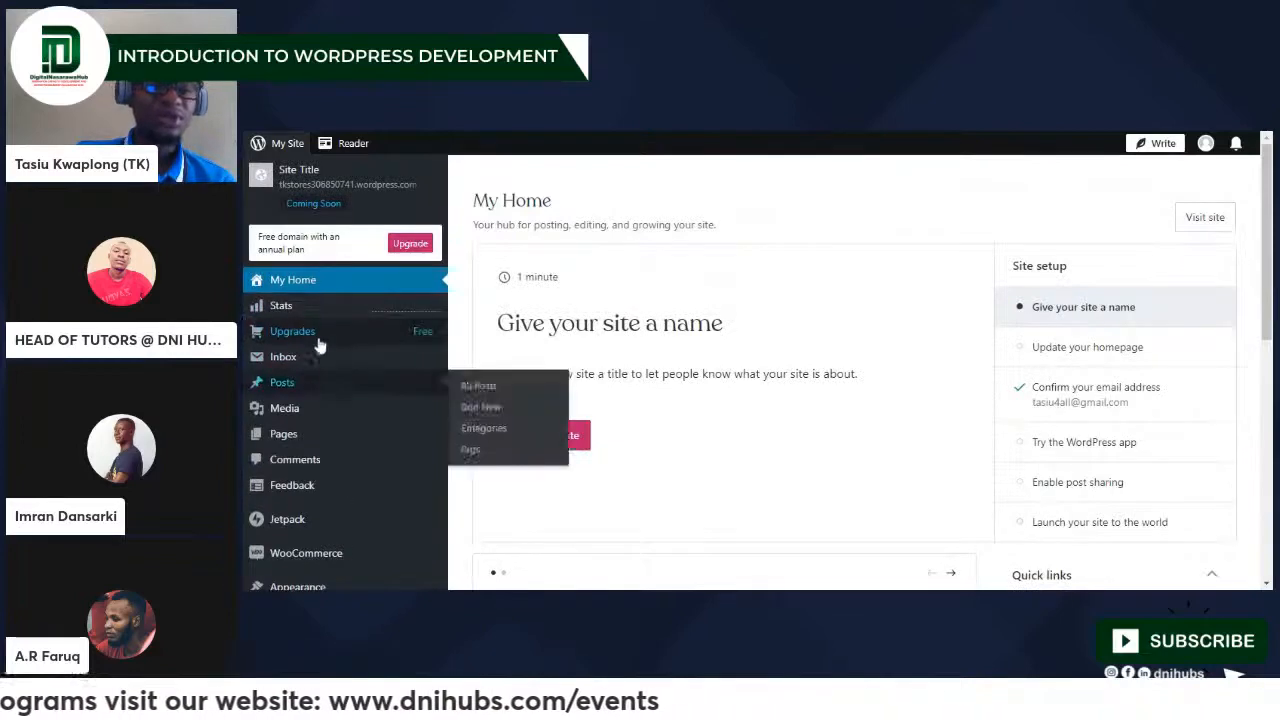
pyautogui.moveTo(298, 396)
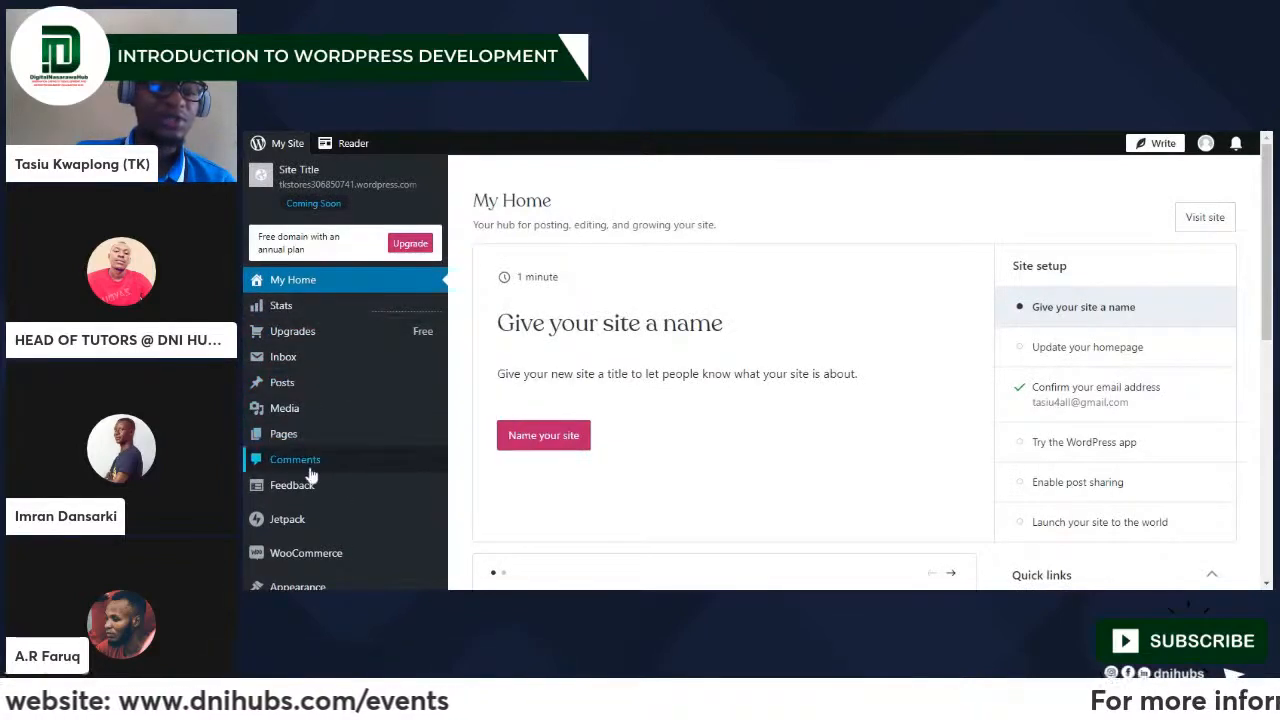
pyautogui.scroll(-3, 310, 475)
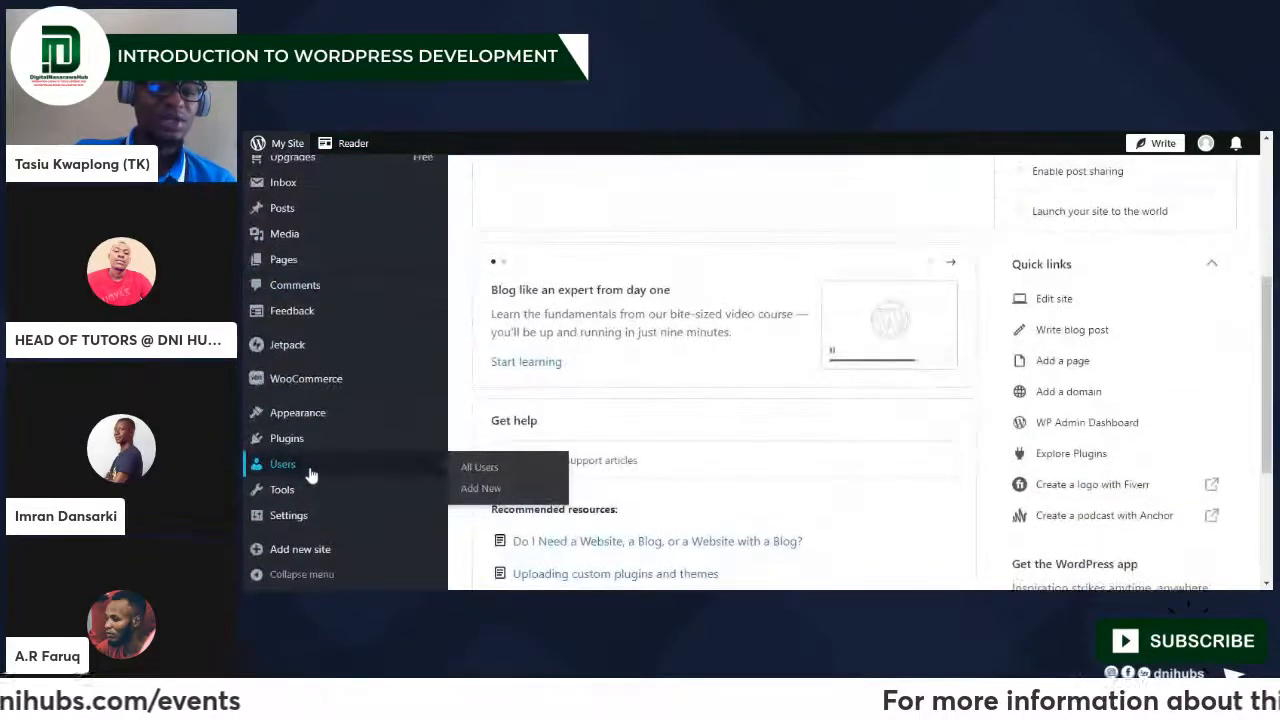
pyautogui.moveTo(314, 421)
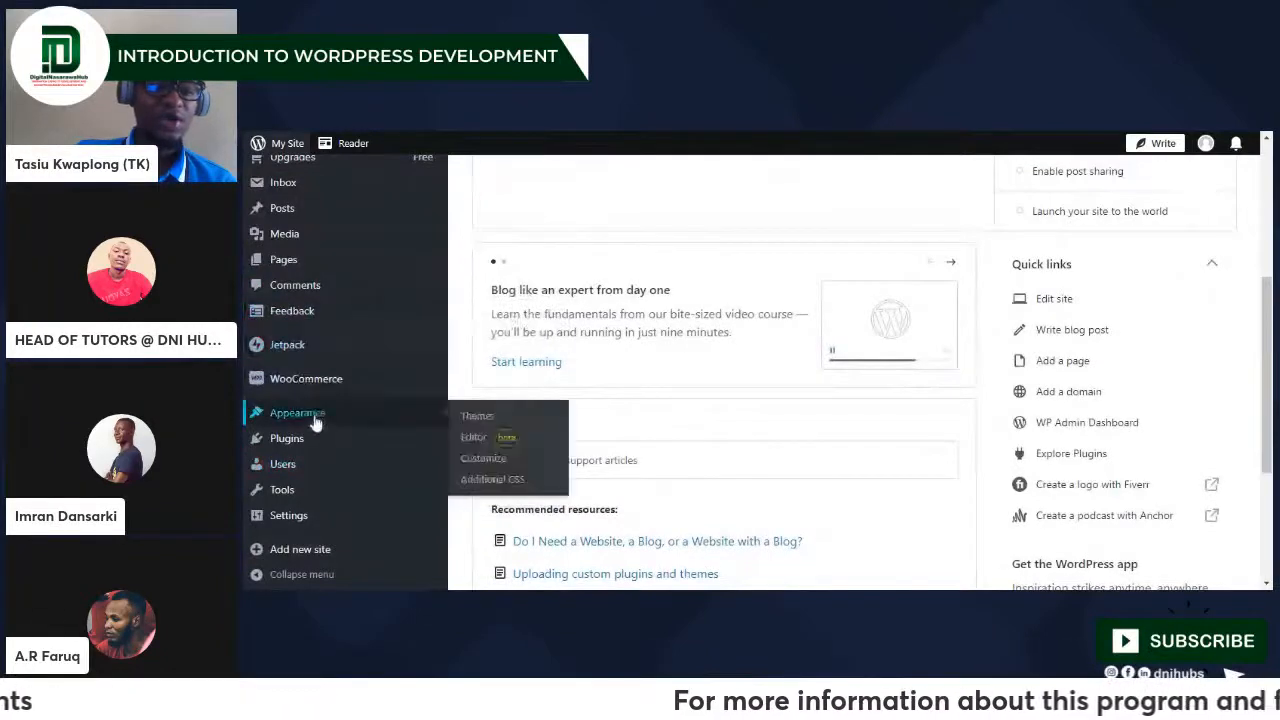
pyautogui.click(470, 416)
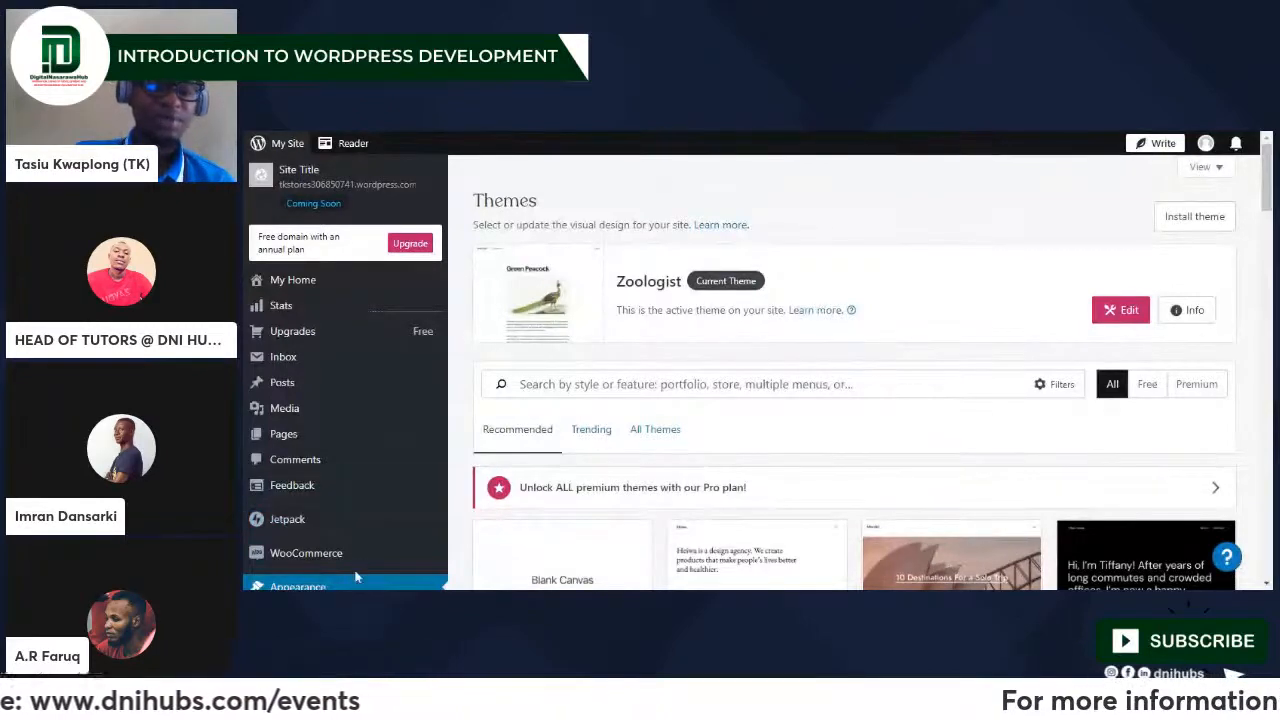
# Activate the Skatepark theme, switching while preserving the existing homepage content.
pyautogui.scroll(-5, 324, 446)
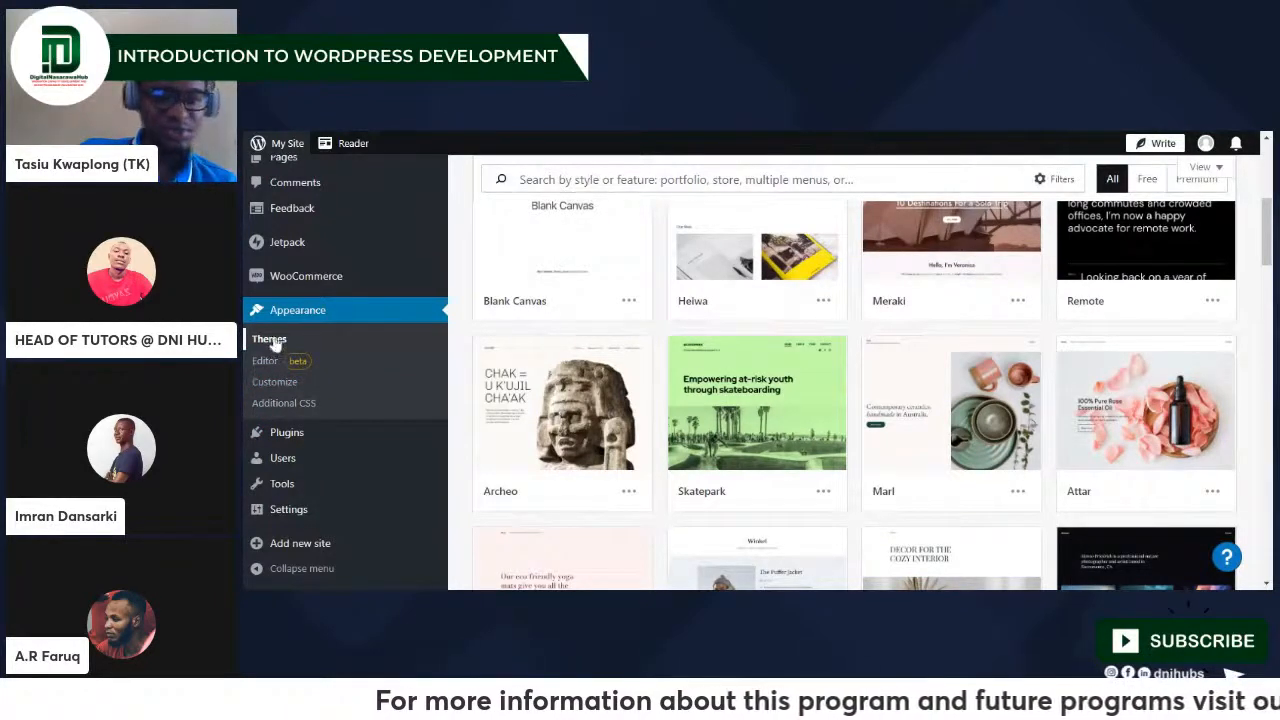
pyautogui.moveTo(748, 418)
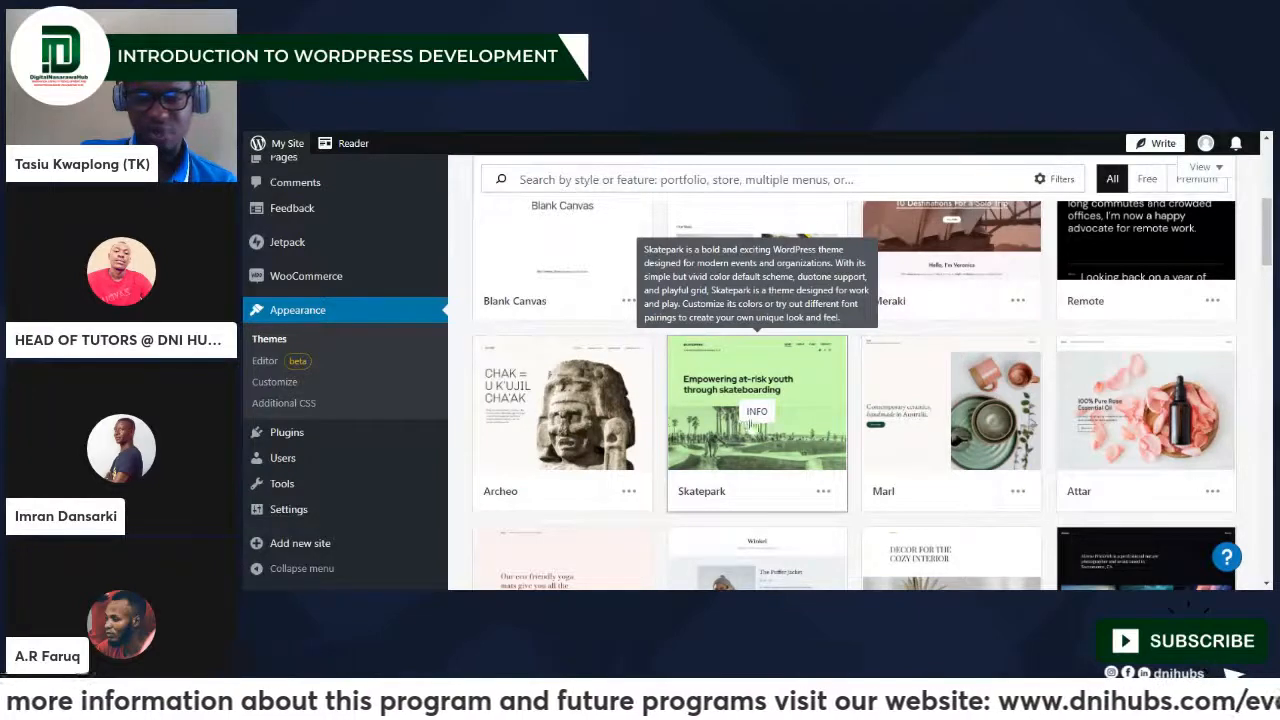
pyautogui.click(823, 491)
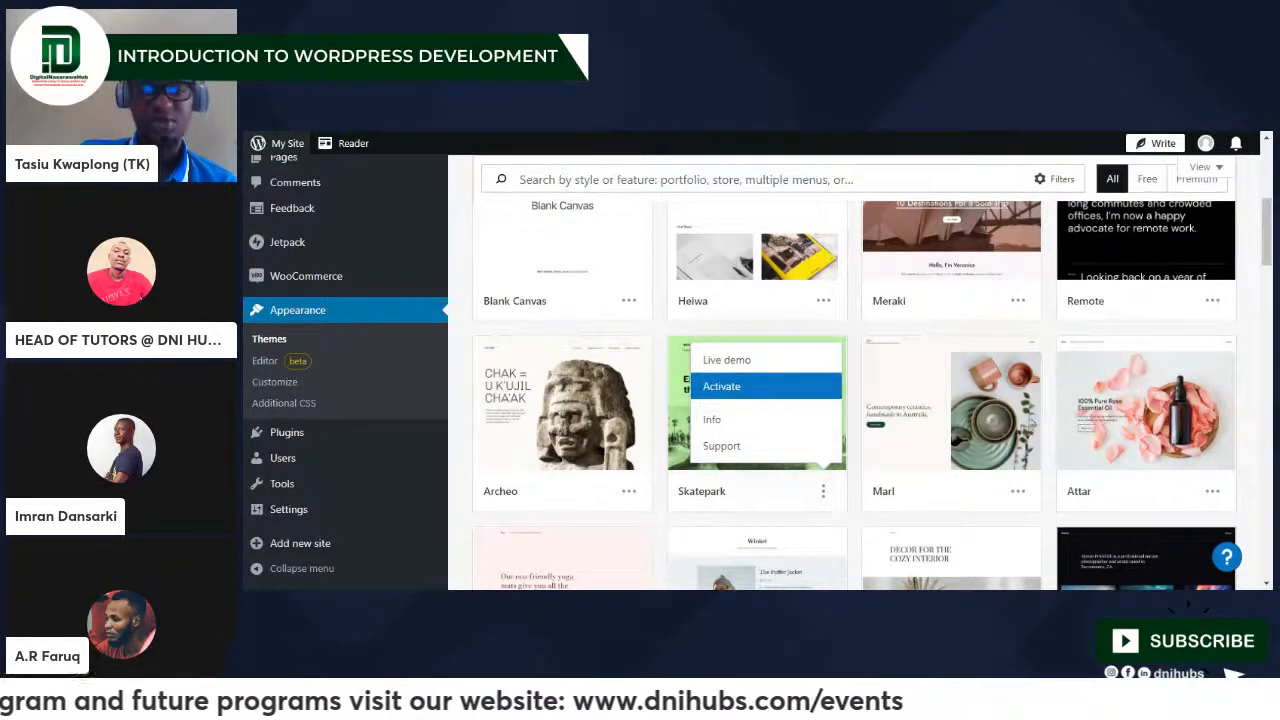
pyautogui.click(724, 387)
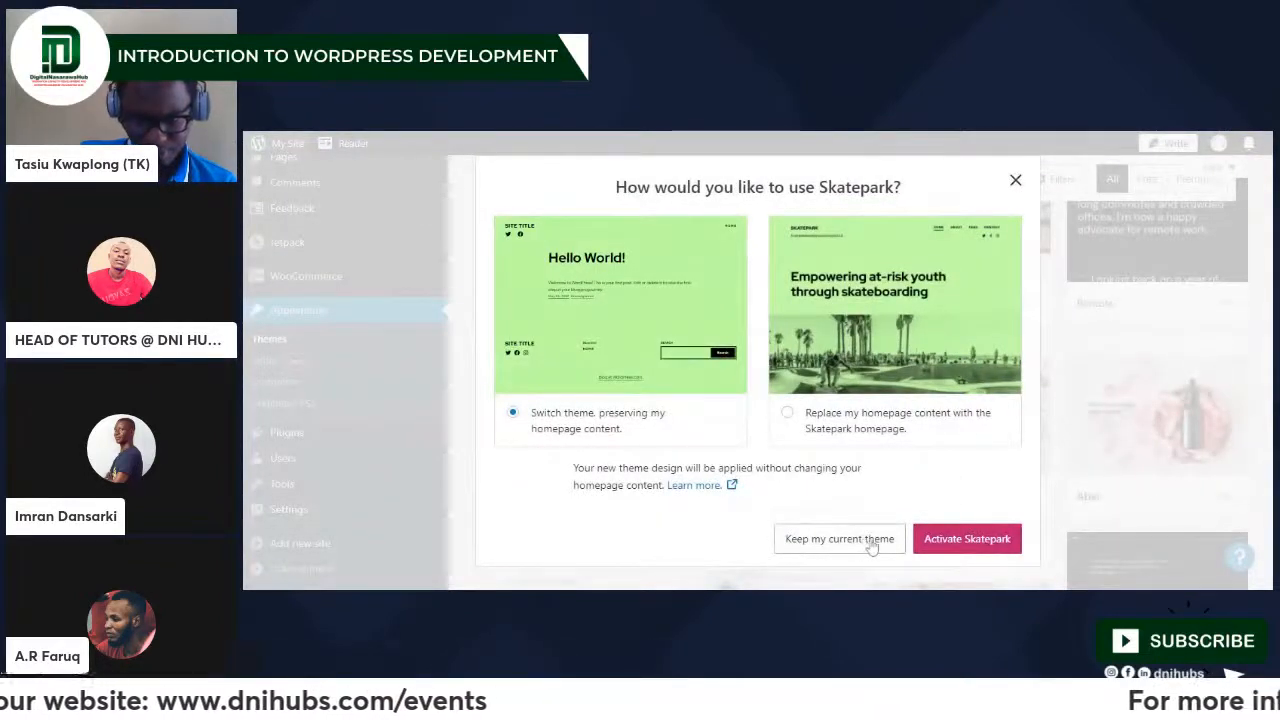
pyautogui.click(968, 548)
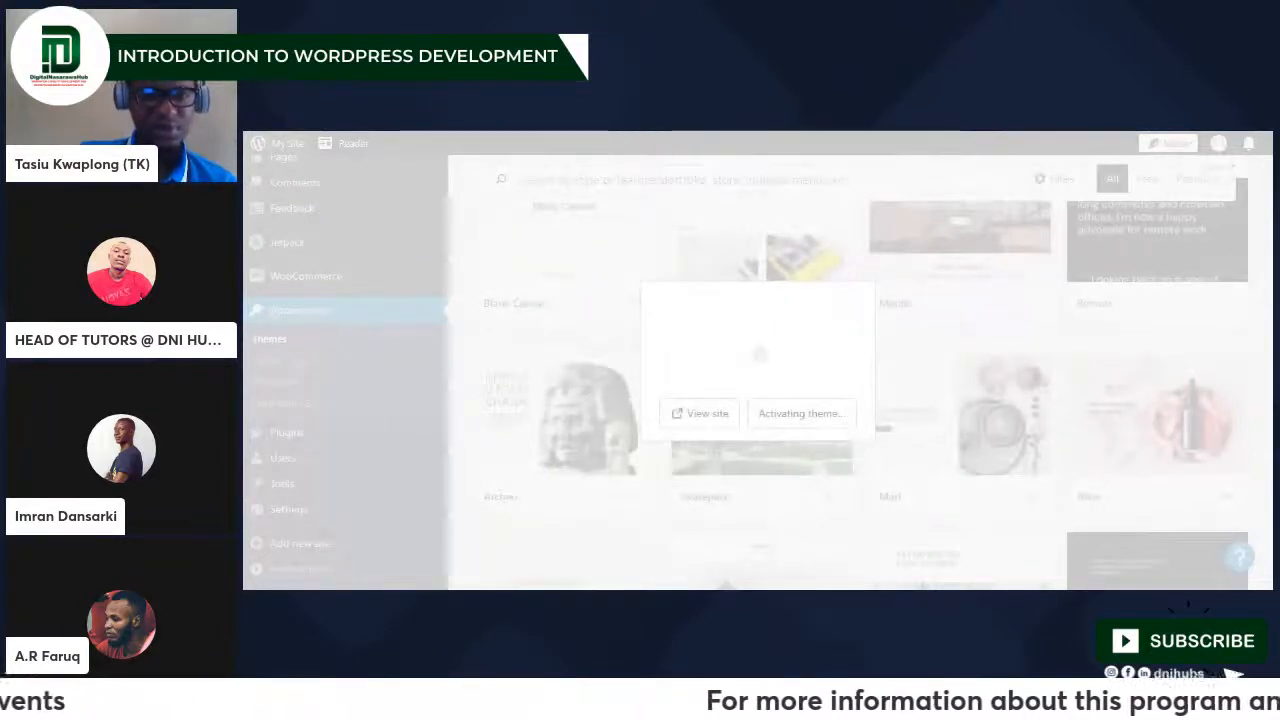
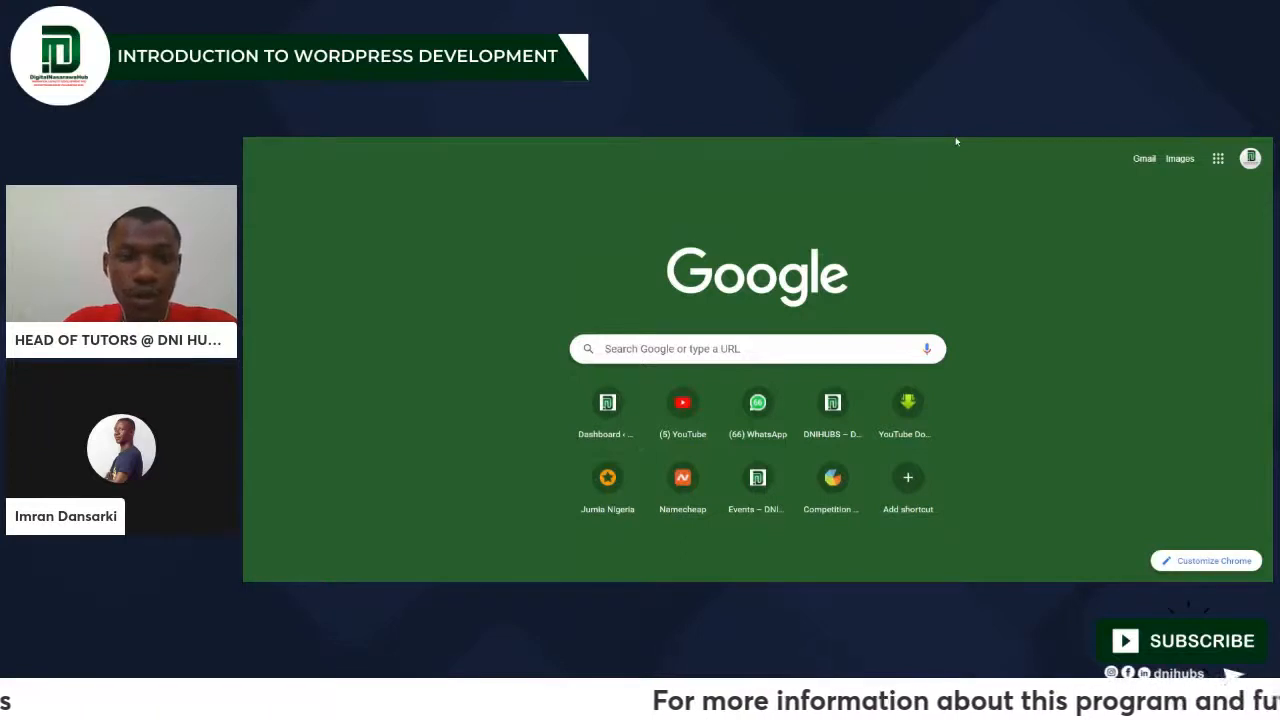
# Log out from the Howdy menu and sign back in with the admin credentials.
pyautogui.click(956, 138)
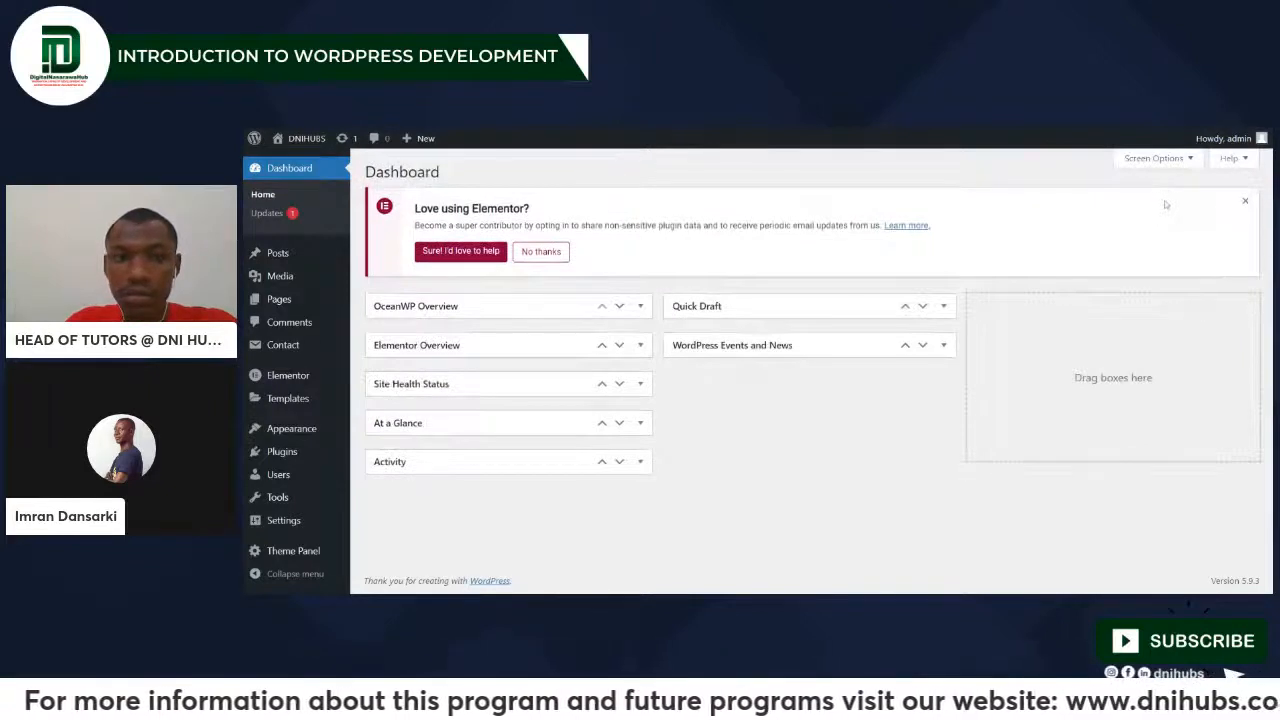
pyautogui.moveTo(1228, 140)
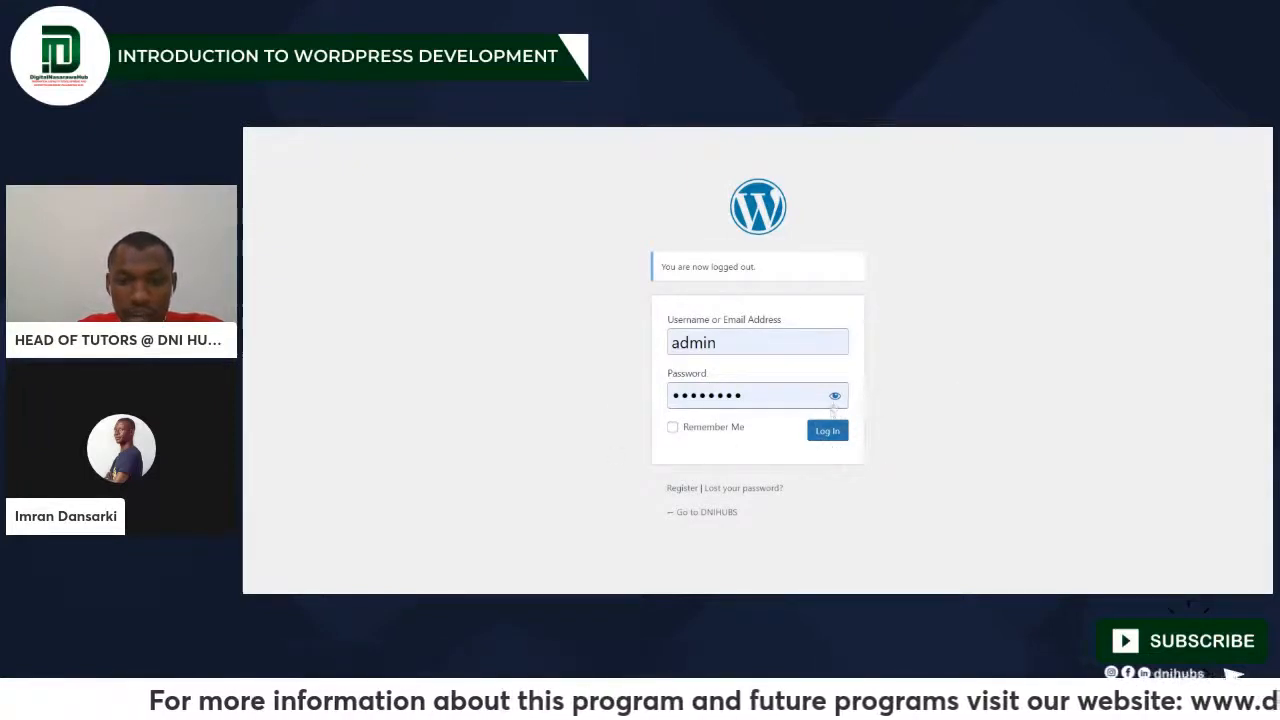
pyautogui.click(827, 431)
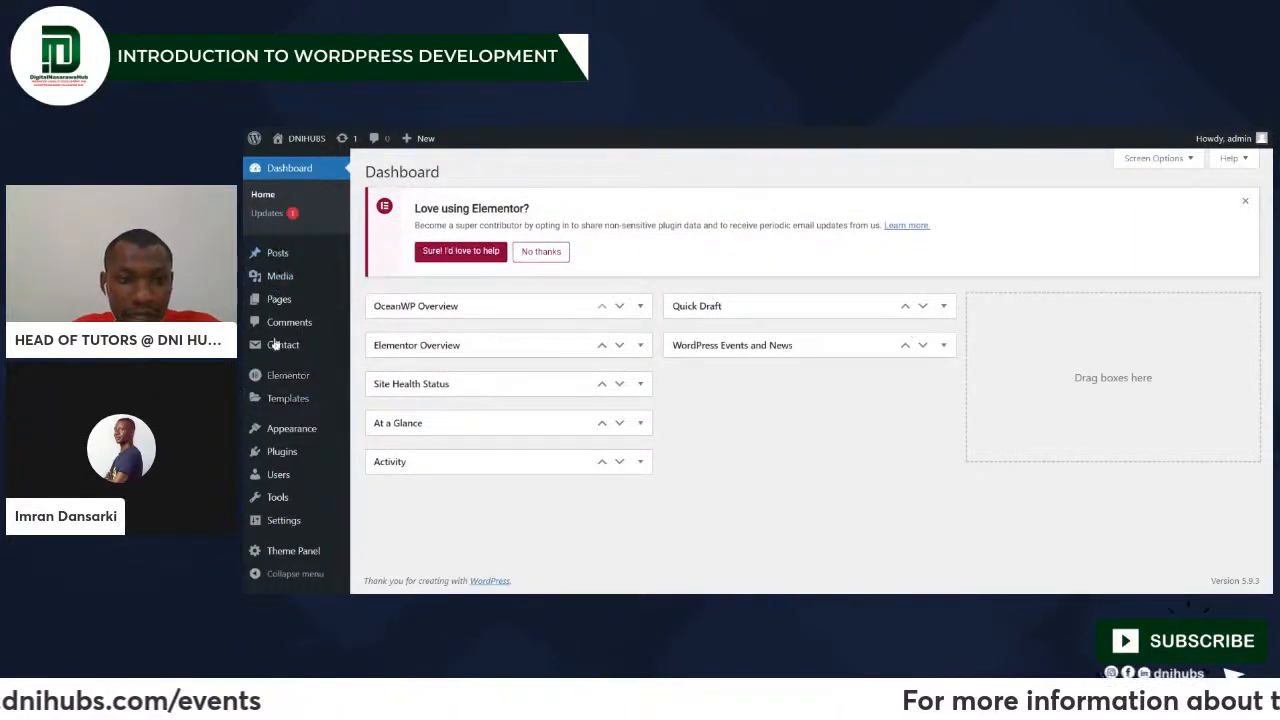
# Dismiss the 'Love using Elementor?' notice and view Posts > All Posts showing 'Hello world!'.
pyautogui.click(1246, 202)
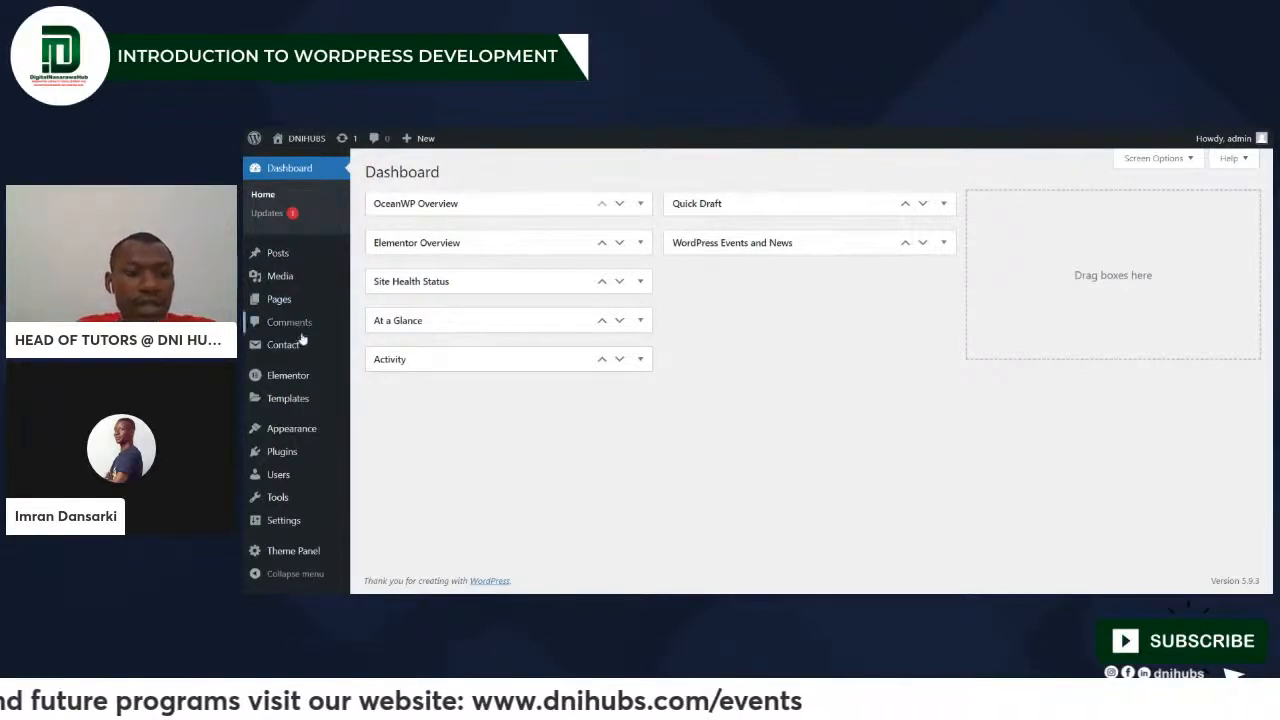
pyautogui.moveTo(286, 264)
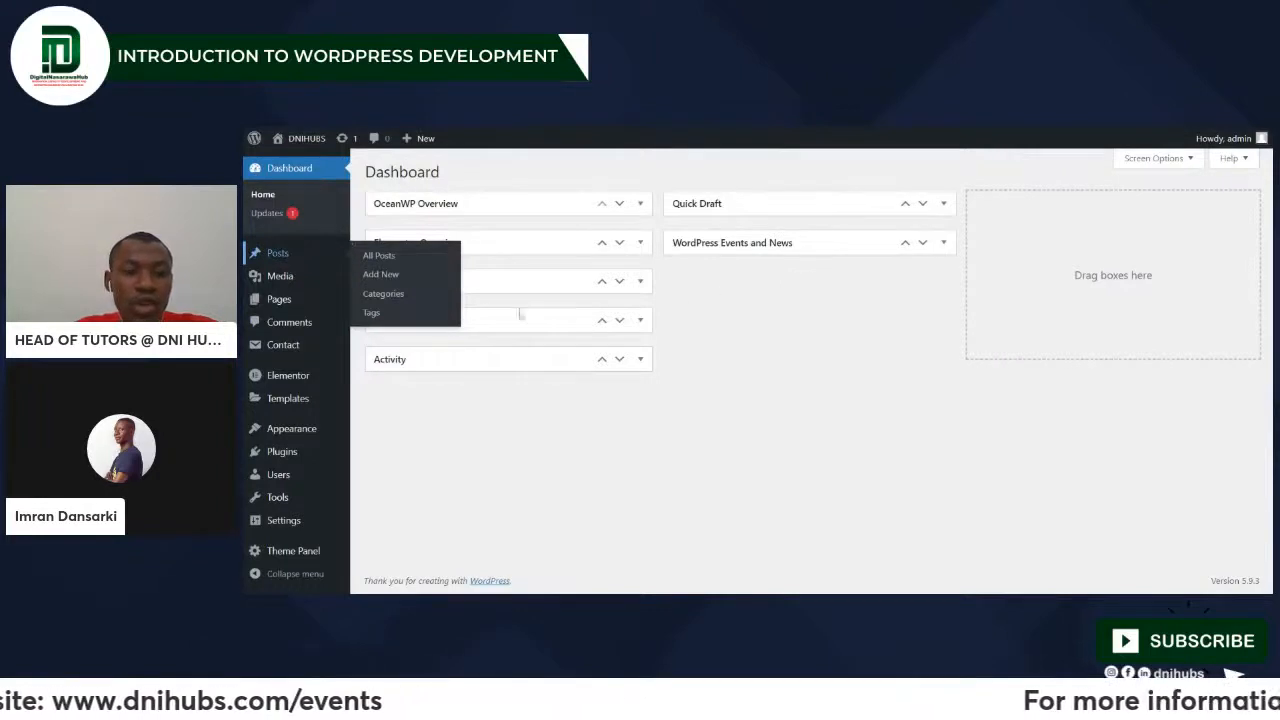
pyautogui.click(379, 255)
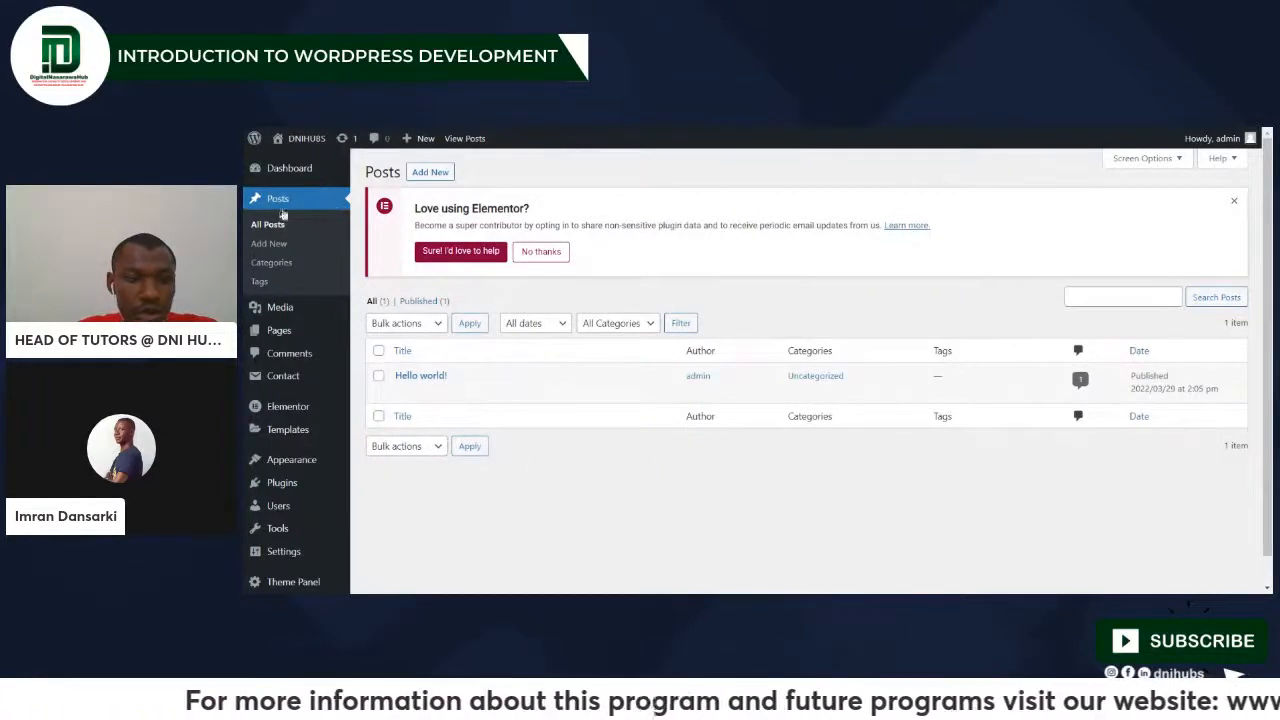
pyautogui.moveTo(301, 313)
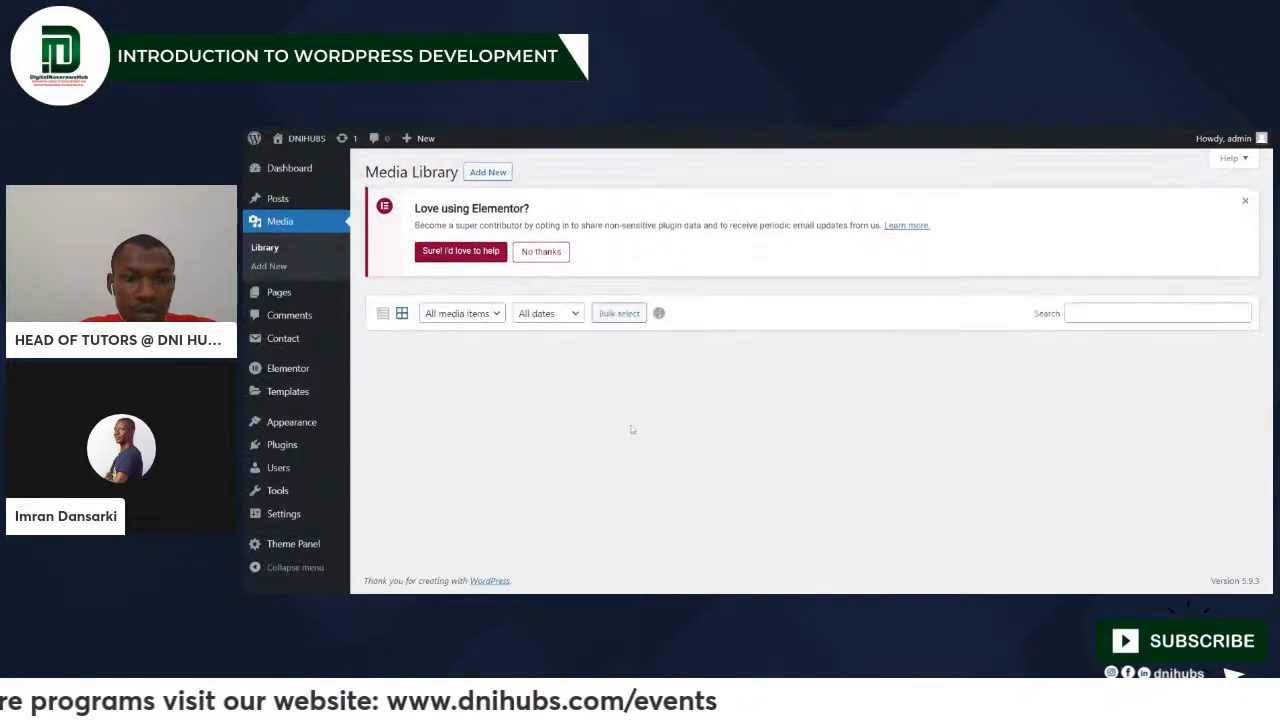
# Scroll through the Media Library thumbnail grid and back to the top.
pyautogui.scroll(-10, 645, 326)
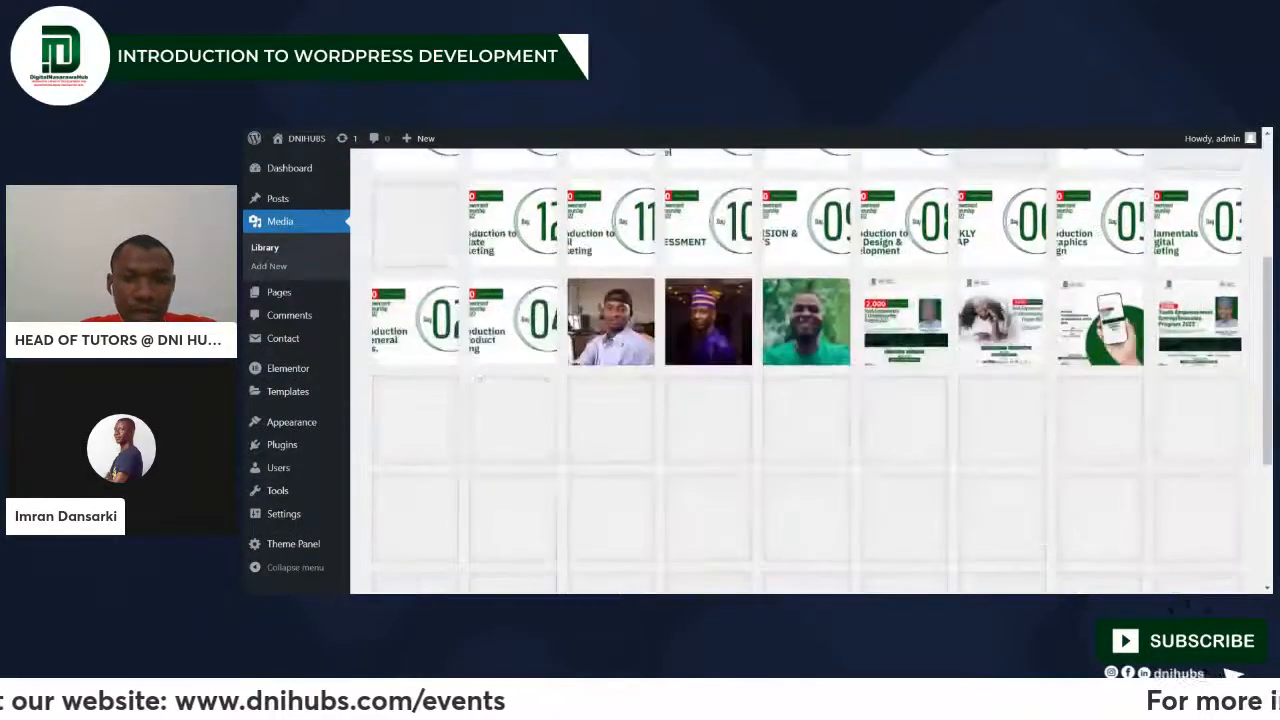
pyautogui.scroll(-2, 683, 393)
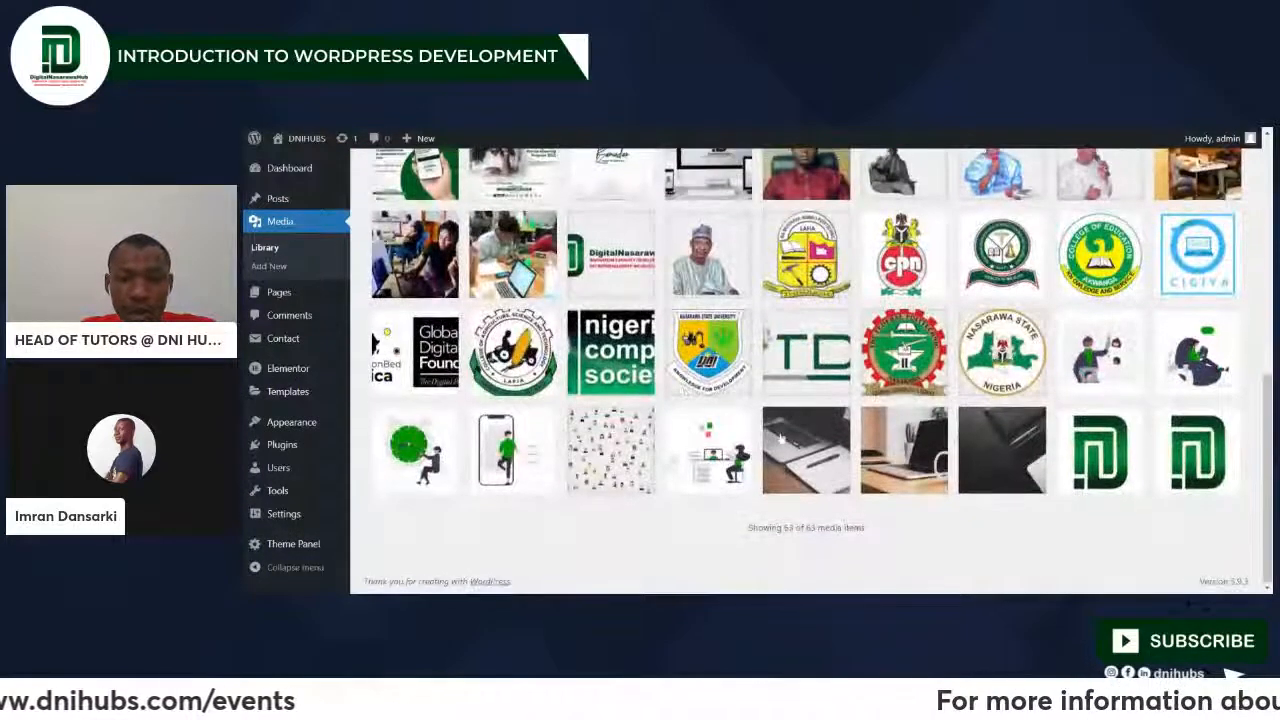
pyautogui.scroll(12, 780, 438)
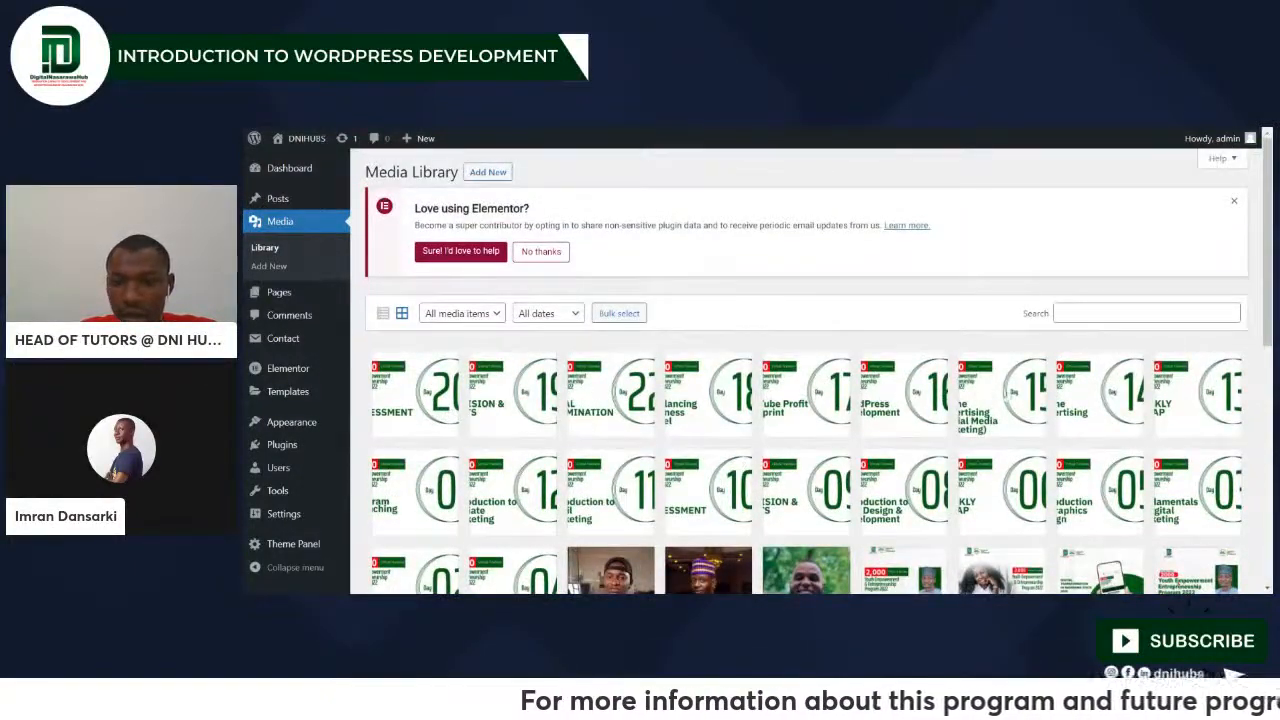
pyautogui.scroll(-2, 1142, 400)
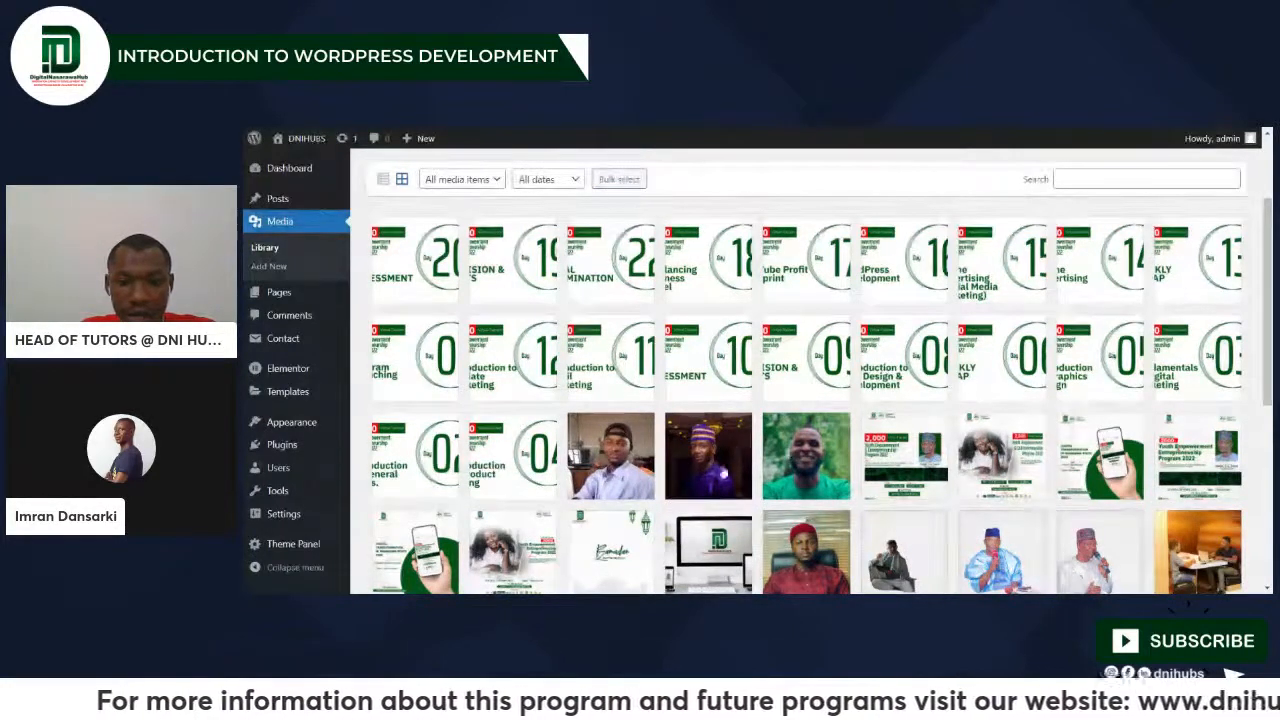
pyautogui.scroll(-4, 706, 472)
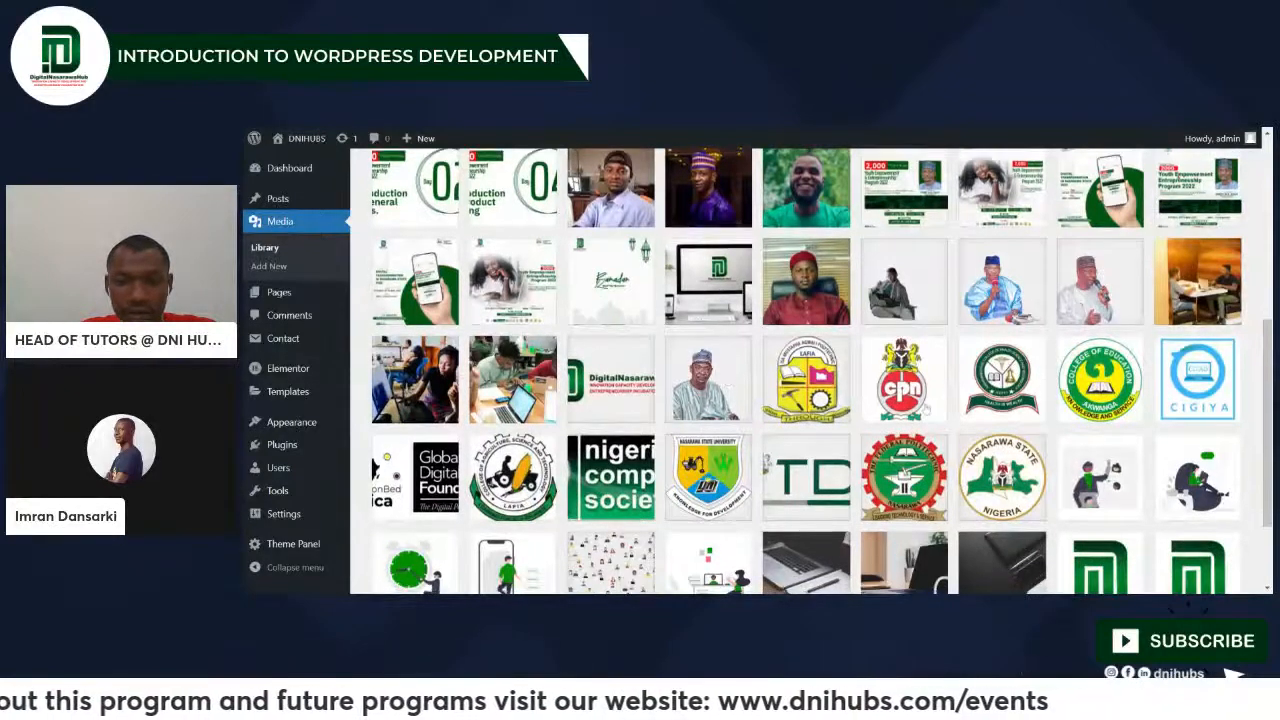
pyautogui.scroll(-3, 728, 383)
pyautogui.scroll(15, 728, 383)
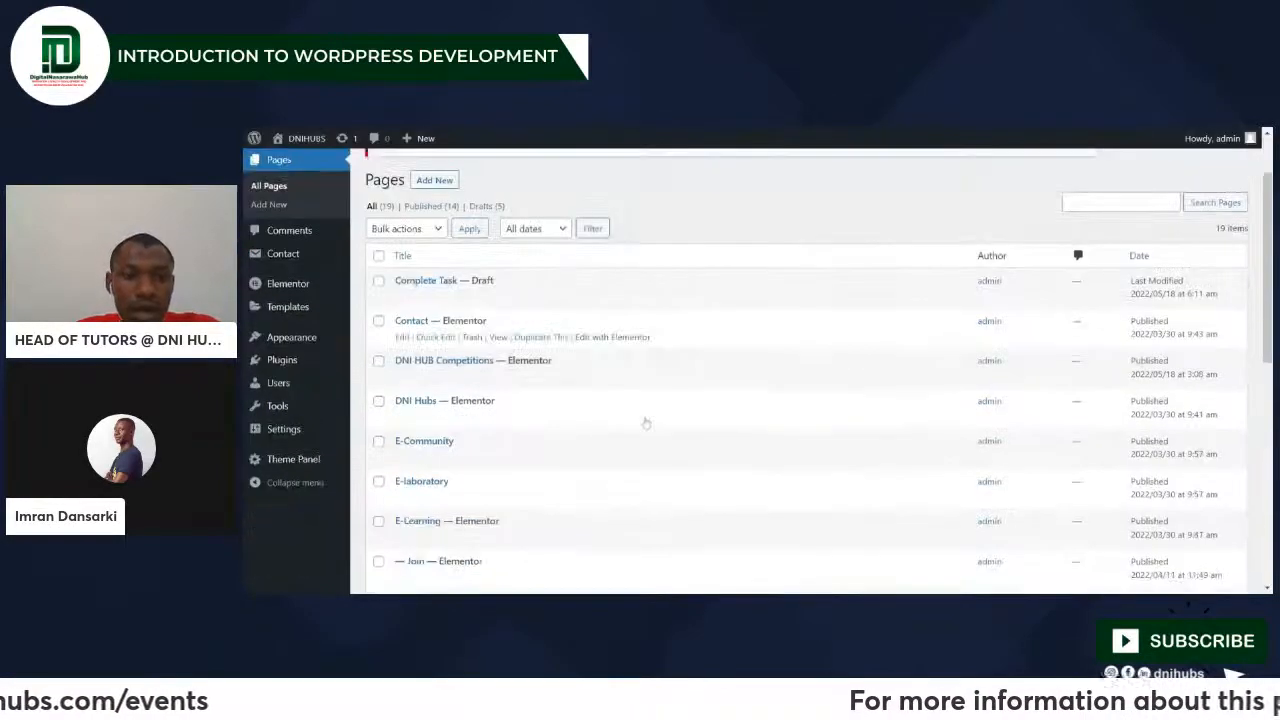
# Scroll through the 19-page list, including drafts Portal, Sign In, Sign Up and Privacy Policy.
pyautogui.scroll(-5, 646, 423)
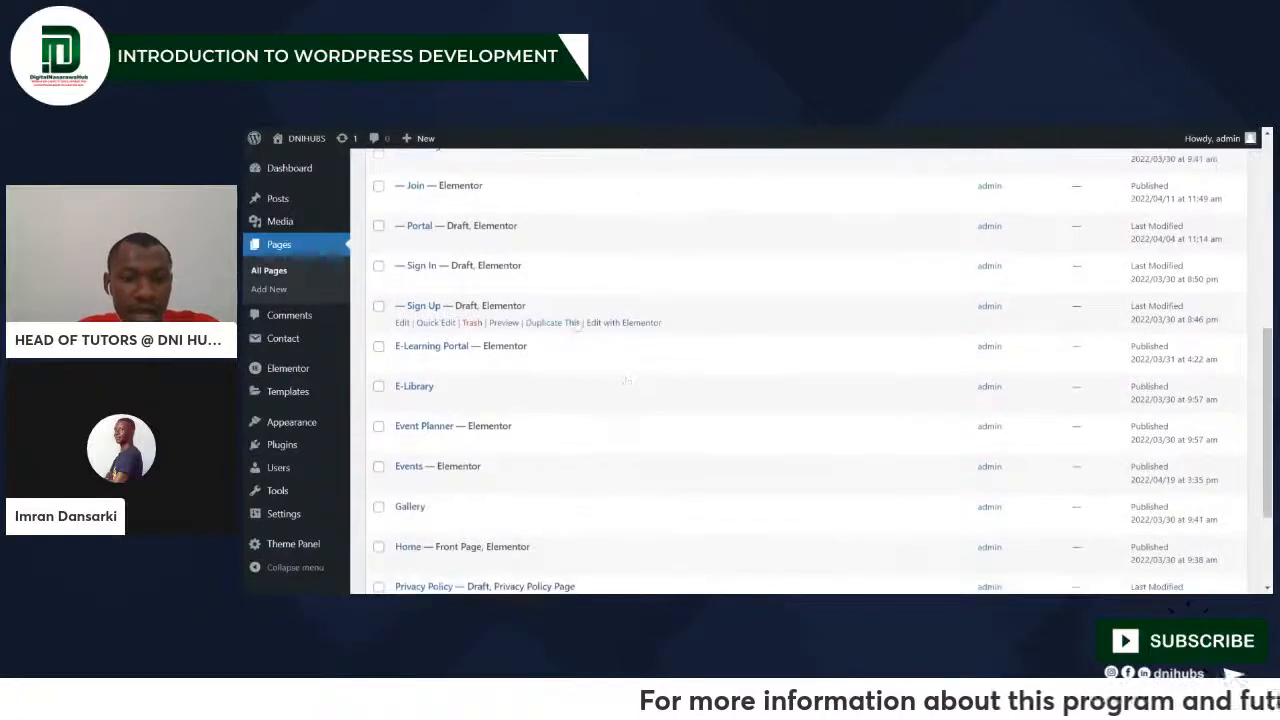
pyautogui.scroll(-3, 626, 380)
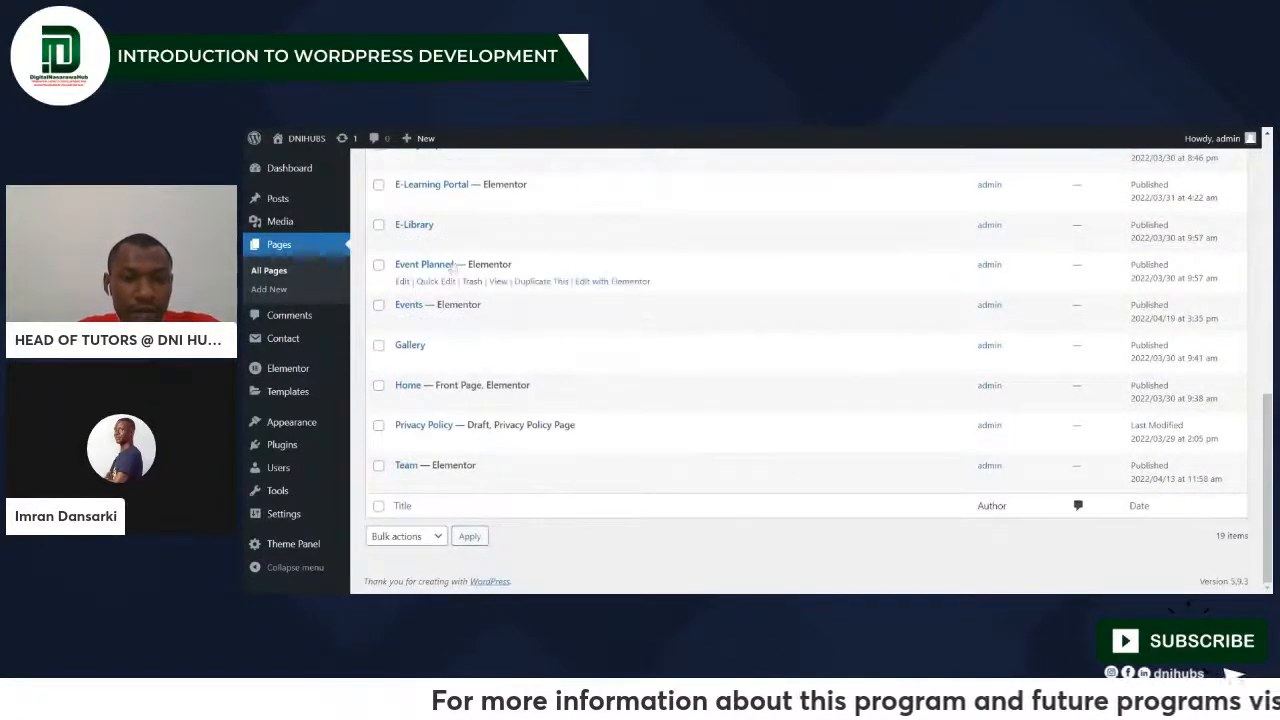
pyautogui.scroll(4, 490, 310)
pyautogui.scroll(-3, 508, 332)
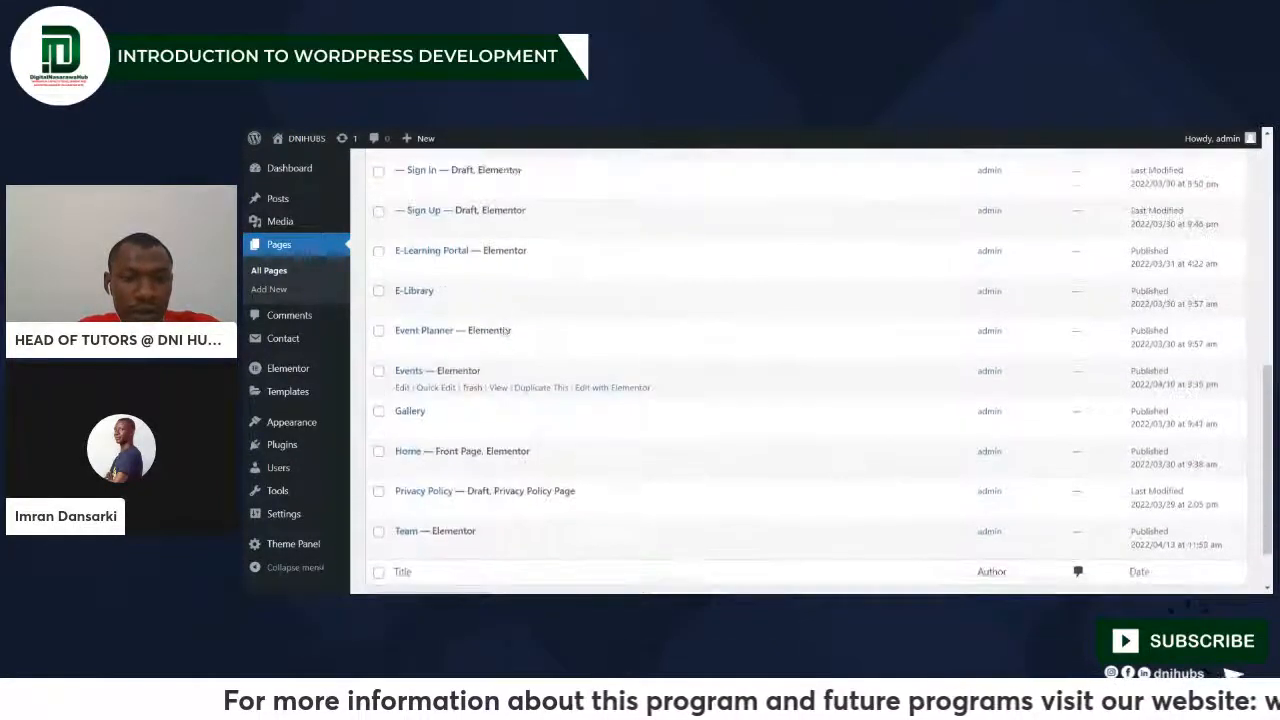
pyautogui.scroll(-1, 508, 332)
pyautogui.scroll(4, 480, 300)
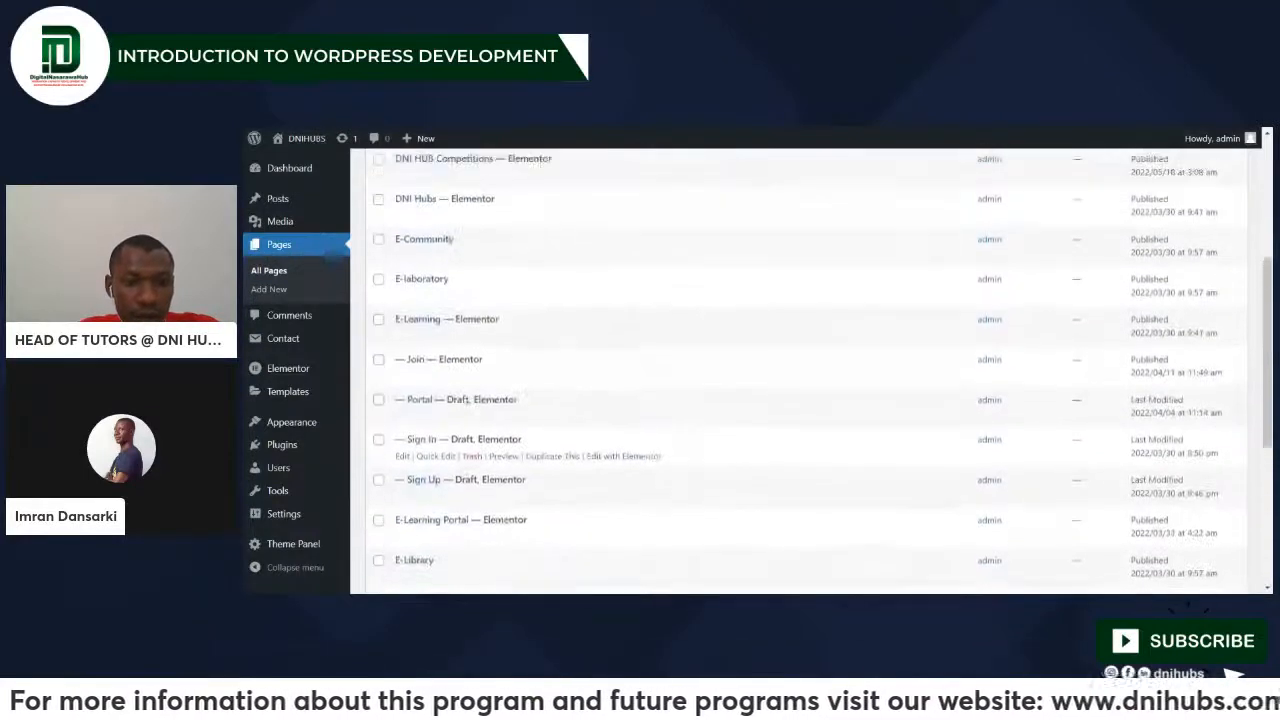
pyautogui.scroll(4, 463, 398)
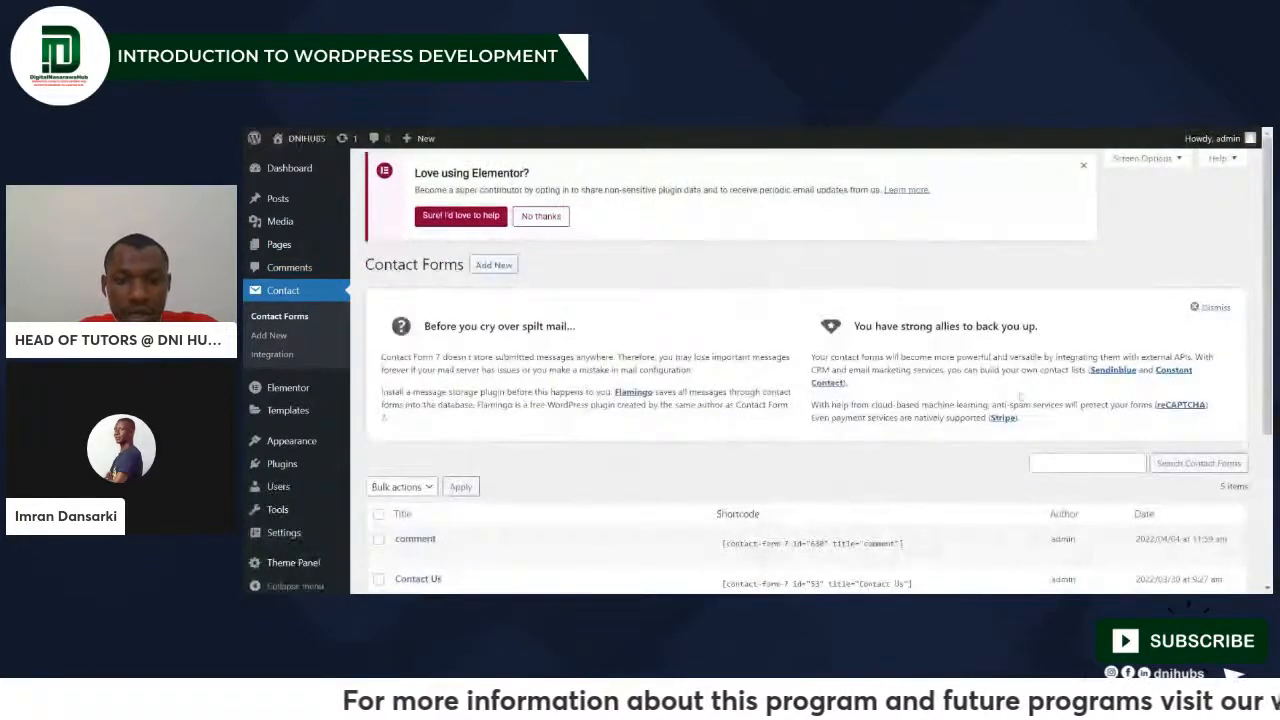
# Scroll down to review the five existing forms in the Contact Forms table.
pyautogui.scroll(-3, 985, 411)
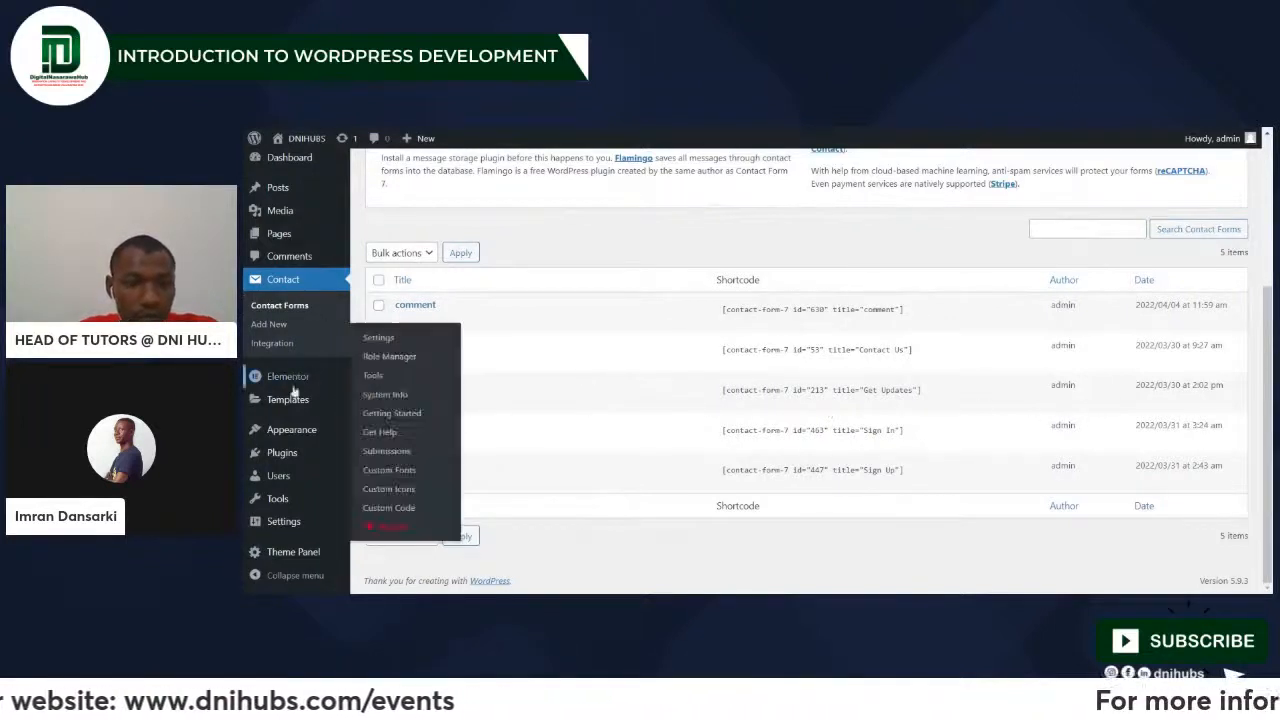
pyautogui.moveTo(306, 382)
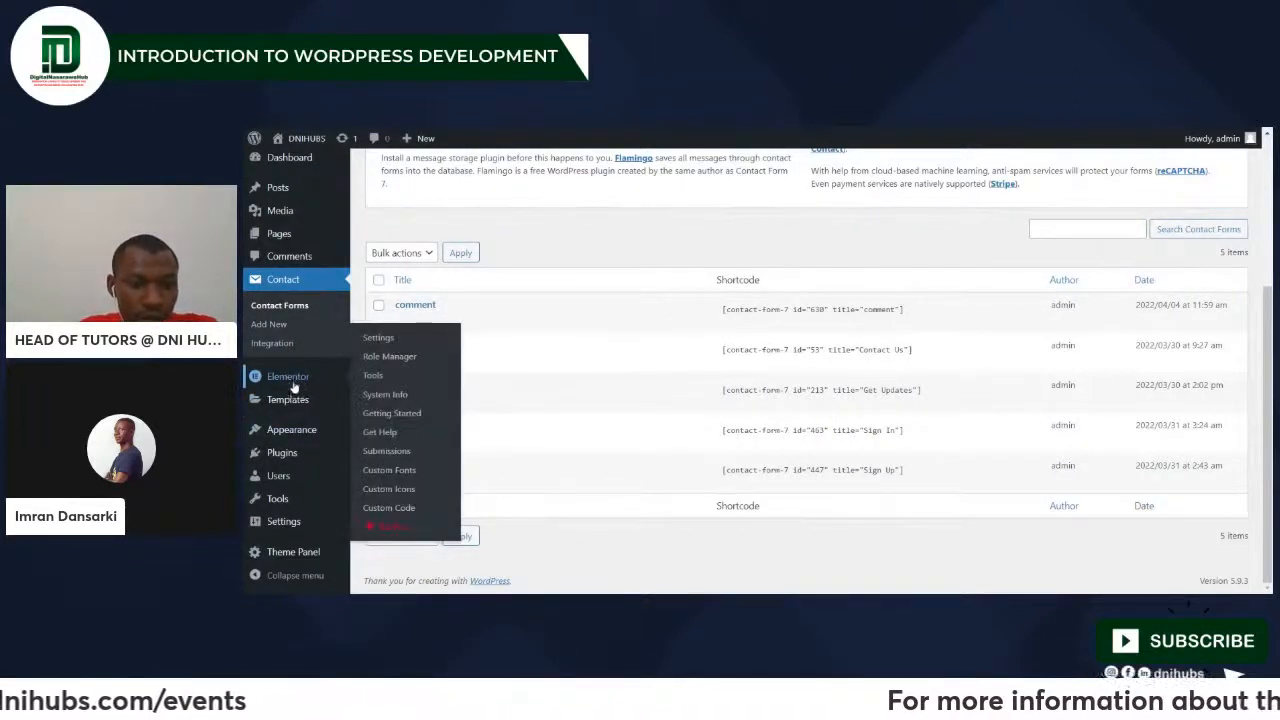
pyautogui.moveTo(285, 407)
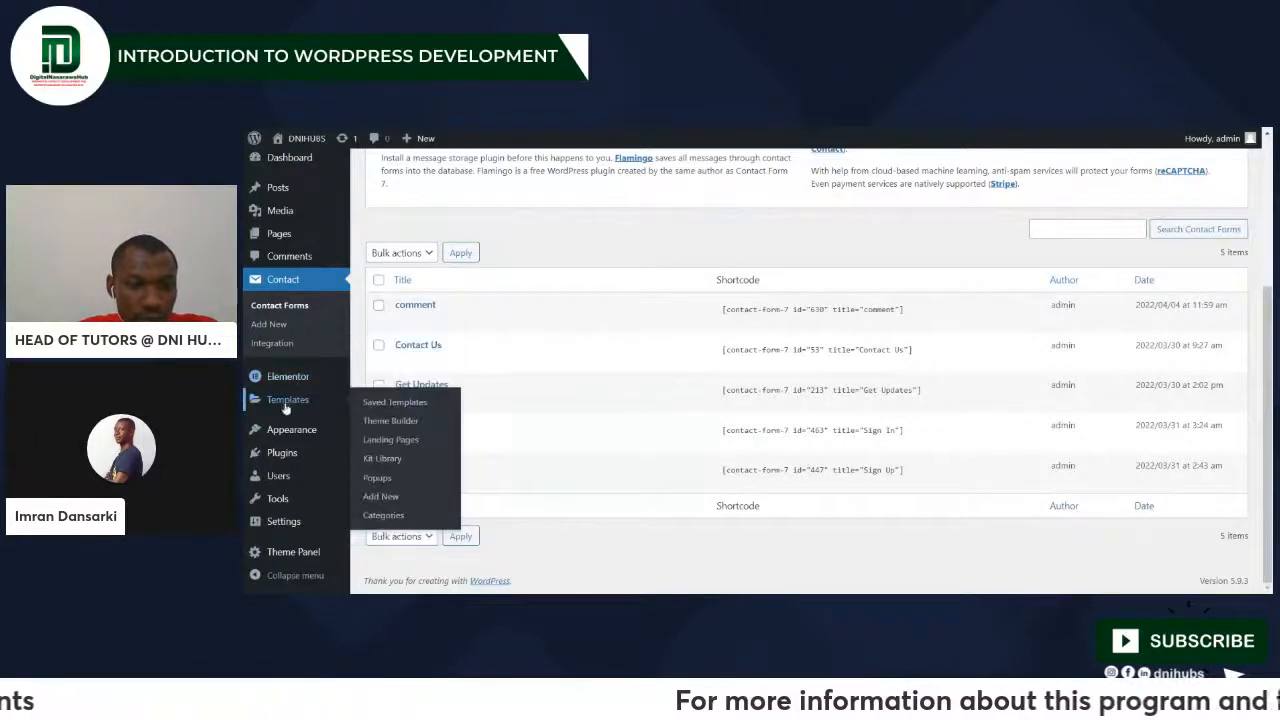
pyautogui.moveTo(288, 435)
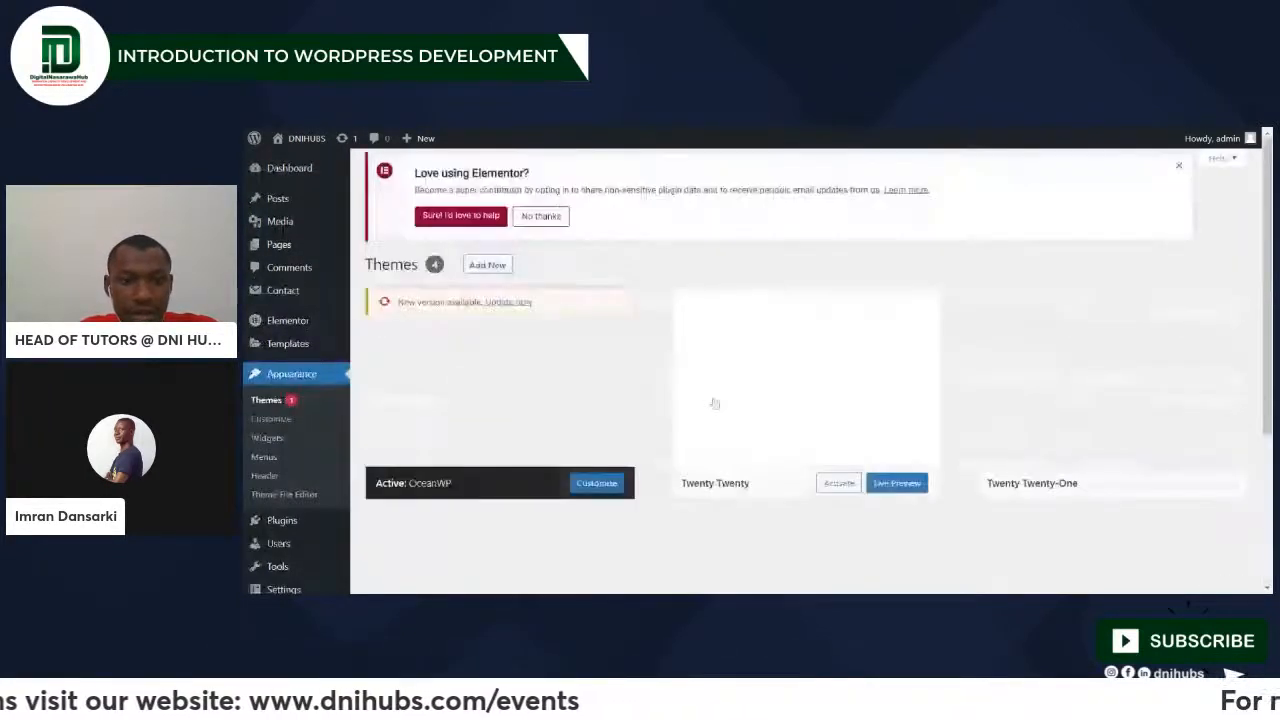
# Scroll the Themes screen reviewing active OceanWP and the inactive Twenty Twenty themes.
pyautogui.scroll(-1, 593, 334)
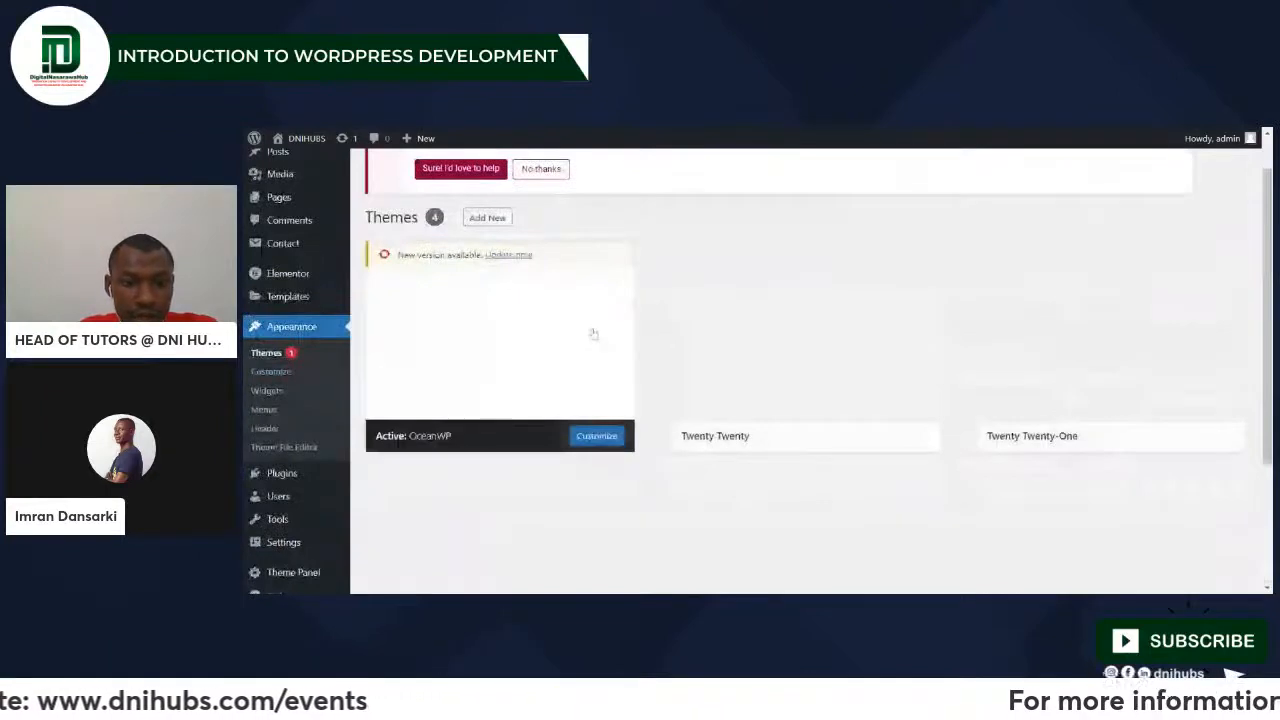
pyautogui.scroll(-2, 760, 450)
pyautogui.scroll(-2, 757, 399)
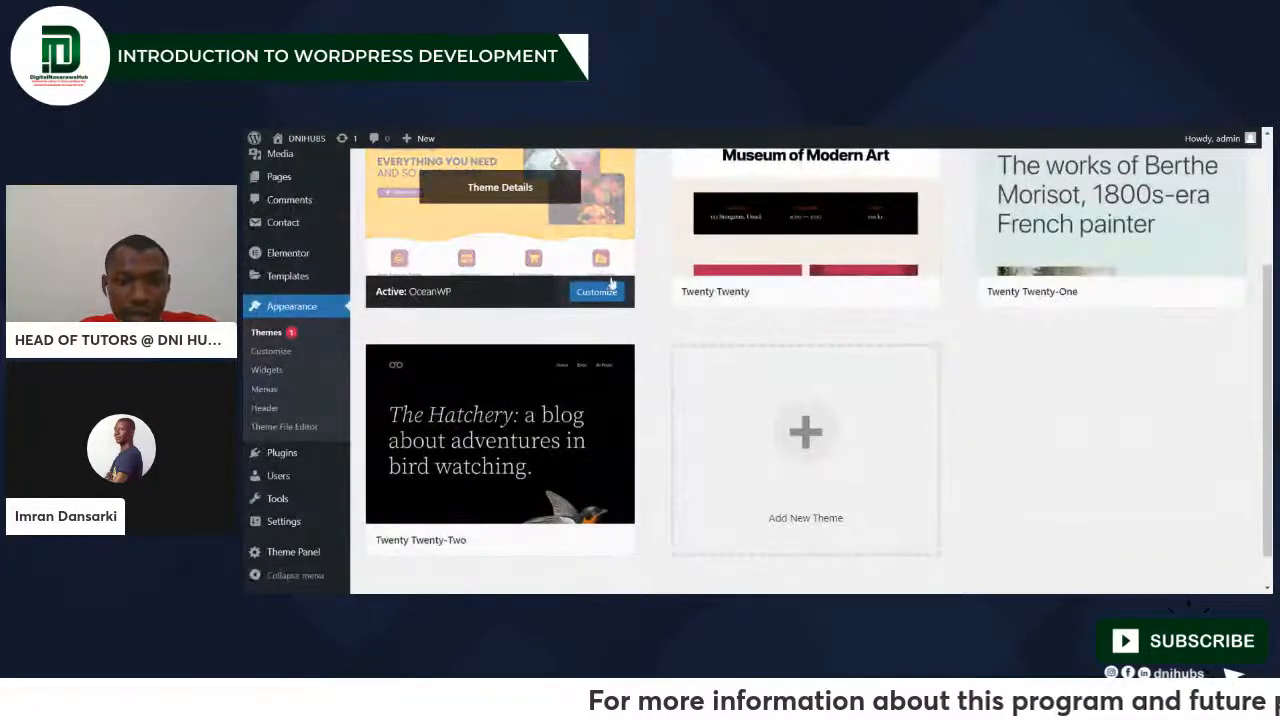
pyautogui.scroll(3, 612, 285)
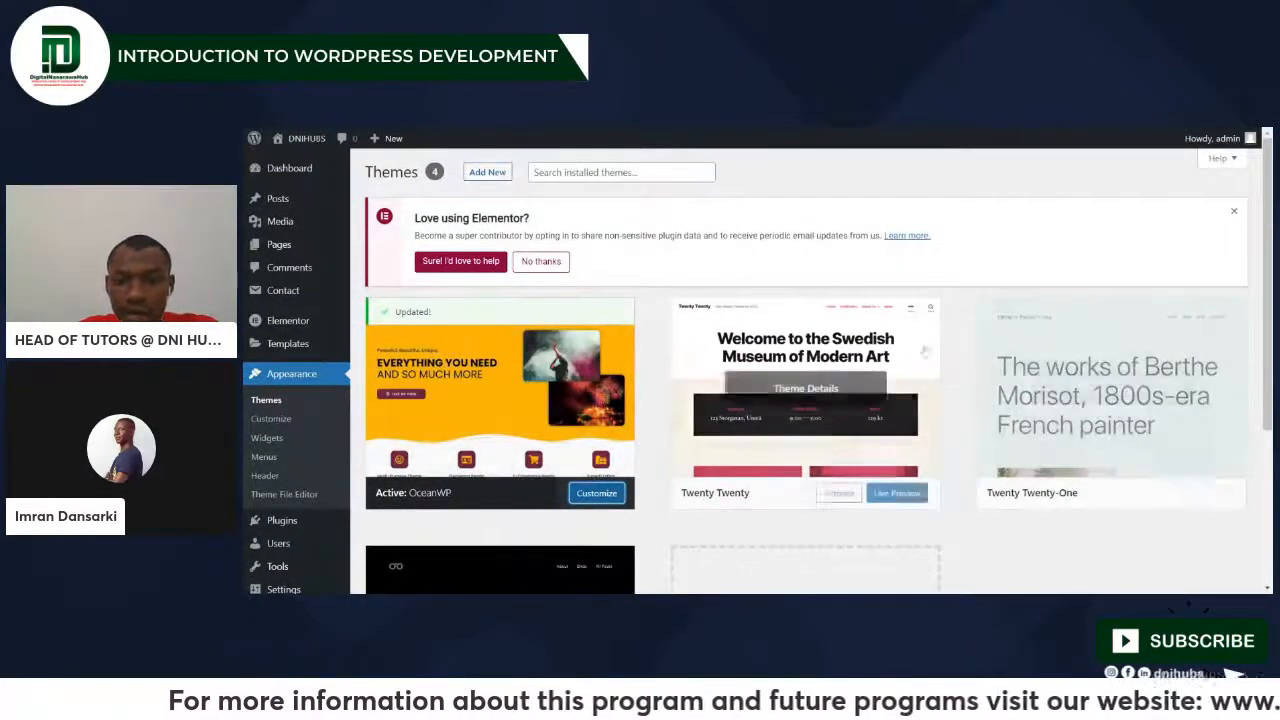
pyautogui.scroll(-3, 926, 350)
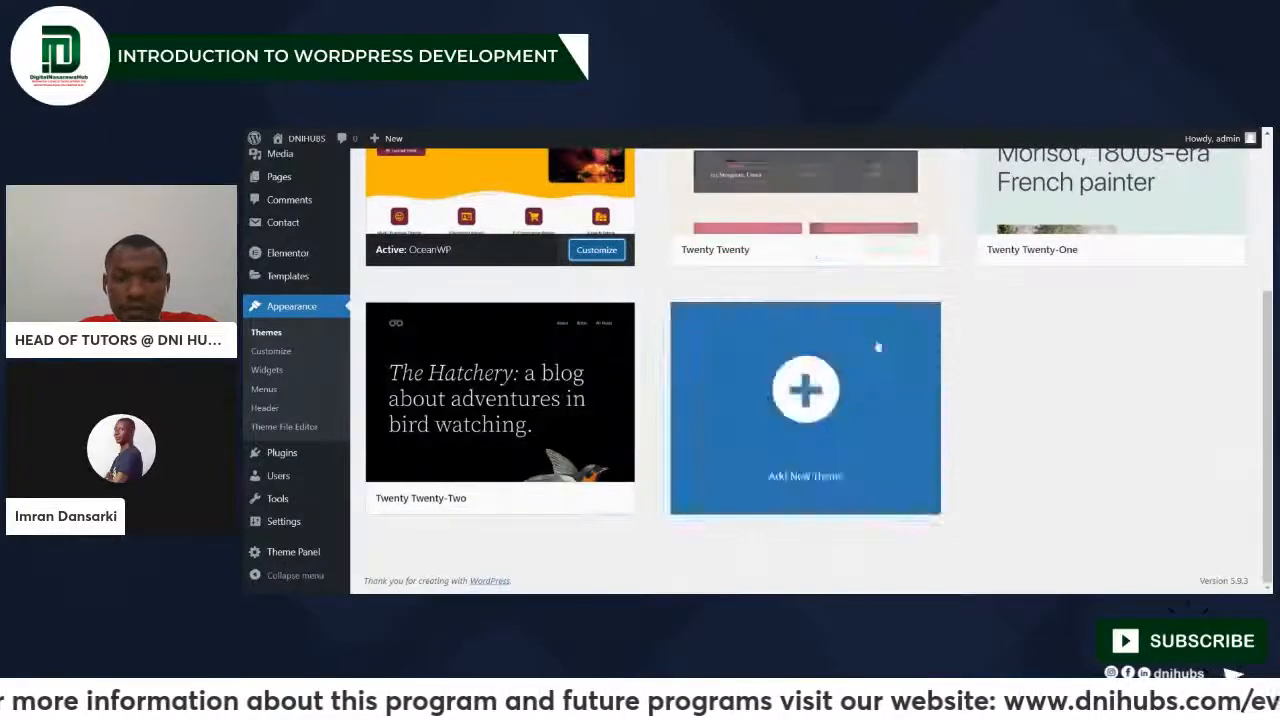
pyautogui.scroll(2, 920, 300)
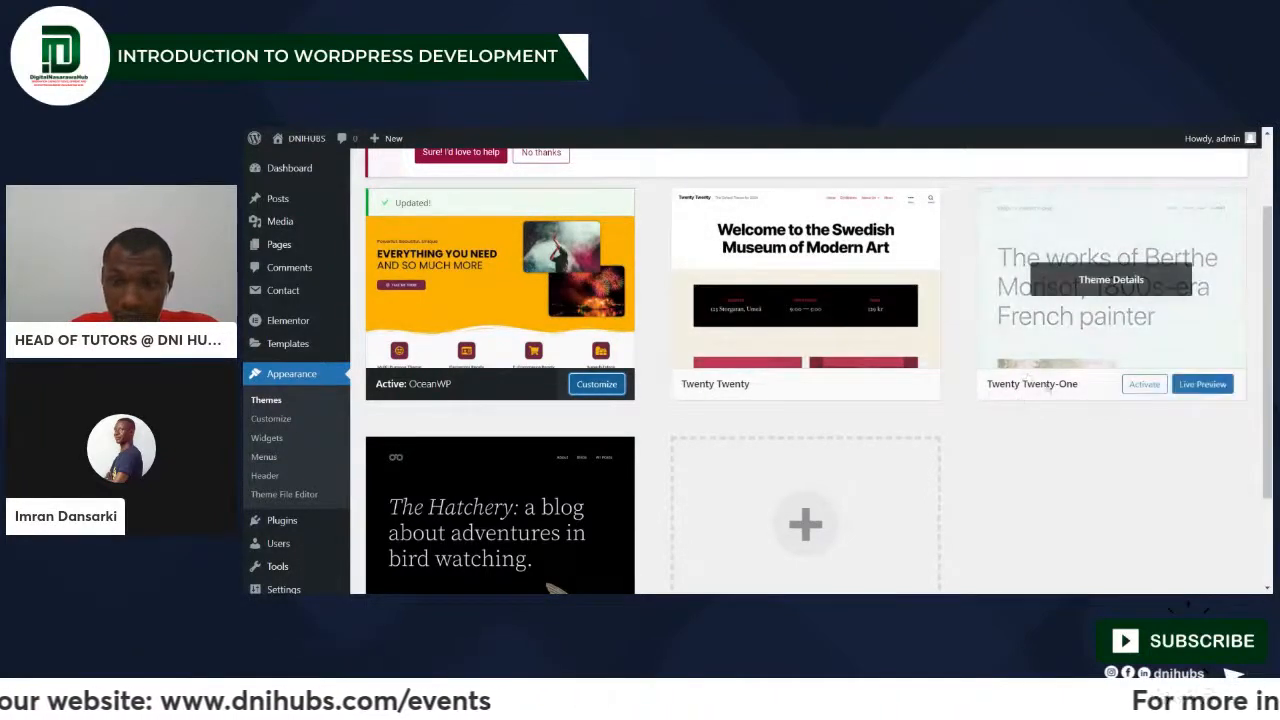
pyautogui.scroll(-2, 1043, 298)
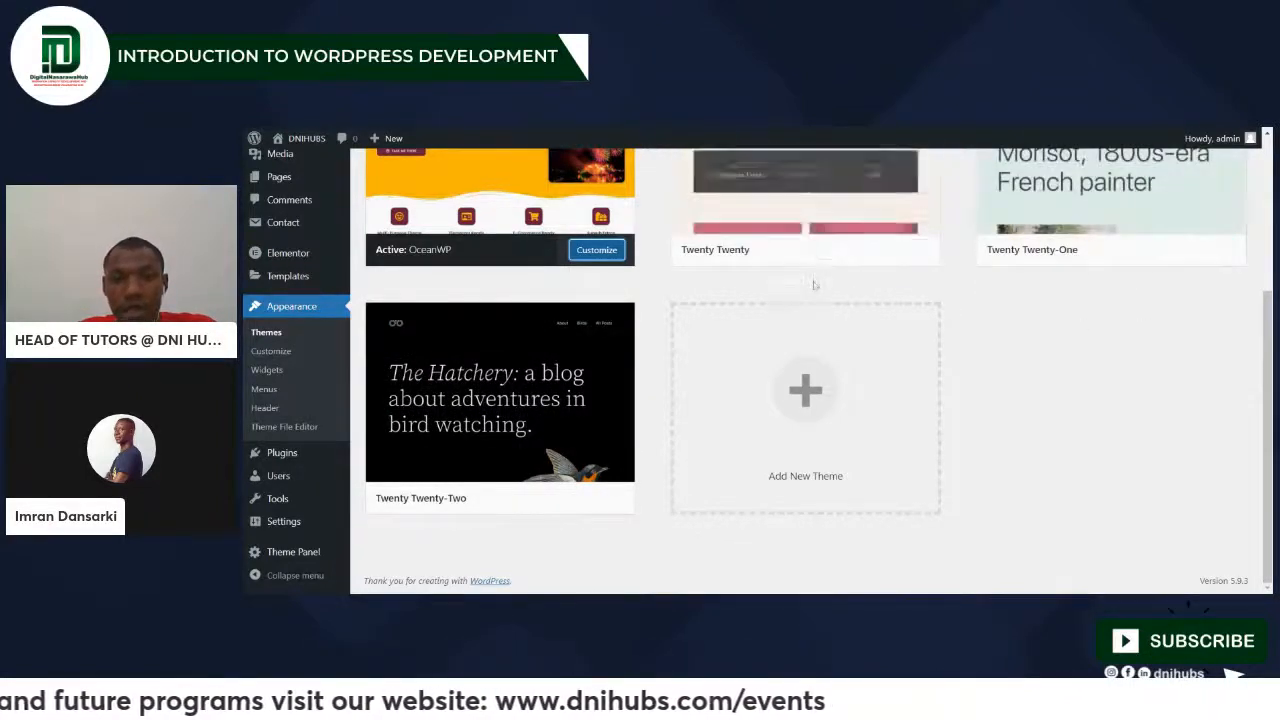
pyautogui.scroll(2, 812, 283)
pyautogui.scroll(-2, 812, 283)
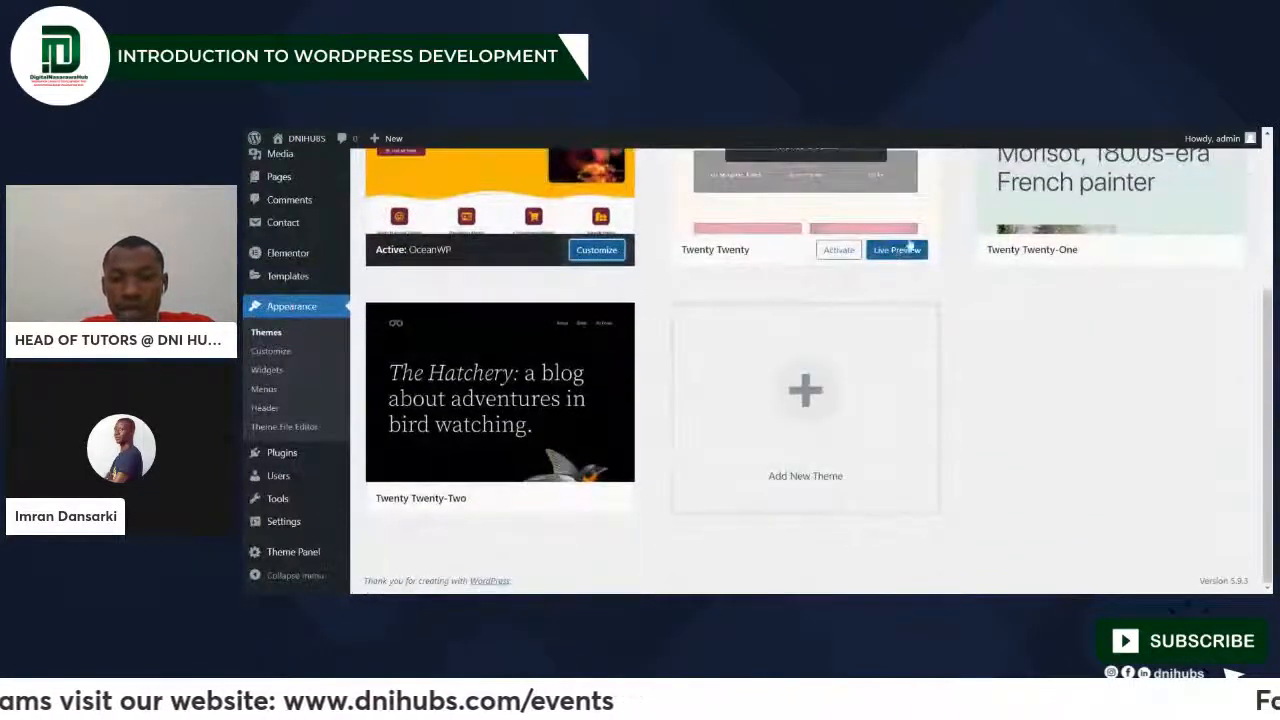
# Launch a theme's live Customizer preview from the Themes screen.
pyautogui.click(895, 251)
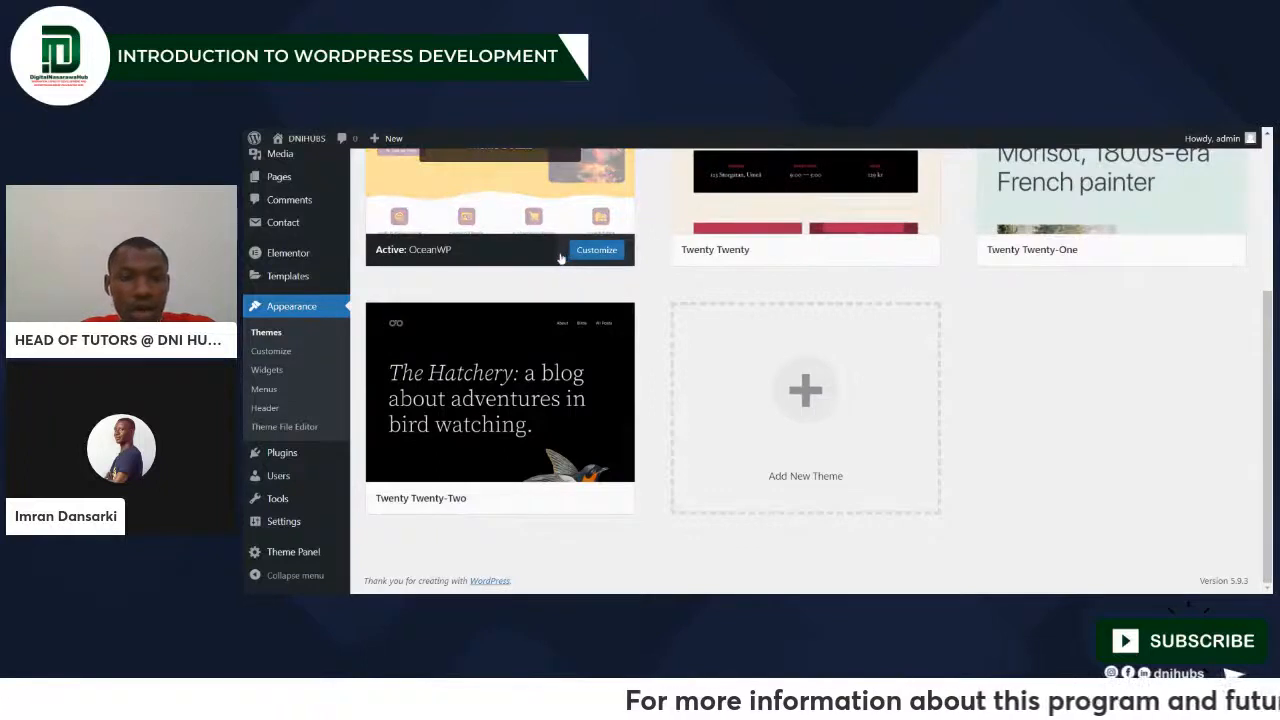
pyautogui.scroll(1, 561, 258)
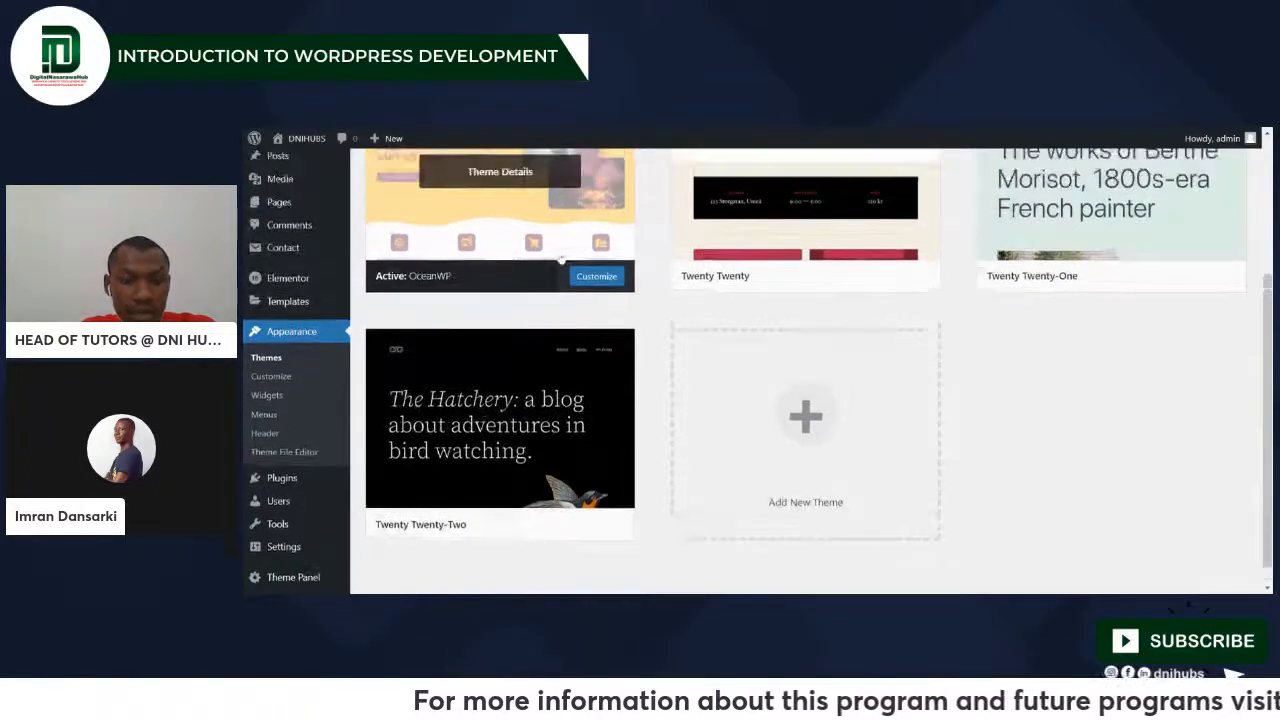
pyautogui.scroll(3, 561, 258)
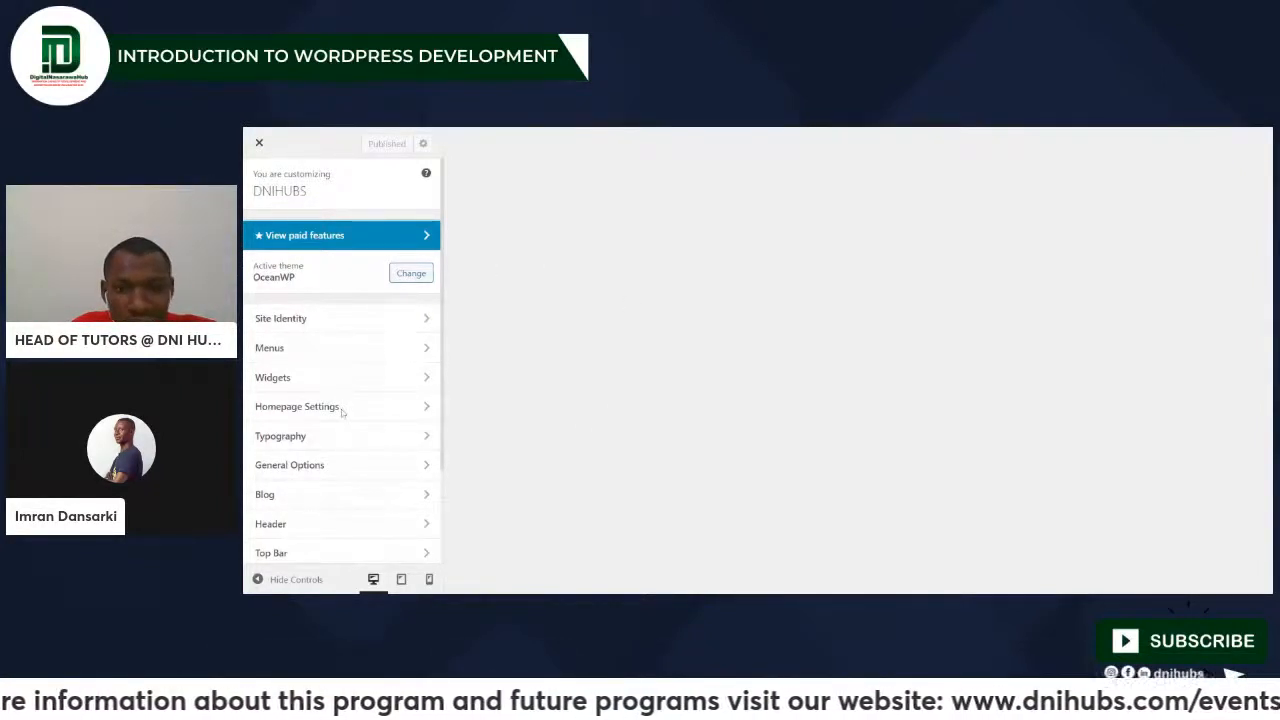
# Scroll the preview to the footer and inspect the Address and Email & Phone Number widgets.
pyautogui.scroll(-3, 341, 411)
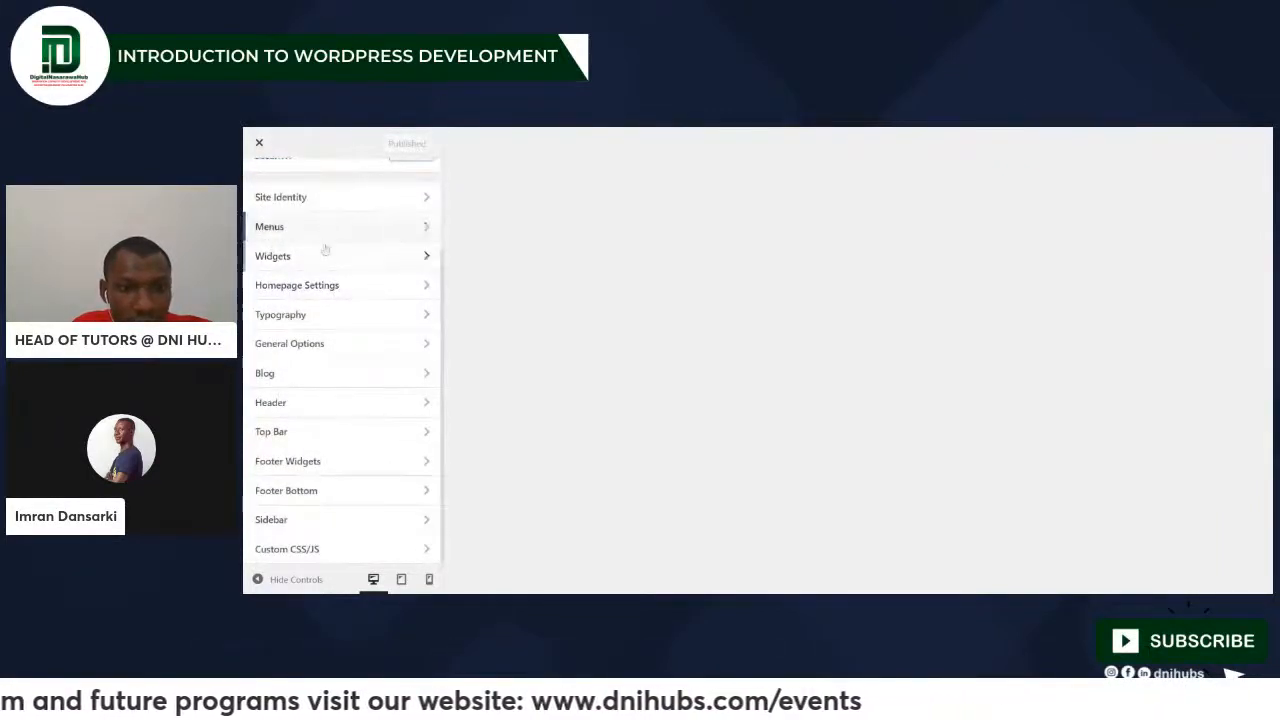
pyautogui.scroll(3, 325, 250)
pyautogui.scroll(-3, 323, 257)
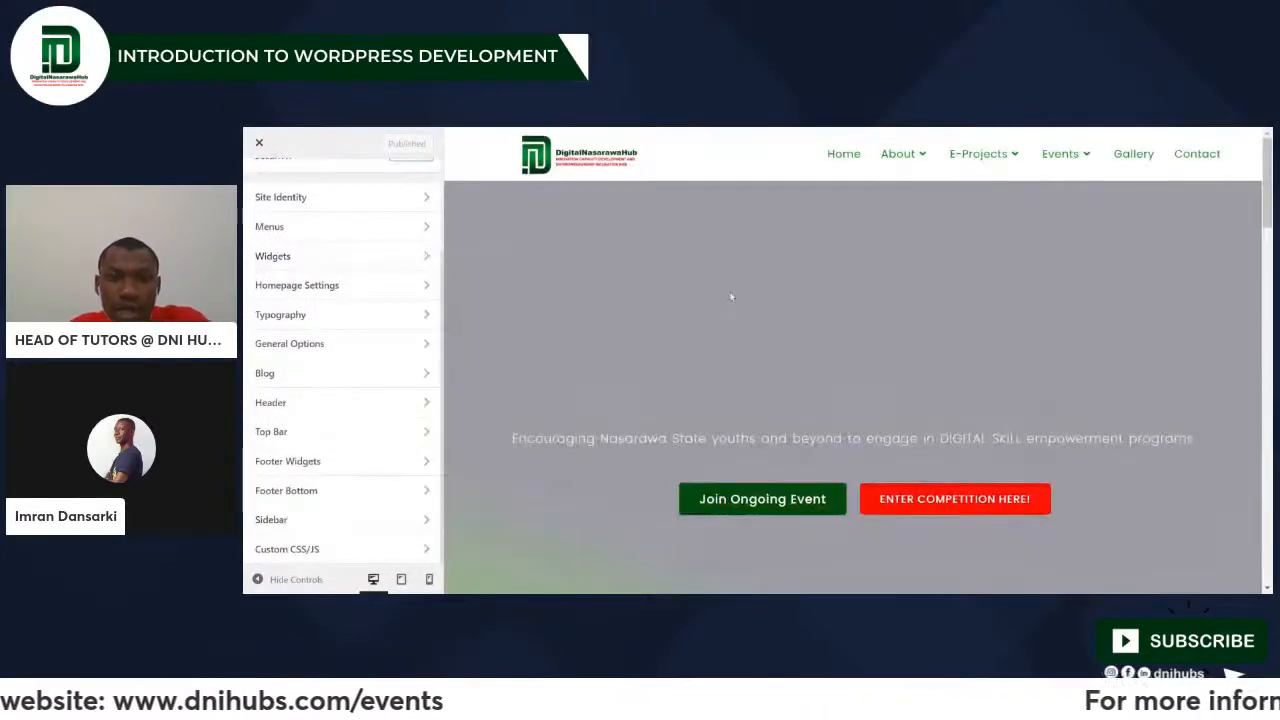
pyautogui.scroll(-2, 849, 281)
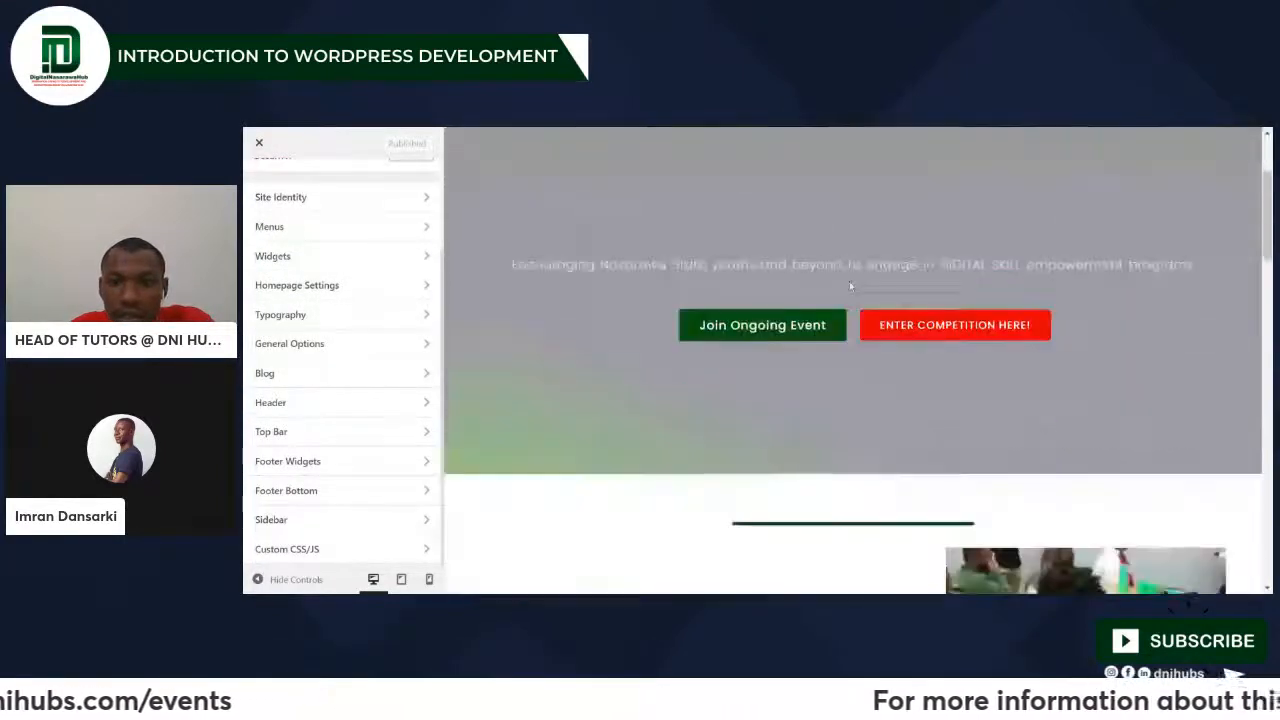
pyautogui.scroll(-5, 849, 281)
pyautogui.scroll(3, 849, 284)
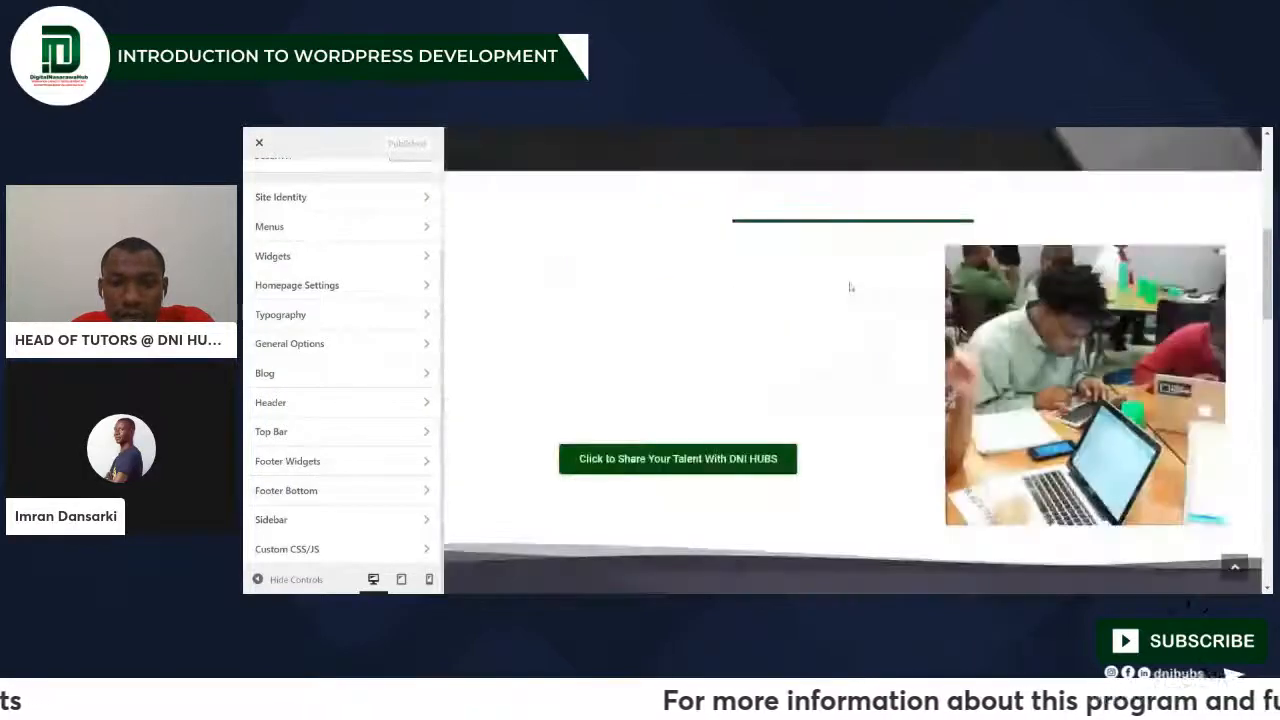
pyautogui.scroll(-10, 849, 287)
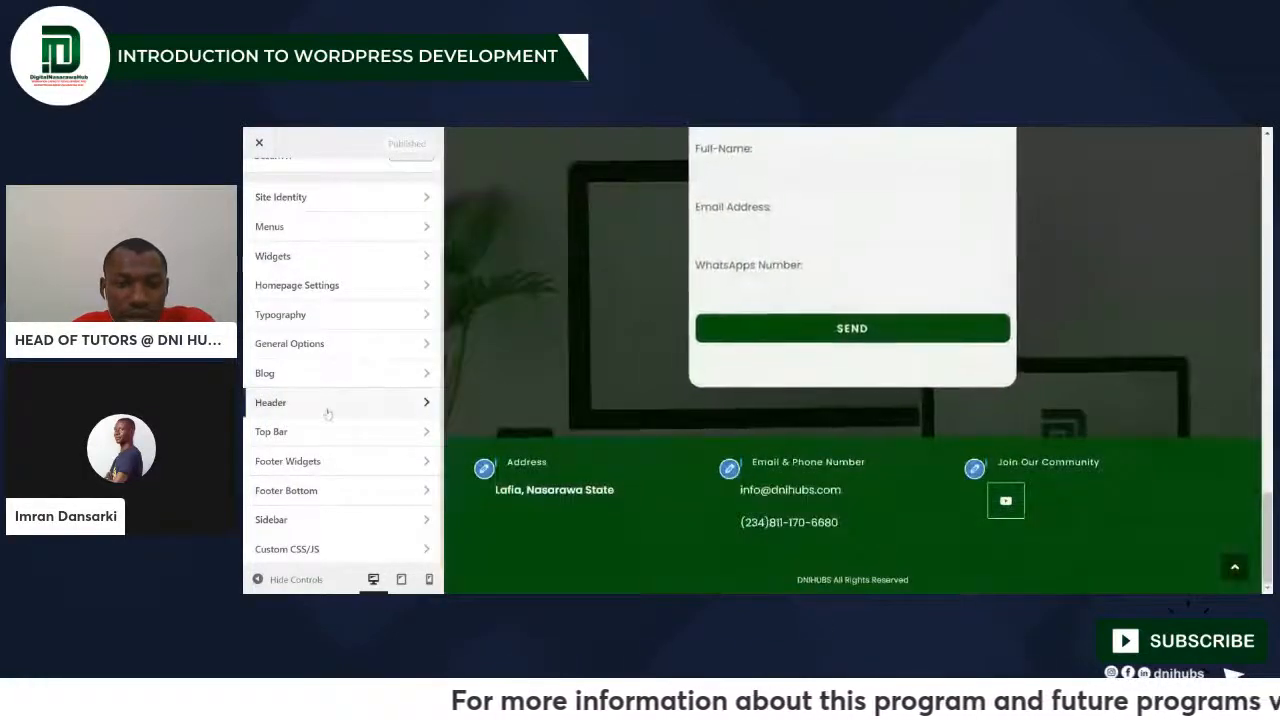
pyautogui.click(484, 469)
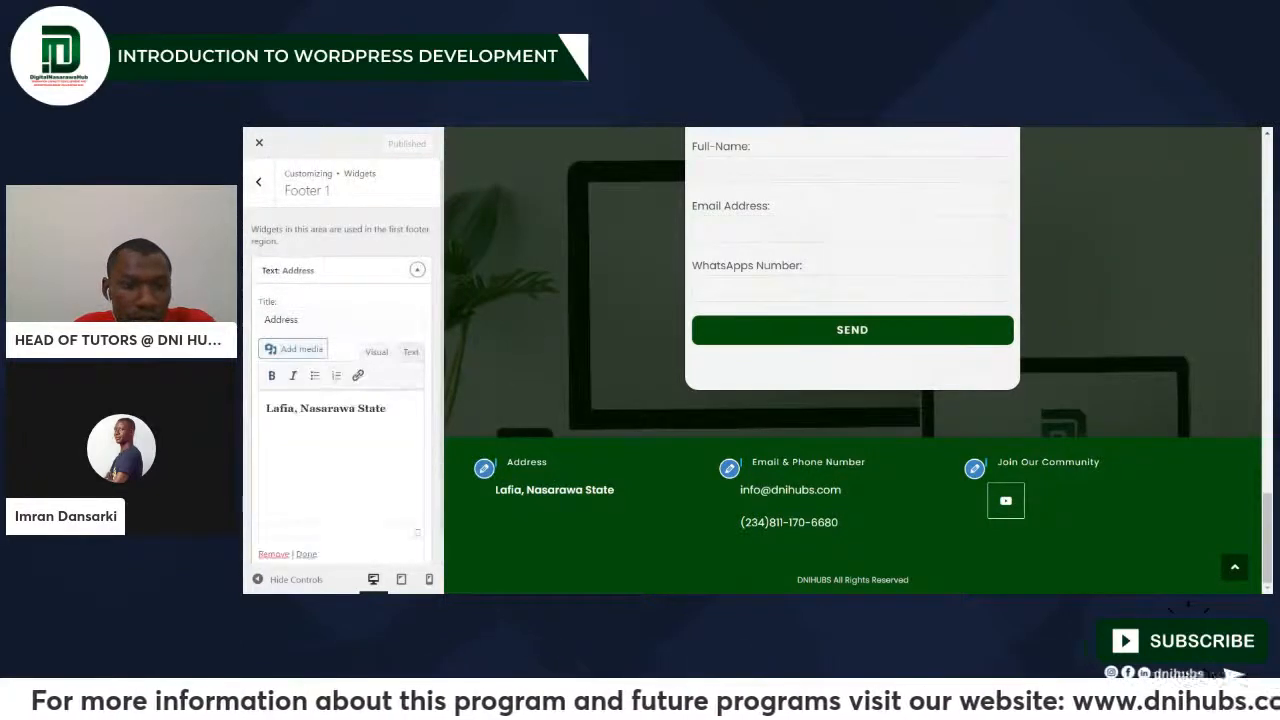
pyautogui.click(729, 469)
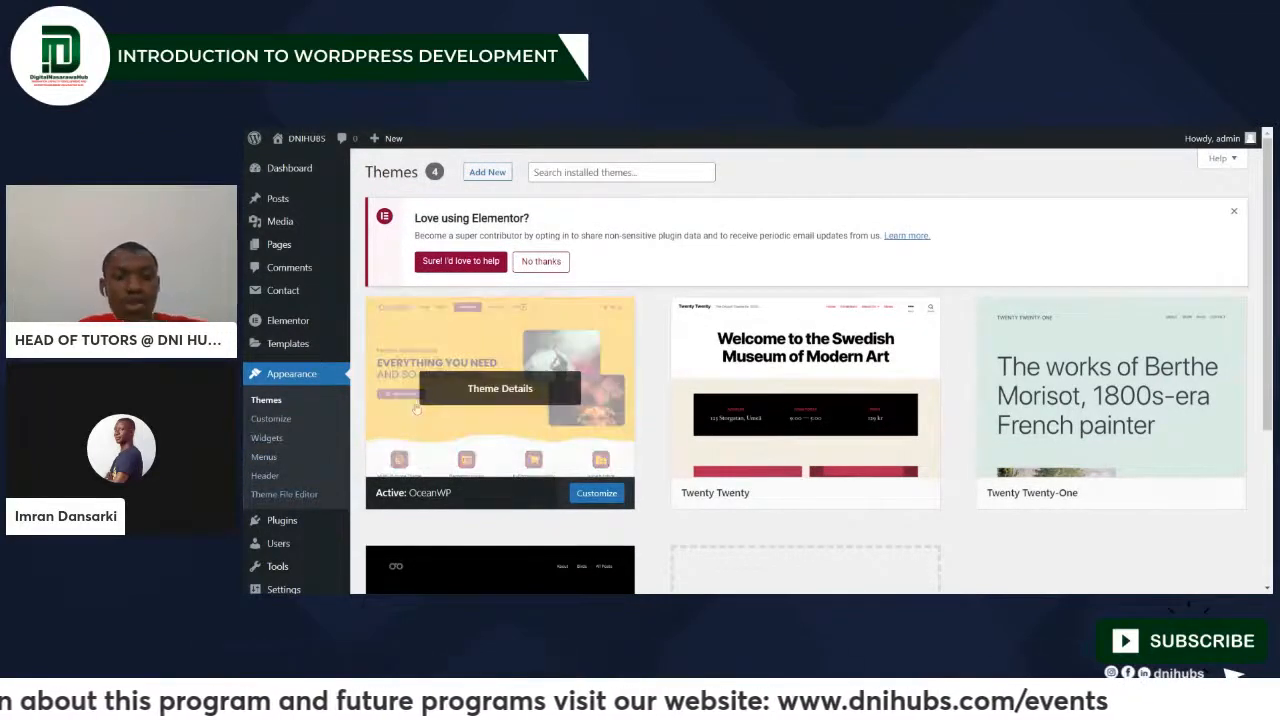
# Go to Plugins > Installed Plugins, listing 7 plugins including Elementor and Contact Form 7.
pyautogui.scroll(-3, 285, 490)
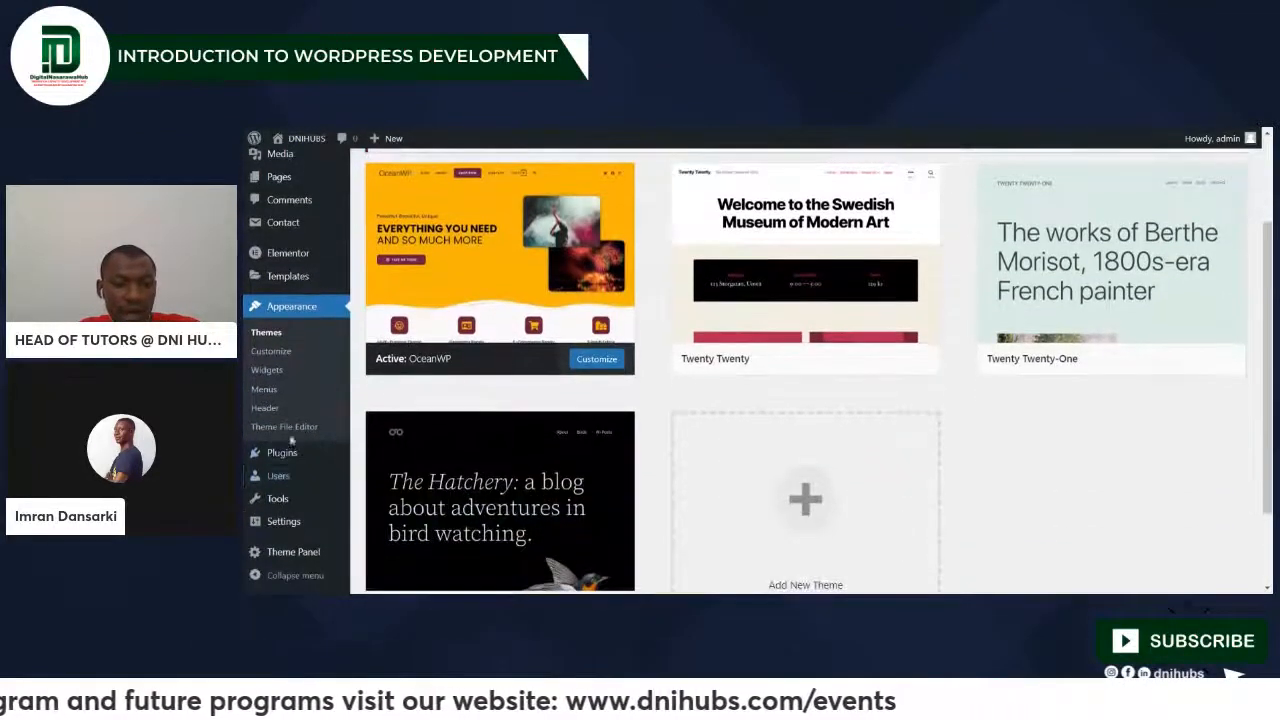
pyautogui.moveTo(287, 456)
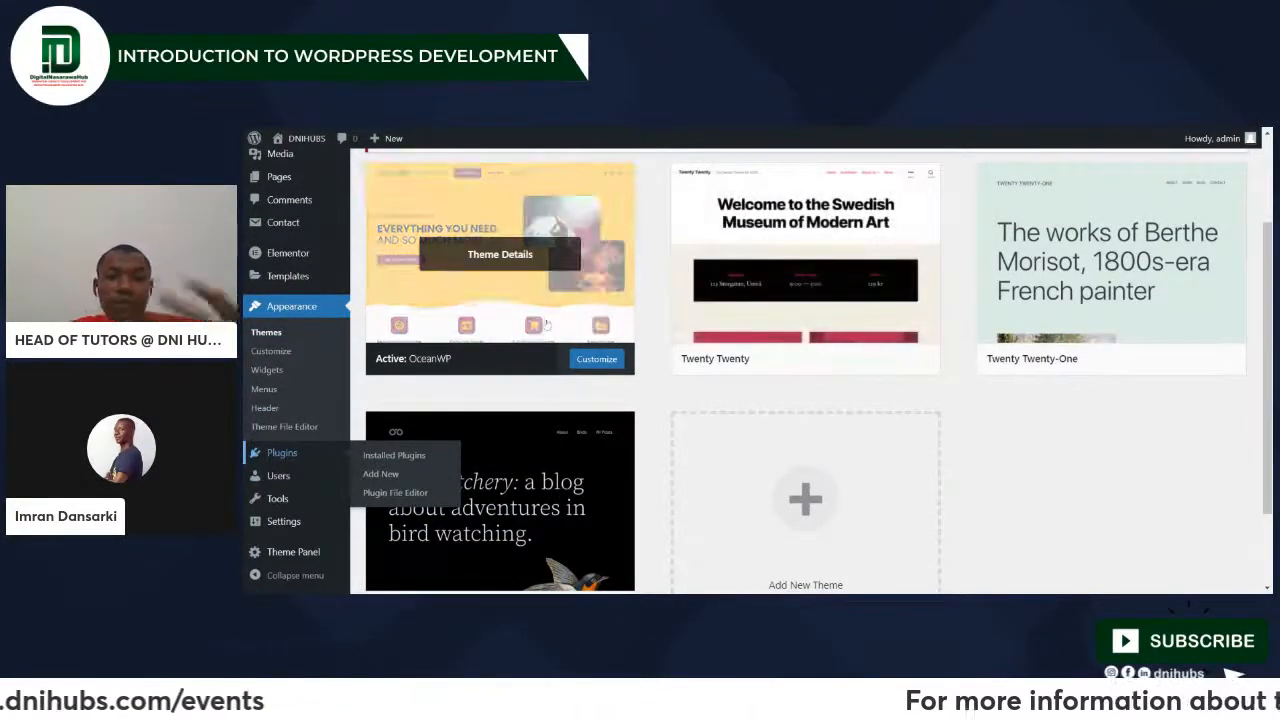
pyautogui.click(394, 455)
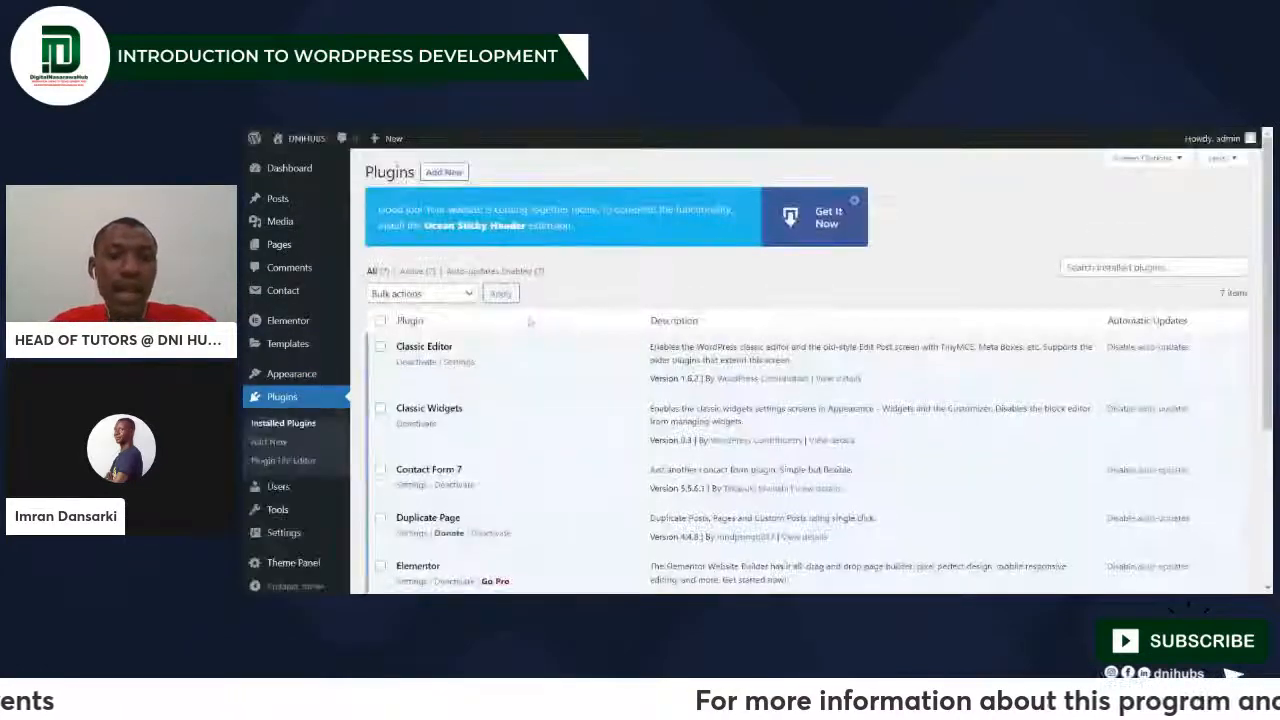
# Scroll through the 7 plugins, including Duplicate Page and Ocean Extra, then head to Users.
pyautogui.scroll(-3, 538, 400)
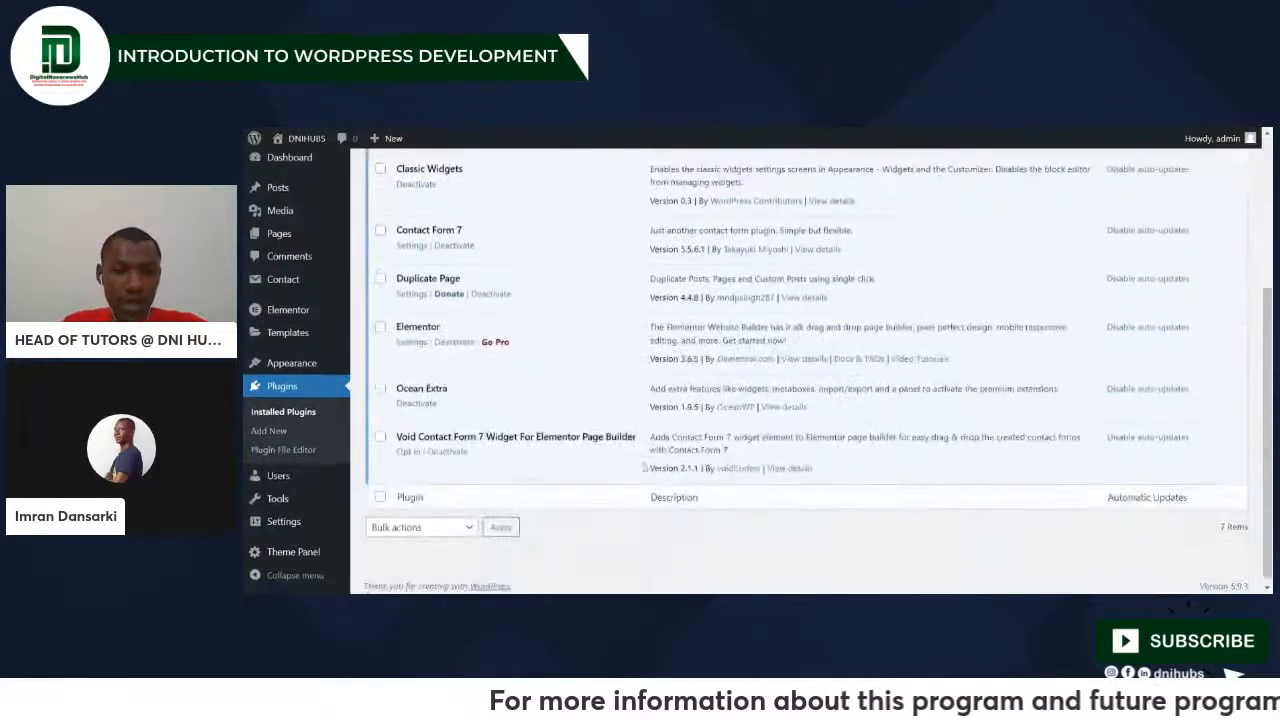
pyautogui.scroll(3, 644, 437)
pyautogui.scroll(-3, 414, 401)
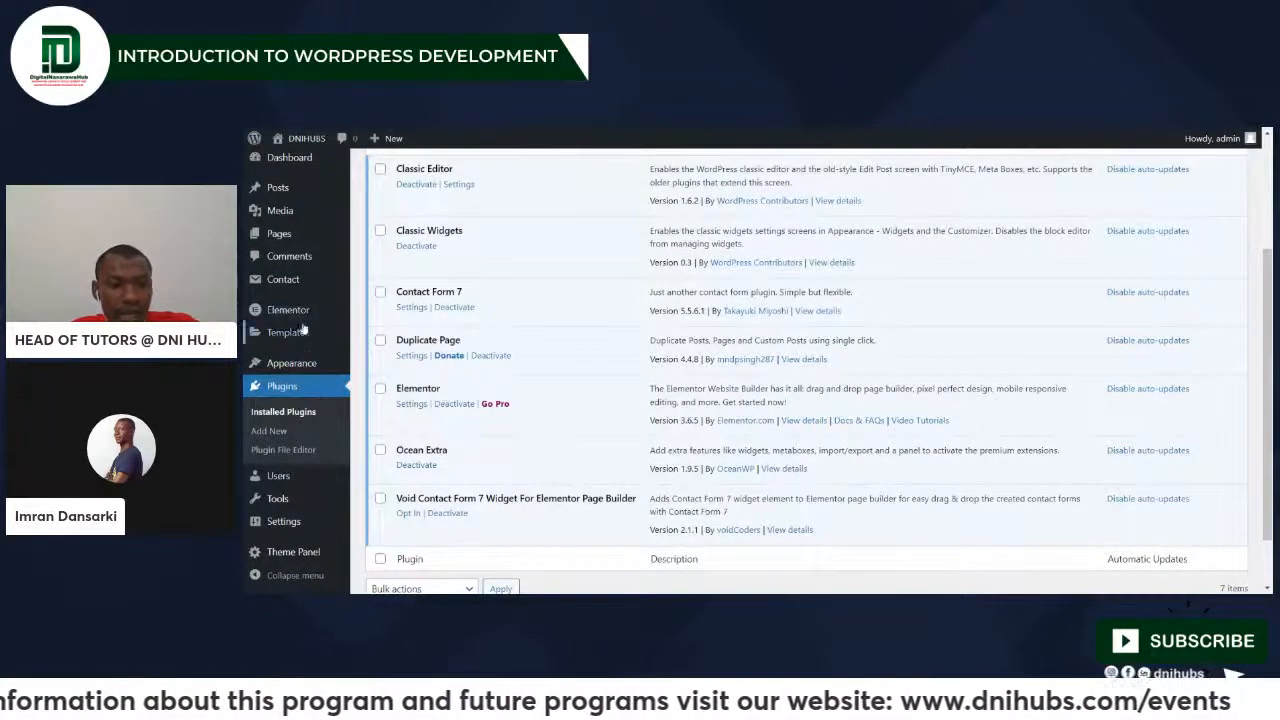
pyautogui.scroll(5, 735, 438)
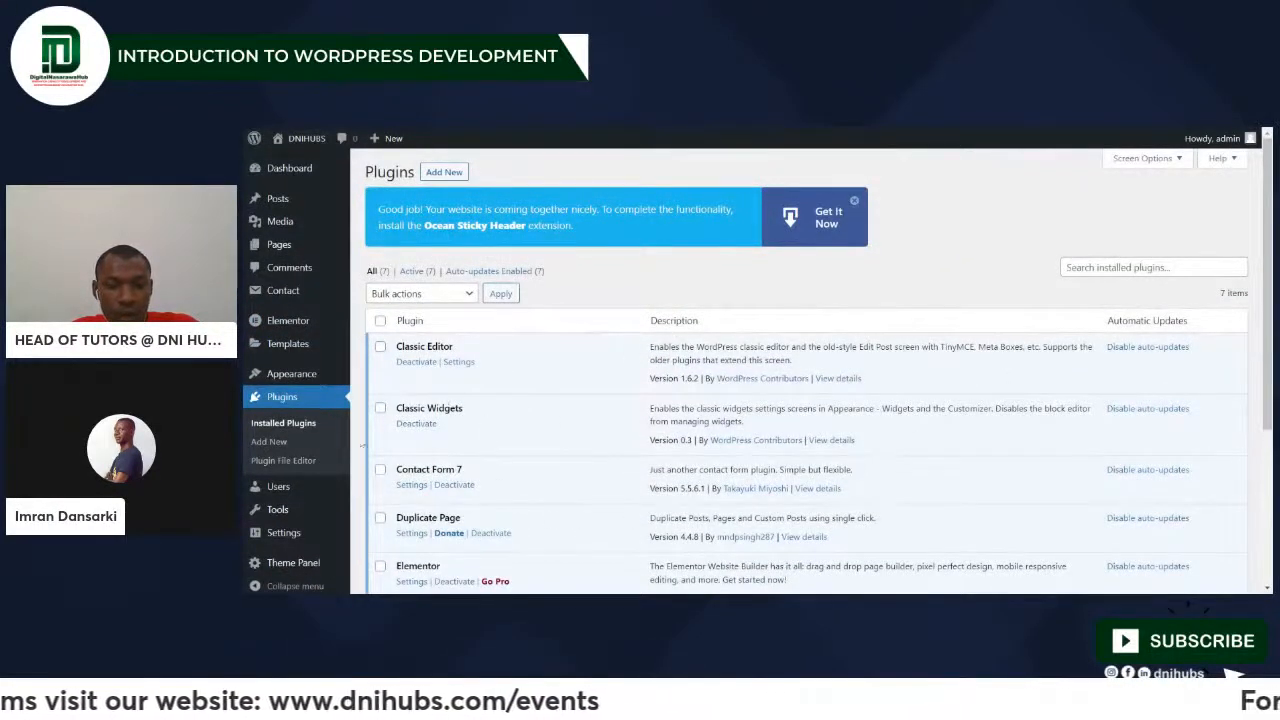
pyautogui.scroll(-1, 707, 466)
pyautogui.scroll(-5, 707, 466)
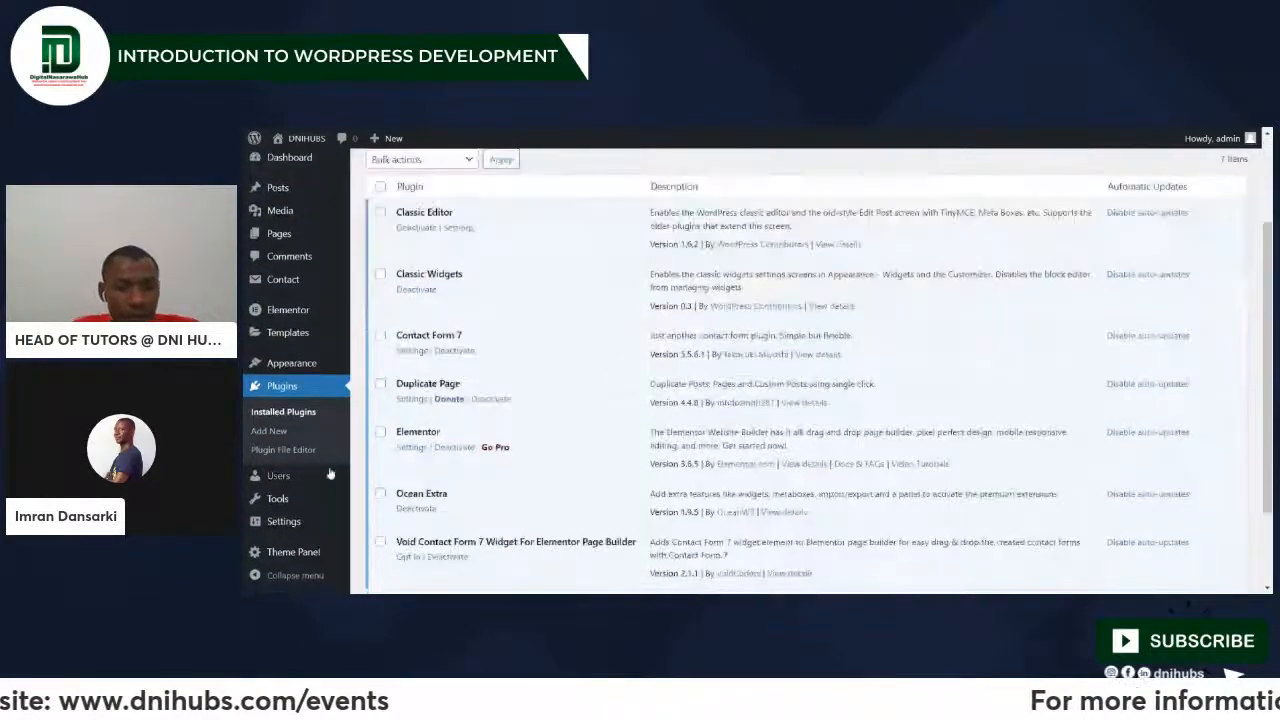
pyautogui.moveTo(292, 527)
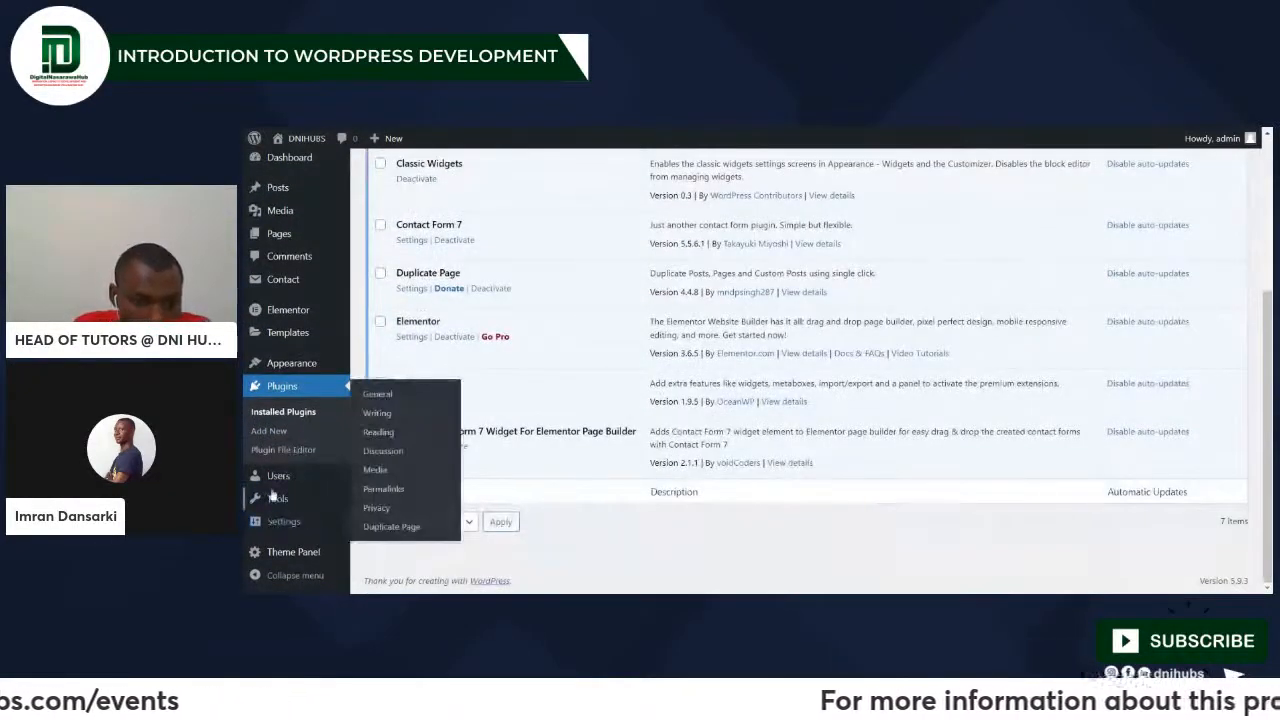
pyautogui.moveTo(279, 481)
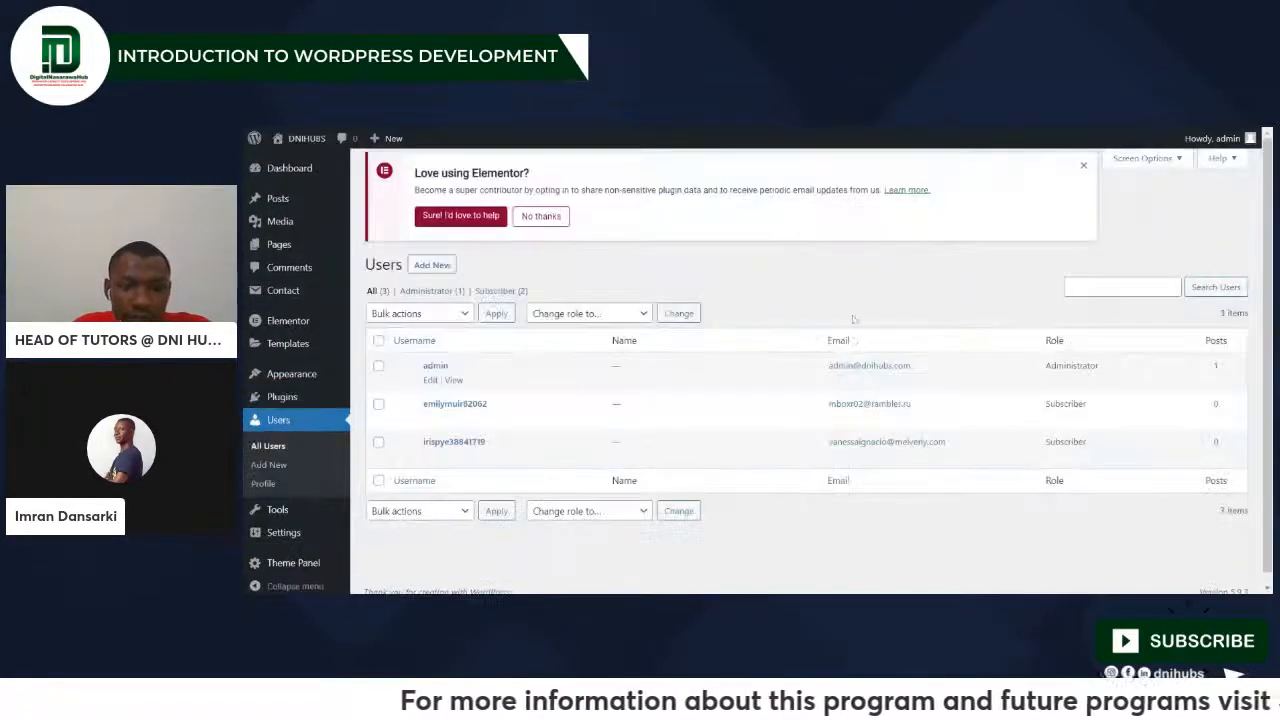
# Bring up the Add New User form, which shows a strong generated password.
pyautogui.scroll(-2, 568, 503)
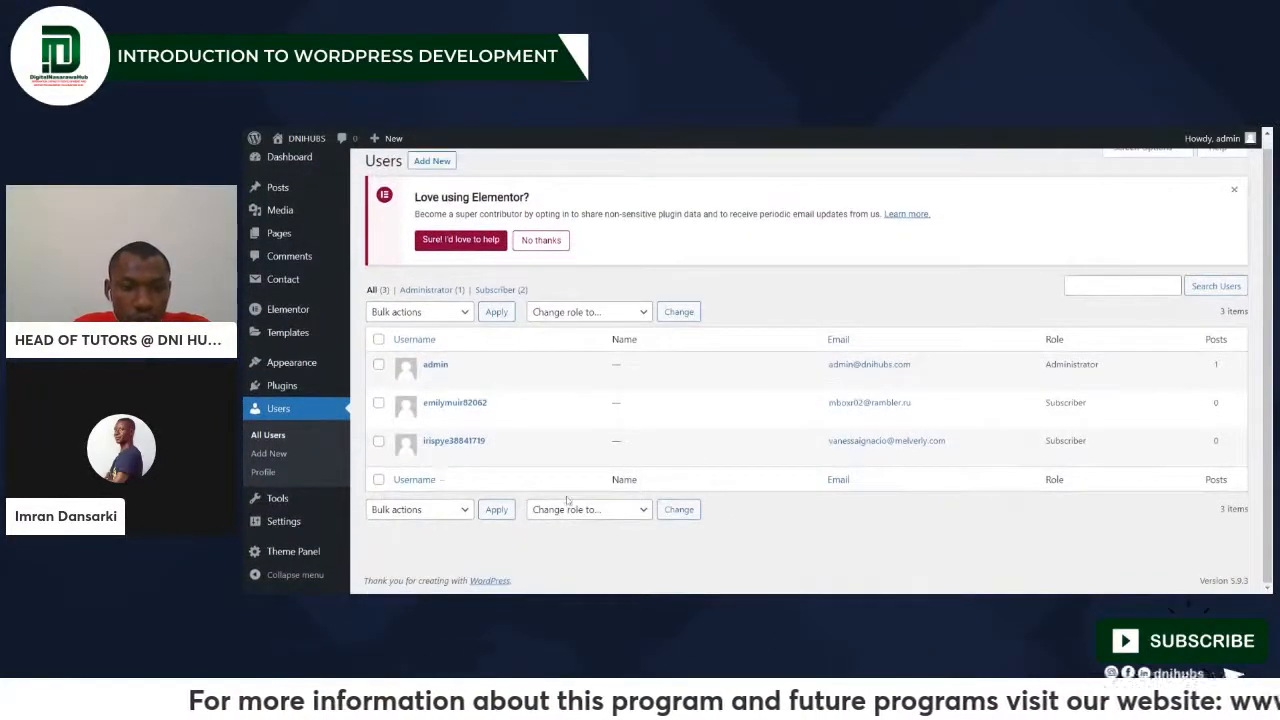
pyautogui.moveTo(456, 437)
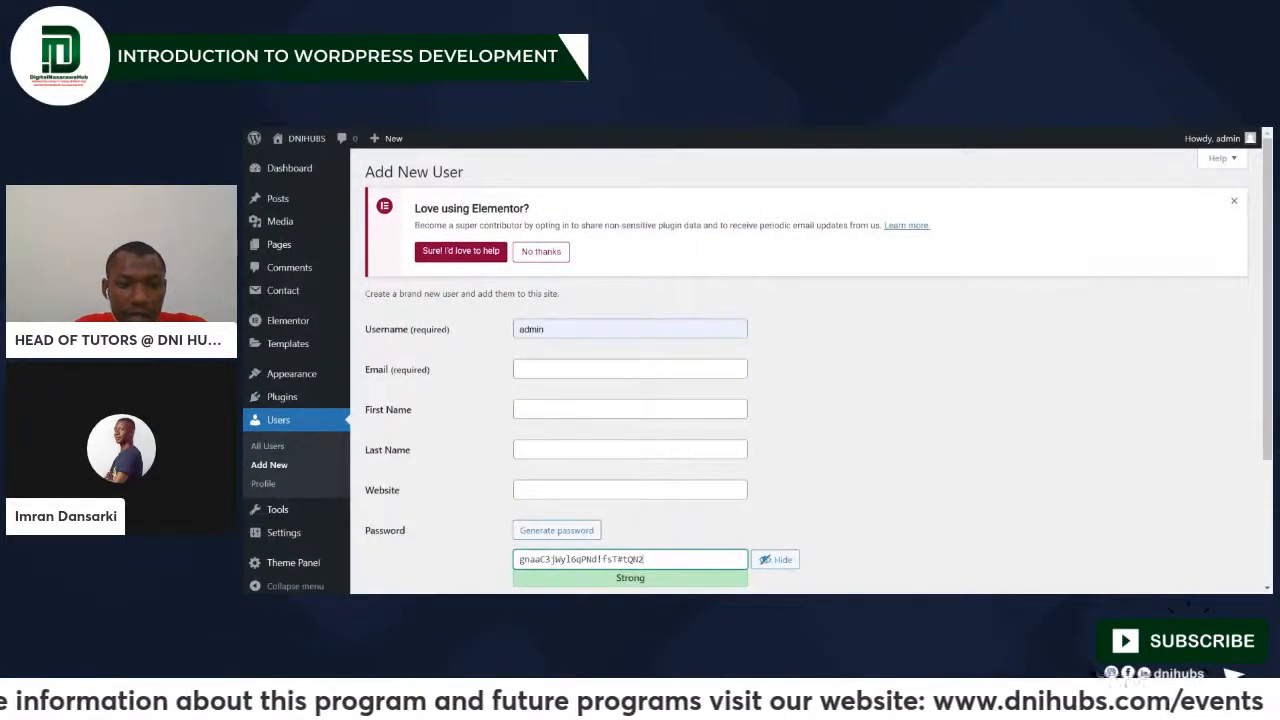
# Replace the prefilled username with the new account's username.
pyautogui.doubleClick(515, 331)
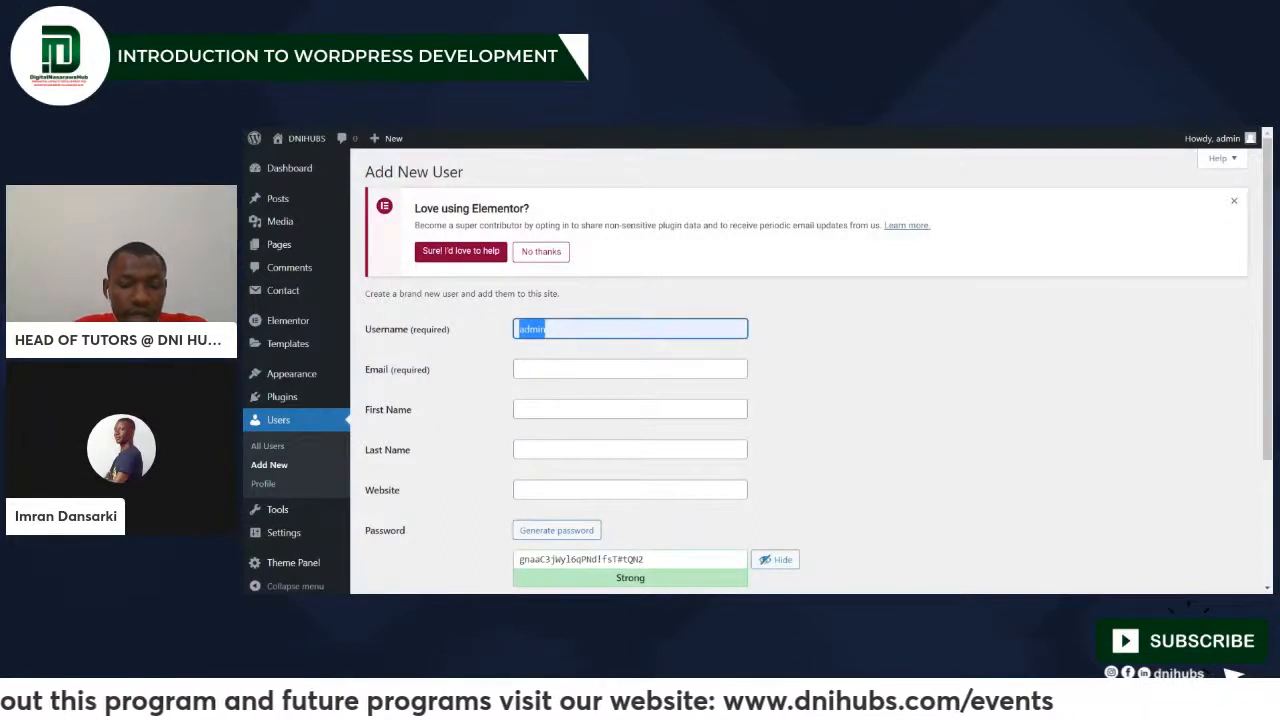
pyautogui.write('tasio')
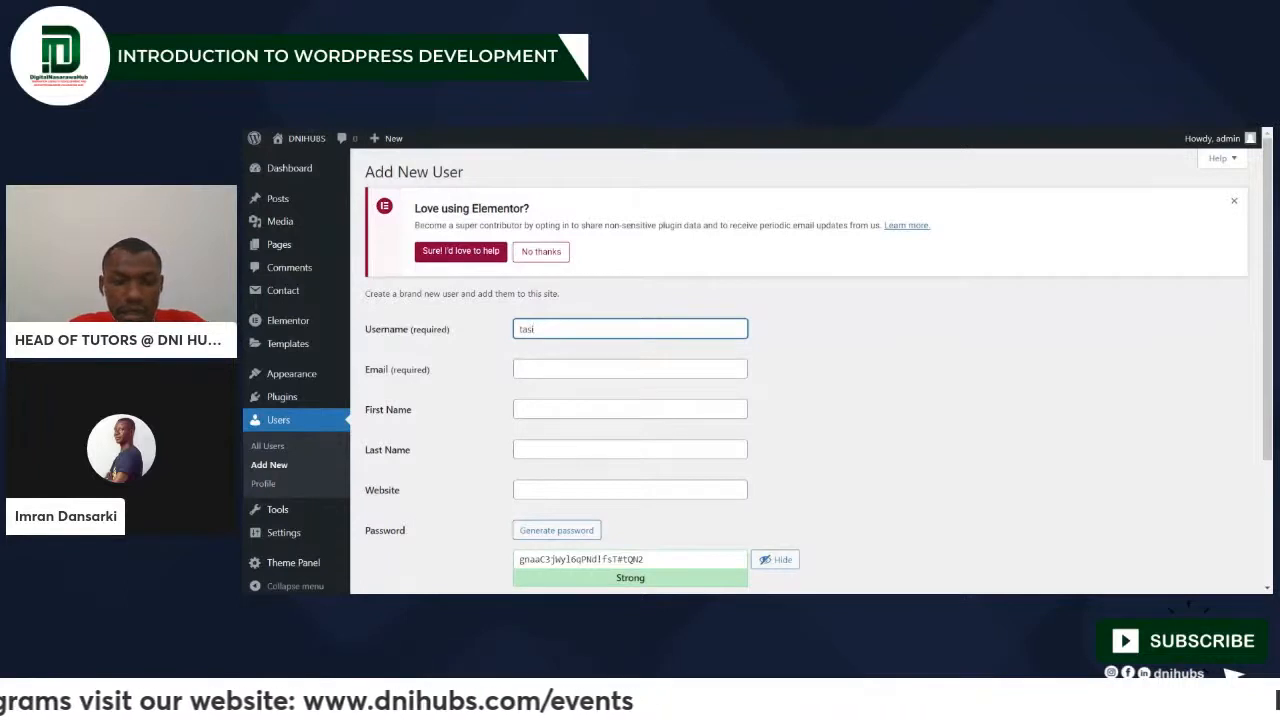
pyautogui.press('Tab')
pyautogui.click(630, 409)
pyautogui.press('Tab')
# Revise the username, then move through the First Name, Last Name and Website fields.
pyautogui.click(568, 333)
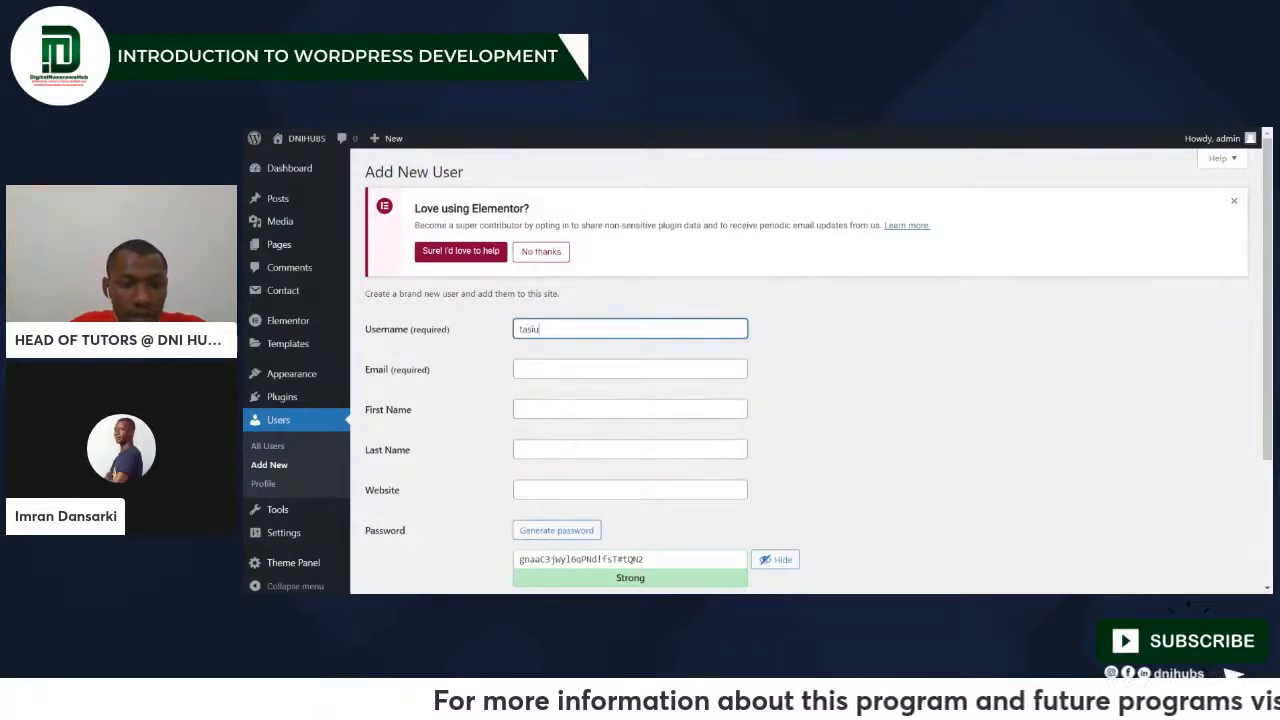
pyautogui.click(543, 472)
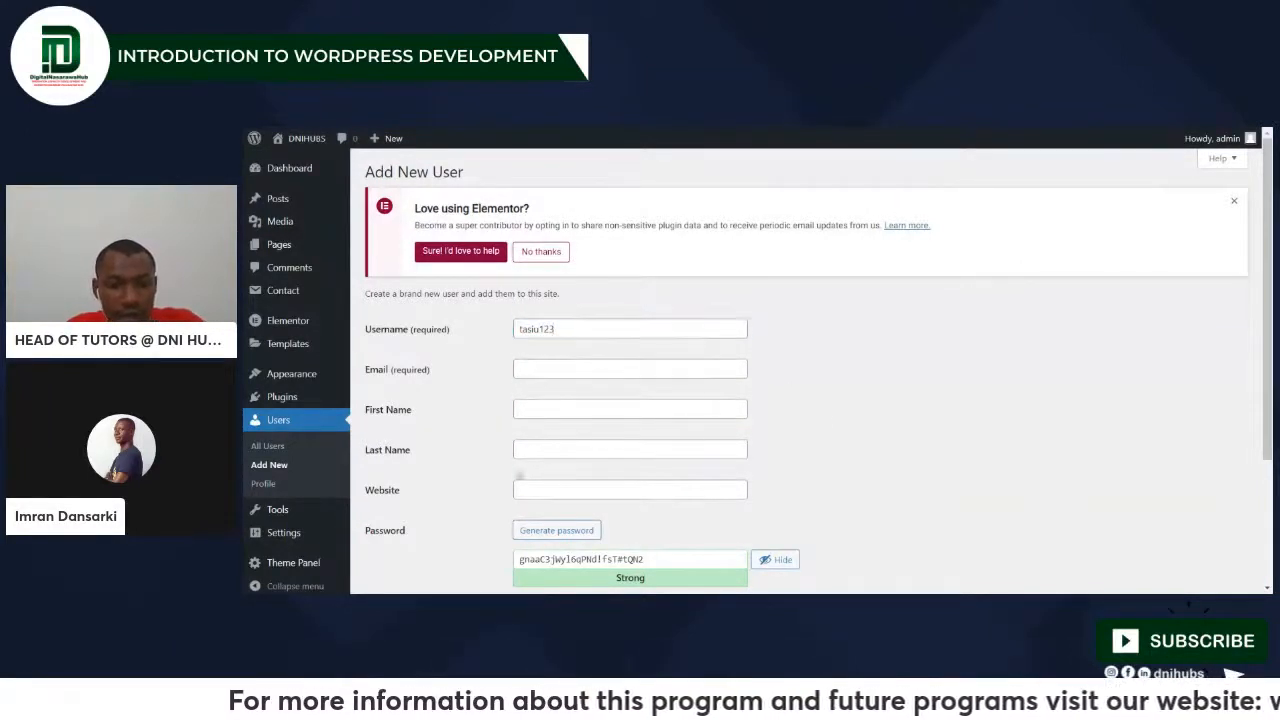
pyautogui.click(630, 409)
pyautogui.press('Tab')
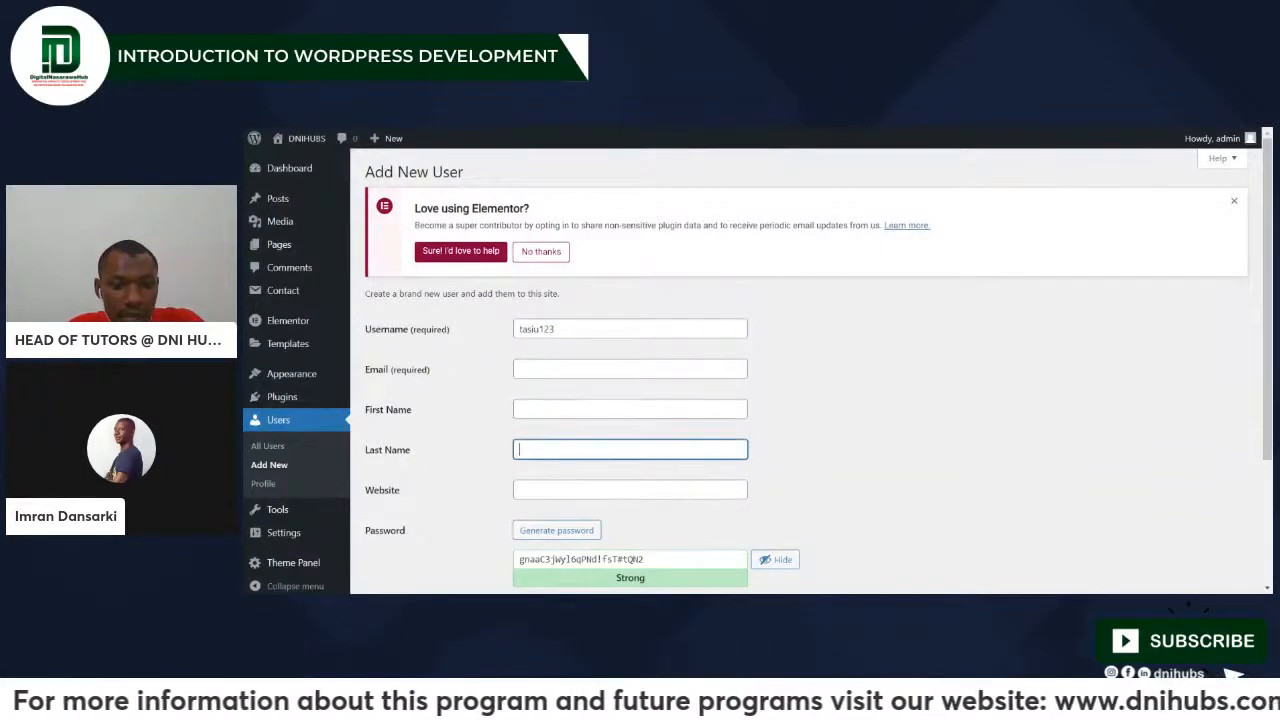
pyautogui.press('Tab')
pyautogui.scroll(-1, 894, 446)
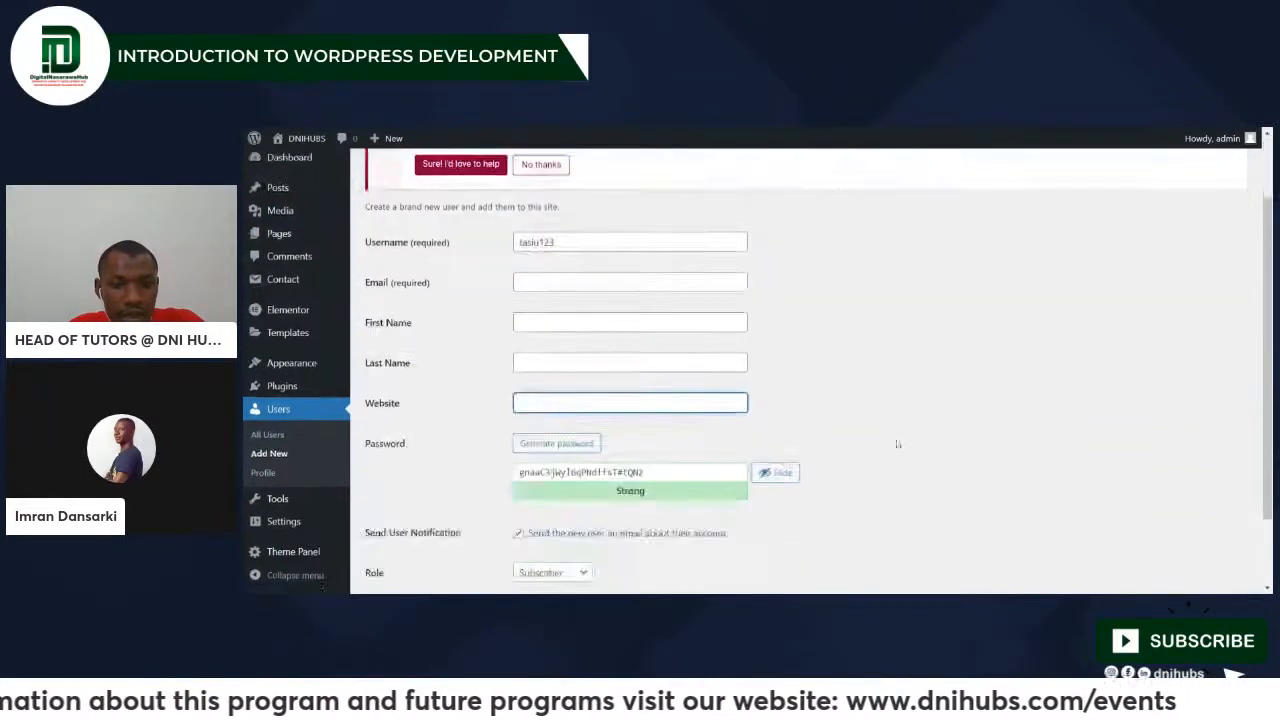
pyautogui.scroll(-1, 555, 367)
# Replace the generated password with a short custom password of your own.
pyautogui.click(563, 353)
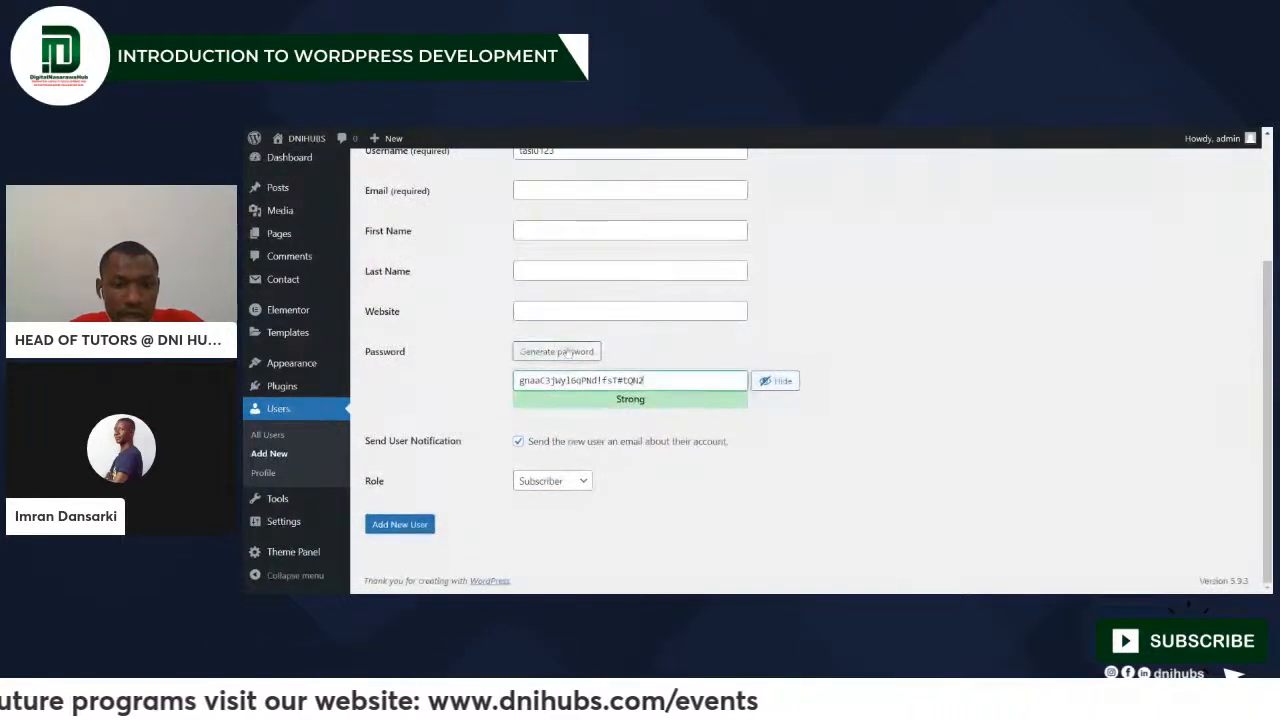
pyautogui.moveTo(646, 381); pyautogui.dragTo(499, 387)
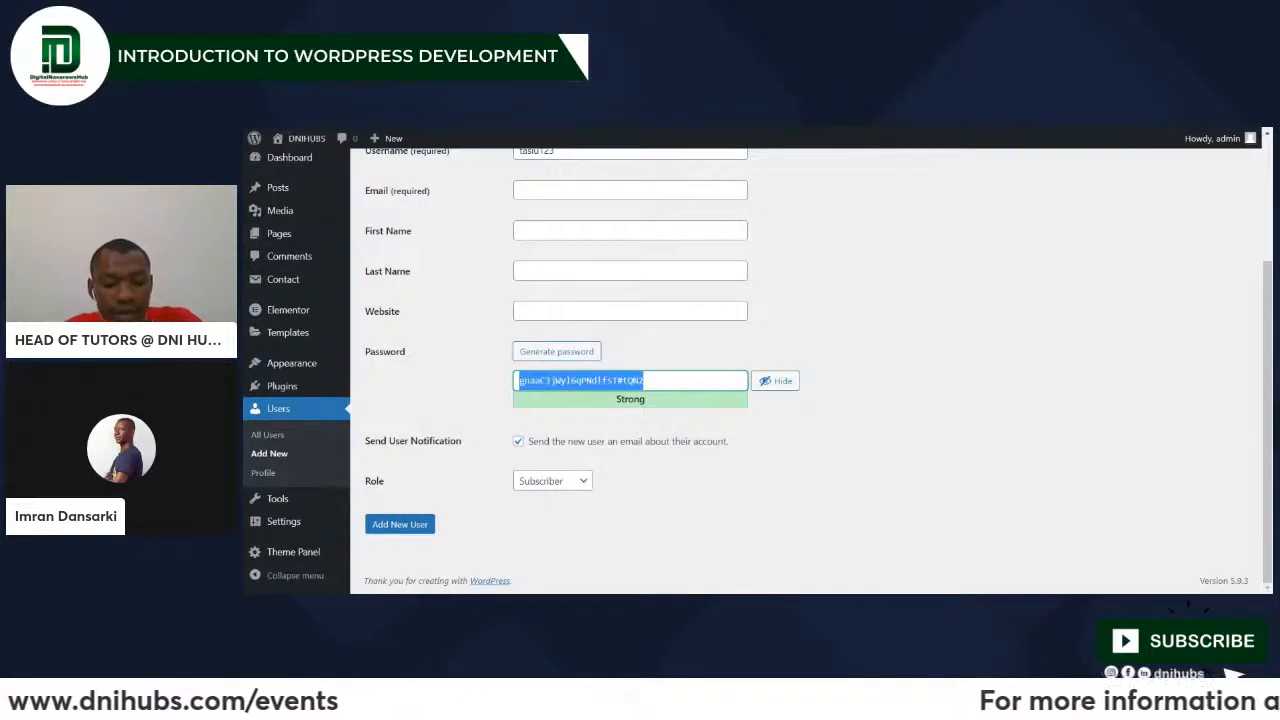
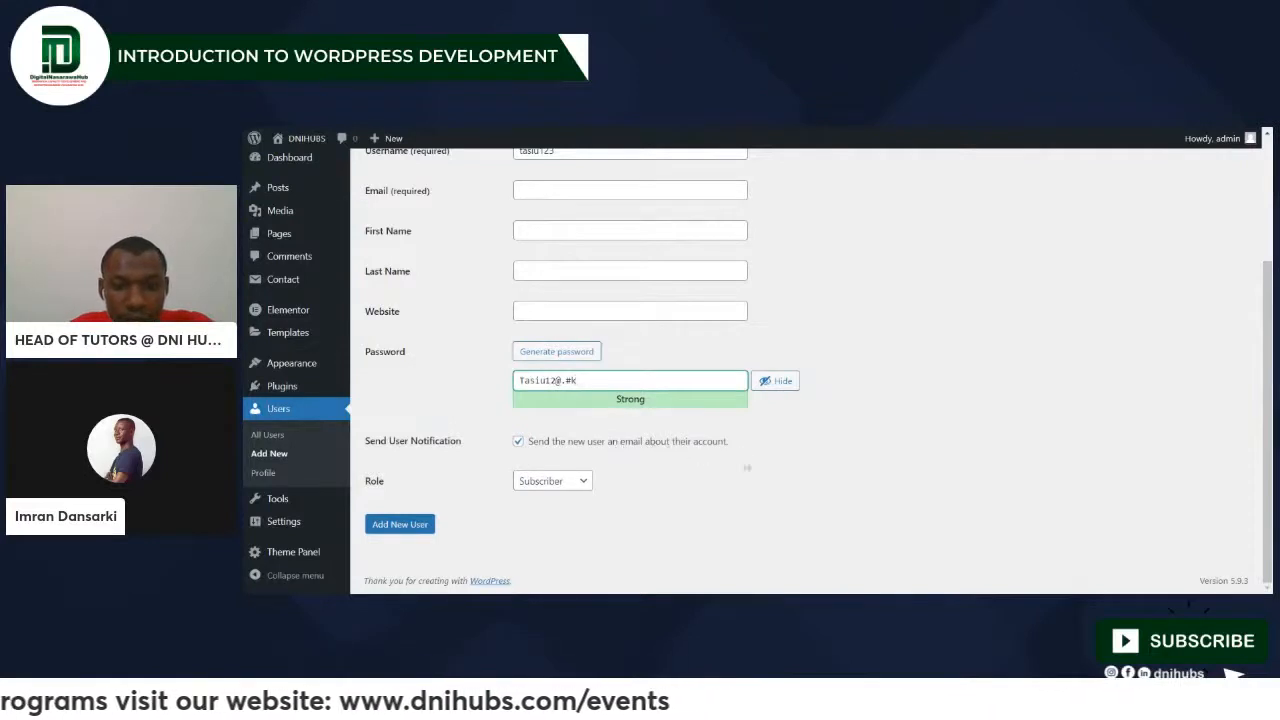
# Change the new user's role from Subscriber to Editor.
pyautogui.click(585, 487)
pyautogui.click(585, 485)
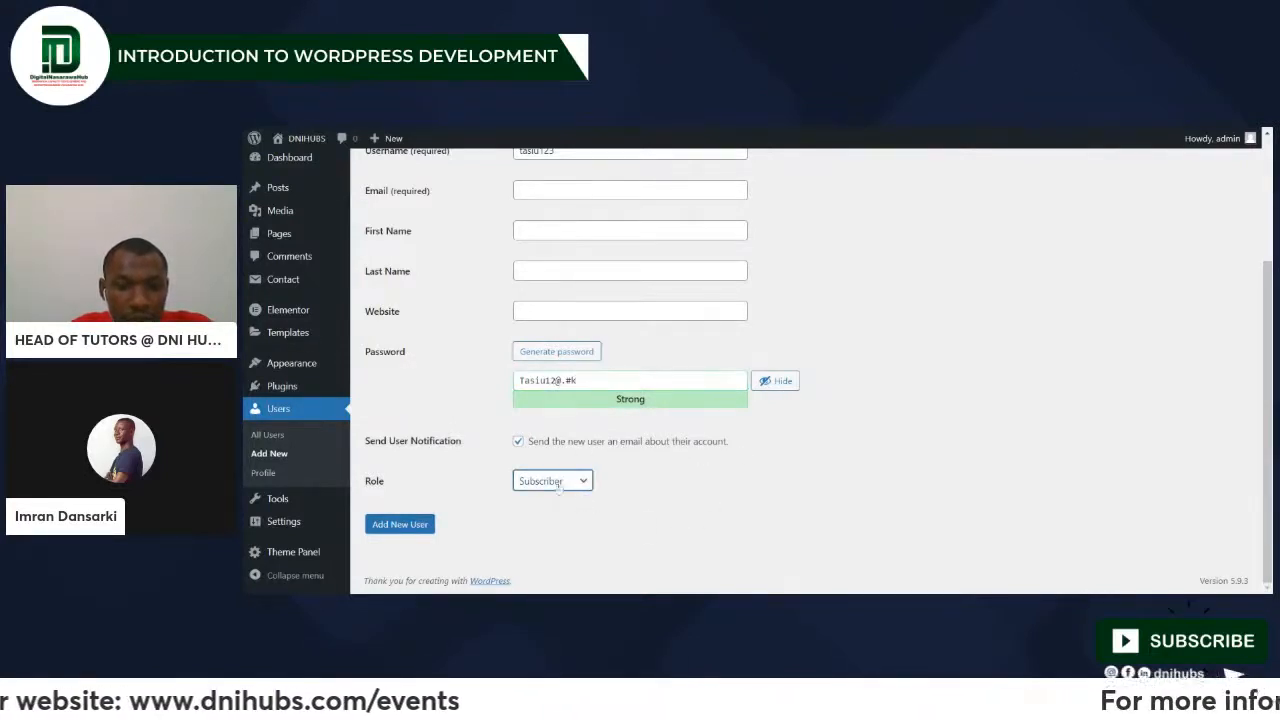
pyautogui.press('e')
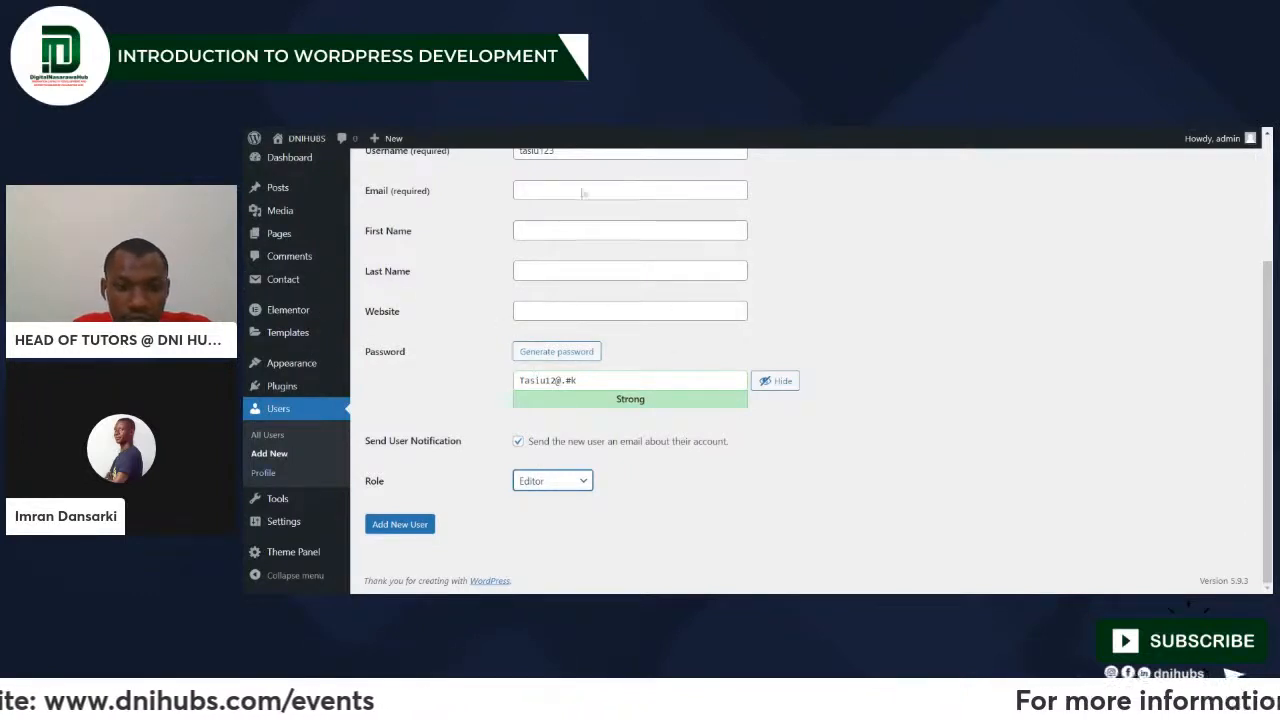
pyautogui.click(700, 515)
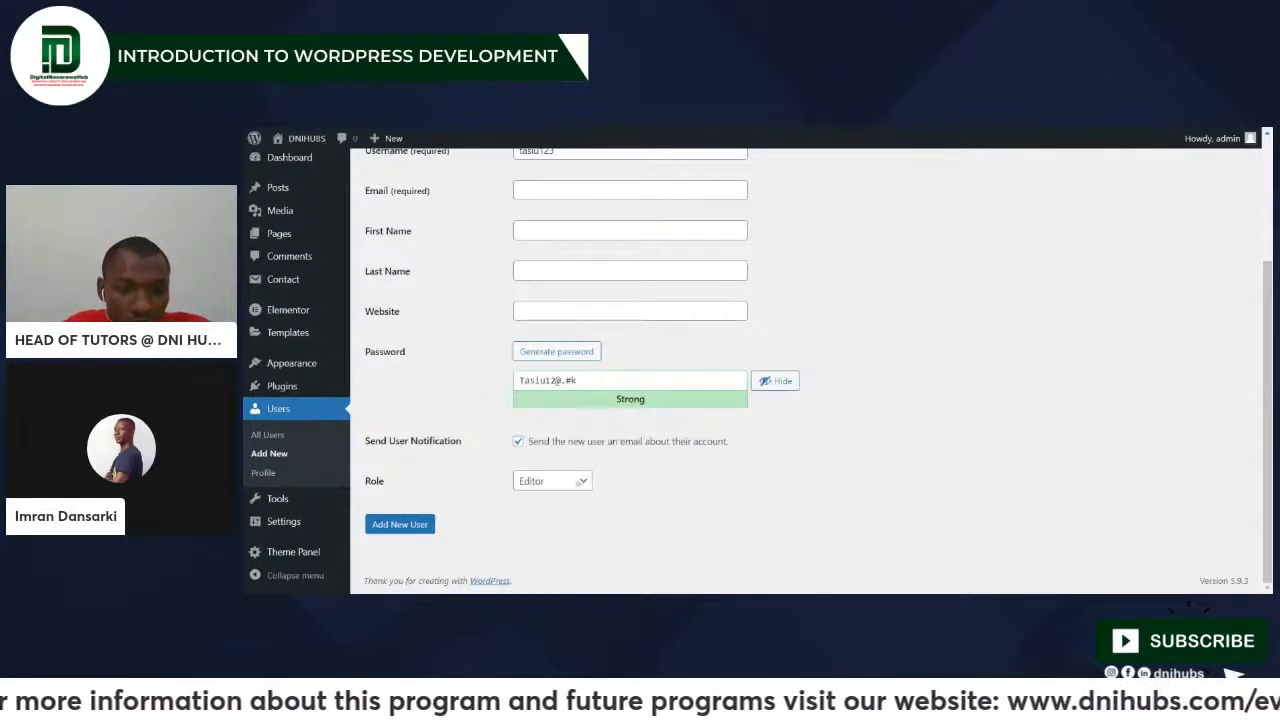
# Dismiss the Elementor feedback notice at the top of the screen.
pyautogui.moveTo(265, 508)
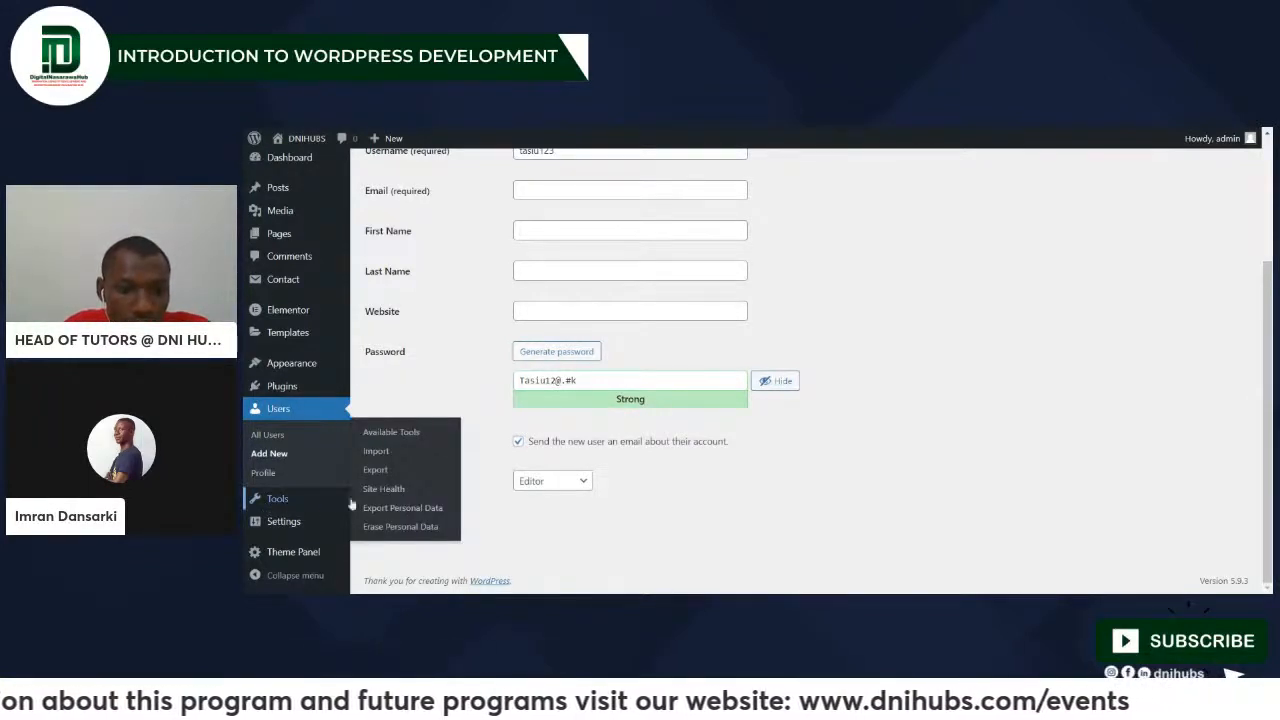
pyautogui.moveTo(284, 527)
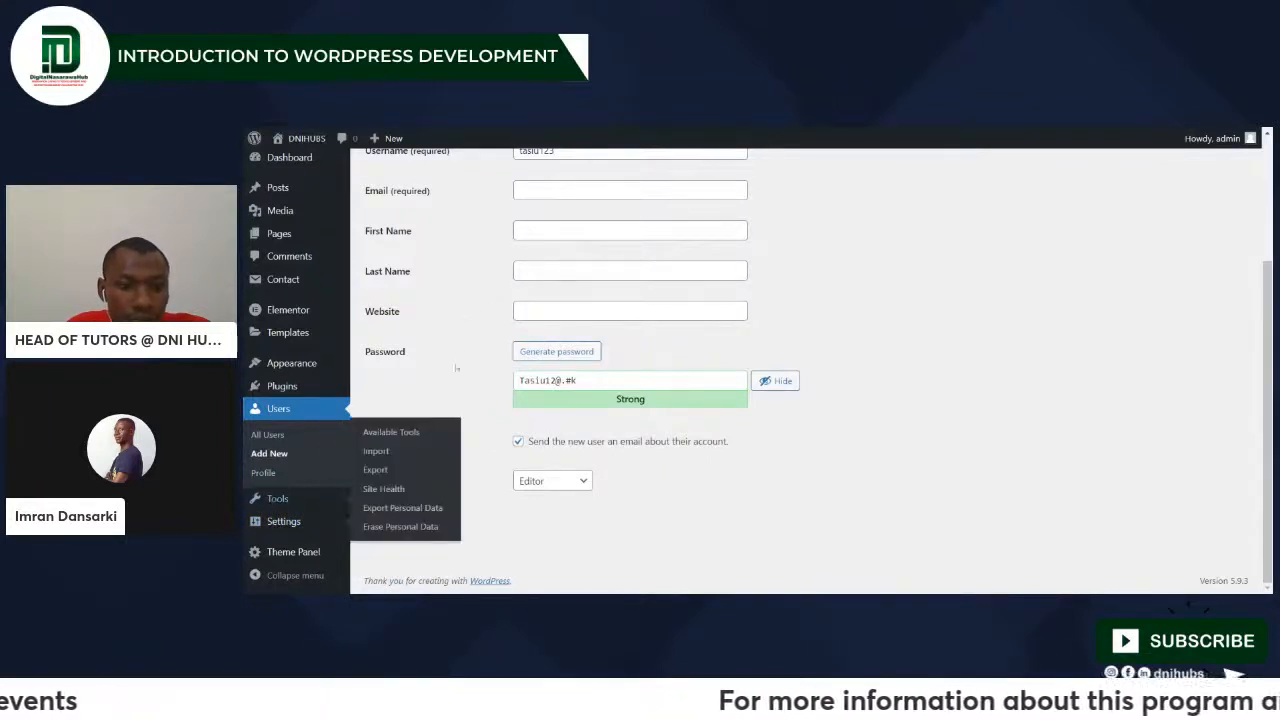
pyautogui.scroll(3, 481, 248)
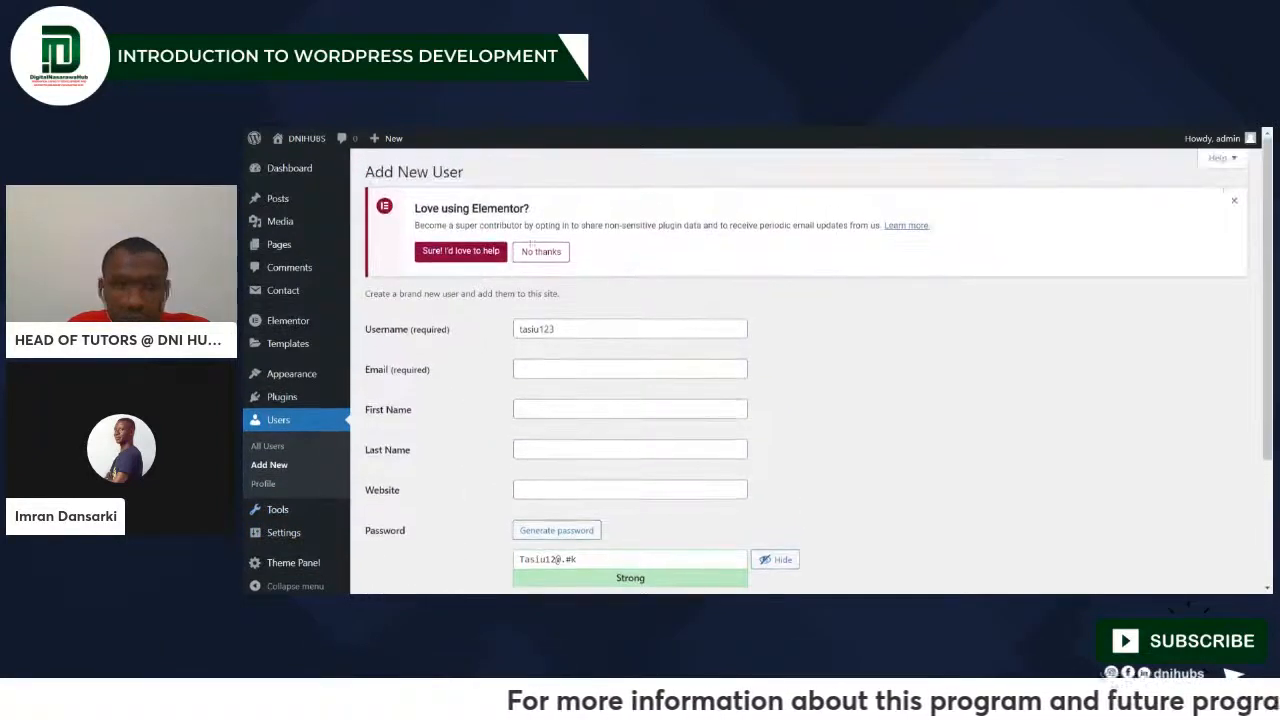
pyautogui.click(1235, 202)
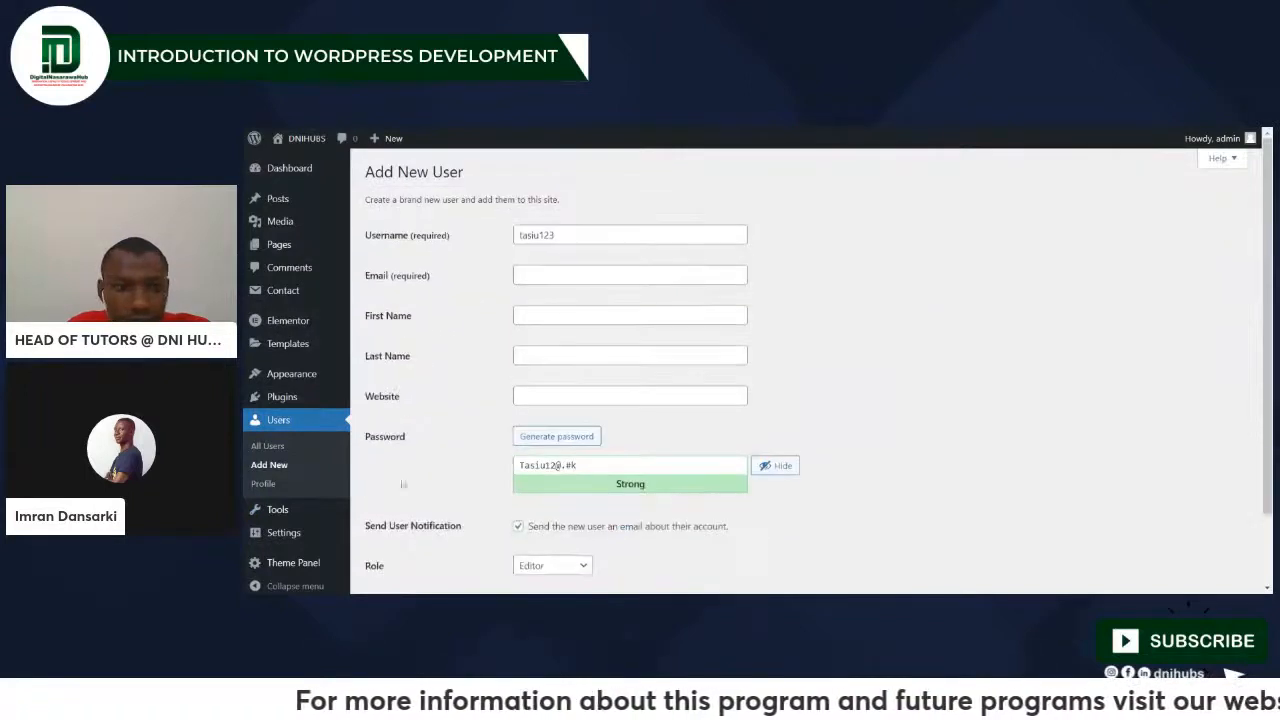
pyautogui.moveTo(281, 533)
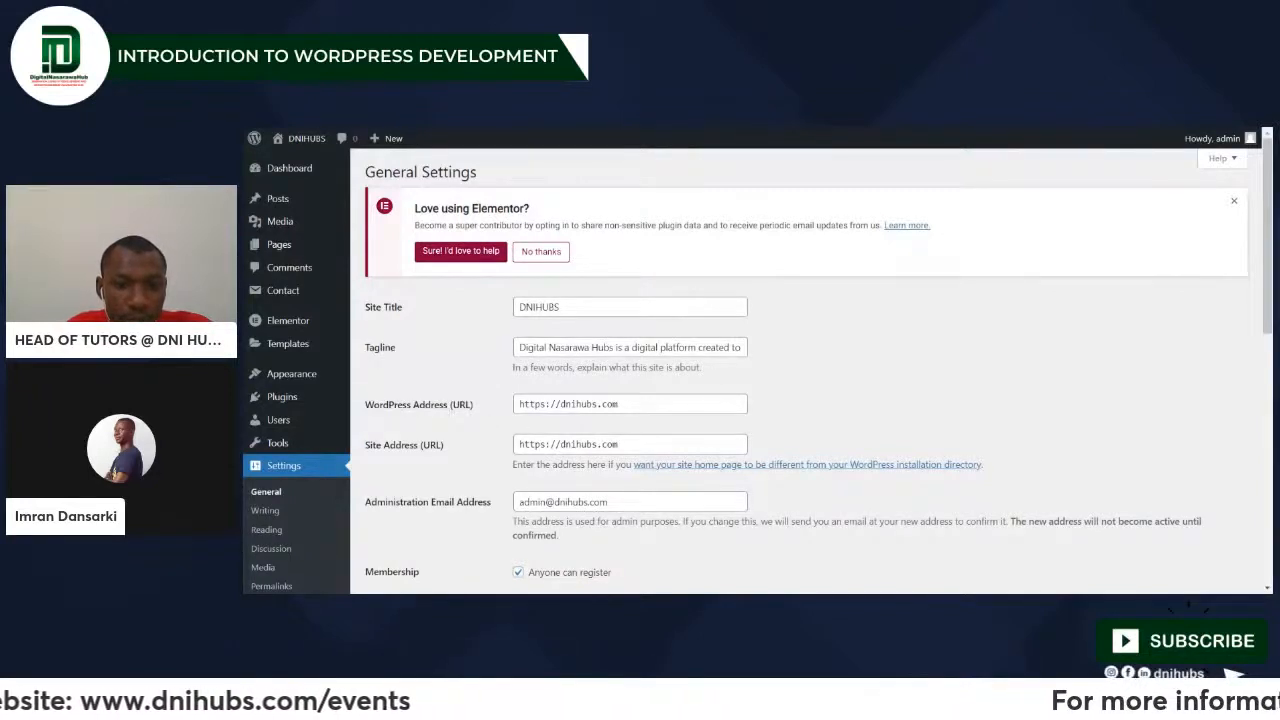
# Review General Settings, checking the New User Default Role dropdown without changing it.
pyautogui.scroll(-3, 661, 477)
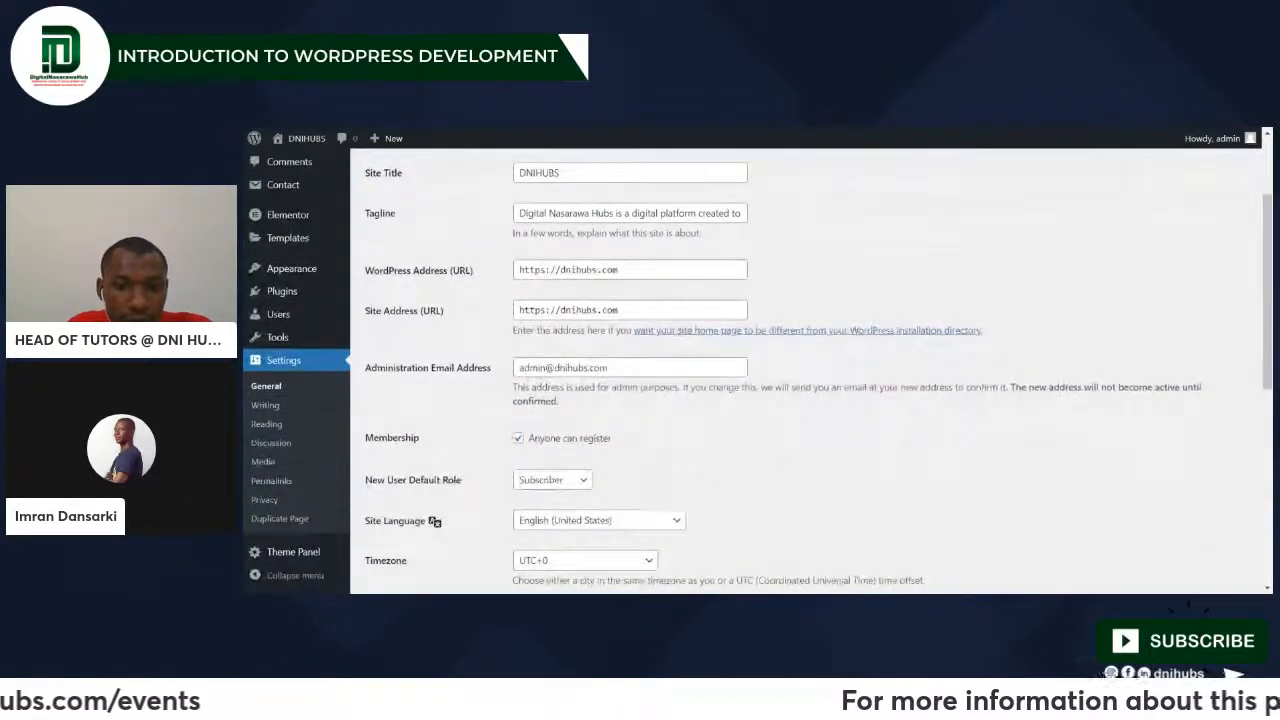
pyautogui.scroll(-5, 661, 477)
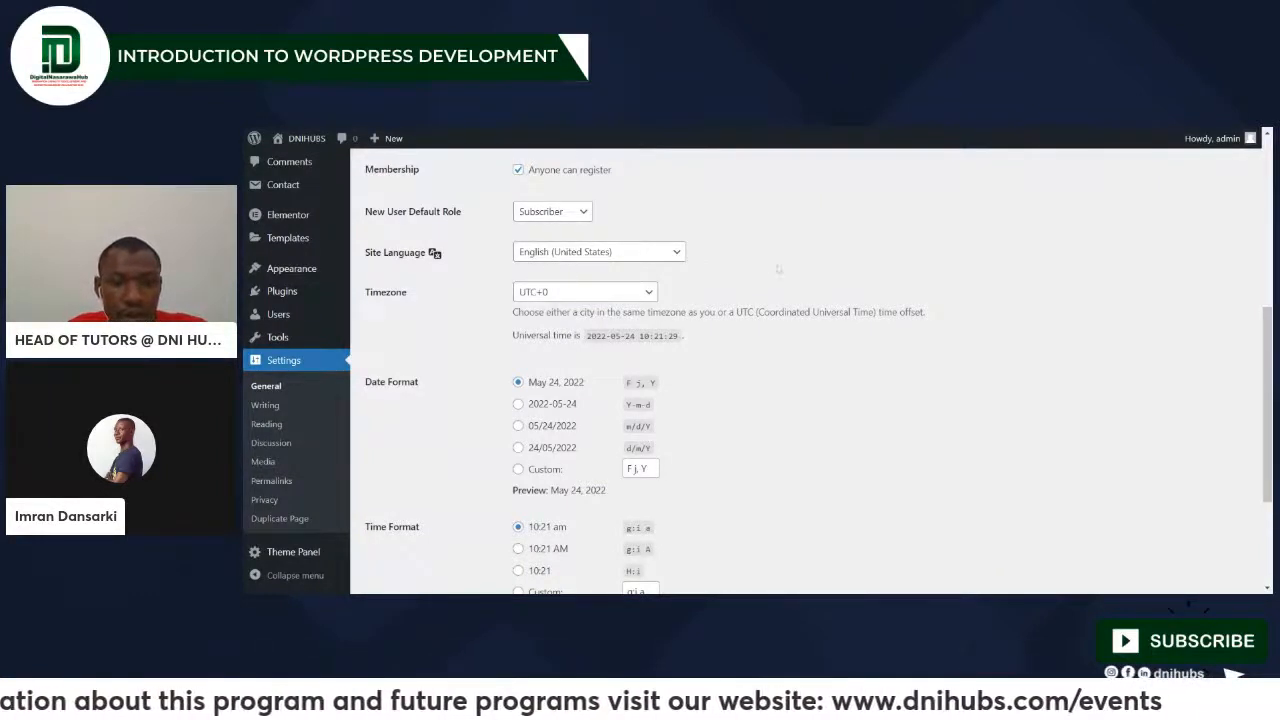
pyautogui.click(578, 217)
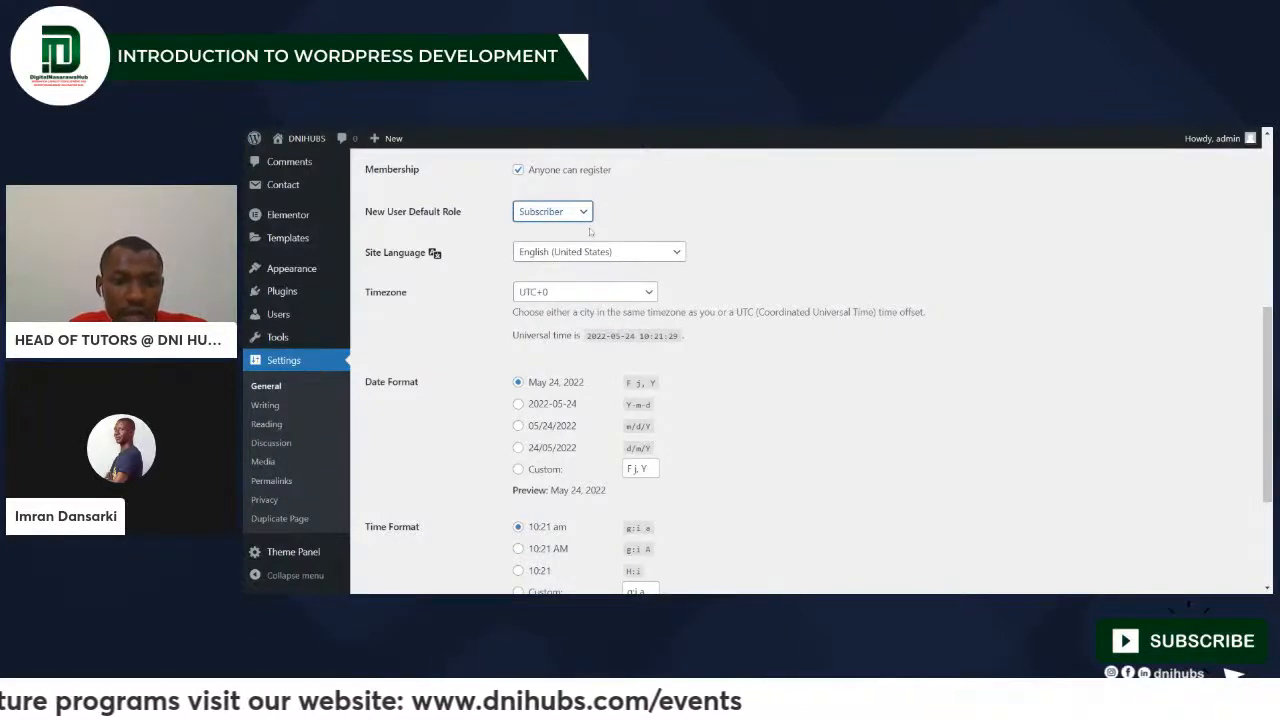
pyautogui.click(626, 219)
pyautogui.scroll(3, 624, 185)
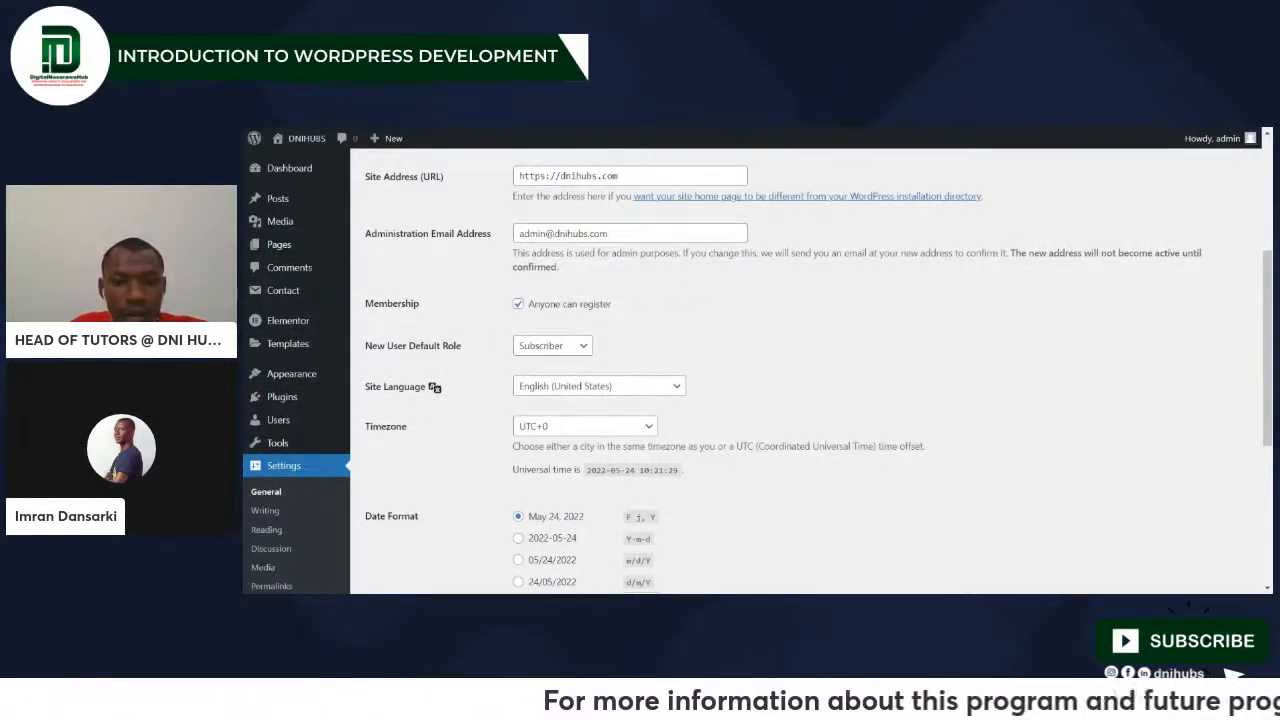
pyautogui.scroll(-3, 660, 315)
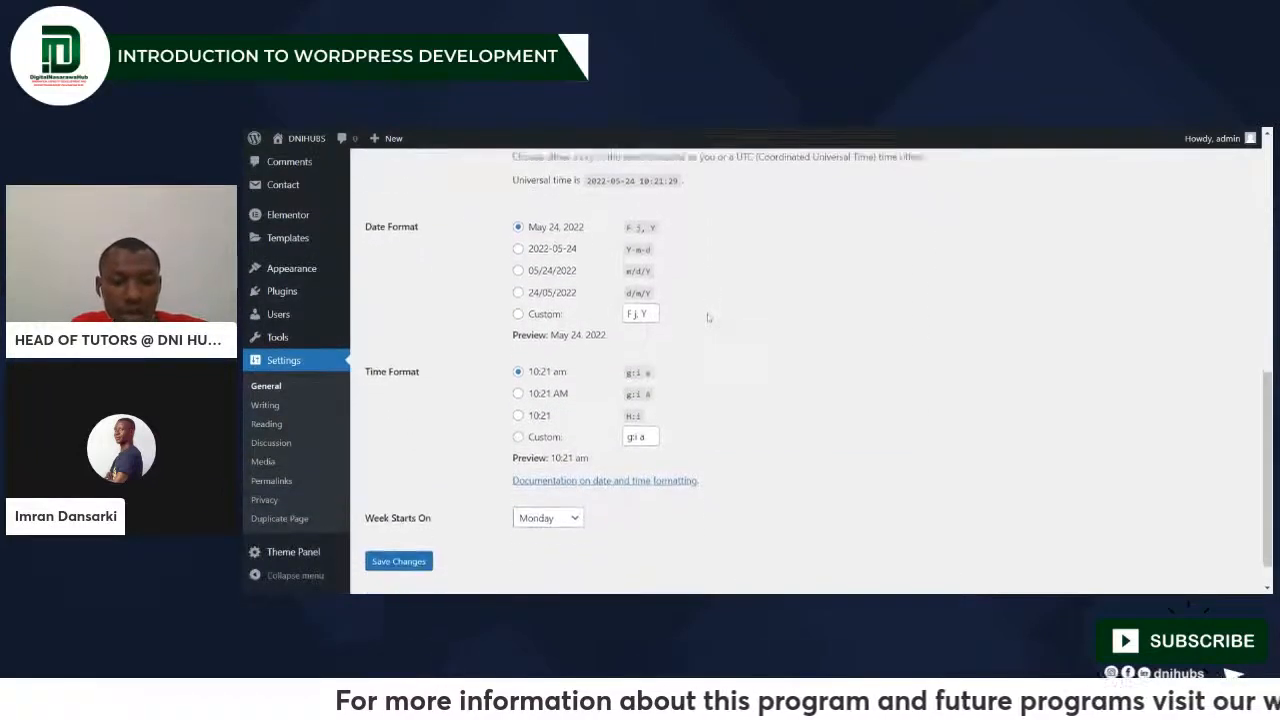
pyautogui.scroll(-1, 707, 317)
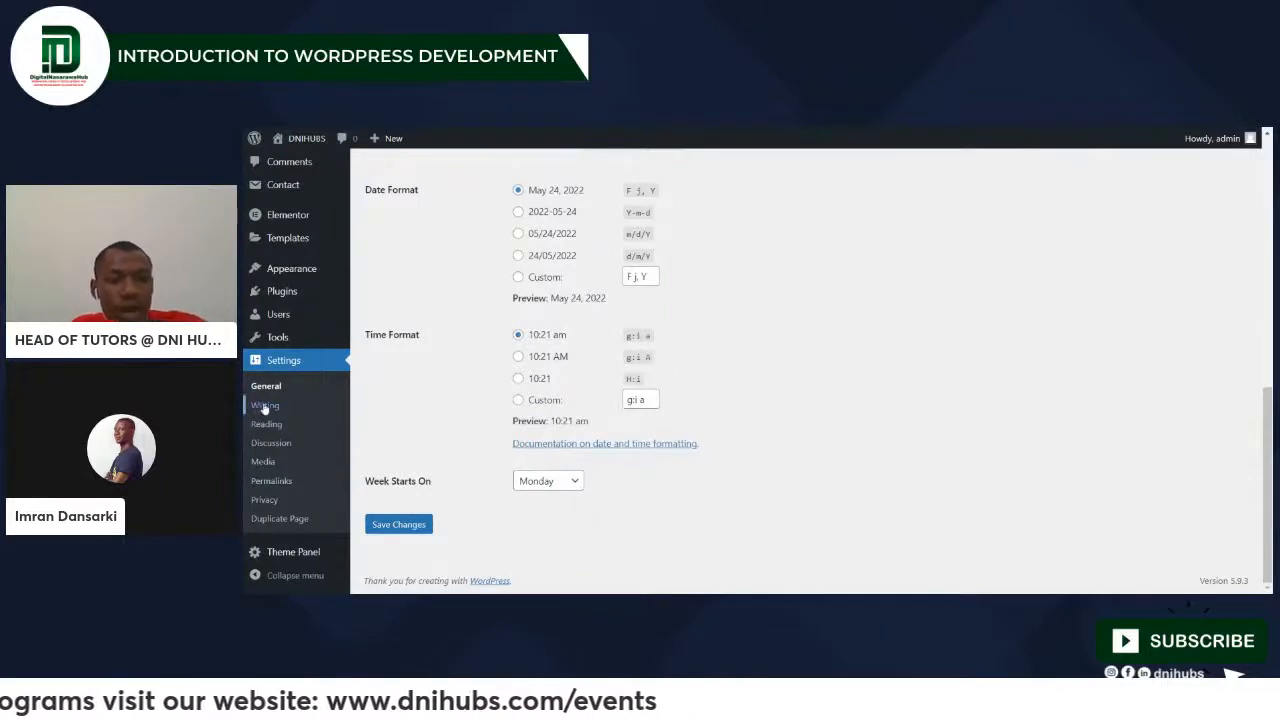
pyautogui.scroll(2, 533, 268)
pyautogui.scroll(1, 533, 270)
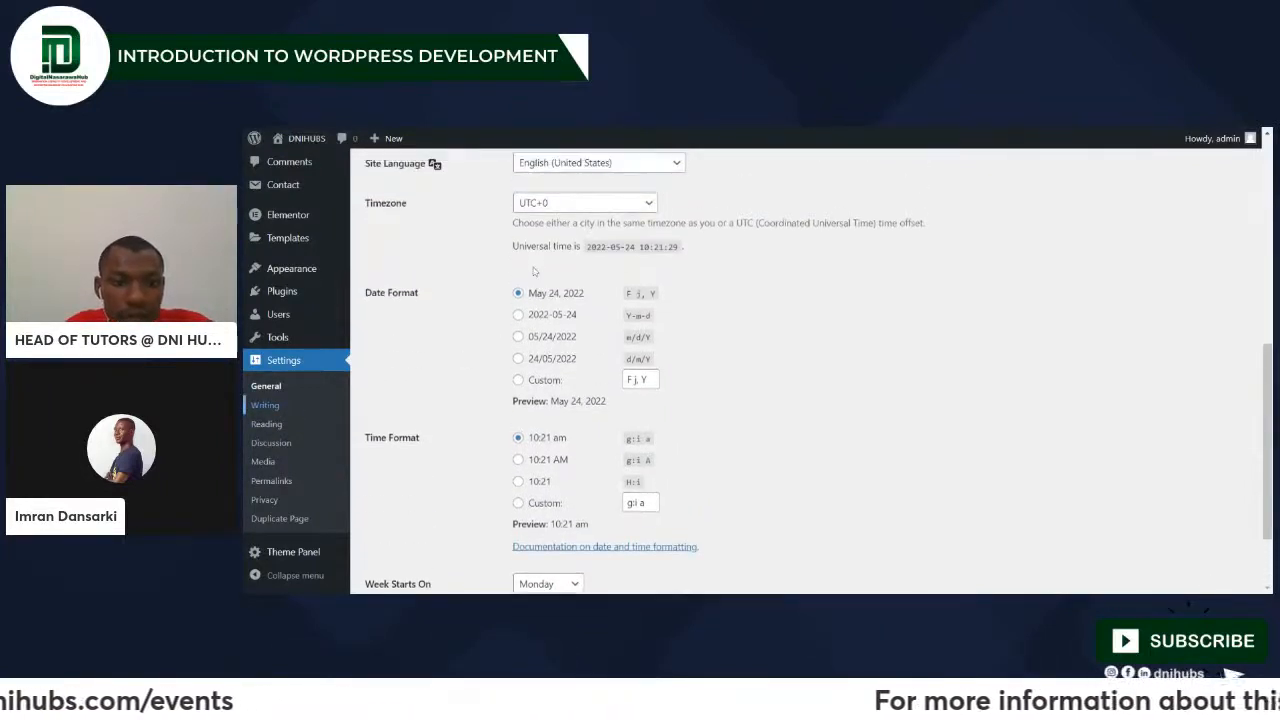
pyautogui.scroll(1, 533, 270)
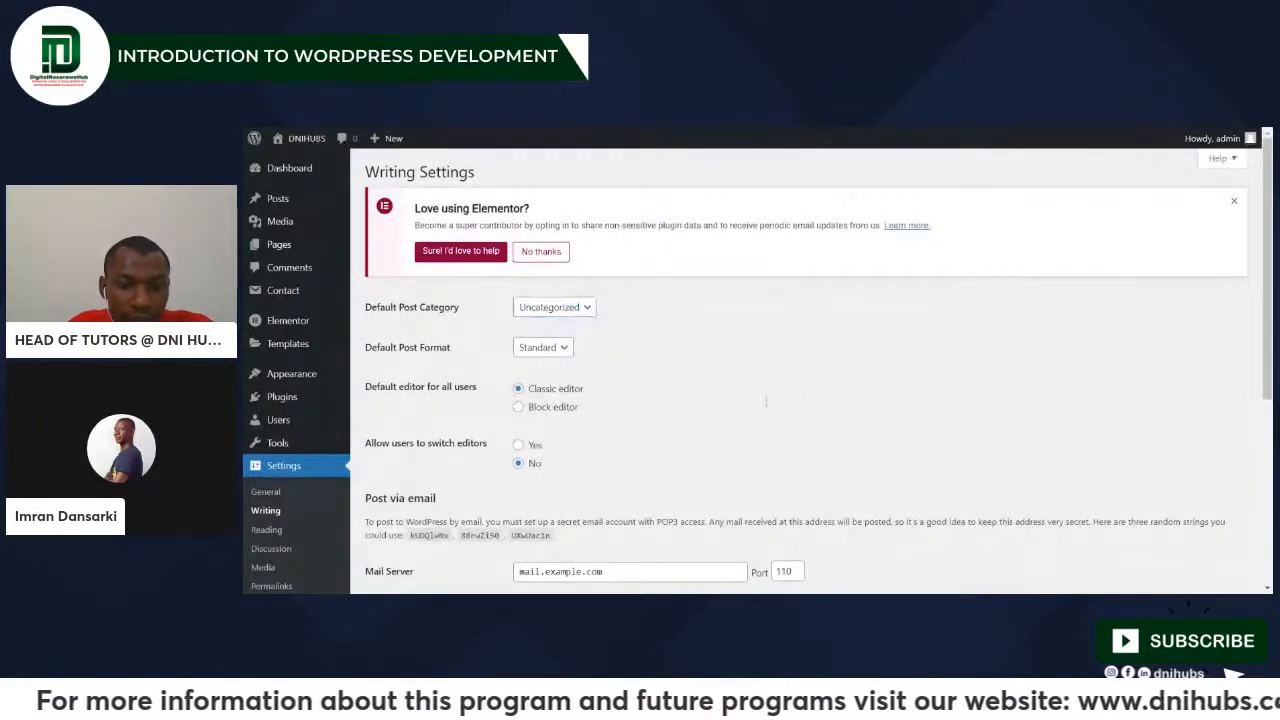
pyautogui.scroll(-3, 790, 393)
pyautogui.scroll(3, 790, 393)
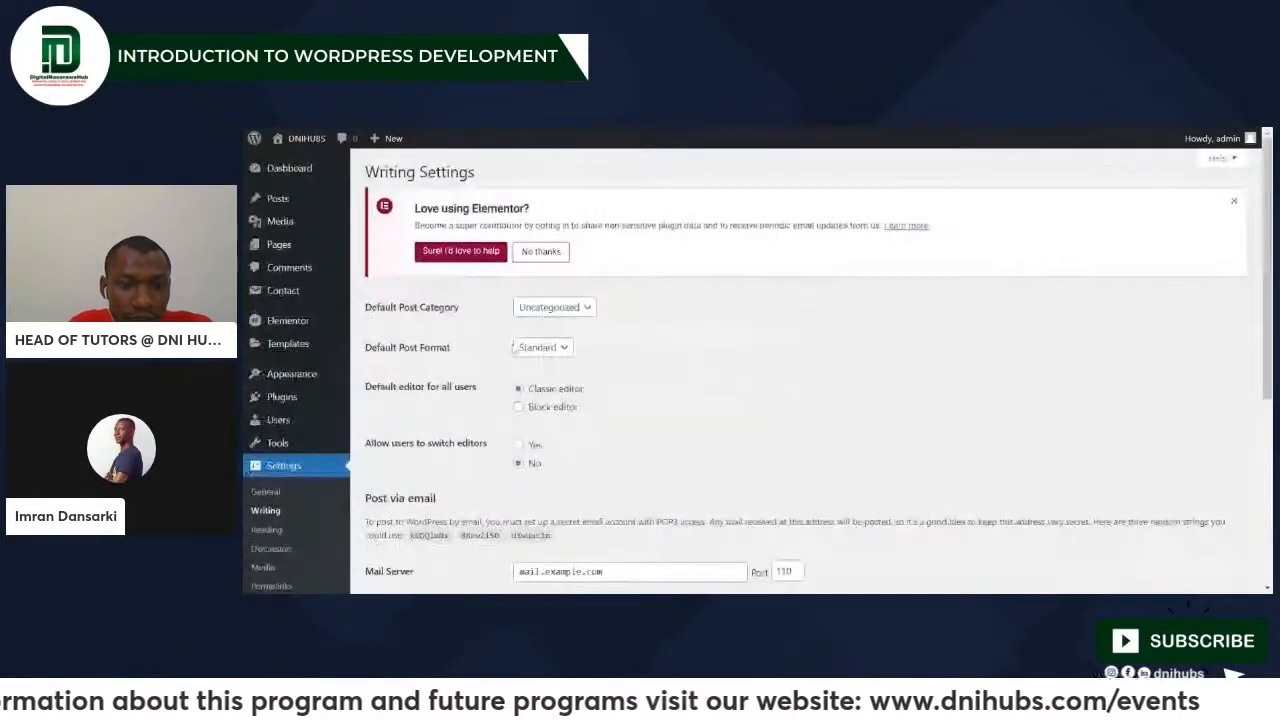
pyautogui.scroll(-3, 660, 408)
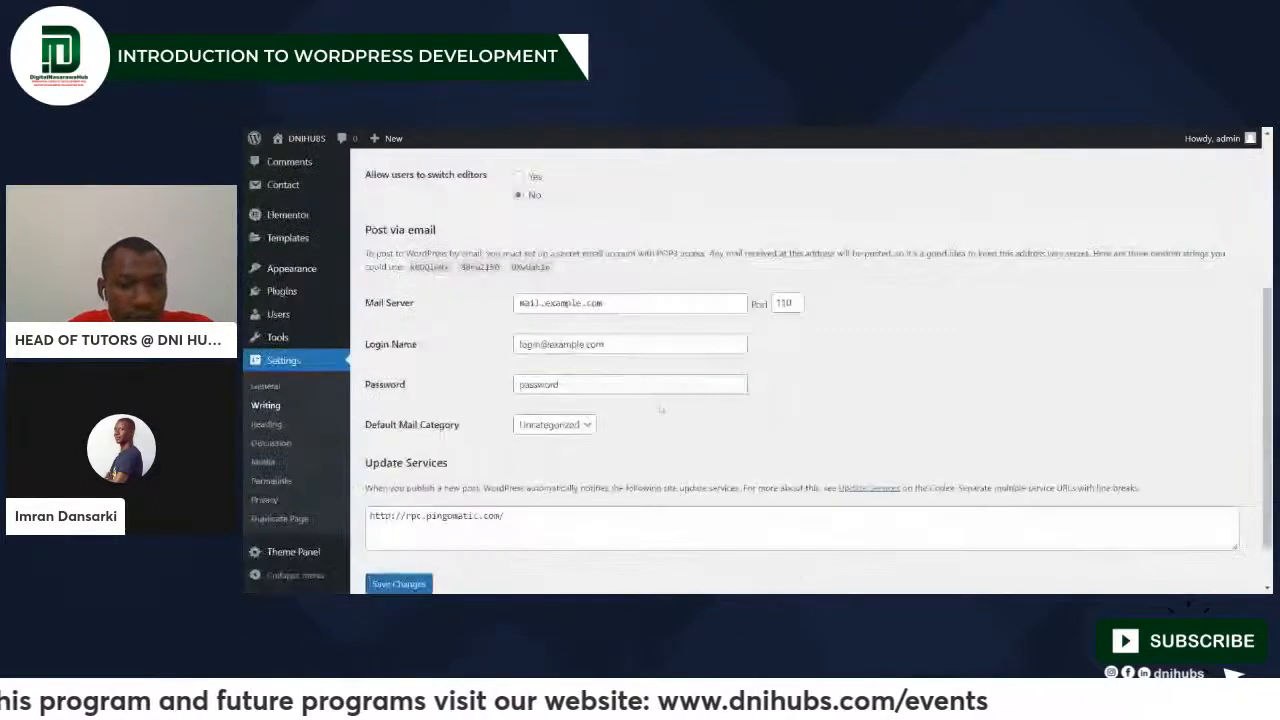
pyautogui.scroll(-1, 660, 408)
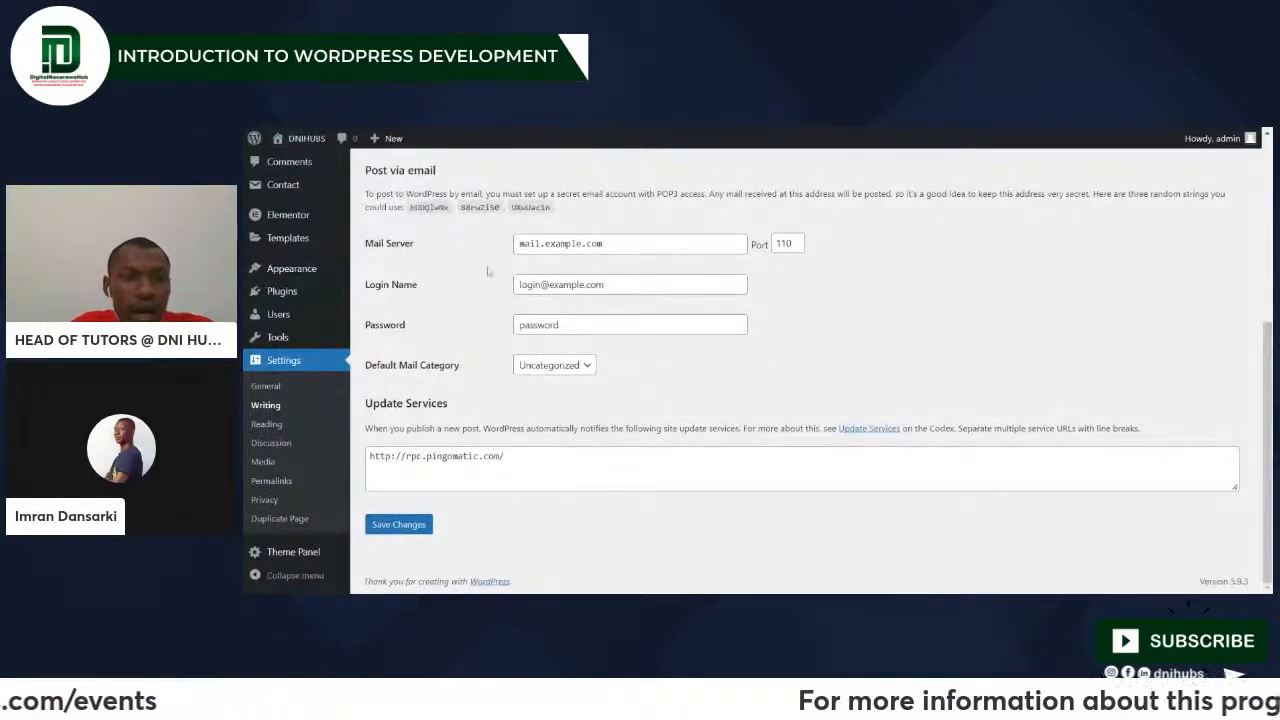
pyautogui.scroll(5, 375, 300)
pyautogui.moveTo(293, 248)
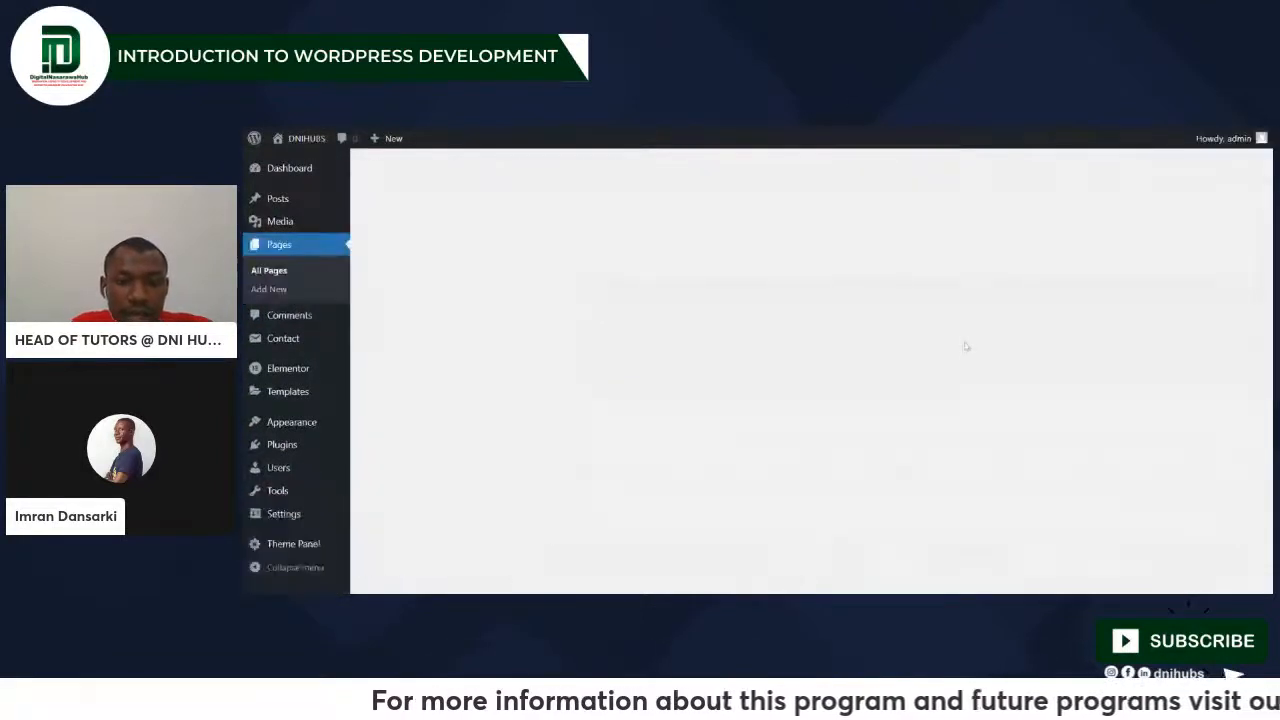
# Title the new page 'Class Test Page'.
pyautogui.scroll(-5, 656, 341)
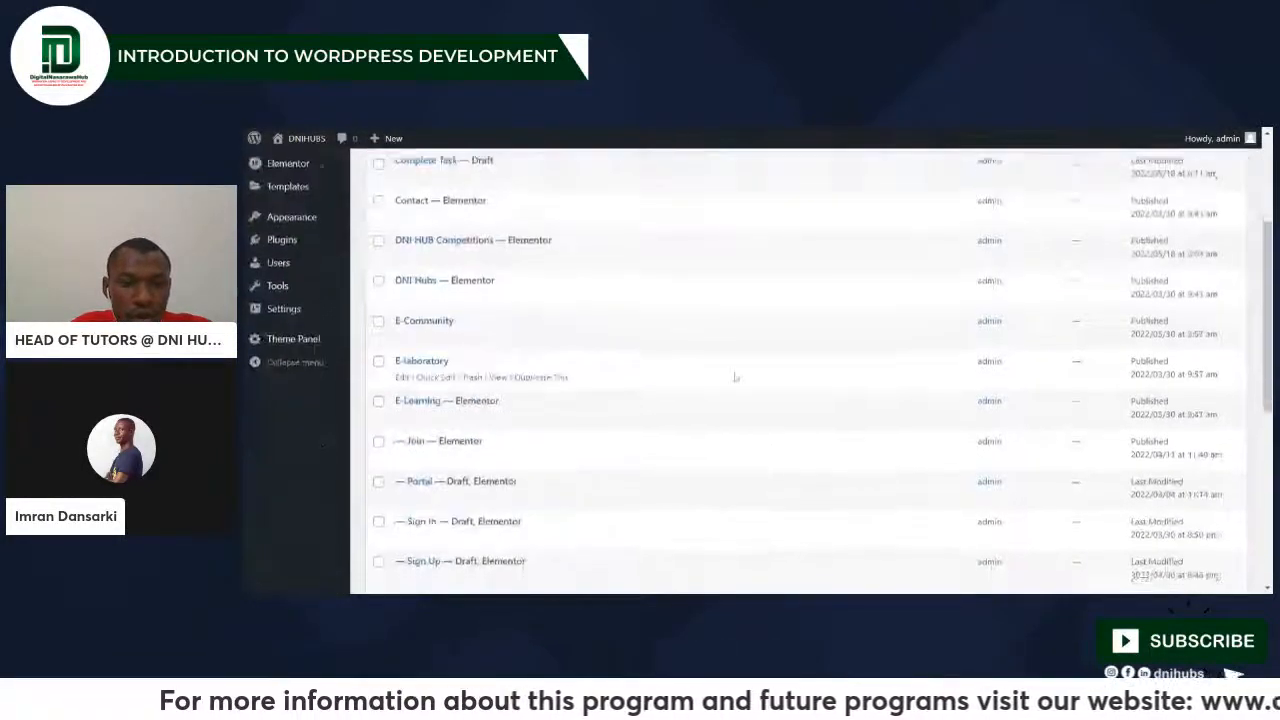
pyautogui.scroll(2, 733, 377)
pyautogui.scroll(3, 733, 377)
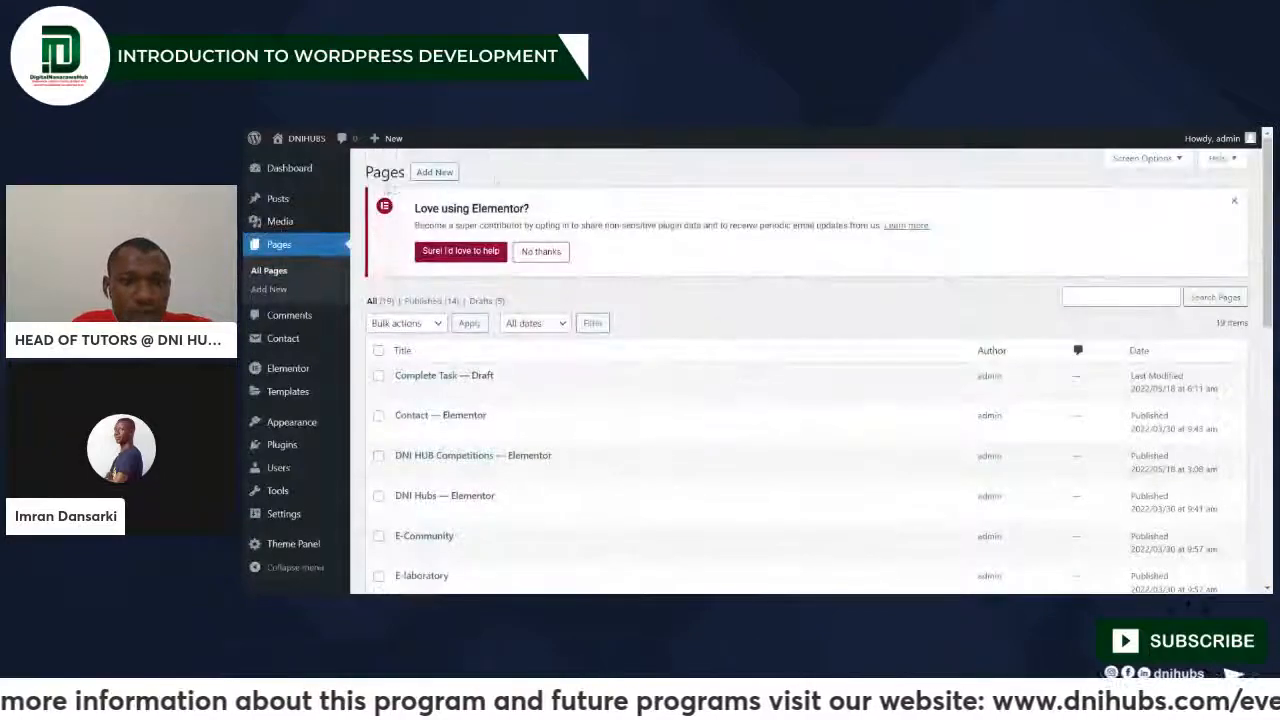
pyautogui.moveTo(320, 168)
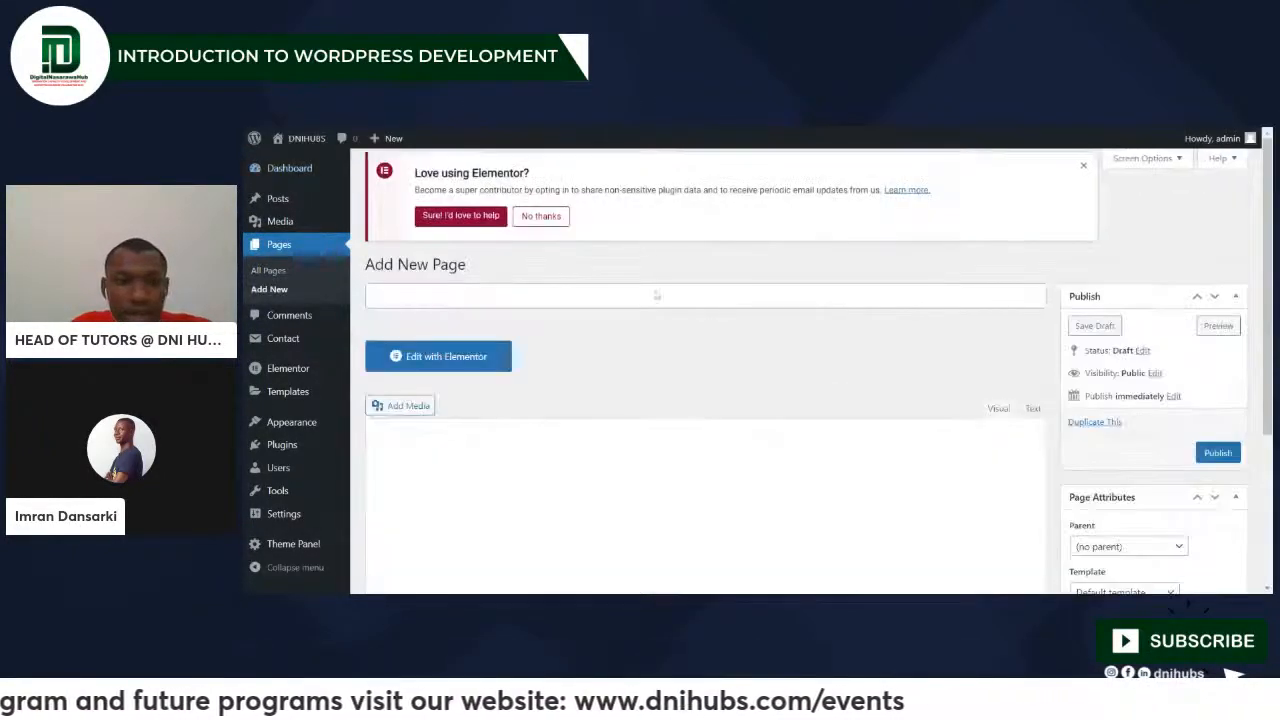
pyautogui.write('Ts')
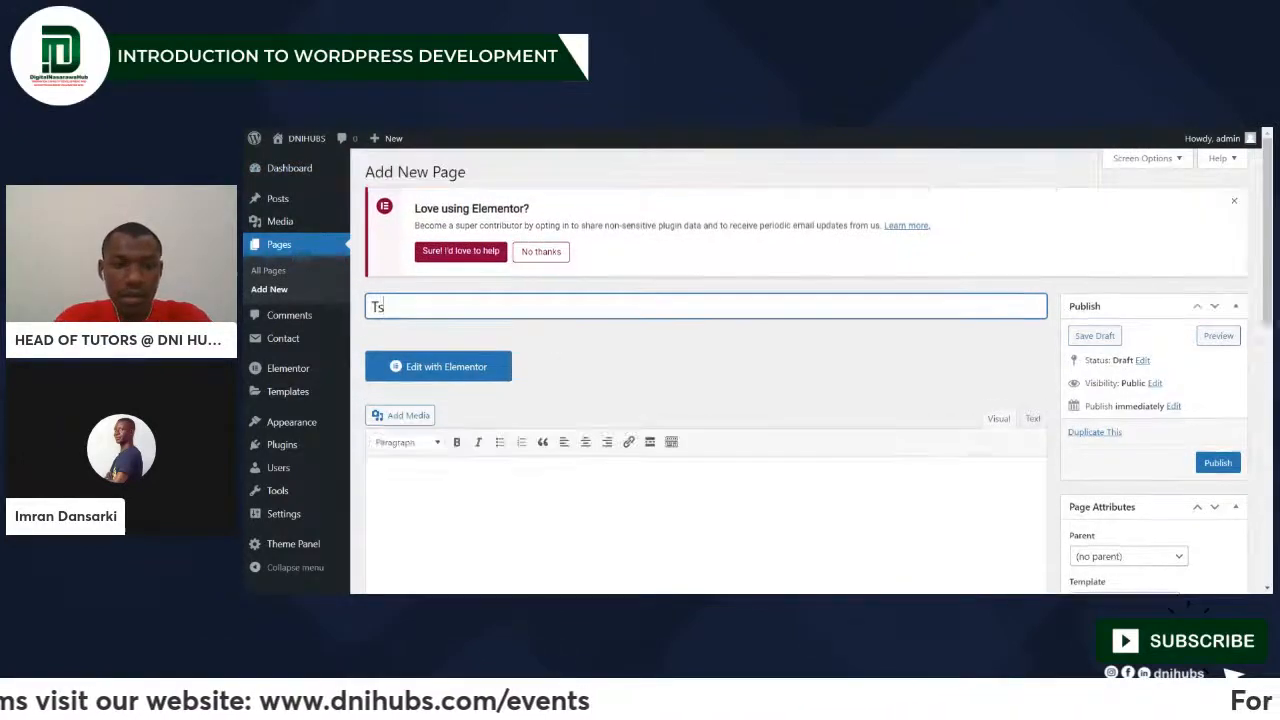
pyautogui.press('BackSpace')
pyautogui.write('Cls')
pyautogui.write('ss tes')
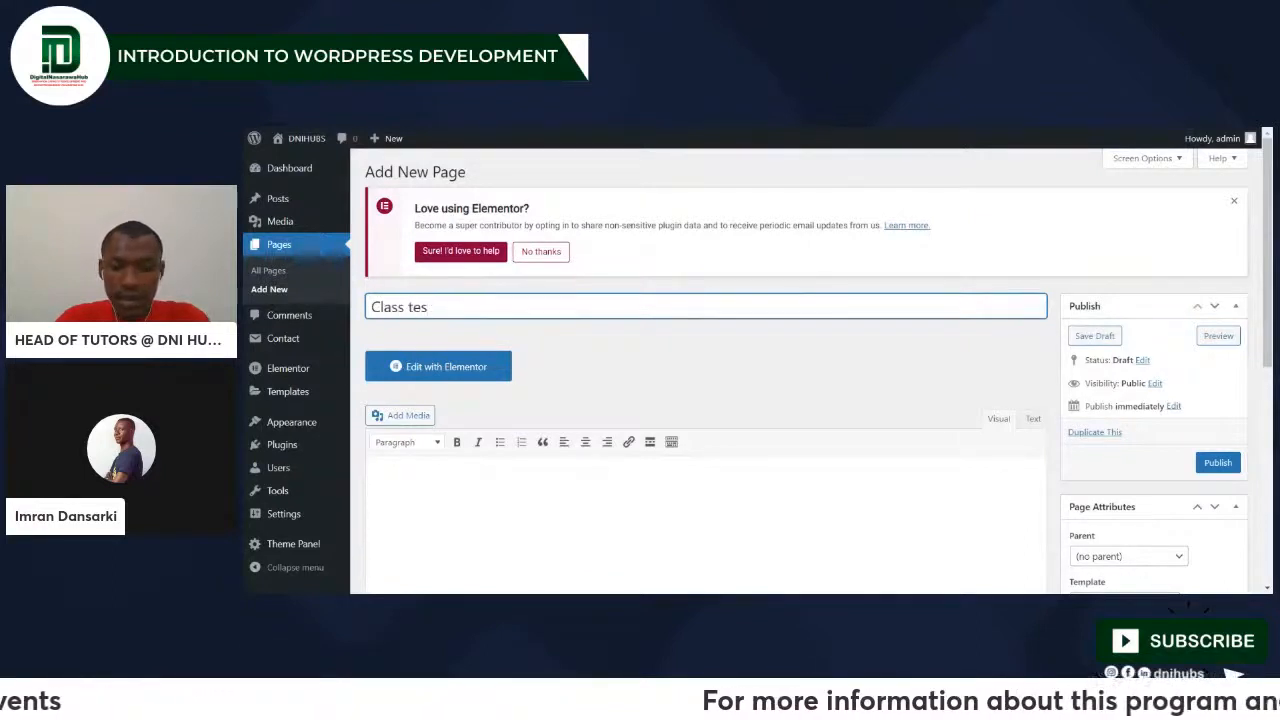
pyautogui.press('BackSpace')
pyautogui.press('BackSpace')
pyautogui.press('BackSpace')
pyautogui.write('Yes')
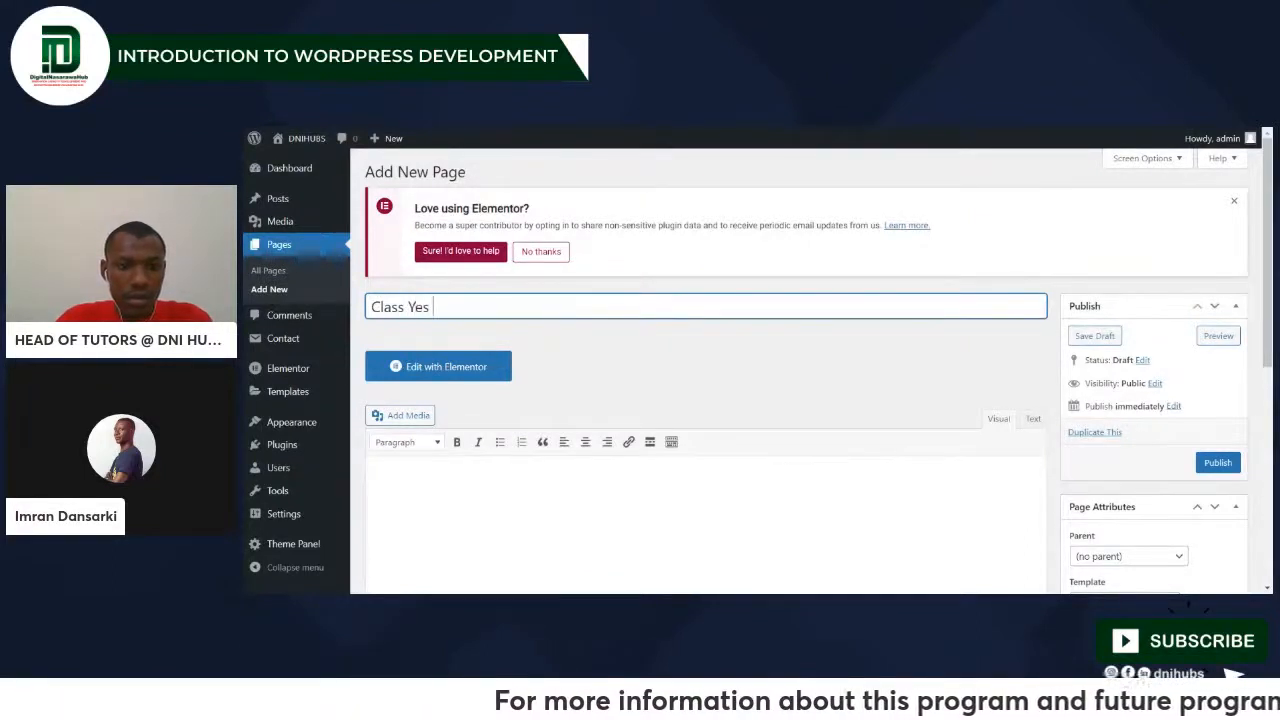
pyautogui.press('BackSpace')
pyautogui.press('BackSpace')
pyautogui.write('Y')
pyautogui.press('BackSpace')
pyautogui.write('test')
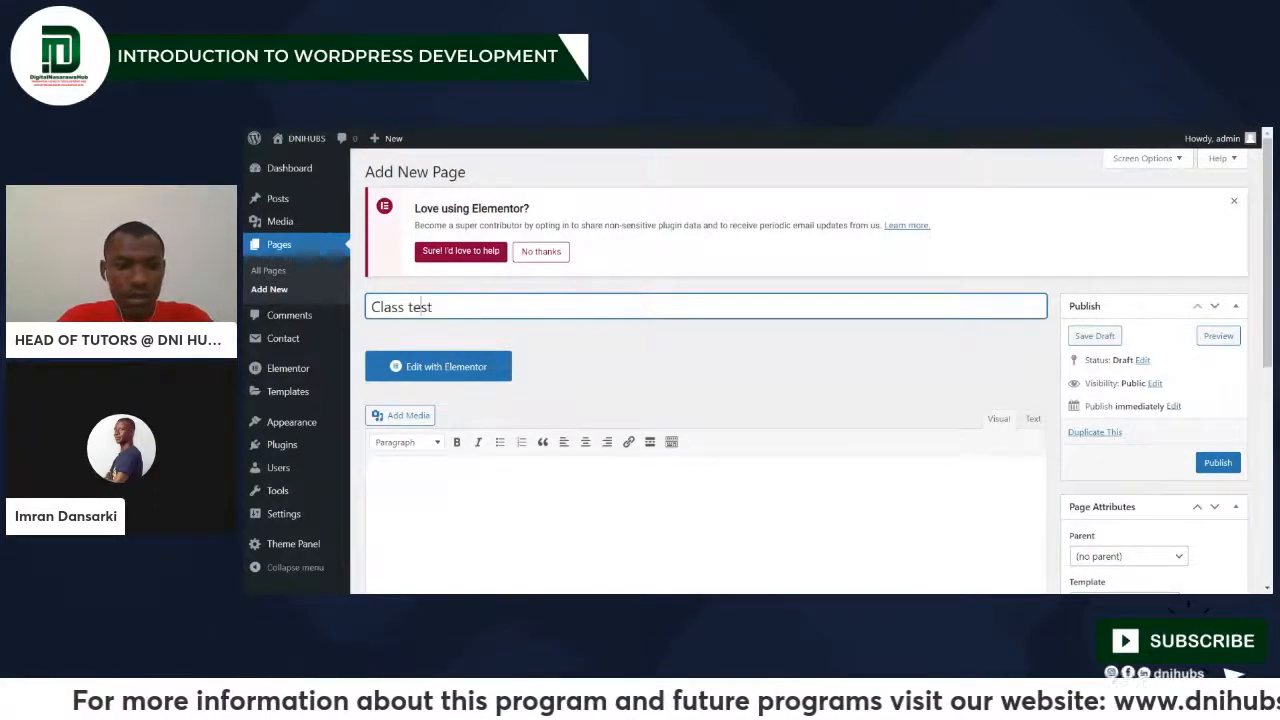
pyautogui.click(409, 307)
pyautogui.press('BackSpace')
pyautogui.write('Test')
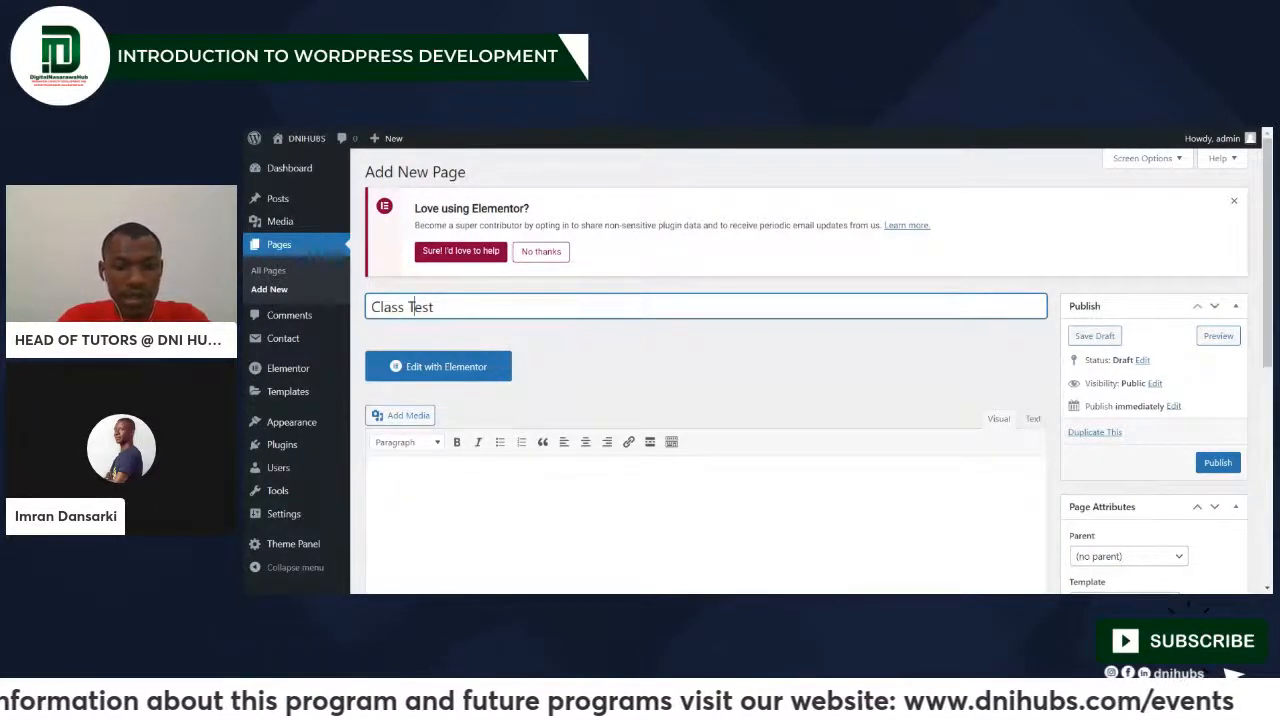
pyautogui.write(' Page')
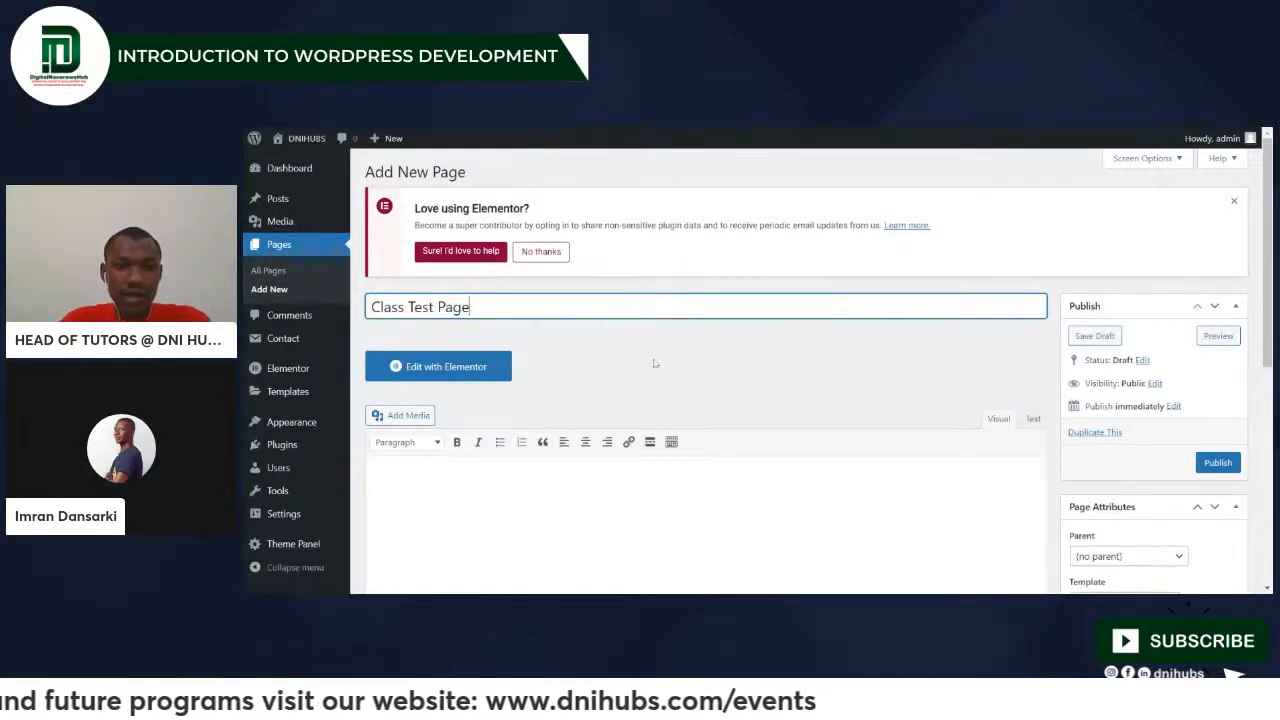
pyautogui.click(655, 365)
# Save the Class Test Page as a draft.
pyautogui.scroll(-3, 655, 365)
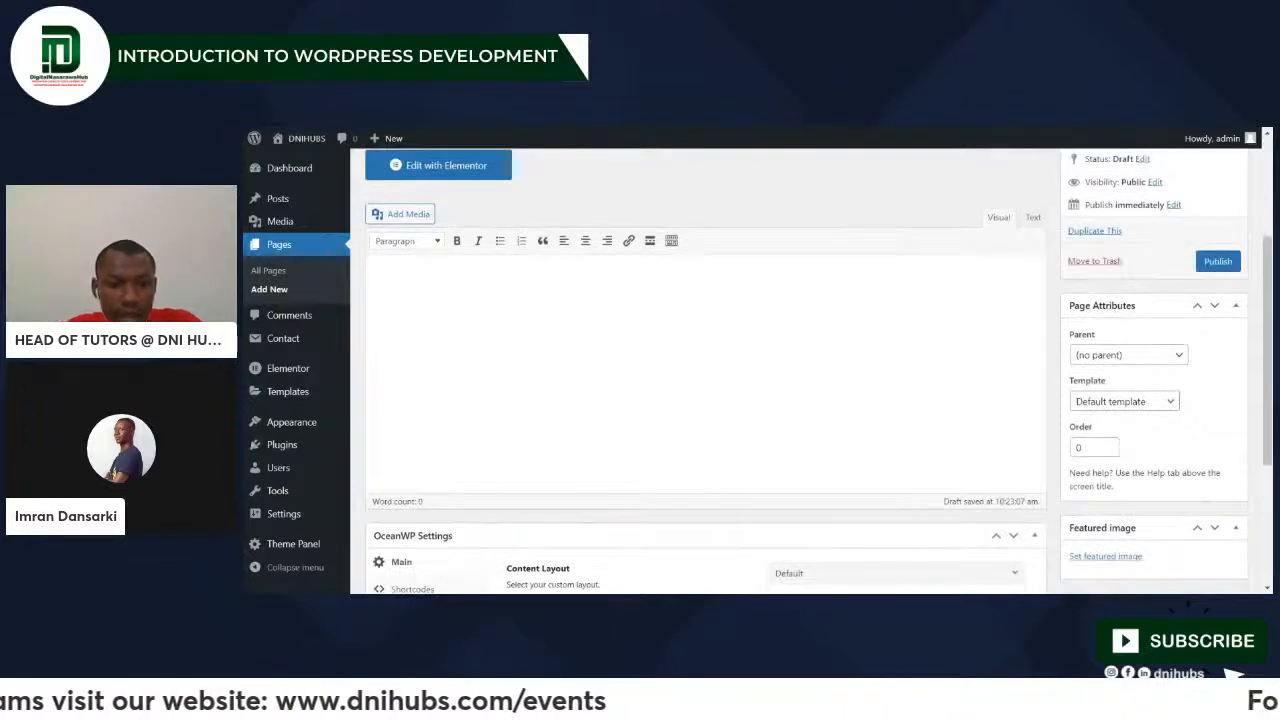
pyautogui.scroll(-4, 668, 368)
pyautogui.scroll(3, 668, 368)
pyautogui.scroll(-3, 668, 368)
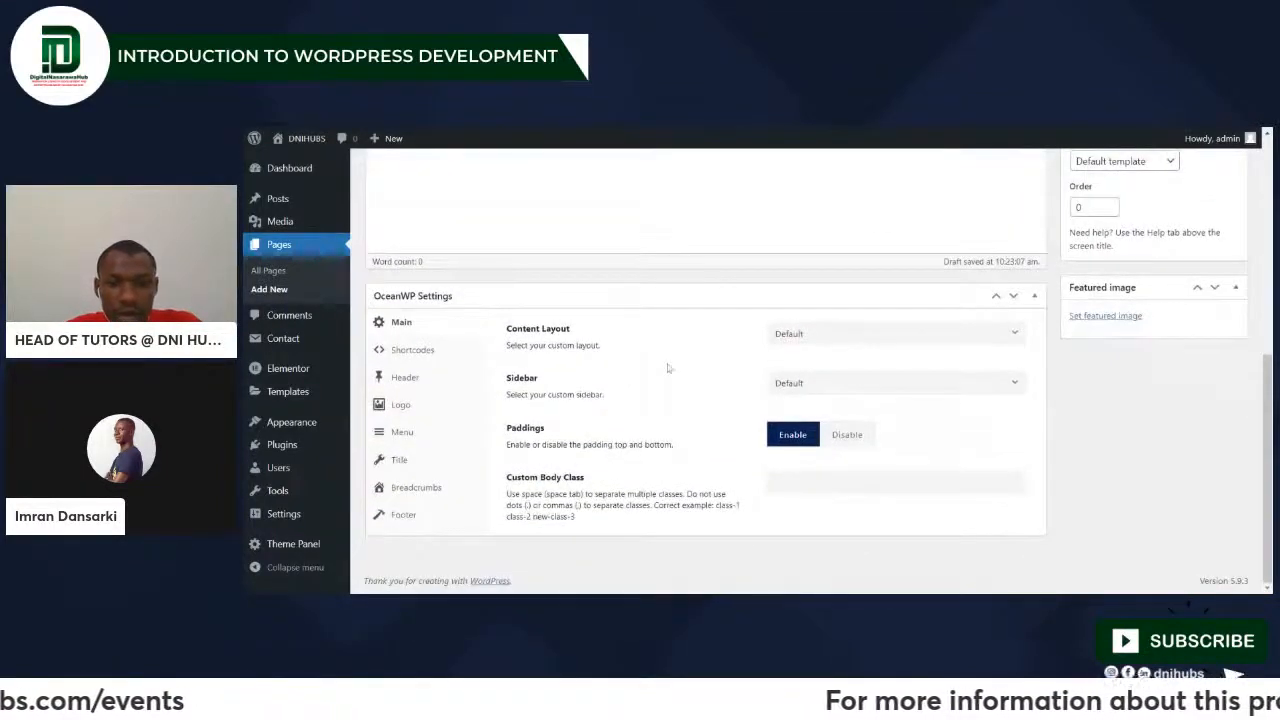
pyautogui.scroll(4, 668, 368)
pyautogui.scroll(-3, 668, 368)
pyautogui.scroll(6, 672, 364)
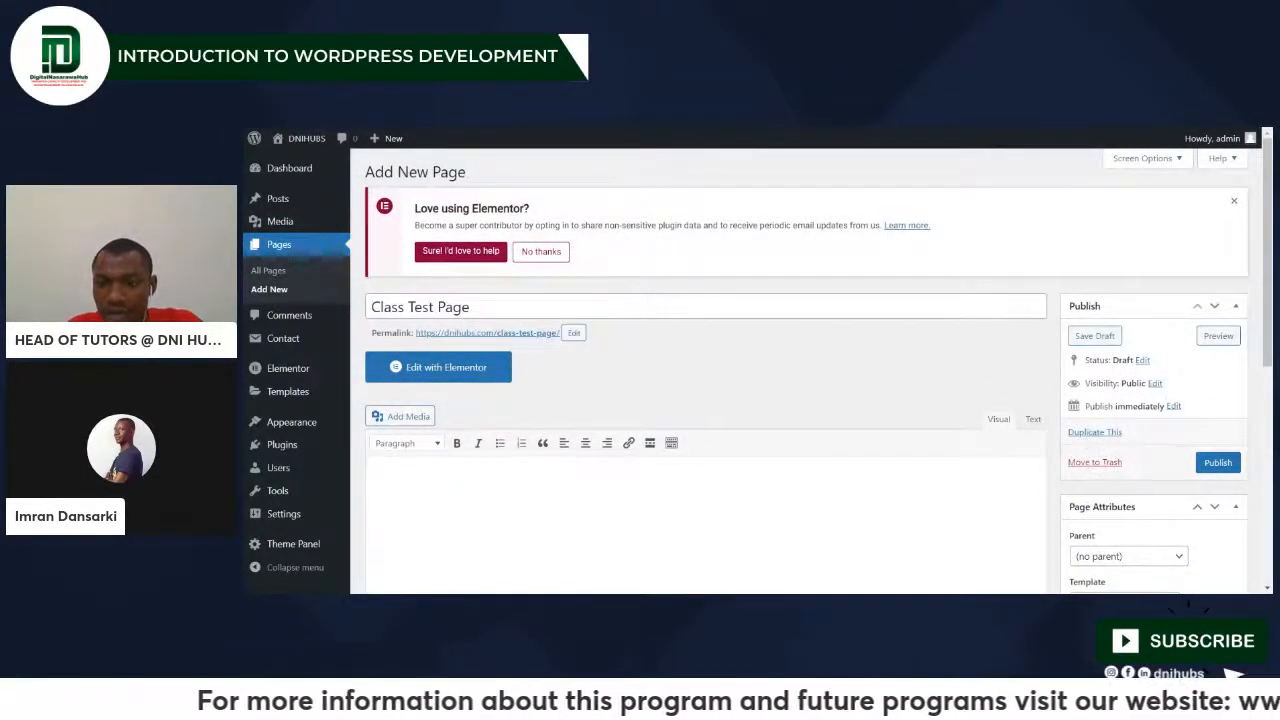
pyautogui.click(1095, 337)
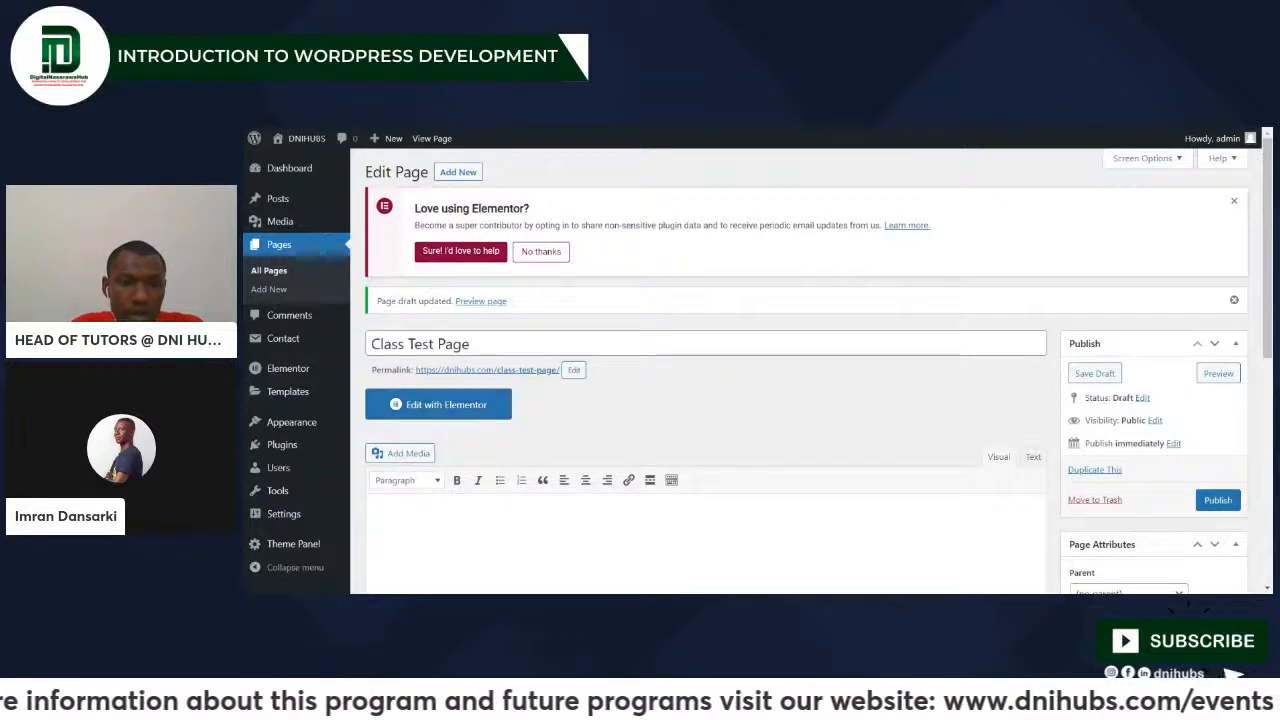
# Launch the Elementor editor for the Class Test Page draft.
pyautogui.moveTo(302, 378)
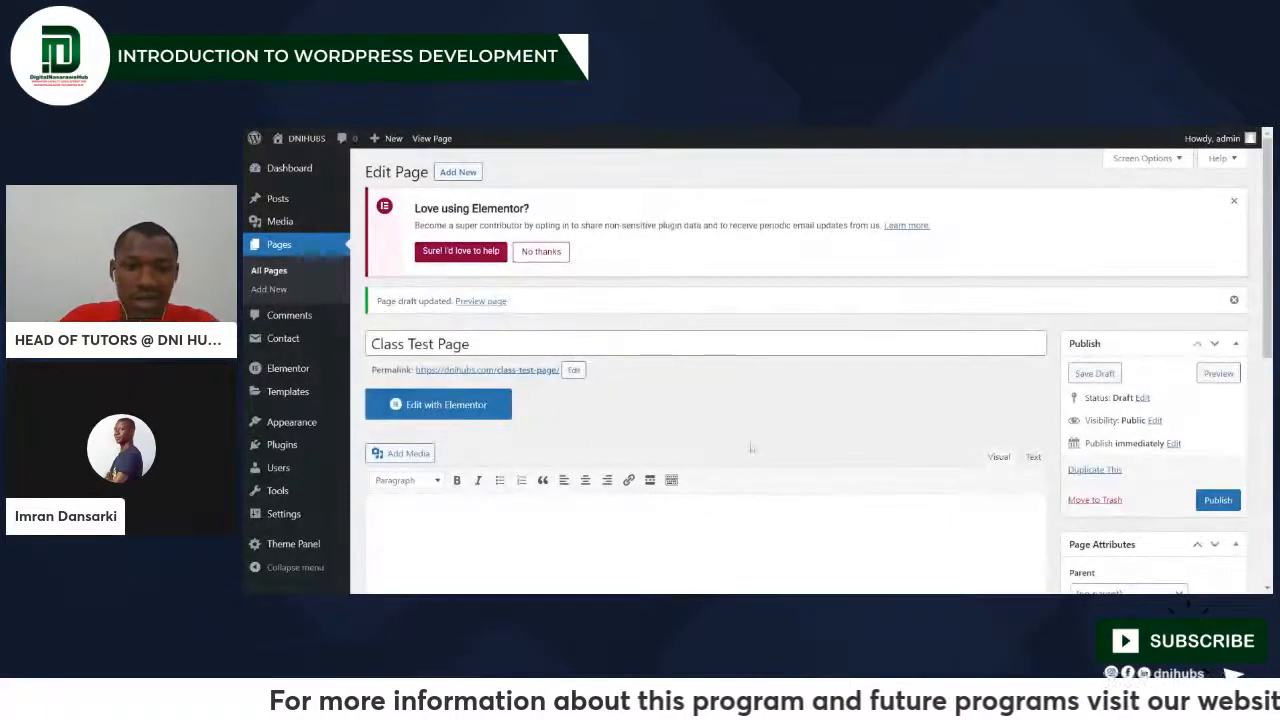
pyautogui.scroll(-5, 748, 448)
pyautogui.scroll(1, 700, 470)
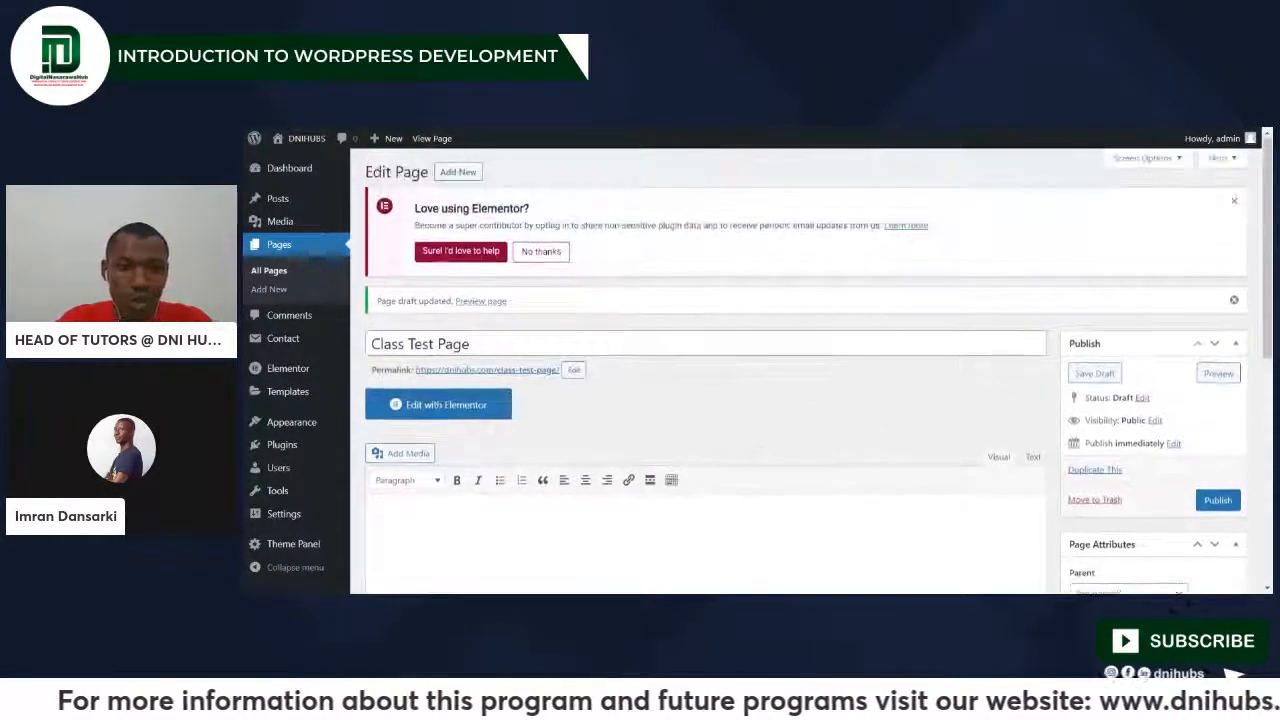
pyautogui.scroll(-2, 647, 452)
pyautogui.click(438, 277)
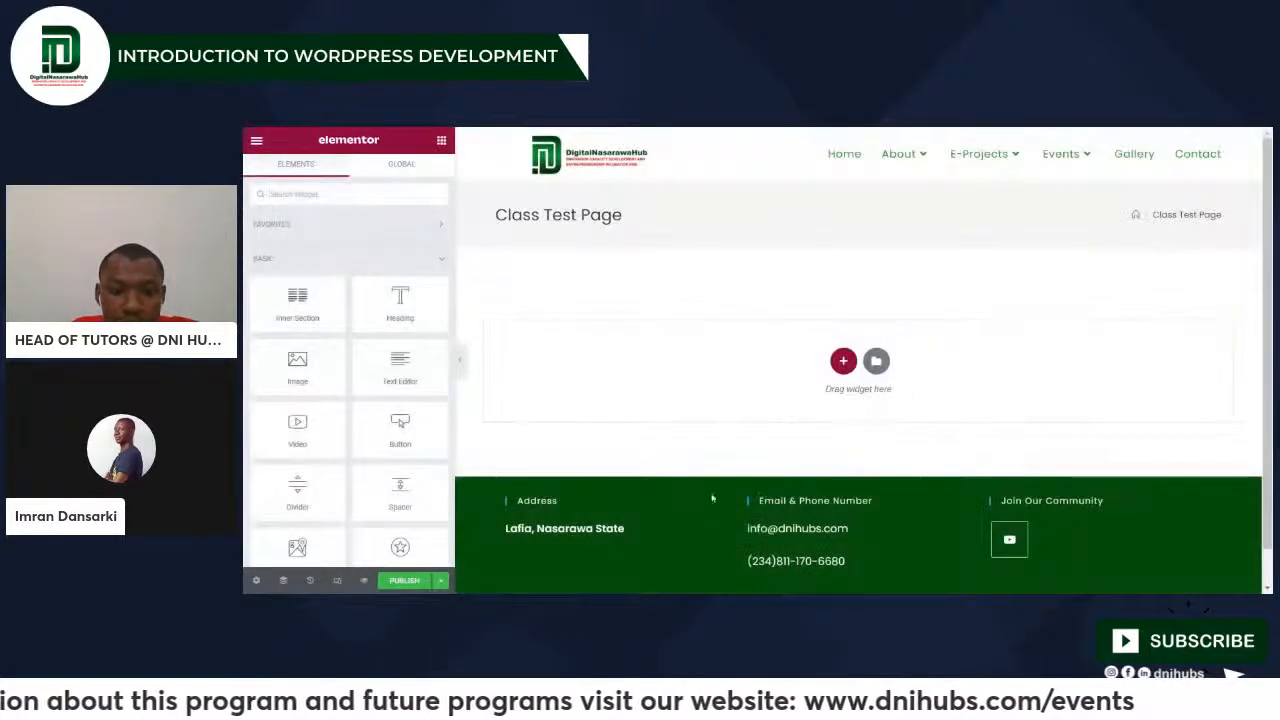
# In page settings, switch Page Layout to Elementor Full Width, then to Elementor Canvas.
pyautogui.scroll(-1, 742, 498)
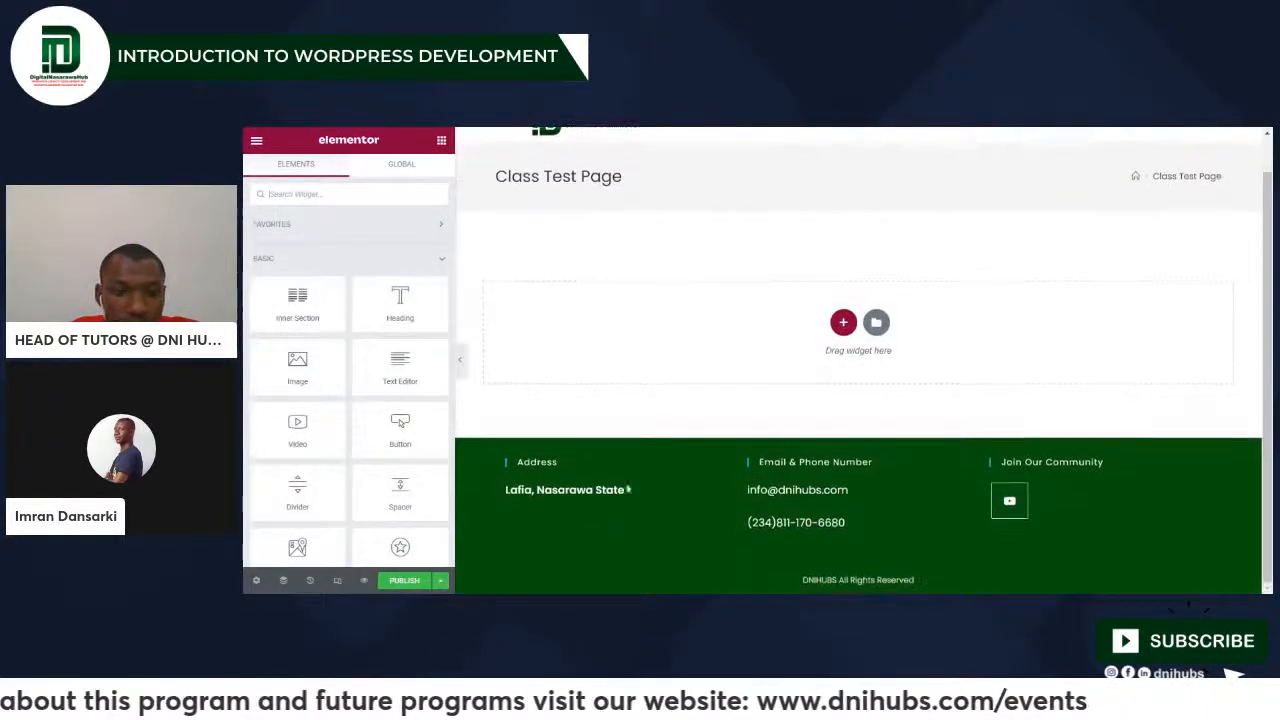
pyautogui.click(256, 584)
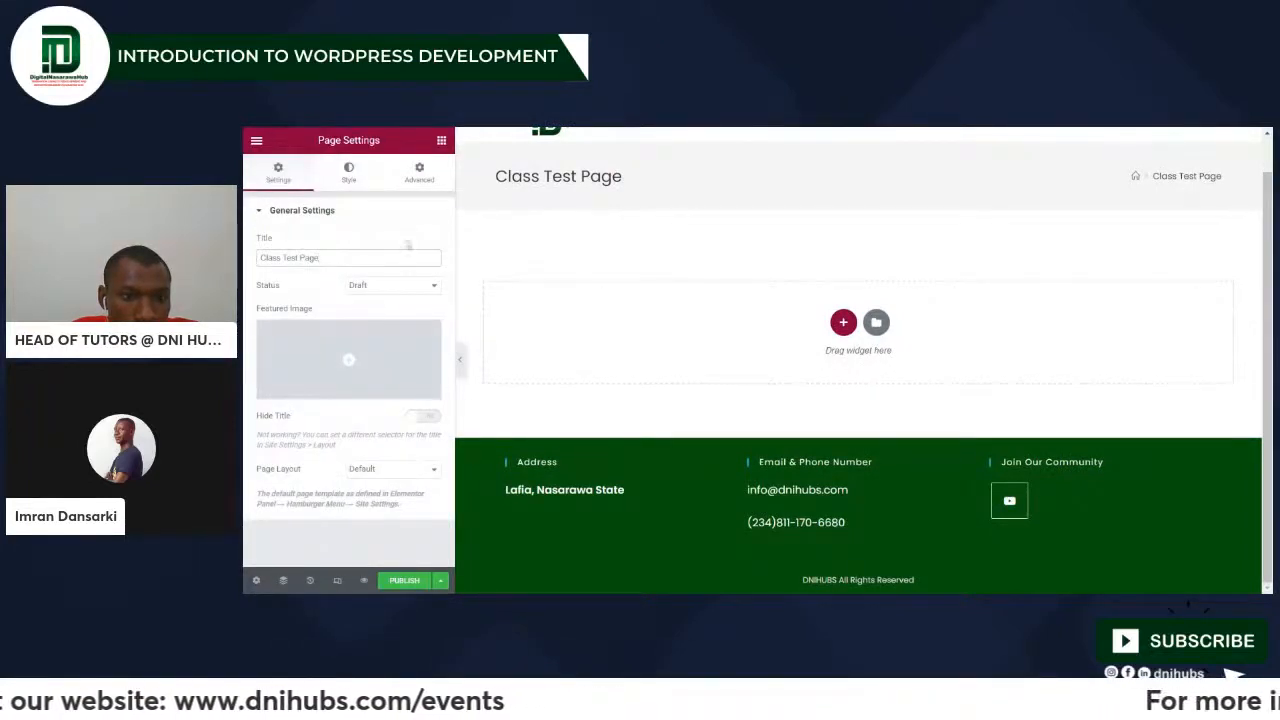
pyautogui.moveTo(401, 388)
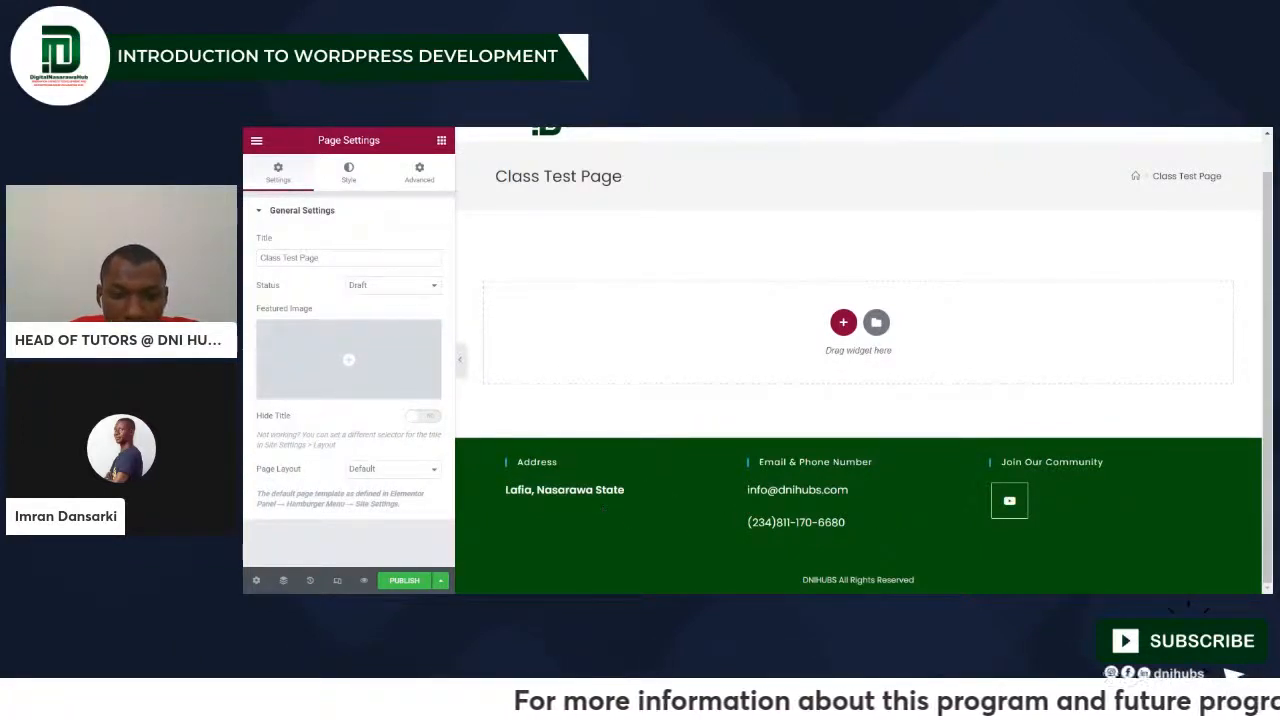
pyautogui.scroll(1, 736, 564)
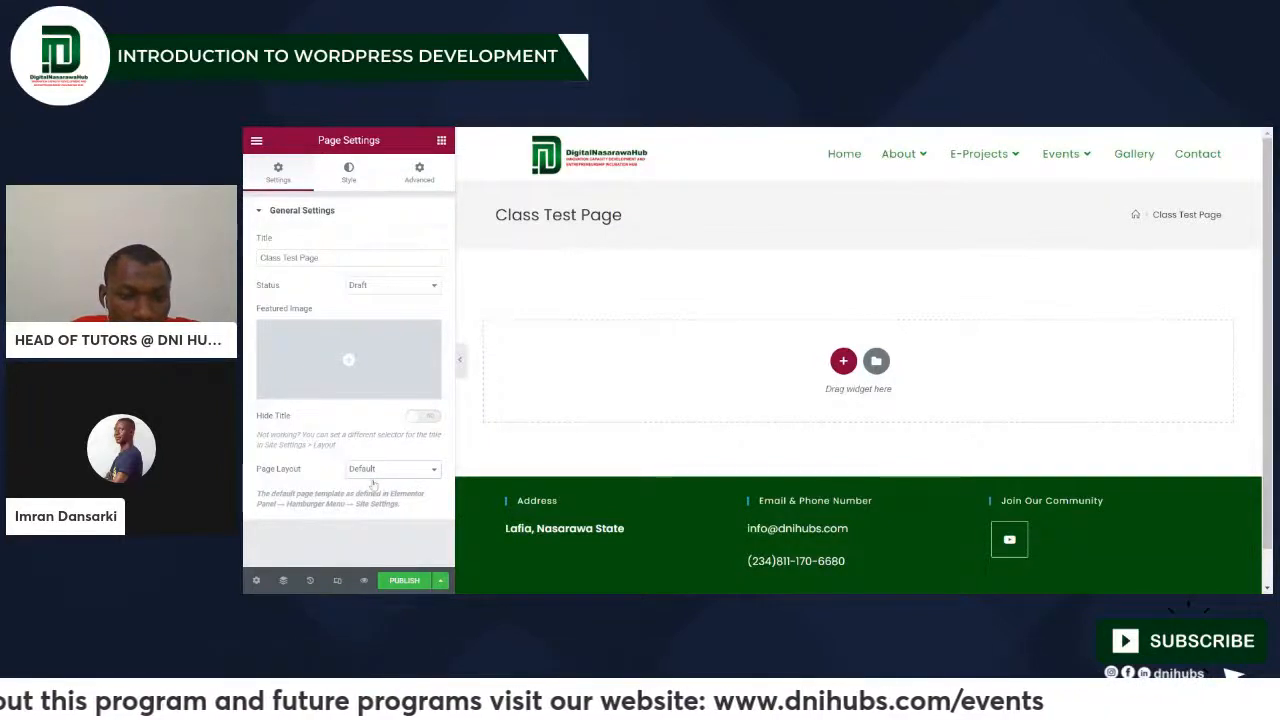
pyautogui.click(372, 484)
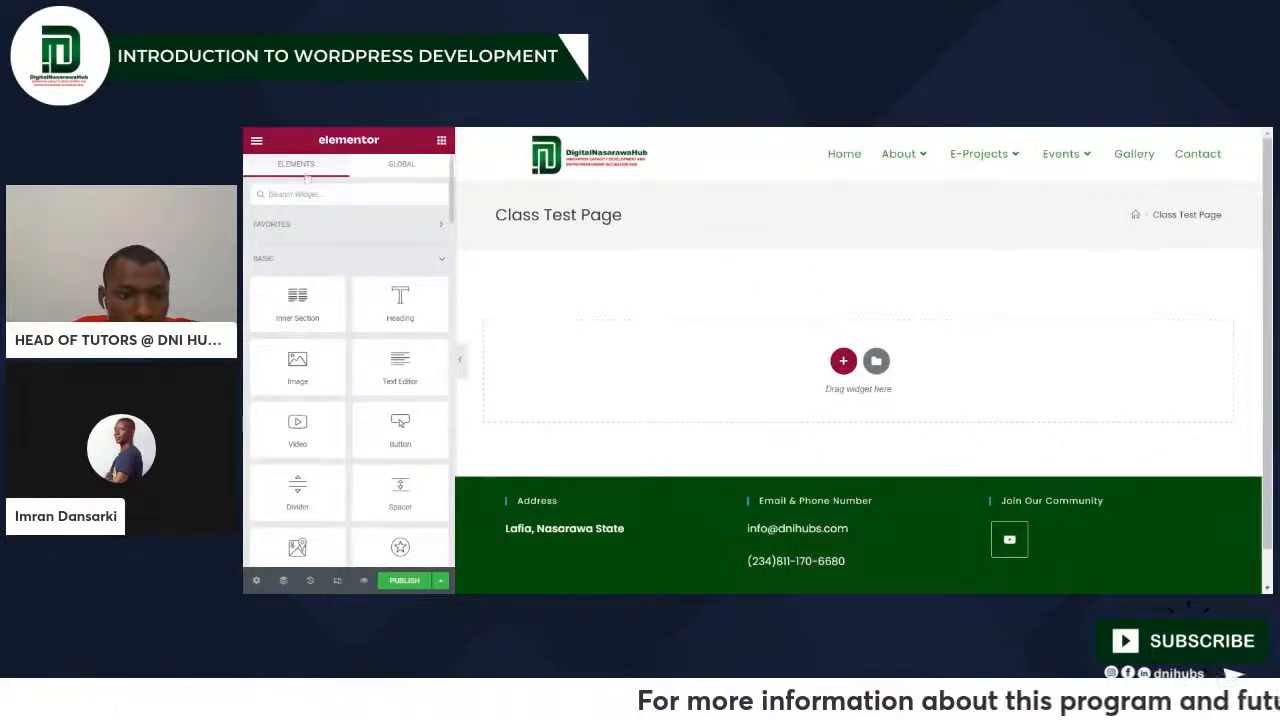
pyautogui.click(256, 580)
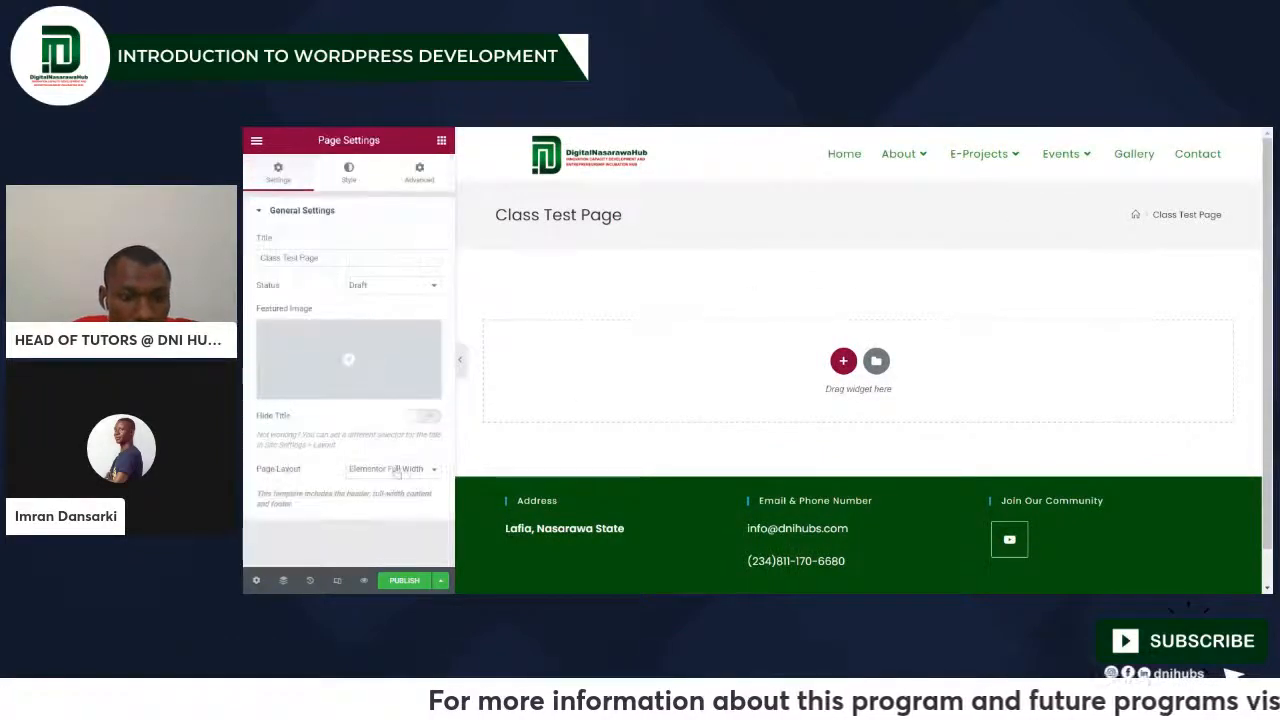
pyautogui.click(376, 536)
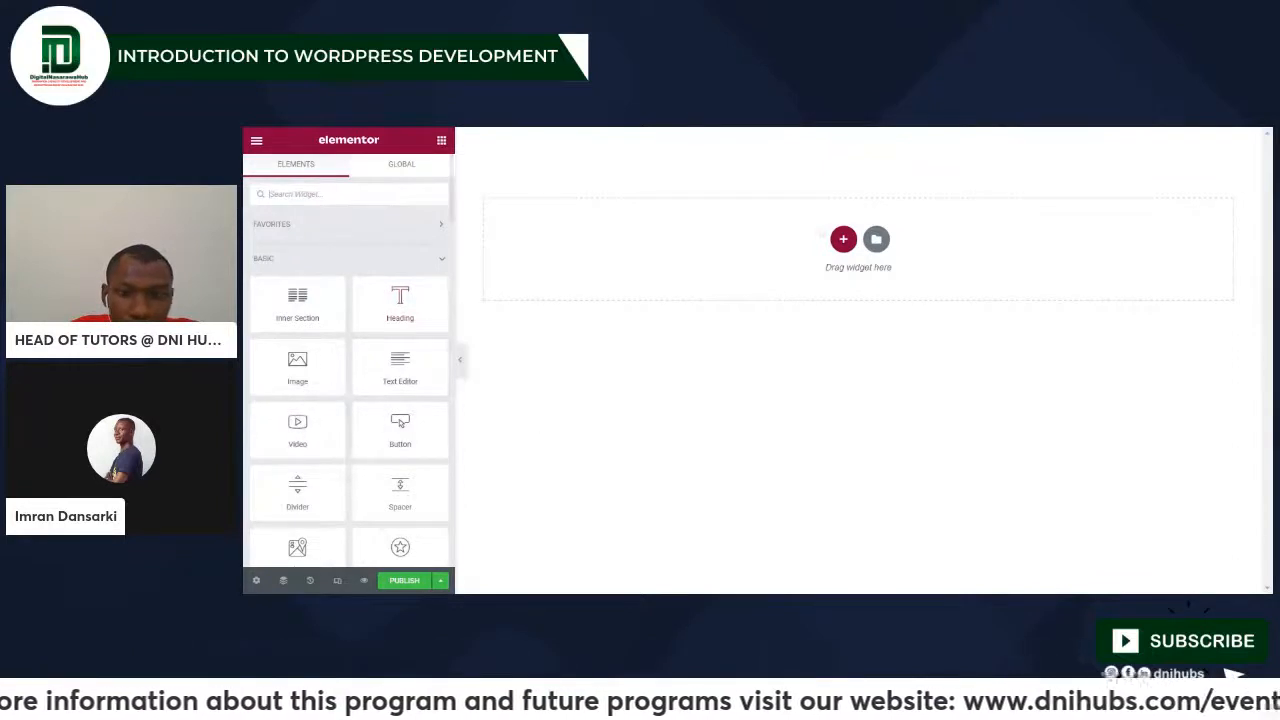
# Add a new single-column section to the page.
pyautogui.click(843, 240)
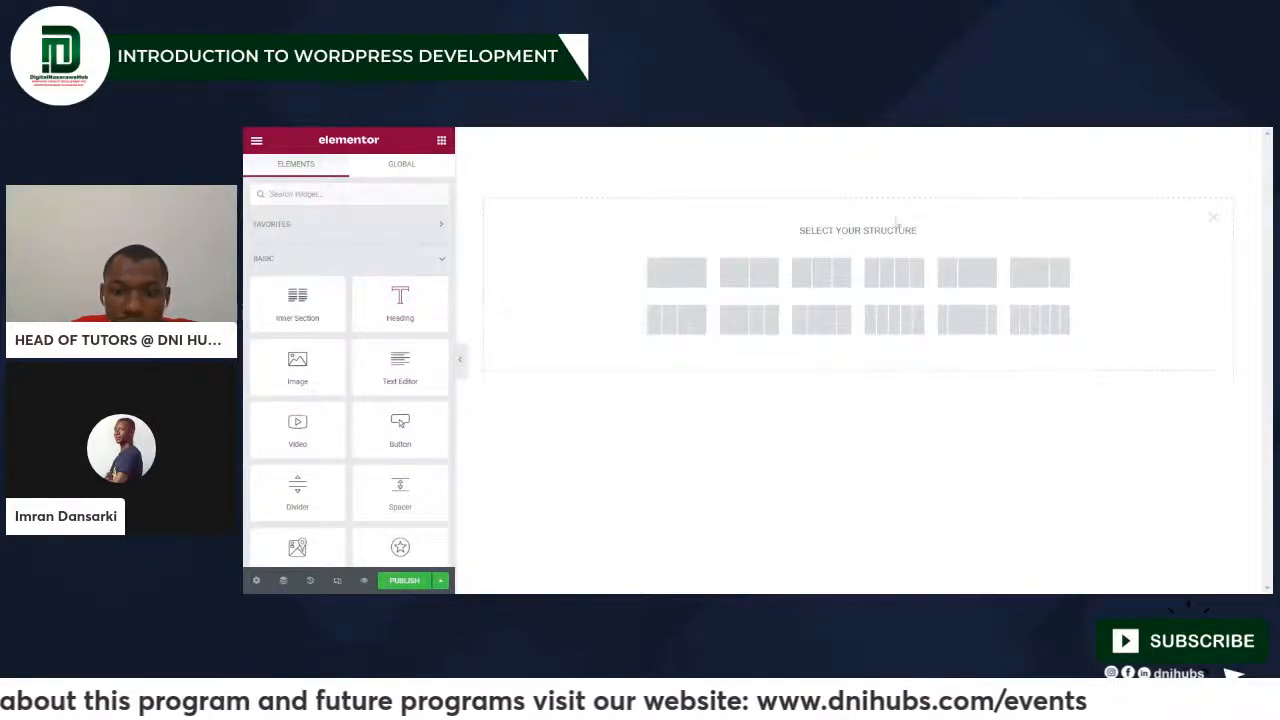
pyautogui.scroll(-15, 293, 376)
pyautogui.scroll(-3, 292, 373)
pyautogui.scroll(1, 330, 360)
pyautogui.scroll(-1, 360, 345)
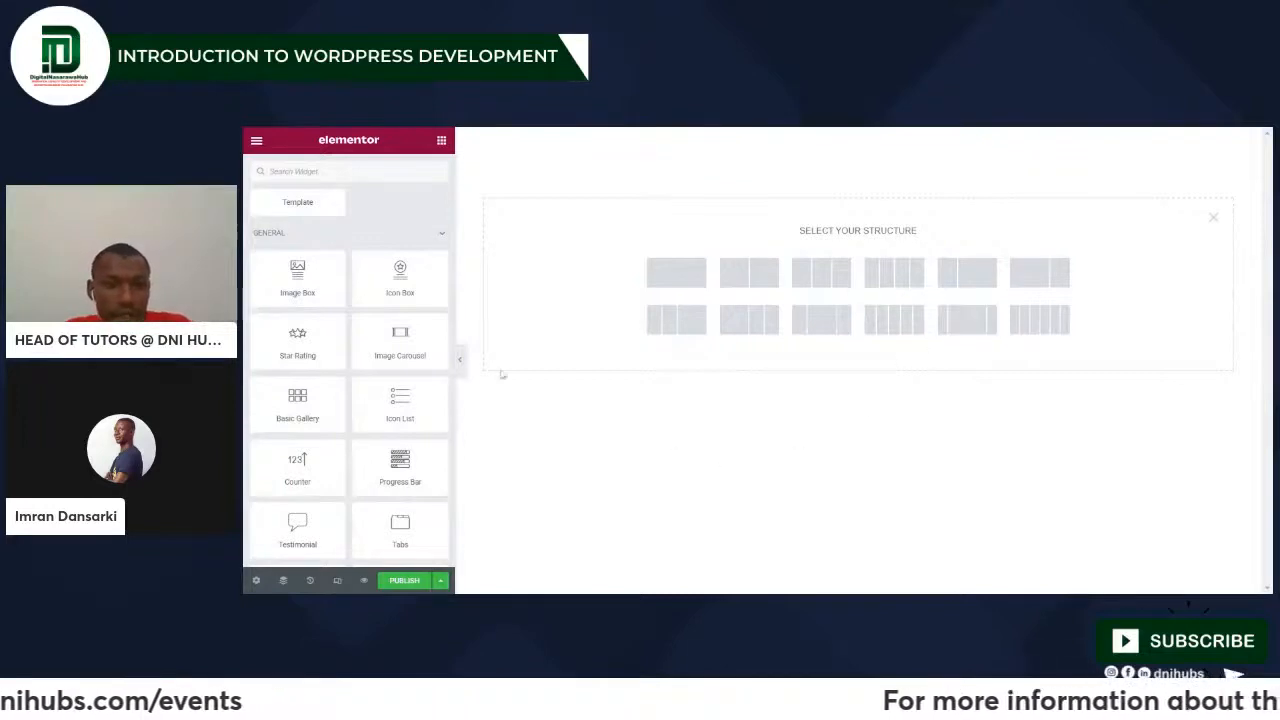
pyautogui.scroll(-5, 396, 318)
pyautogui.scroll(2, 396, 316)
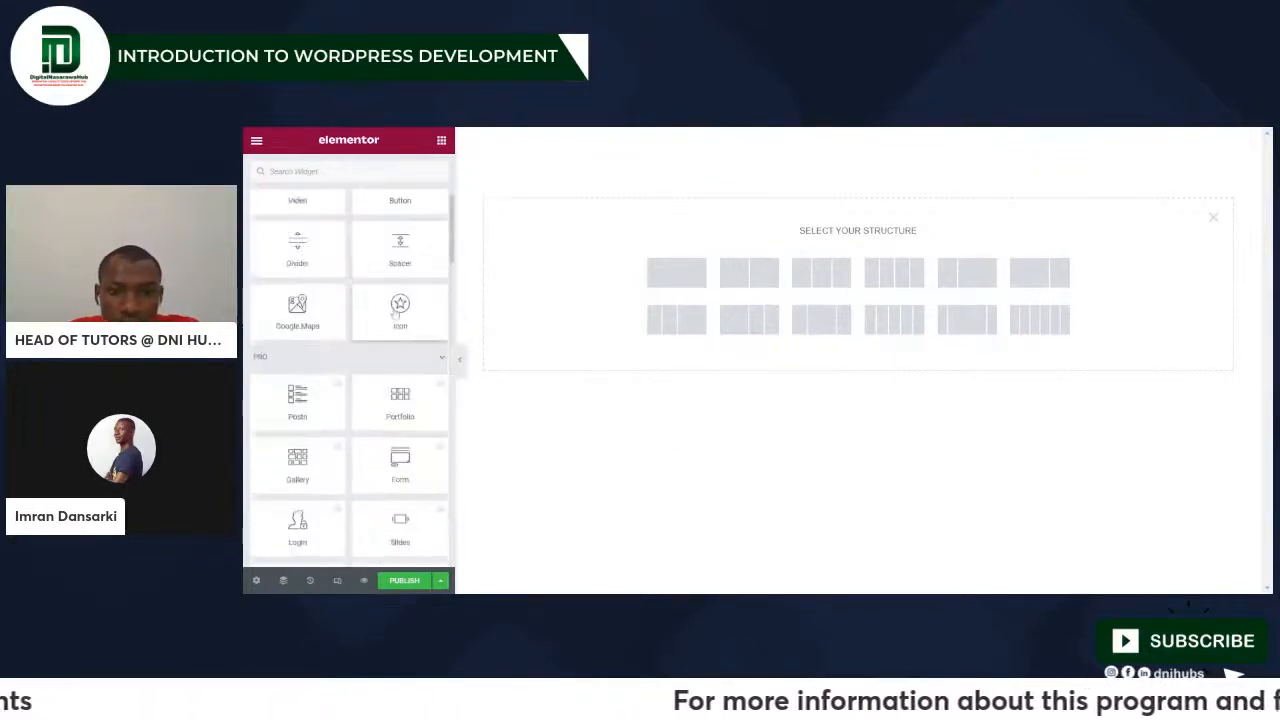
pyautogui.scroll(6, 396, 316)
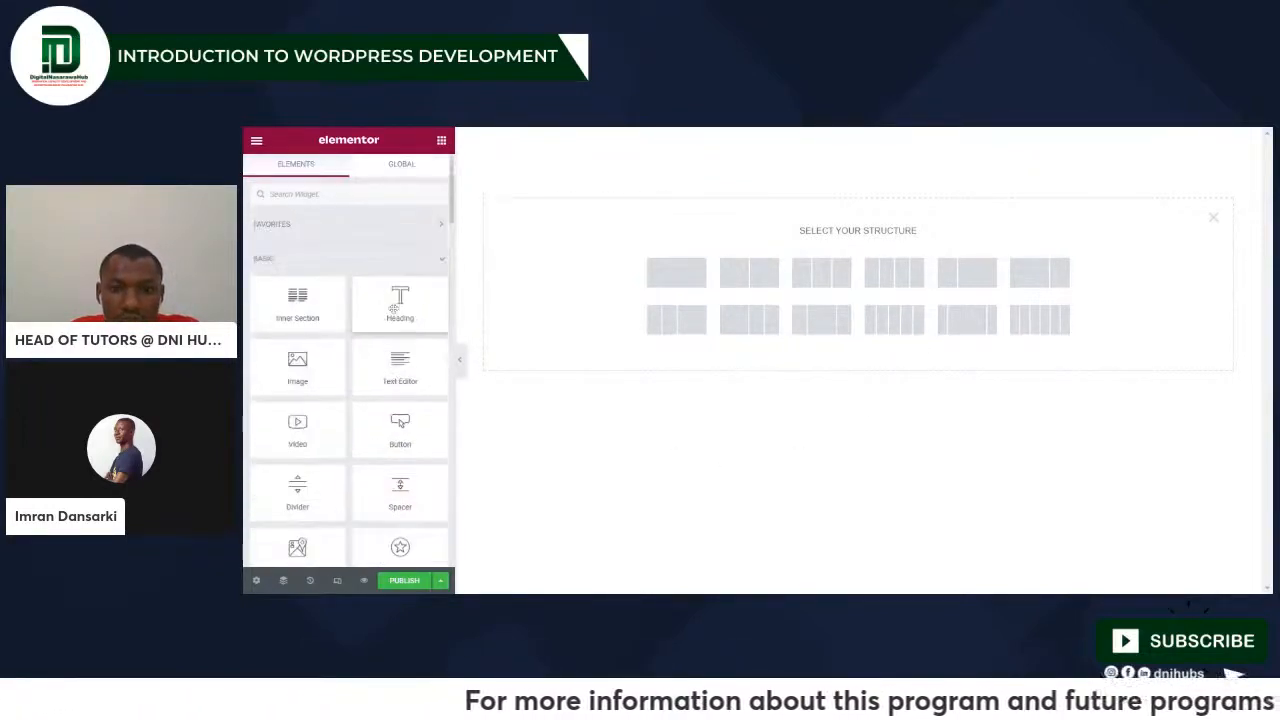
pyautogui.click(676, 273)
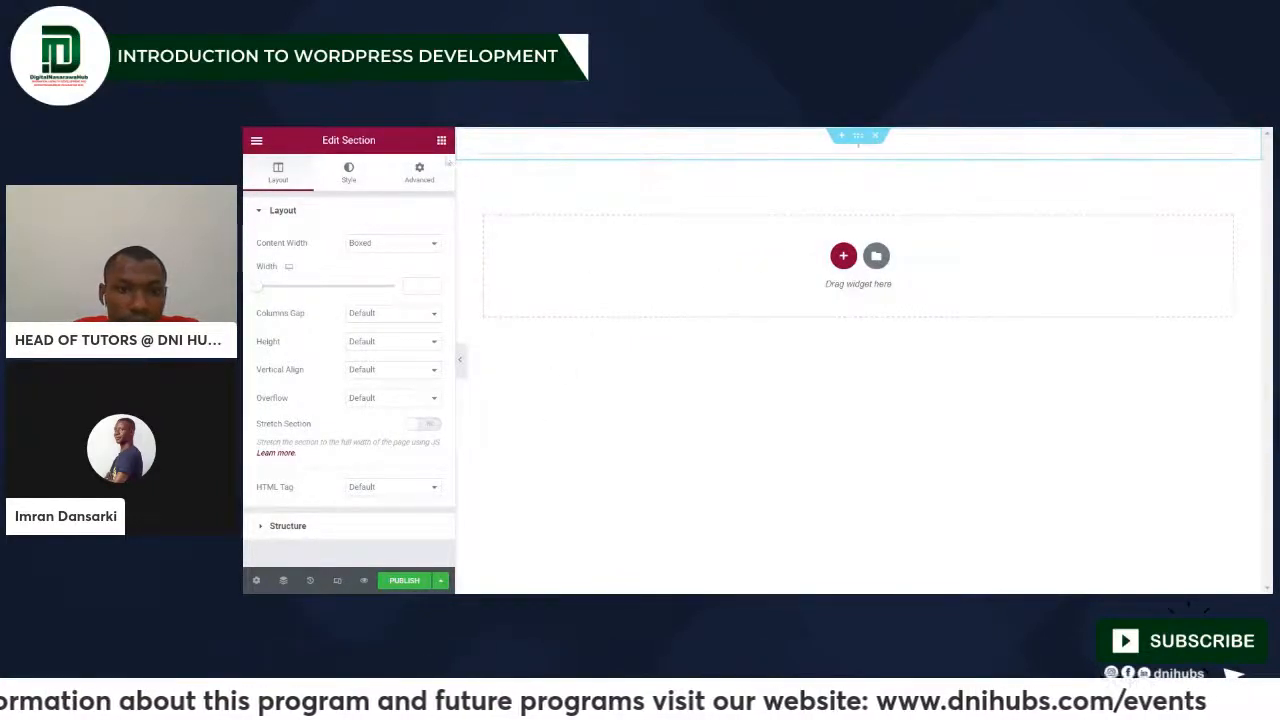
# Give the section a margin of 140 in its Advanced settings.
pyautogui.click(419, 172)
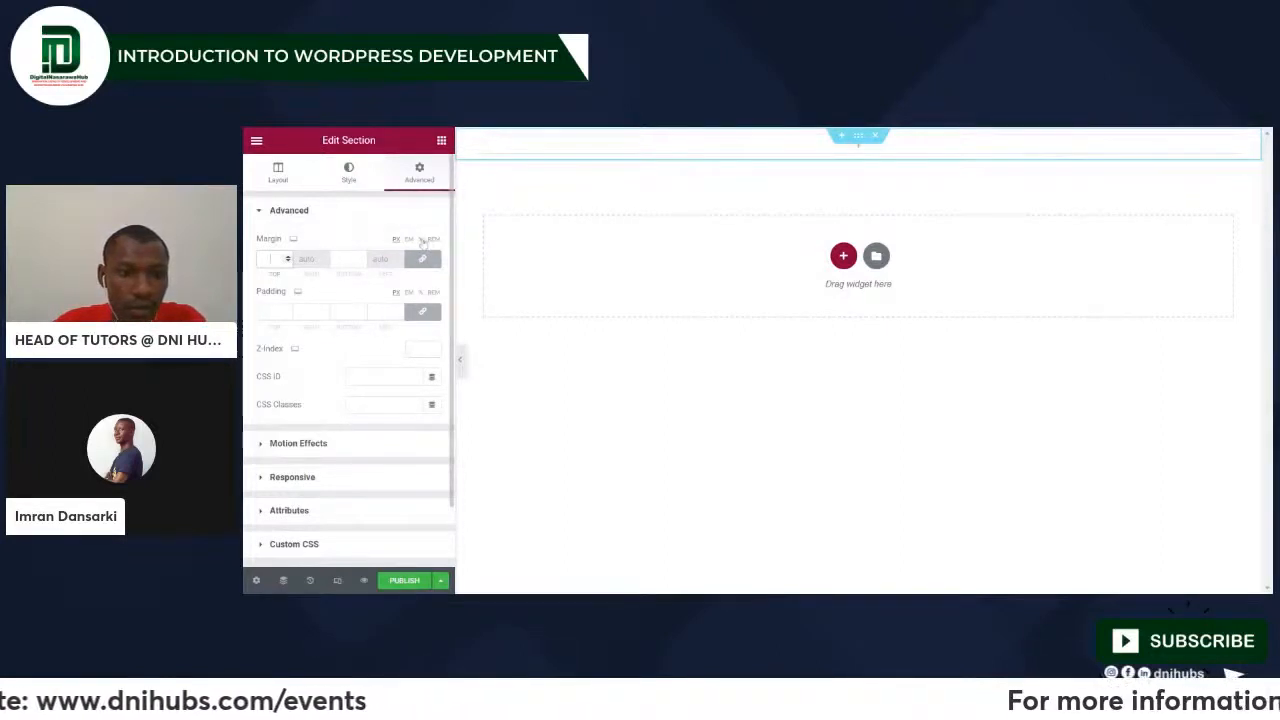
pyautogui.write('140')
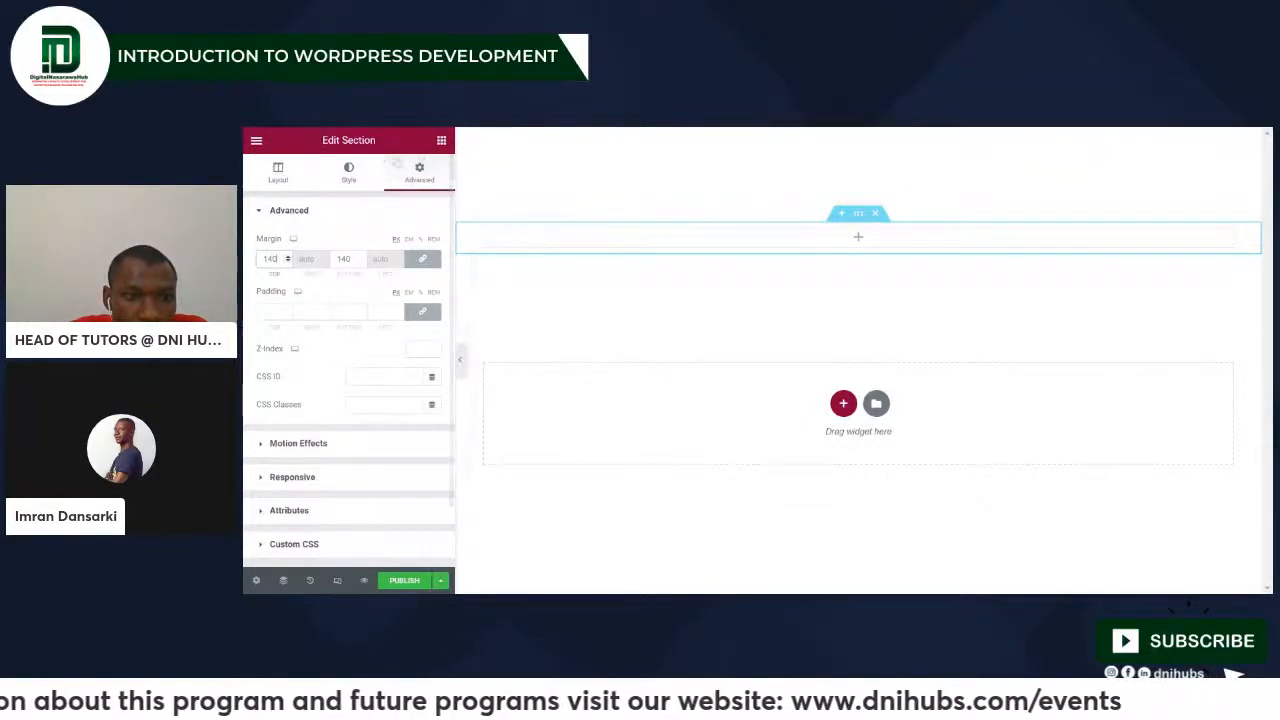
pyautogui.click(441, 141)
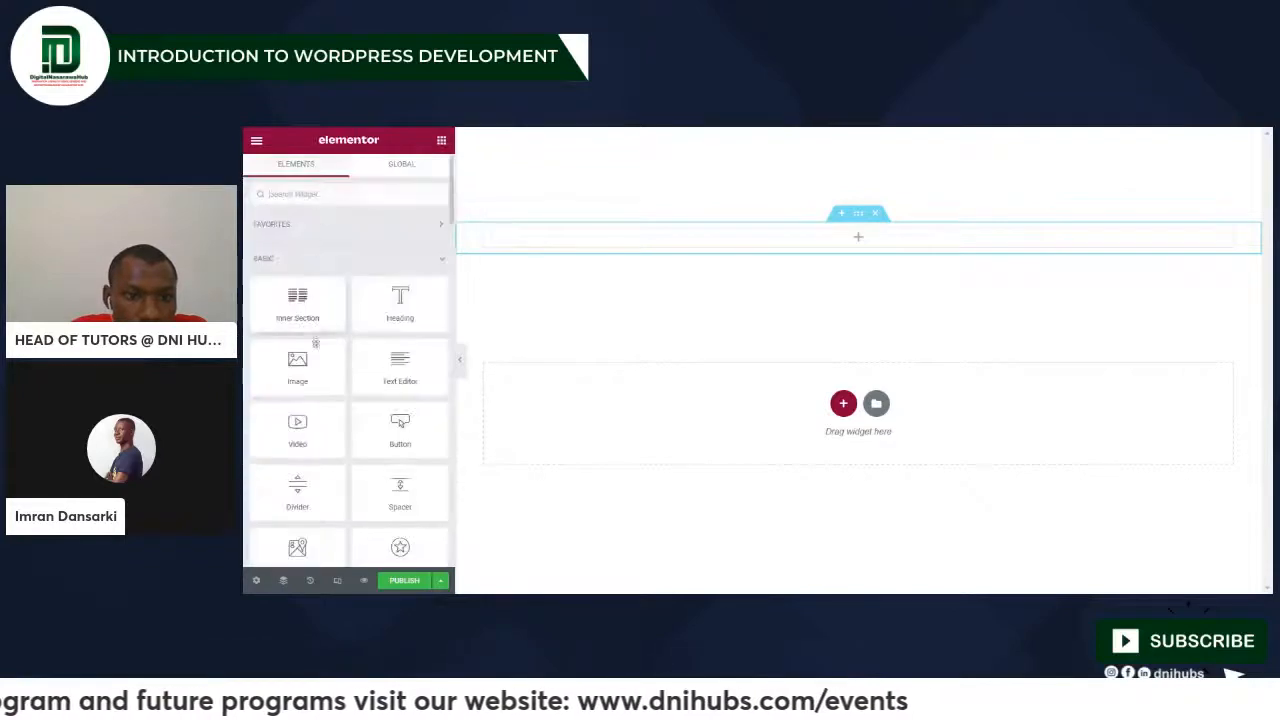
# Add an Image widget to the column showing the uploaded Day 16 WordPress Development banner.
pyautogui.moveTo(312, 360); pyautogui.dragTo(858, 238)
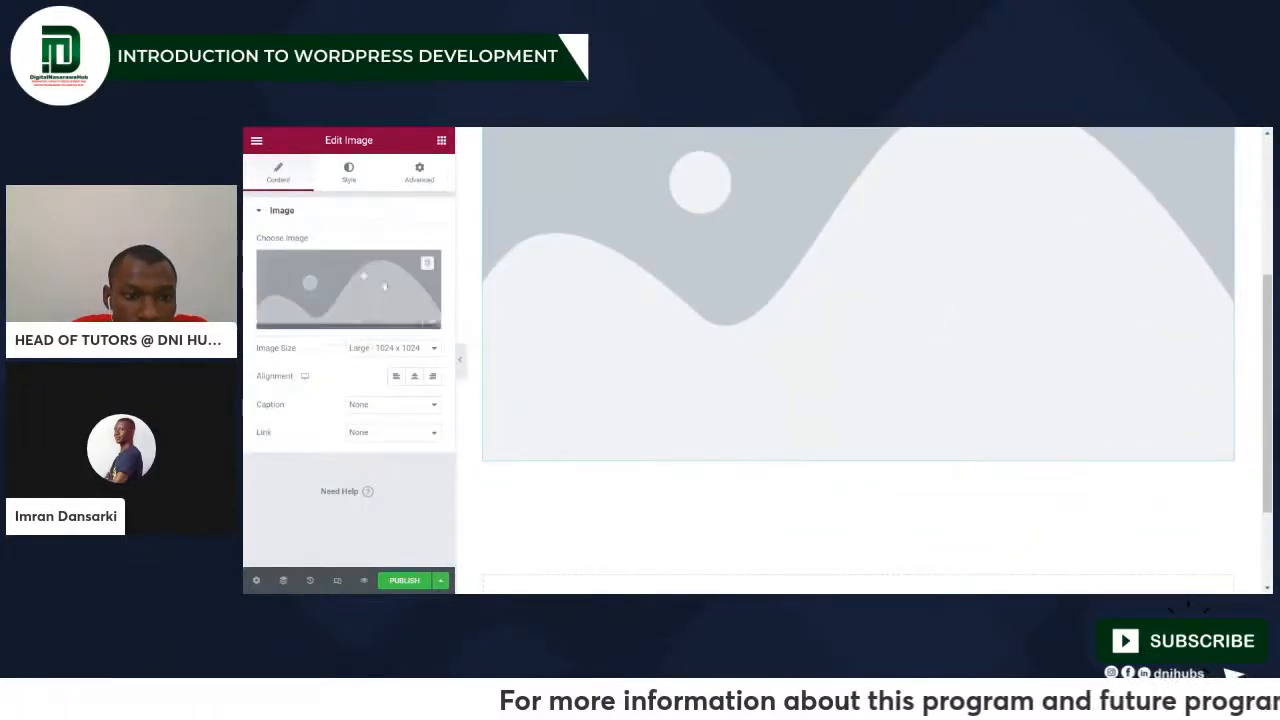
pyautogui.click(348, 293)
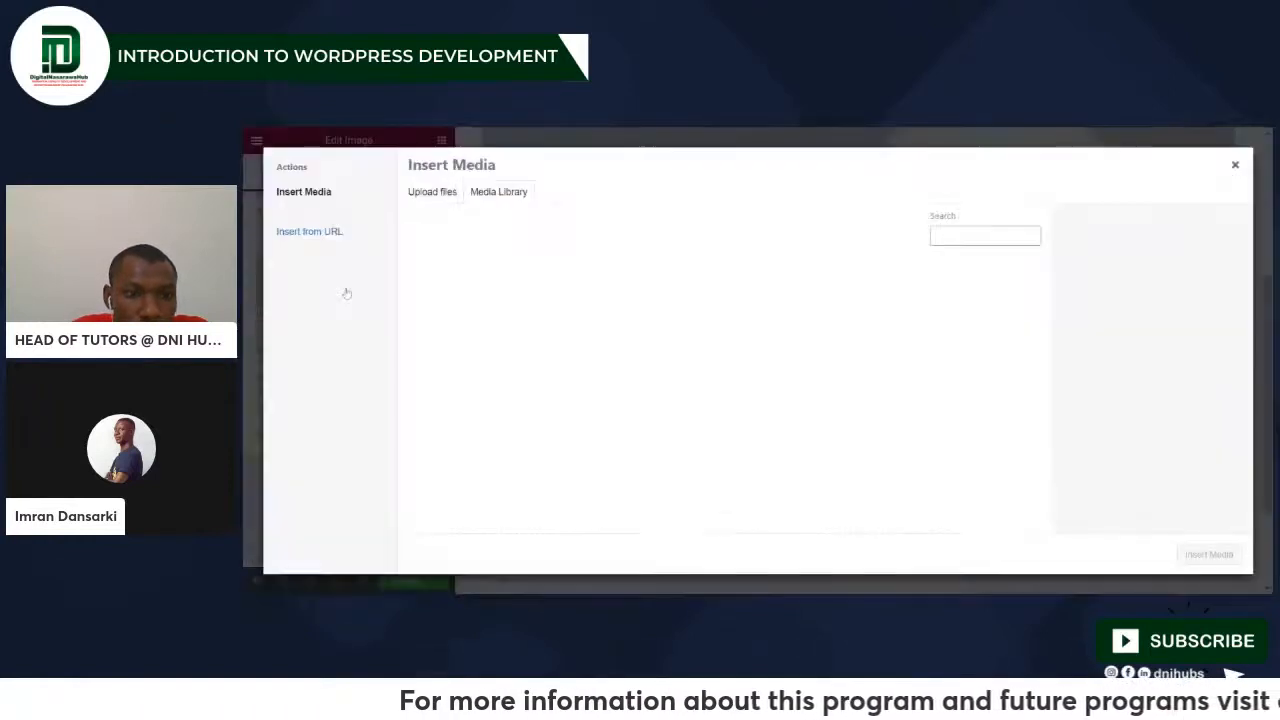
pyautogui.click(428, 195)
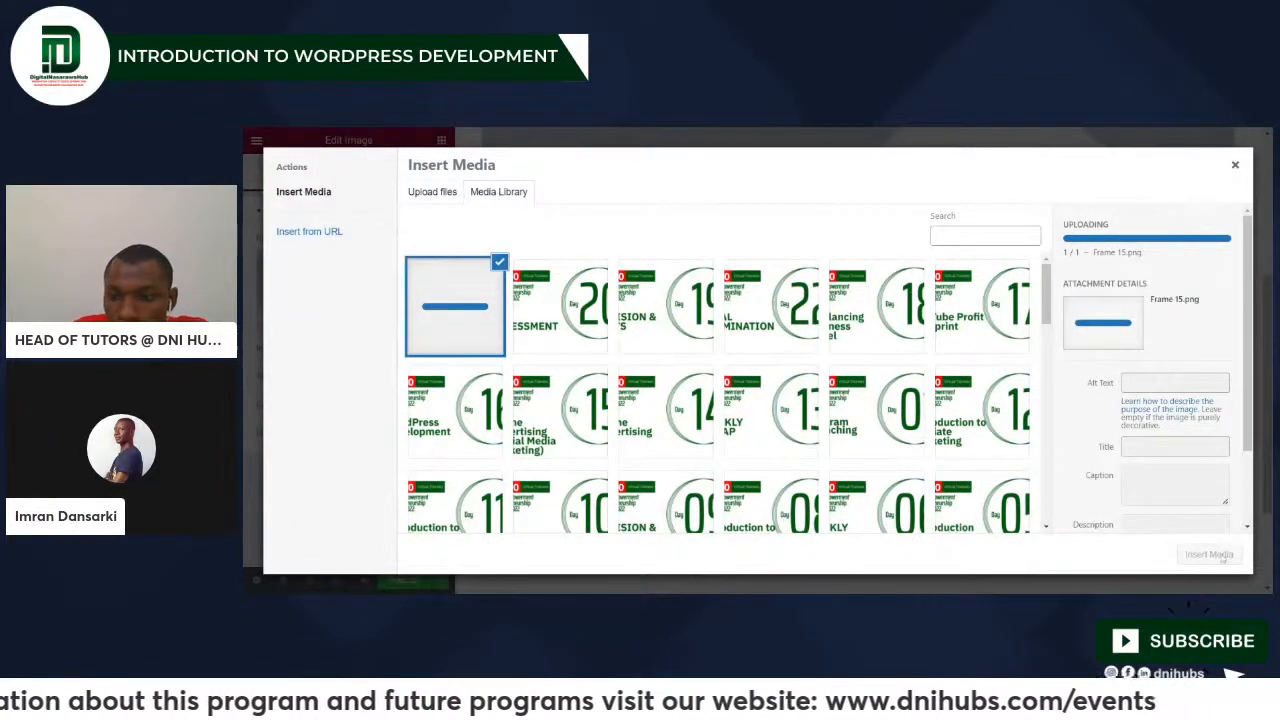
pyautogui.click(1201, 556)
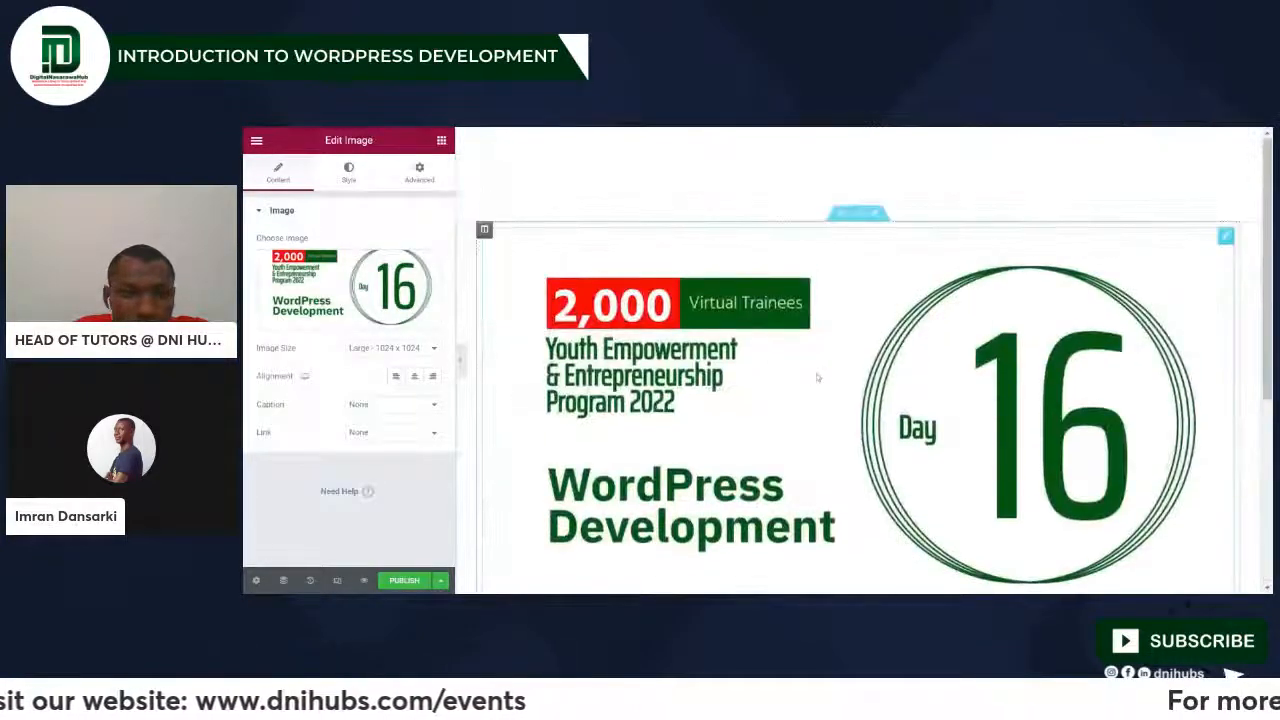
# Place a Heading widget above the banner and type 'WELCOME TO THE OFFI' as its text.
pyautogui.click(441, 140)
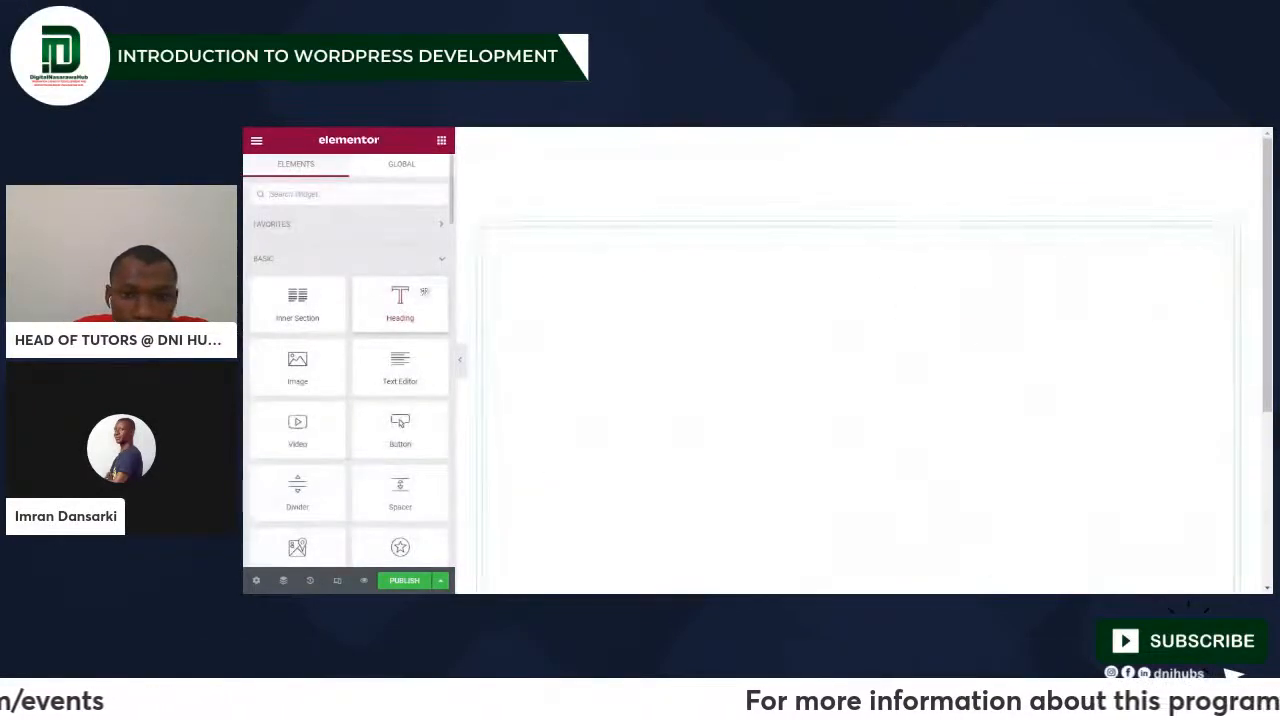
pyautogui.moveTo(842, 235); pyautogui.dragTo(842, 236)
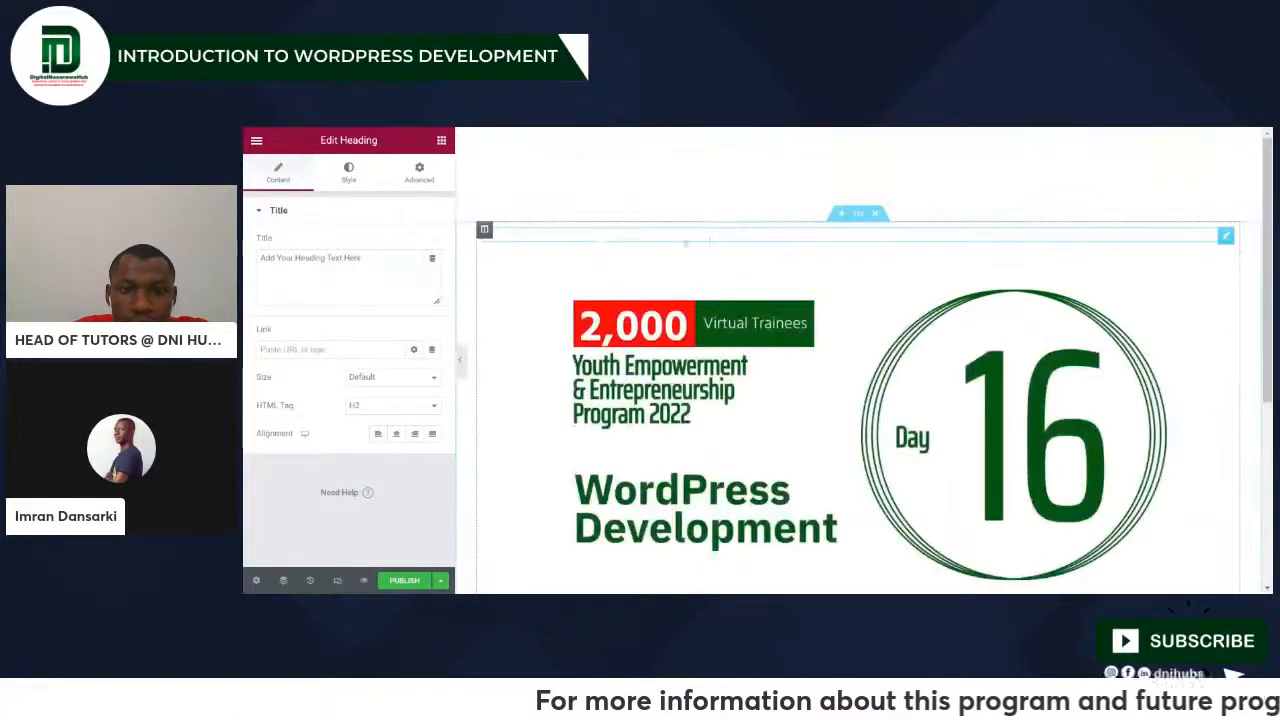
pyautogui.moveTo(362, 258); pyautogui.dragTo(246, 258)
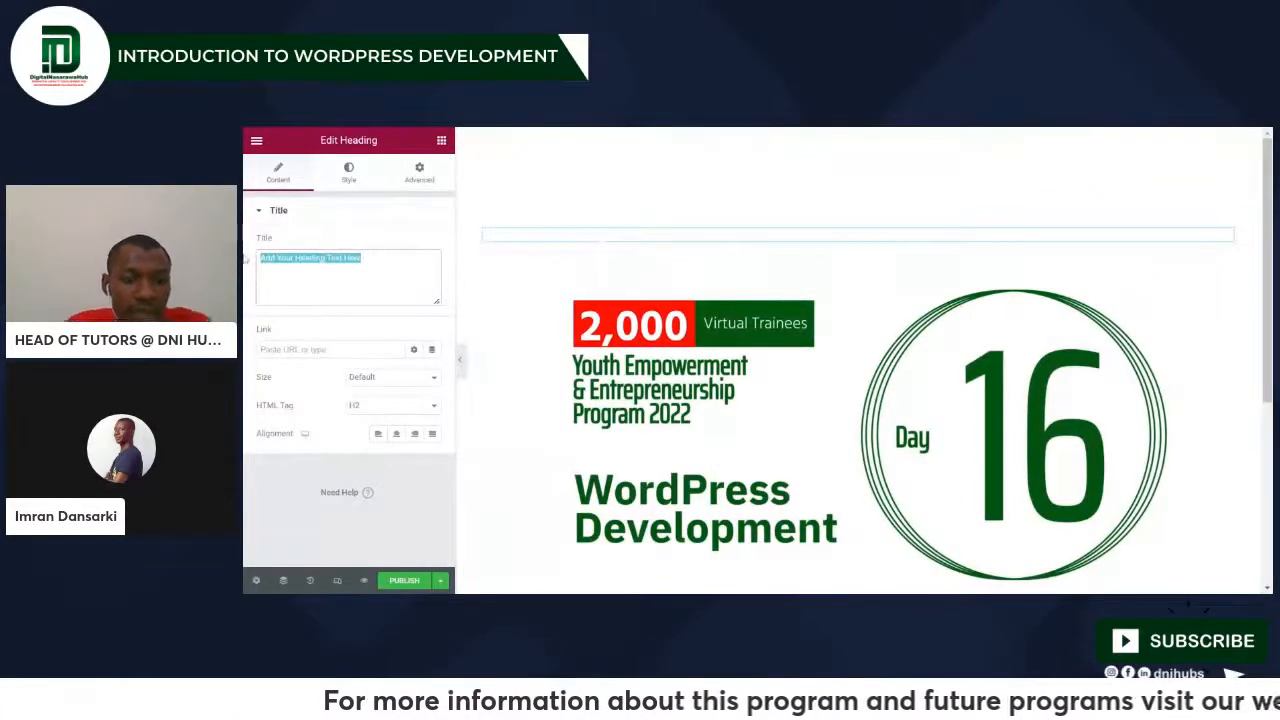
pyautogui.write('WELCO')
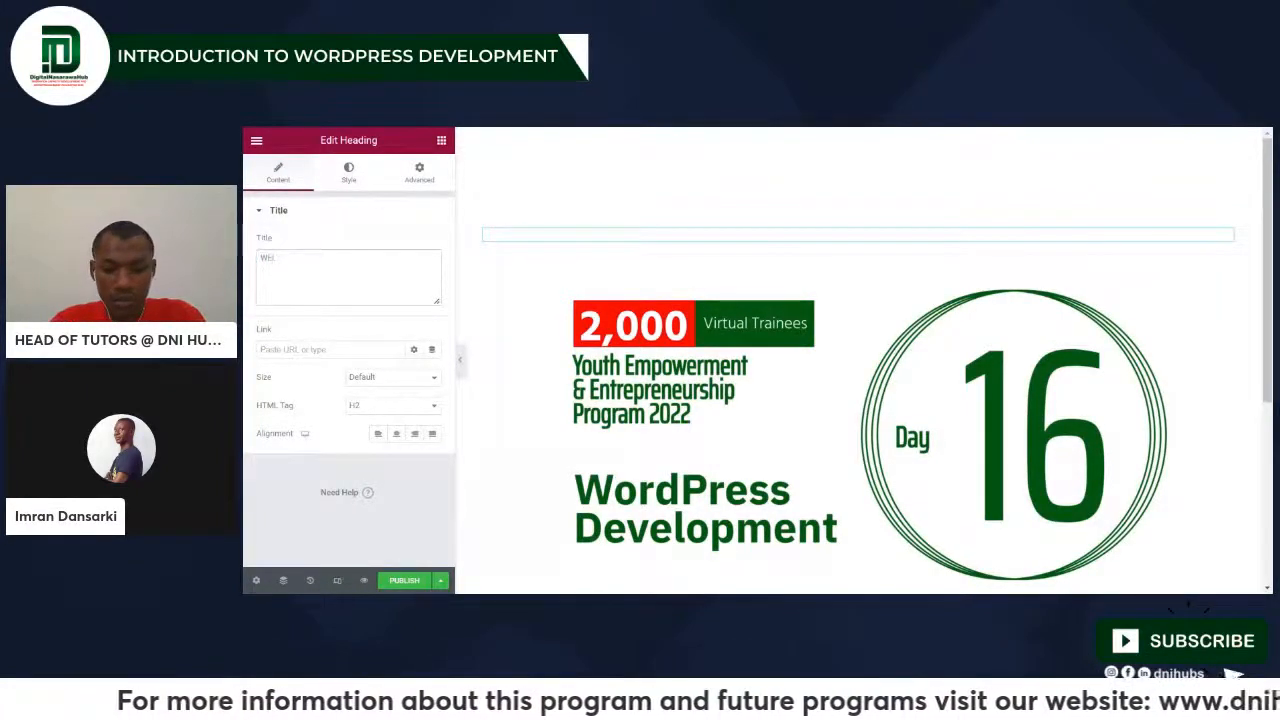
pyautogui.write('ME TO')
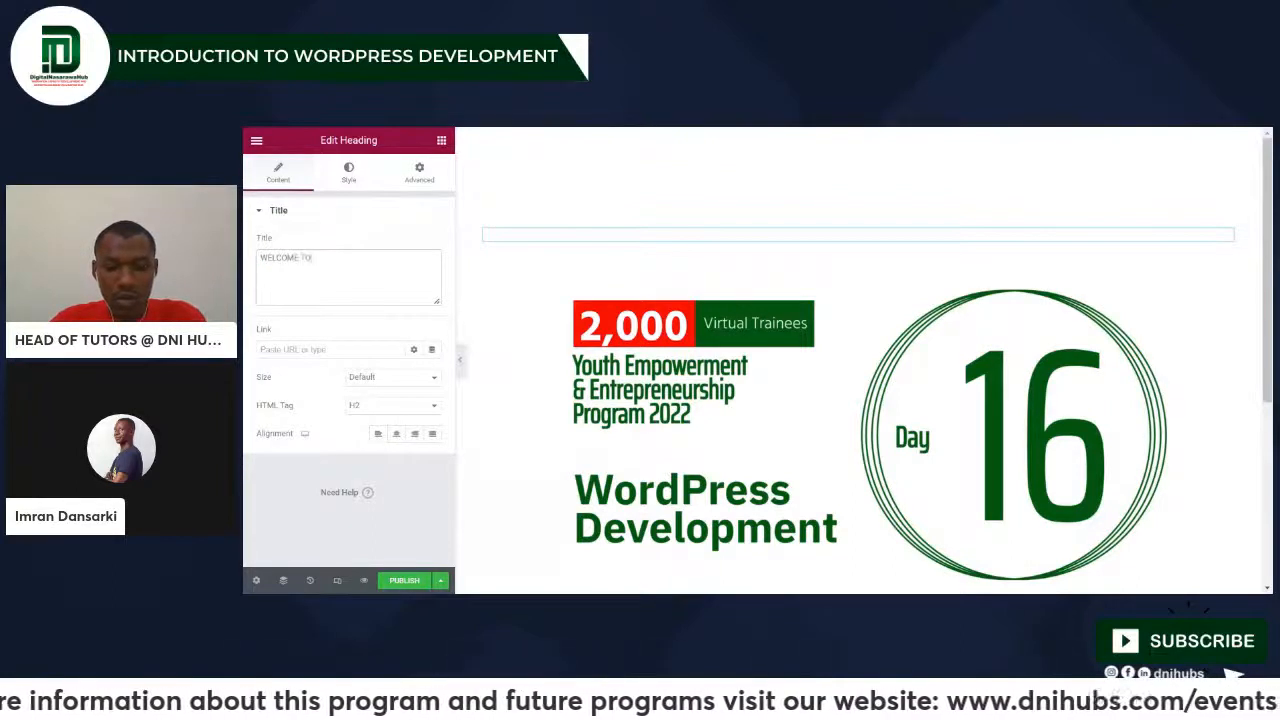